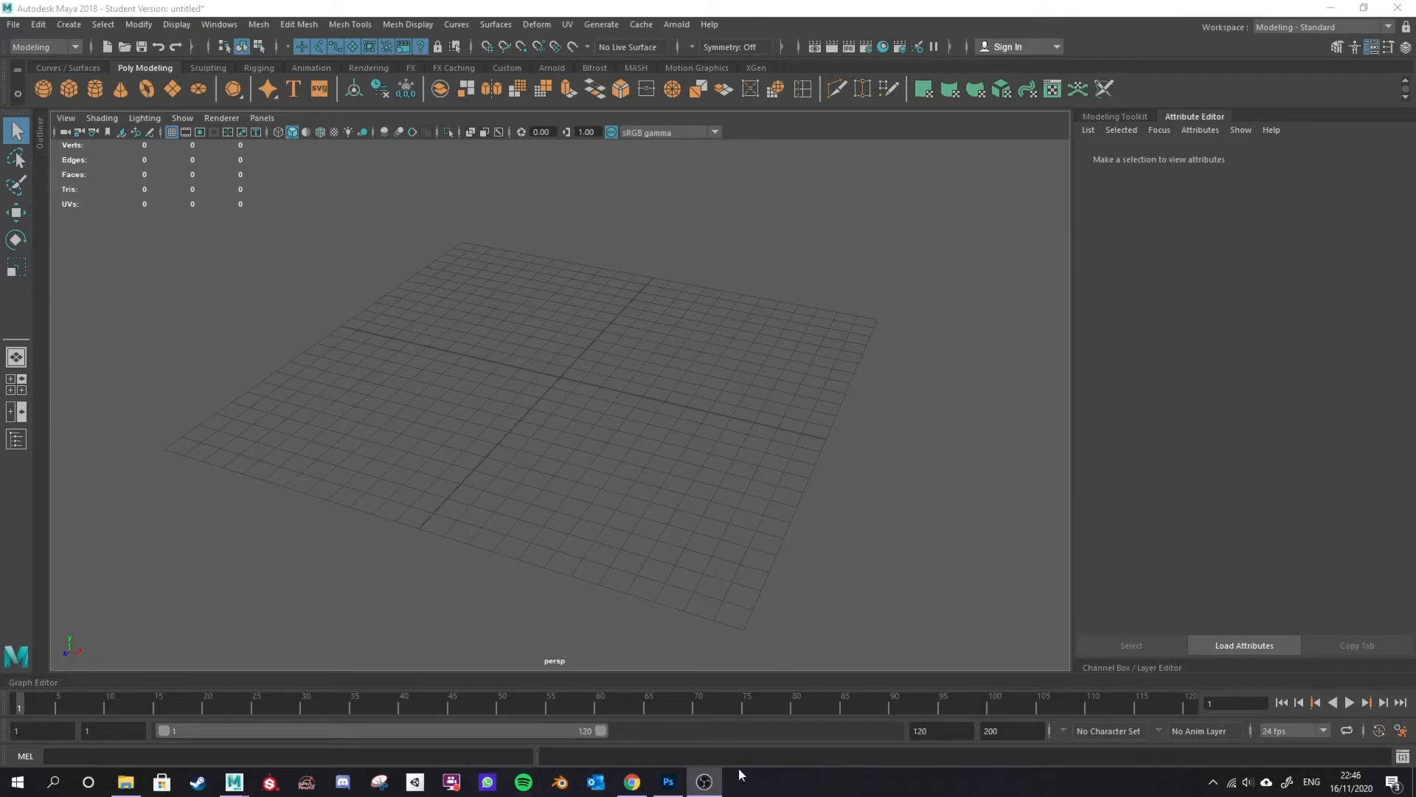
Step: Switch to File Explorer and create a folder named "Fantasy Diorama Project" inside Maya Tutorials
click(140, 785)
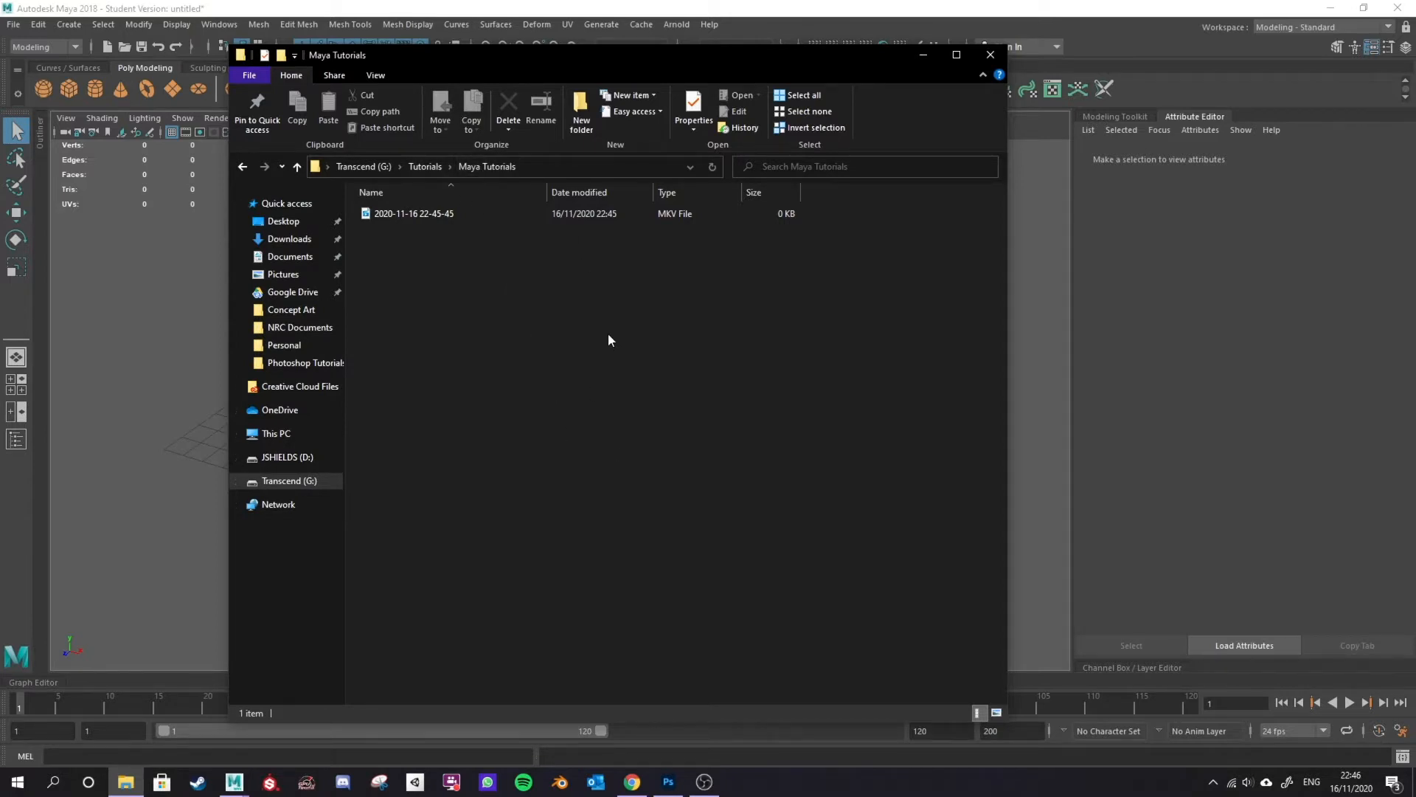
right_click(469, 279)
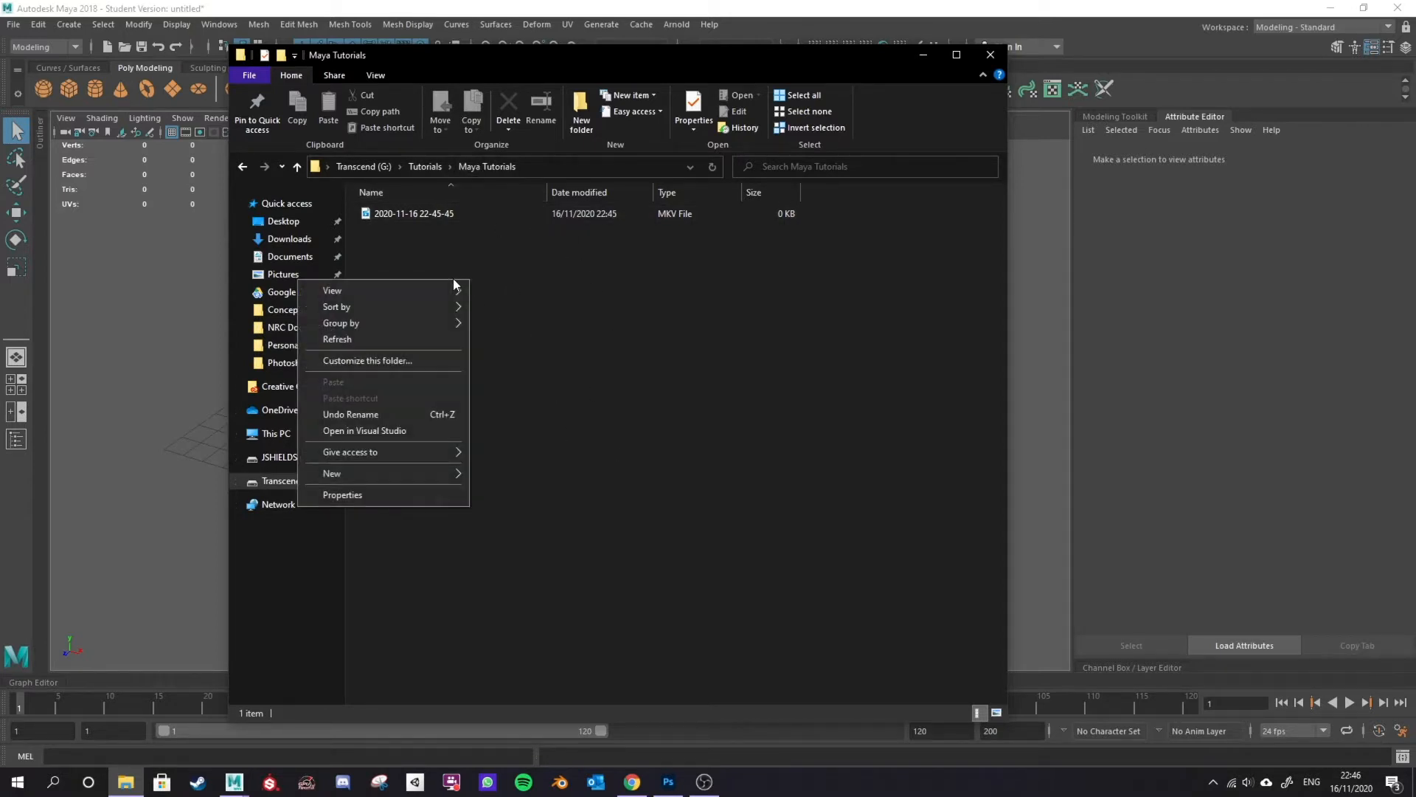
mouse_move(425, 475)
click(493, 475)
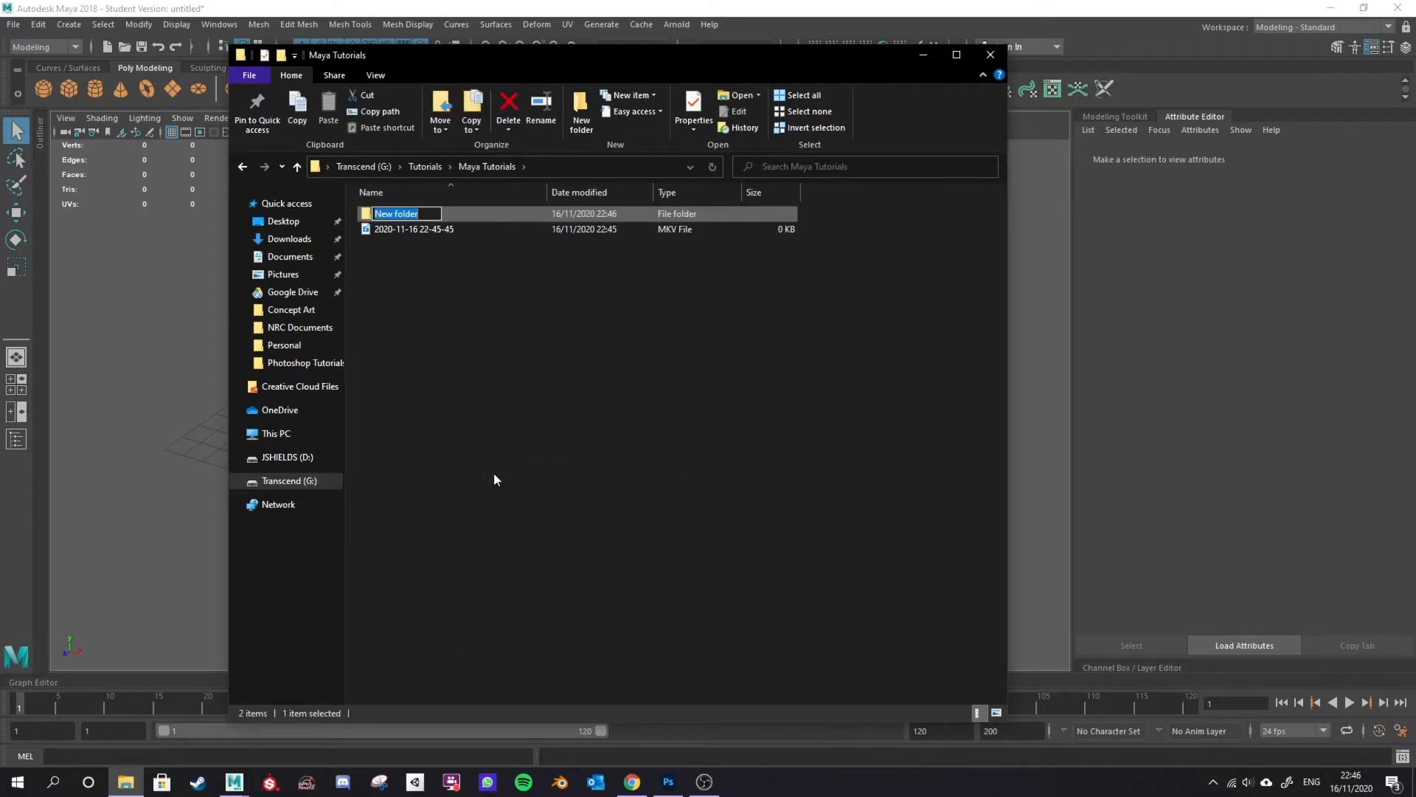
text(Fantasy Diorama Project)
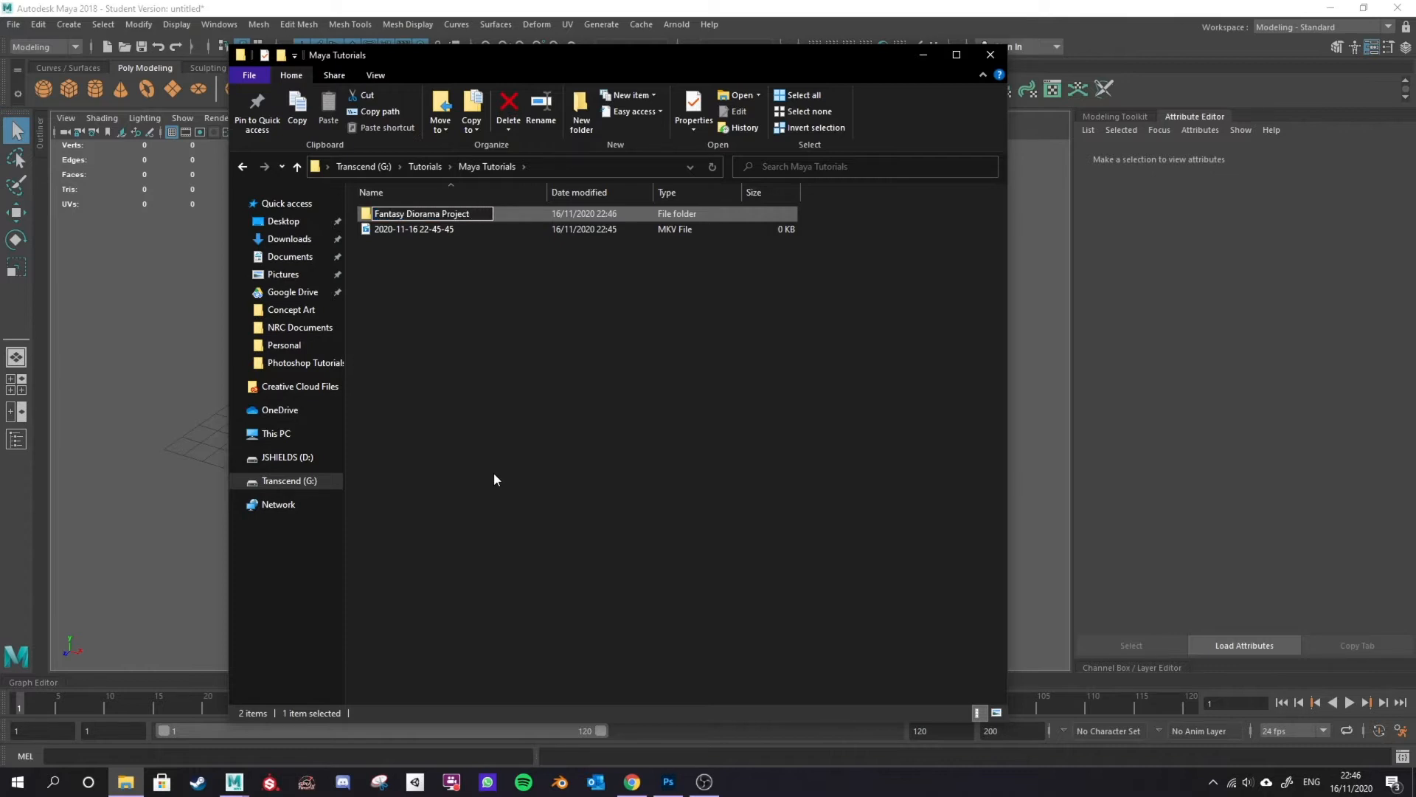
key(Return)
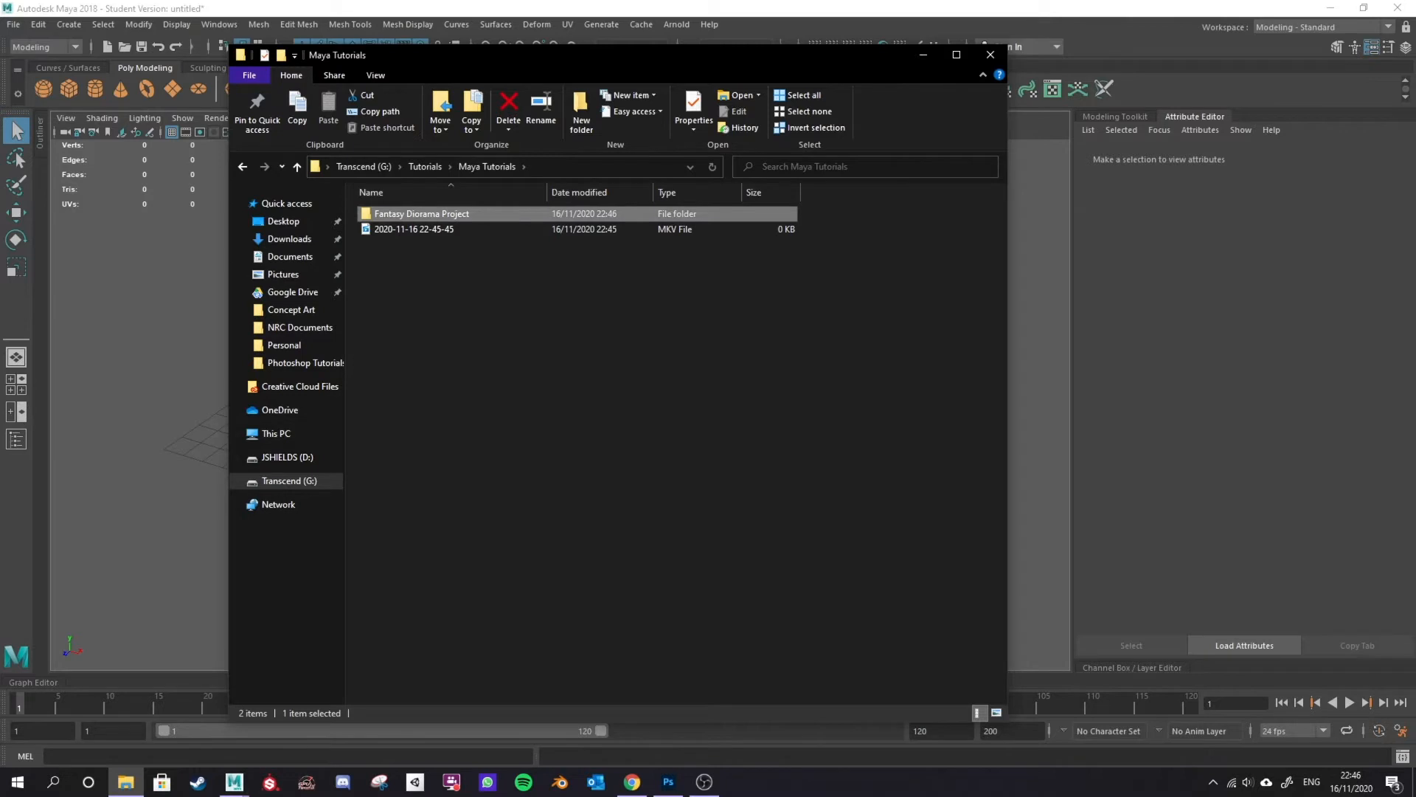
Step: Switch back to Maya and start a new project in the Project Window
key(alt+Tab)
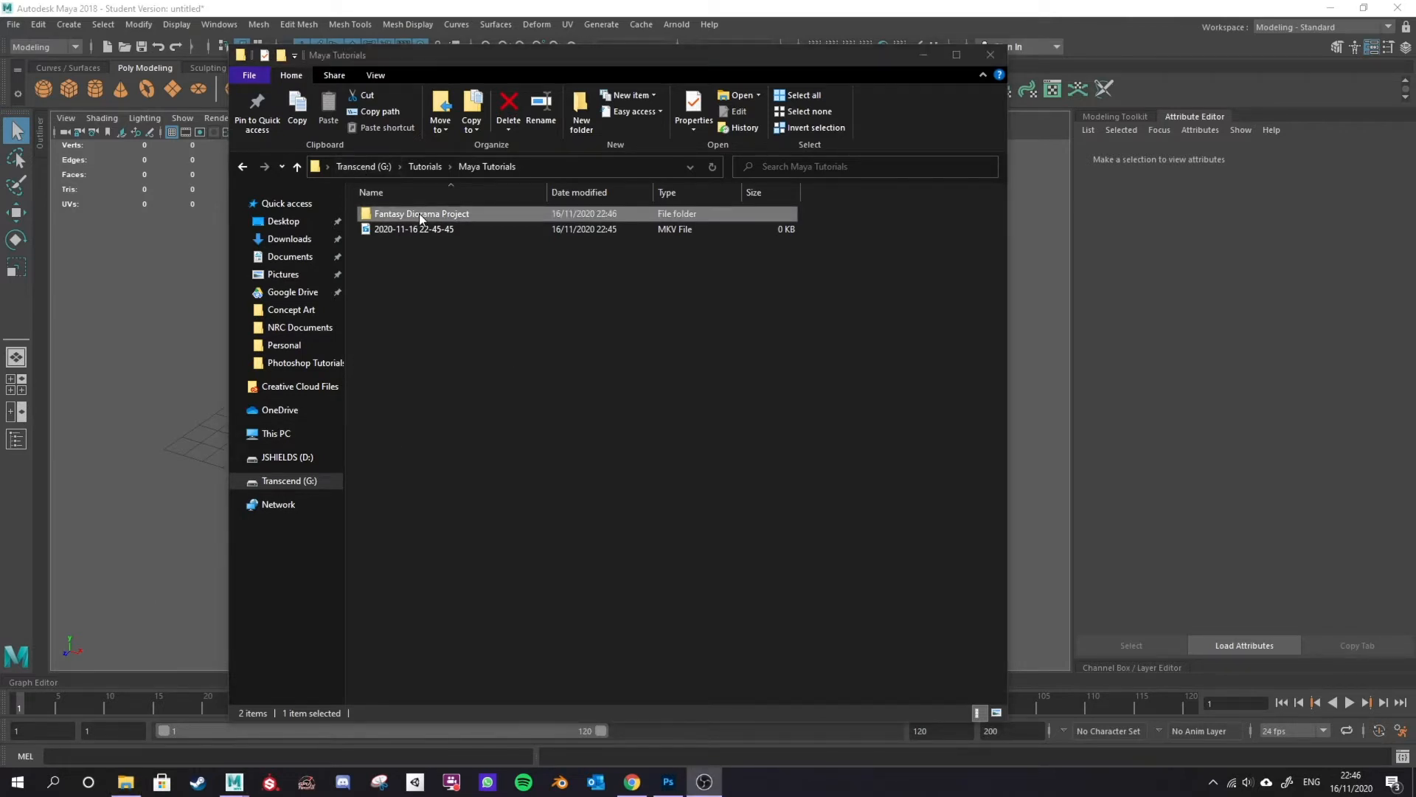
click(160, 365)
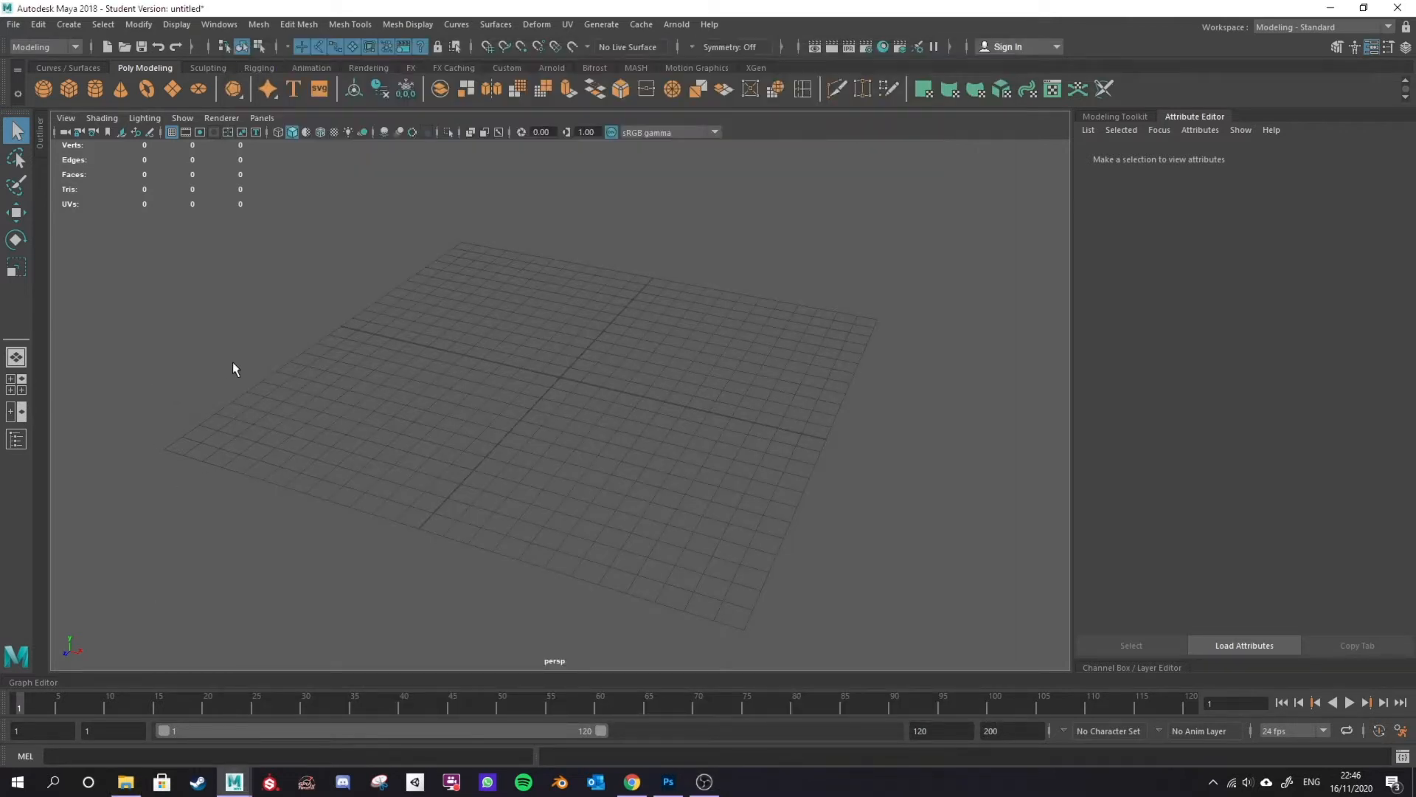
click(15, 26)
click(99, 479)
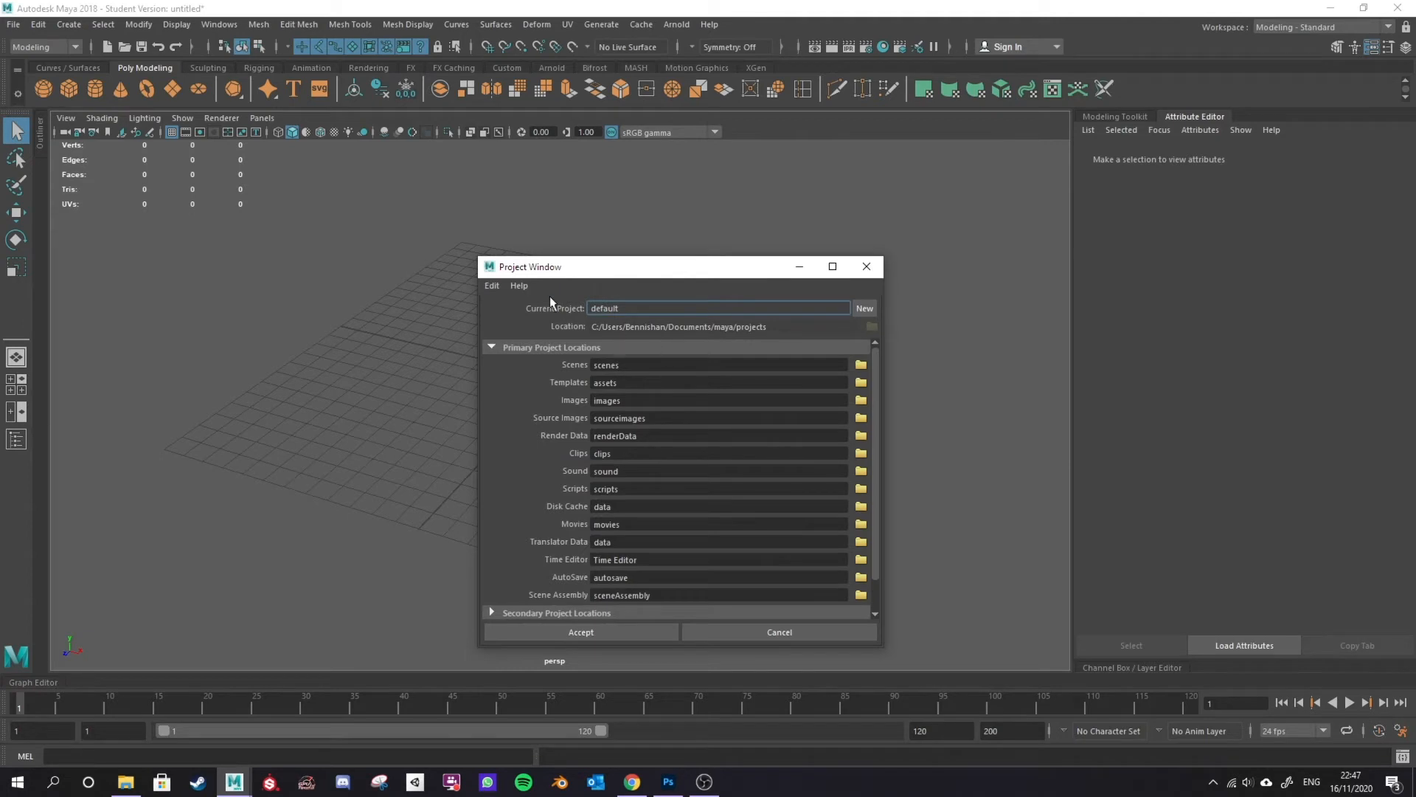
click(864, 309)
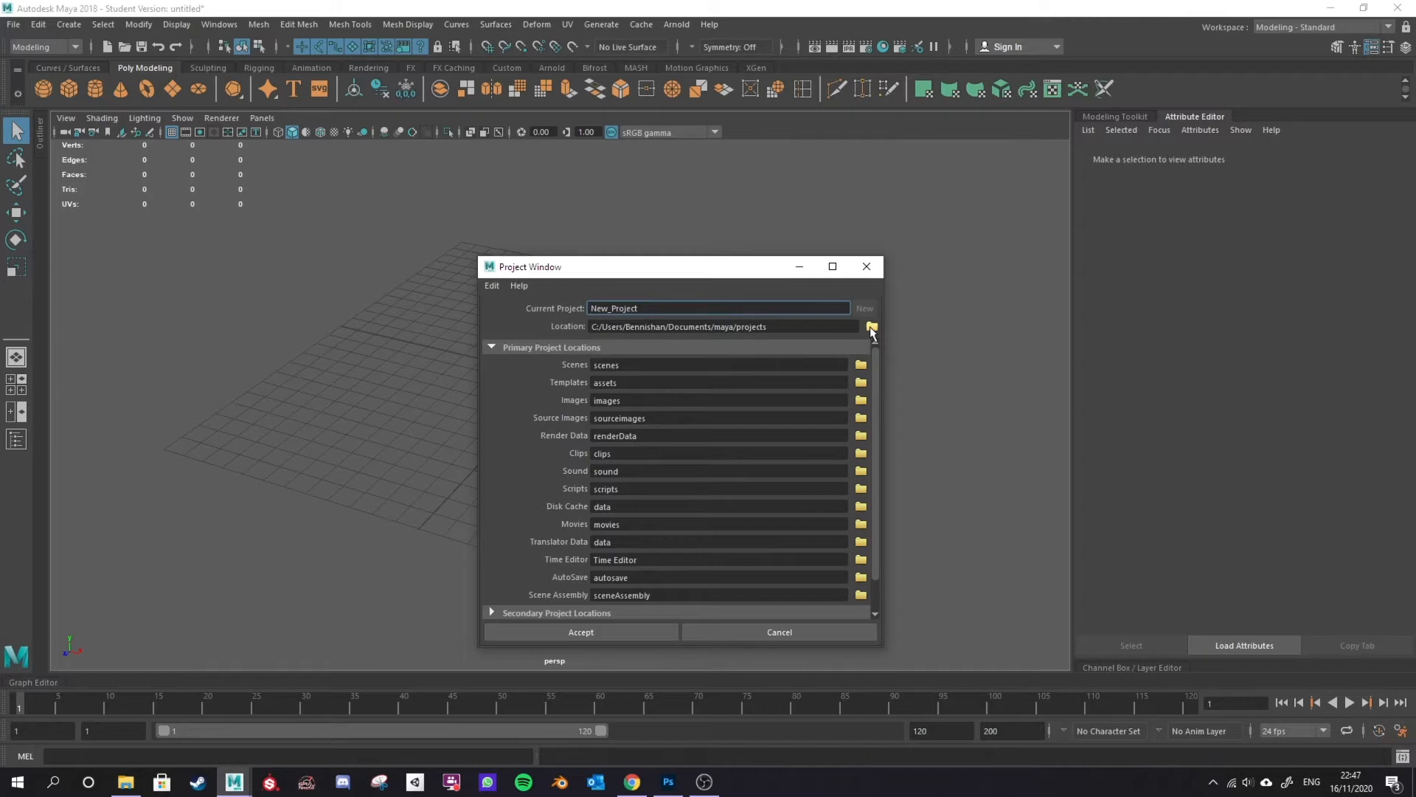
Step: Set the new project's location to G:/Tutorials/Maya Tutorials/Fantasy Diorama Project
click(871, 328)
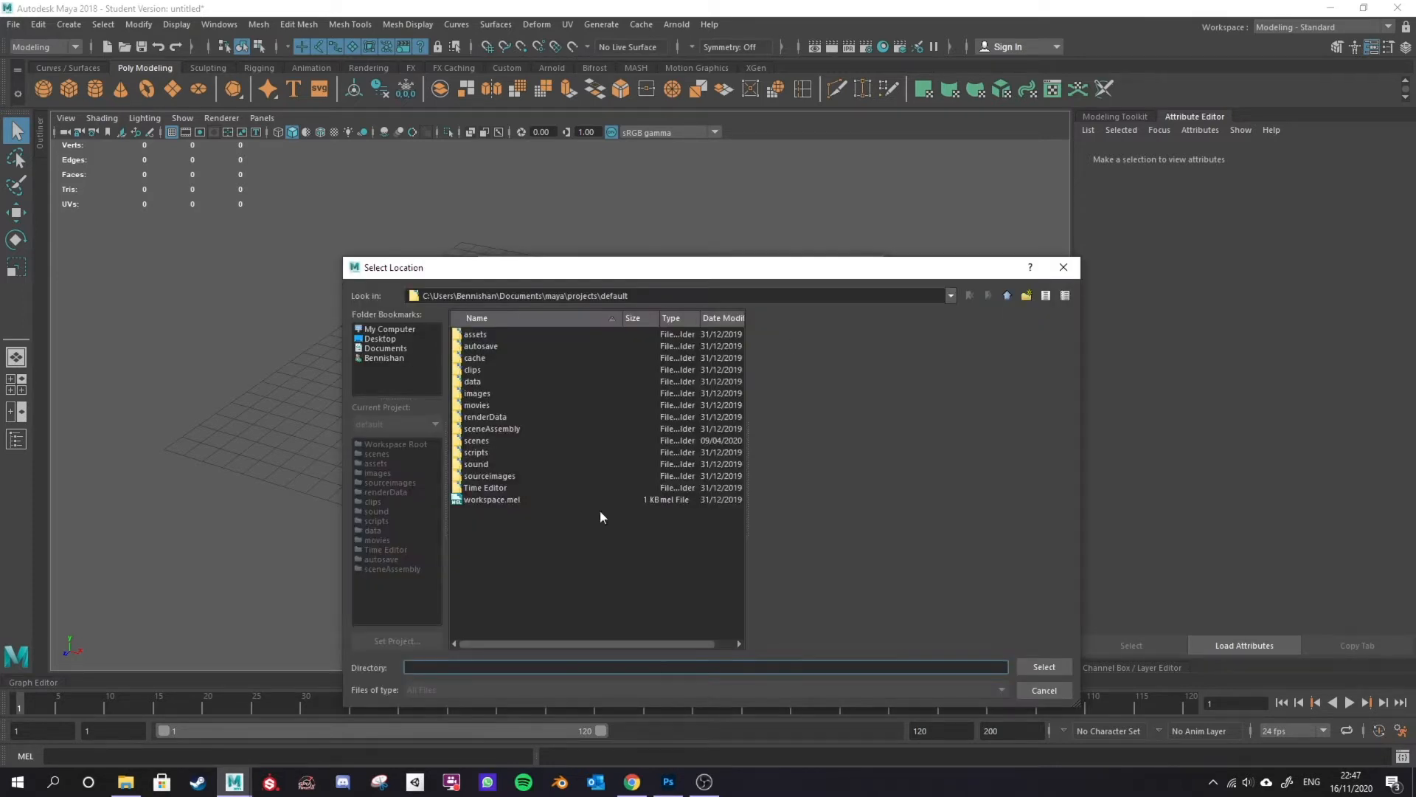
click(396, 330)
double_click(510, 371)
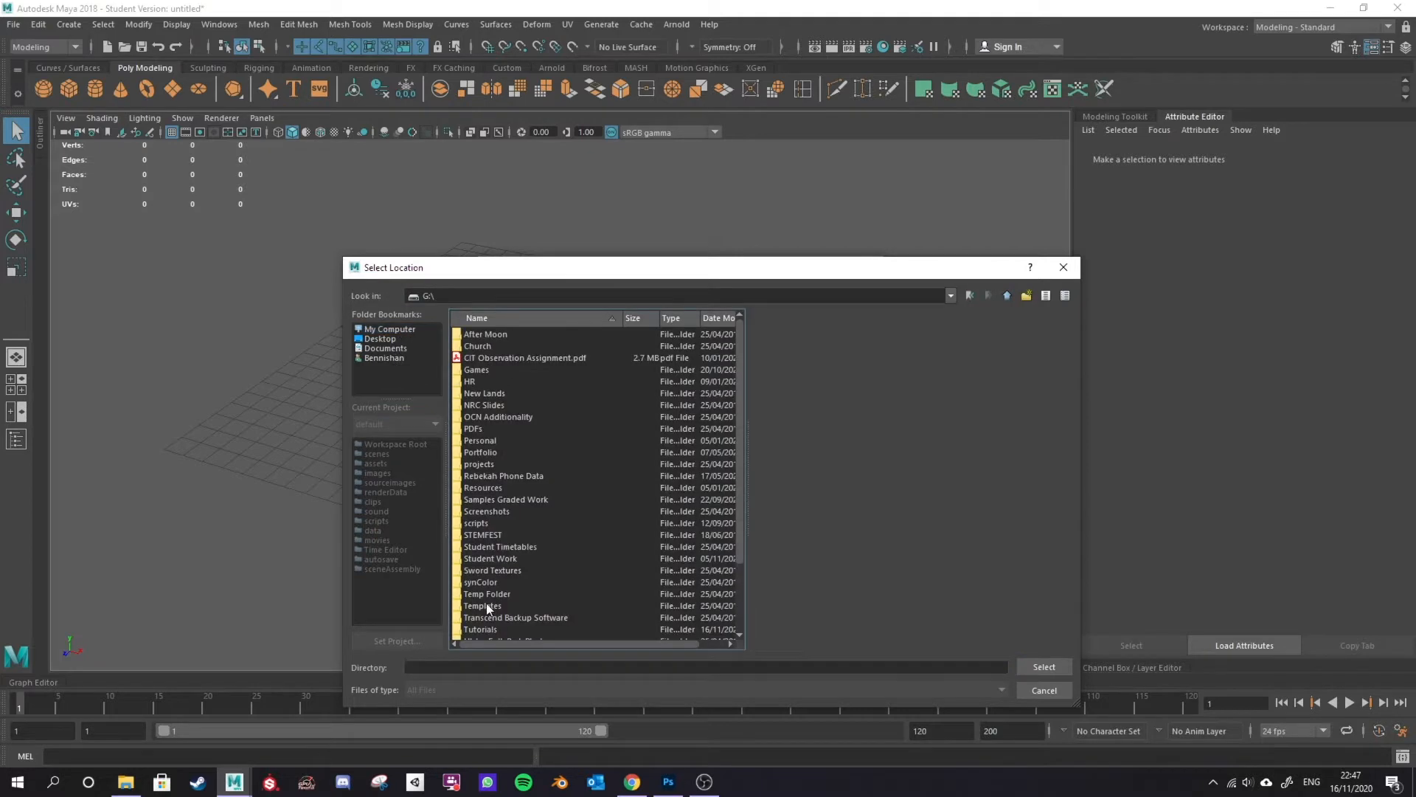
double_click(480, 629)
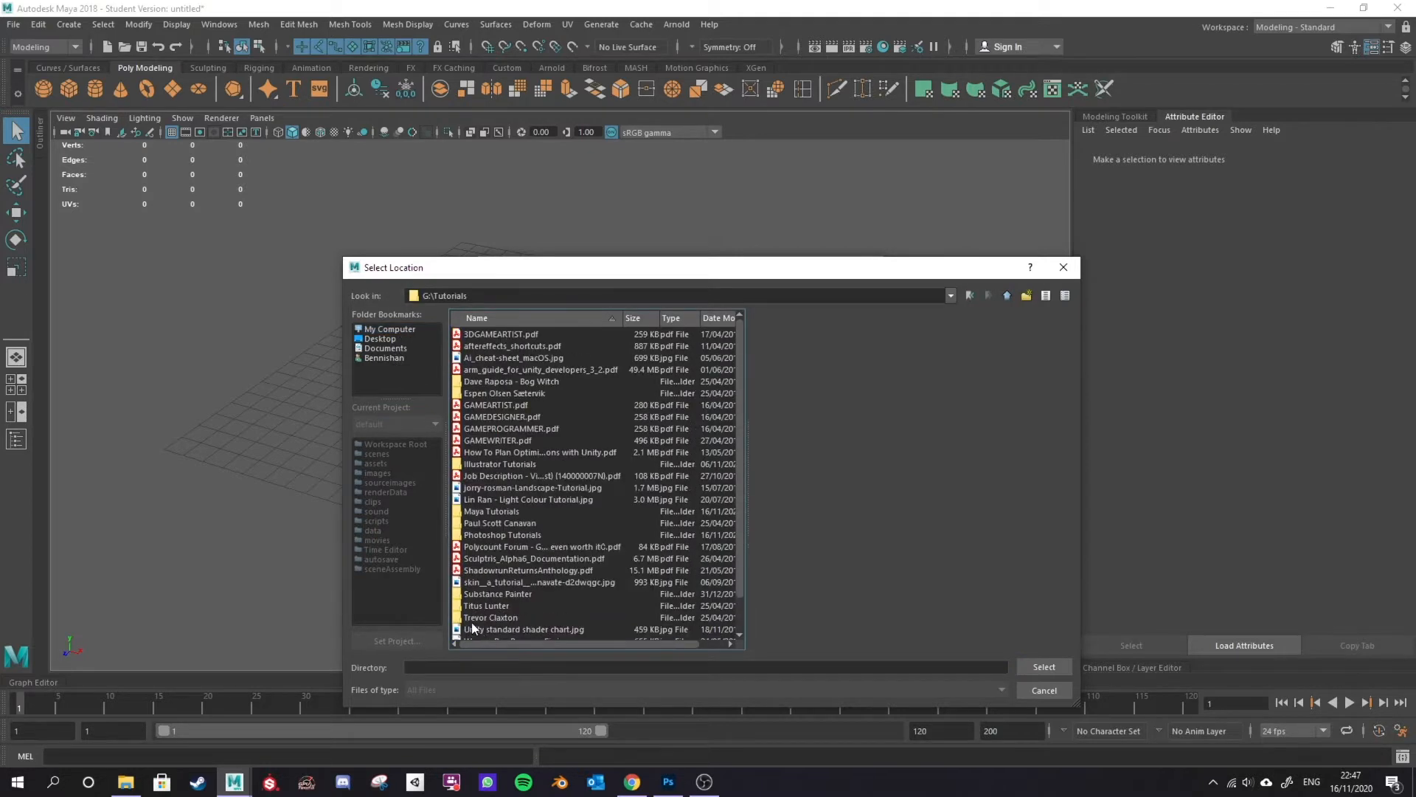
scroll(472, 631, down, 1)
double_click(484, 476)
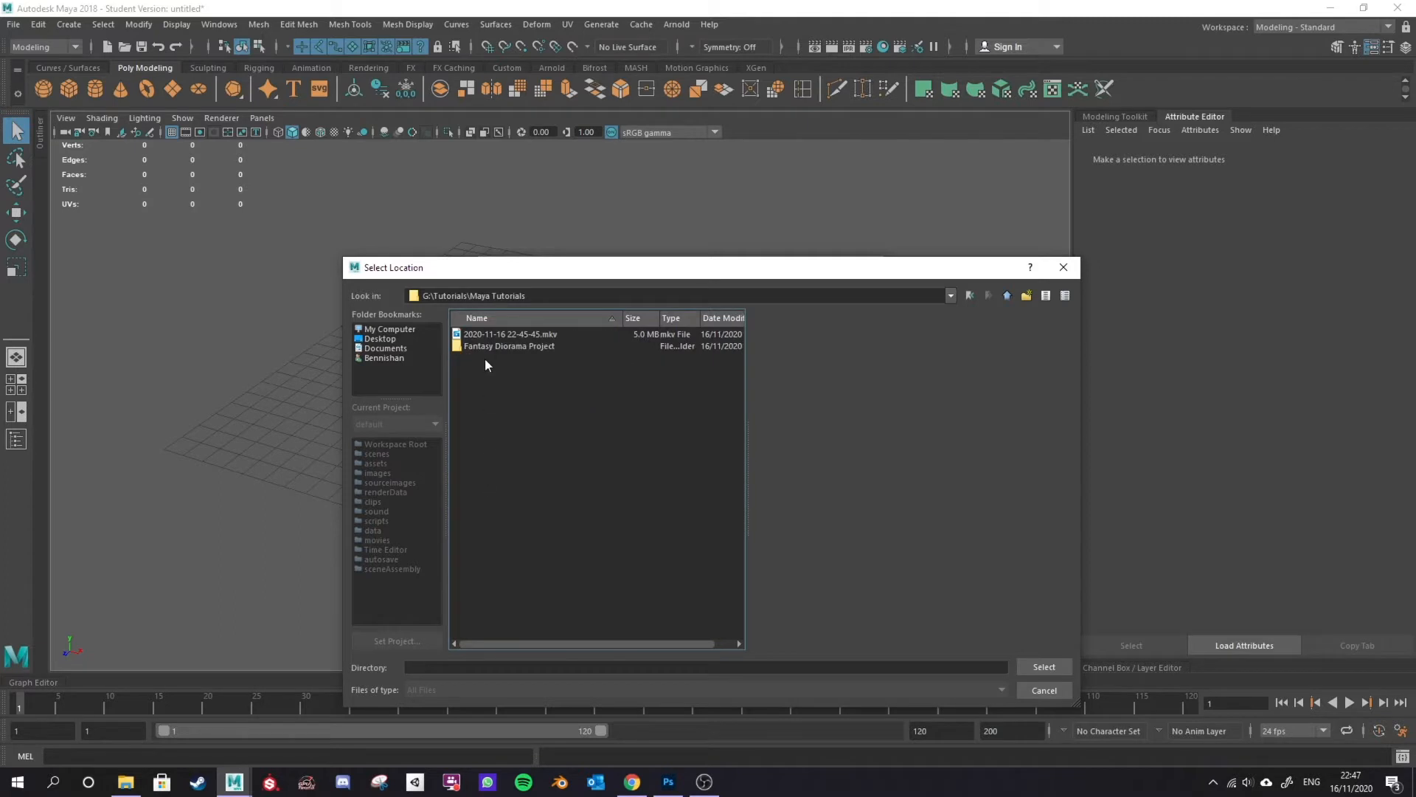
click(494, 346)
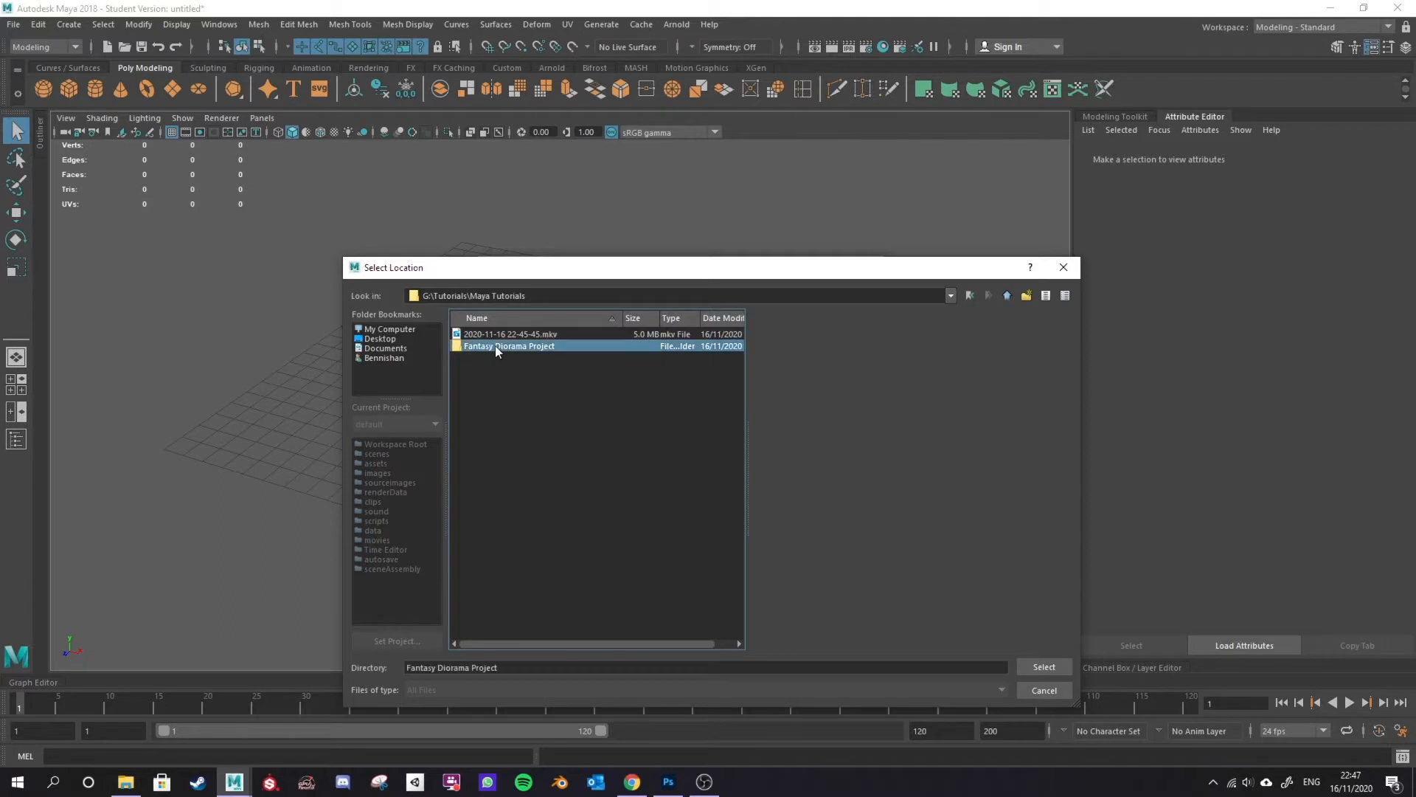
click(1045, 669)
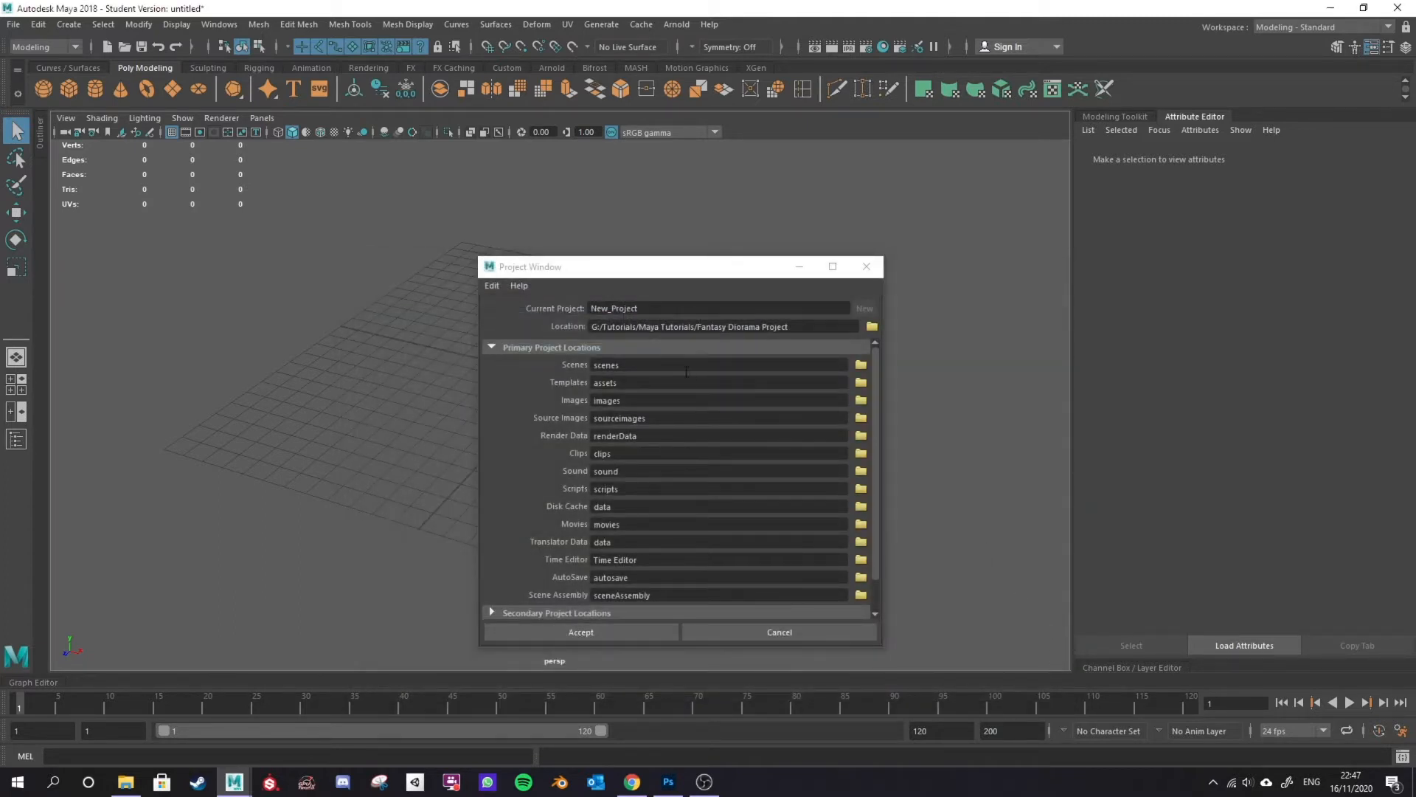
Step: Name the project "Diorama_Project" and accept the project settings
double_click(654, 306)
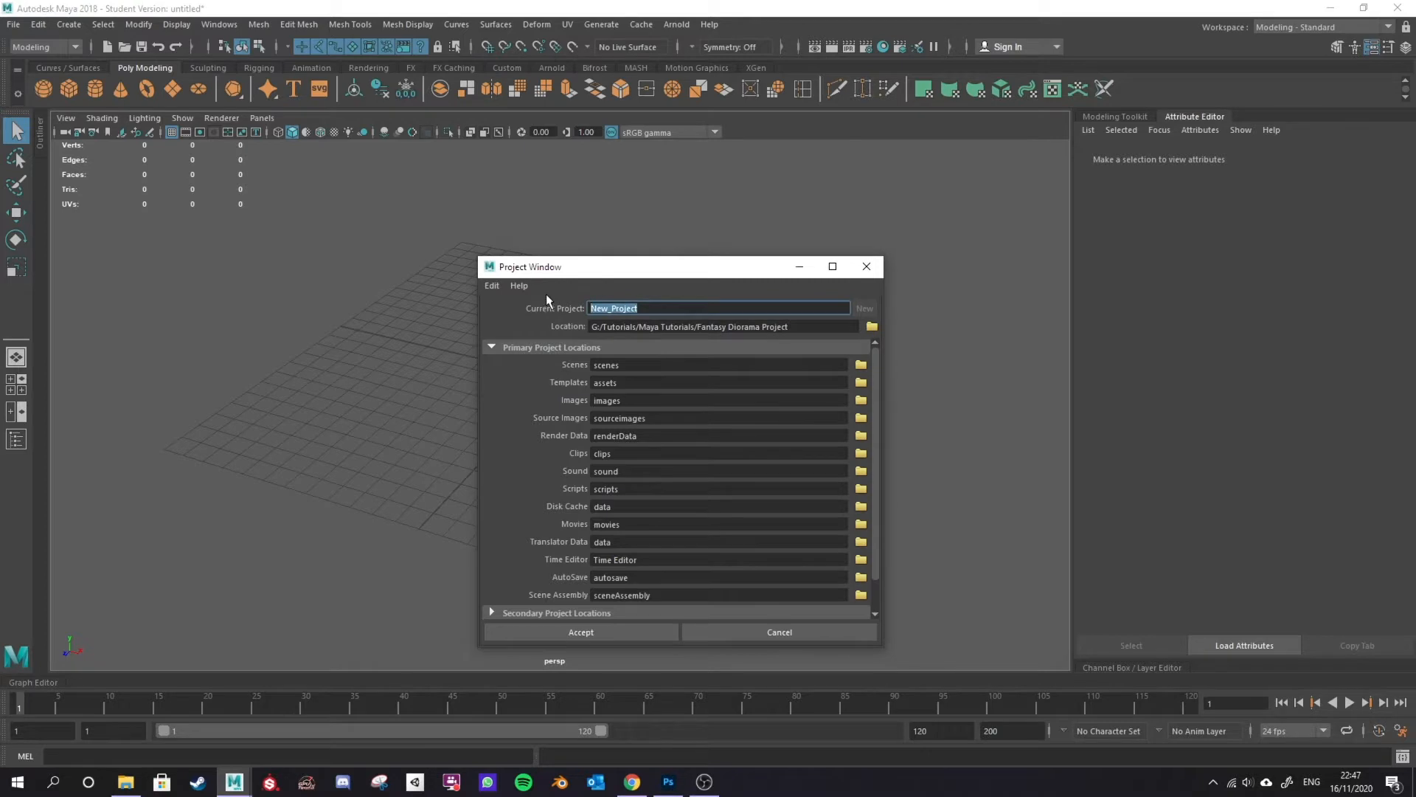
text(Diorama_Project)
click(628, 629)
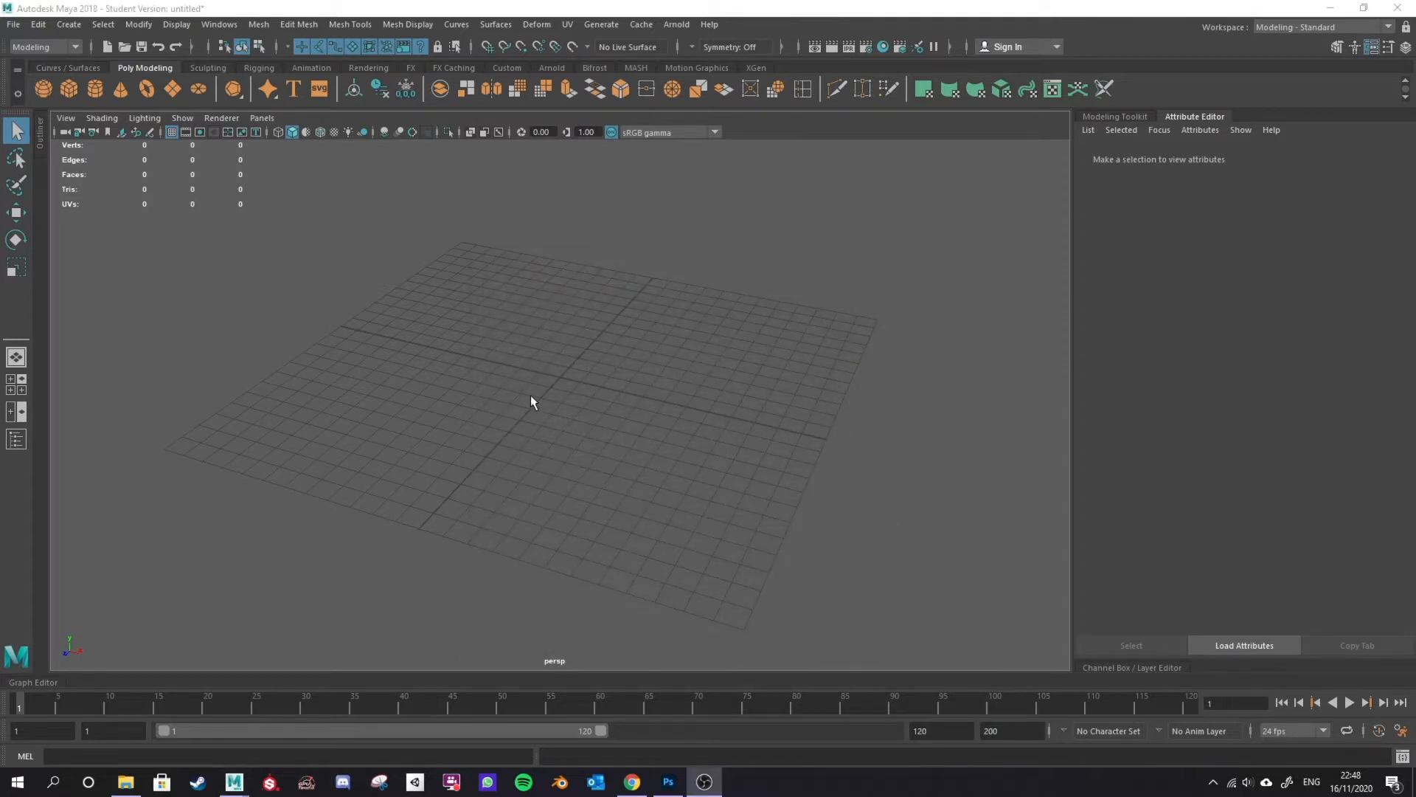
Step: Switch to File Explorer and look inside the Diorama_Project folder within Fantasy Diorama Project
click(135, 784)
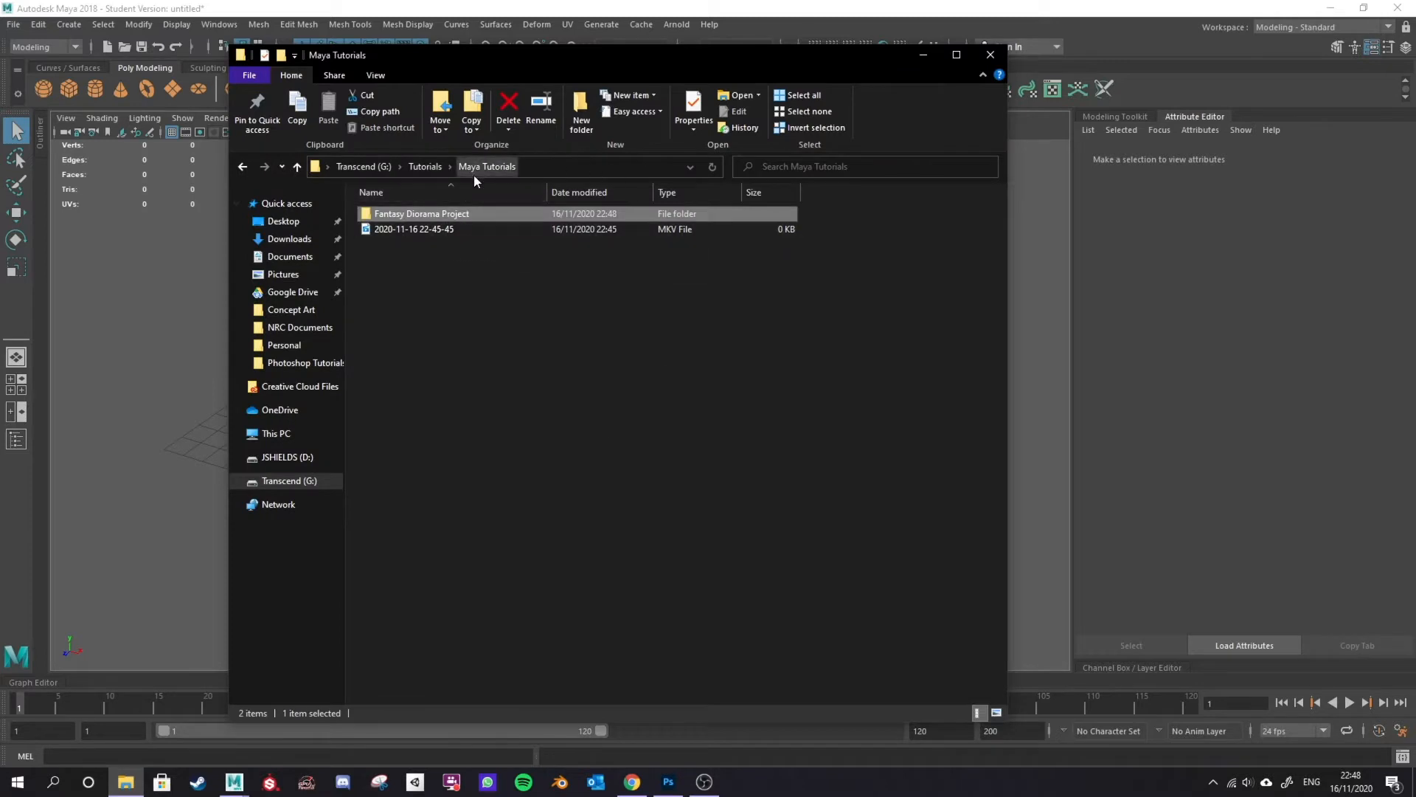
double_click(431, 215)
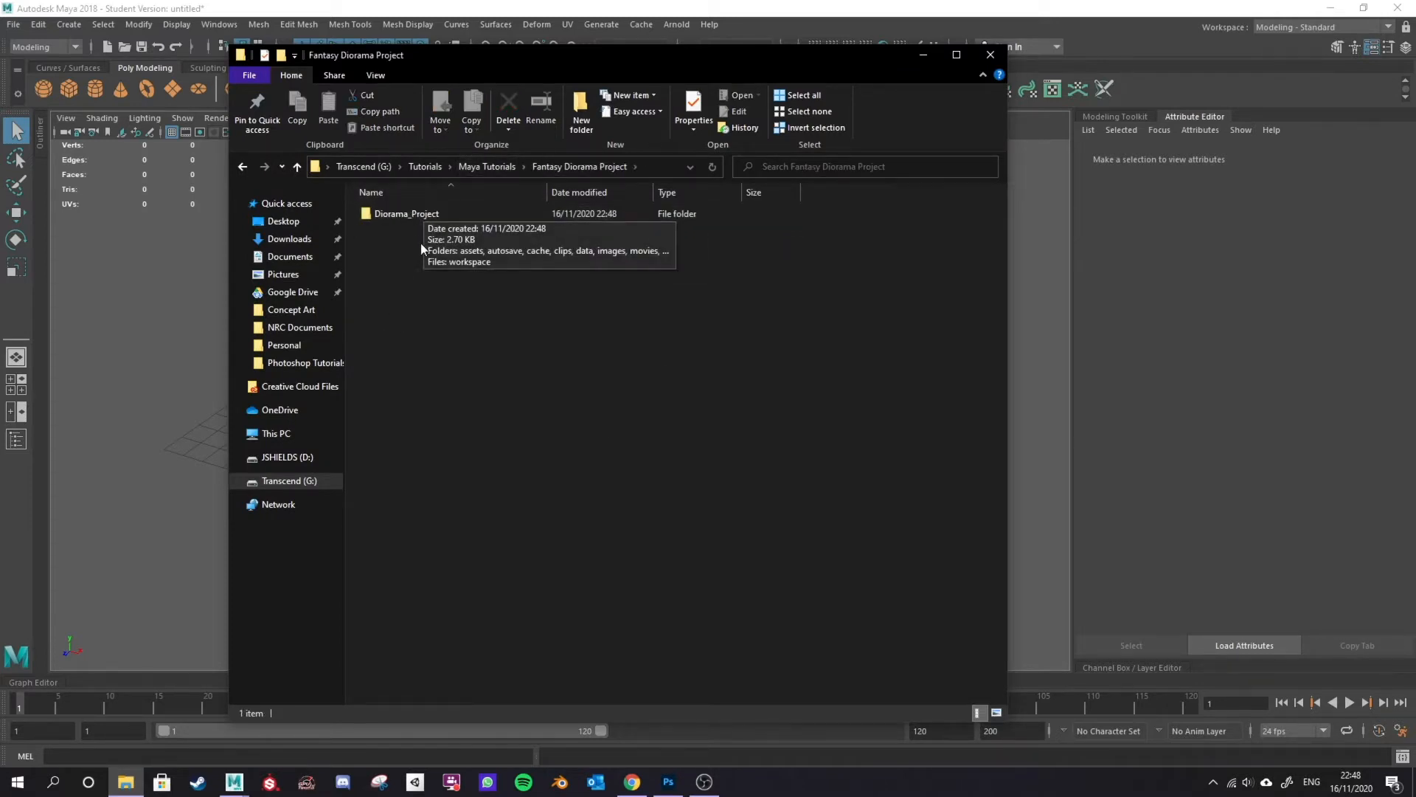
double_click(437, 214)
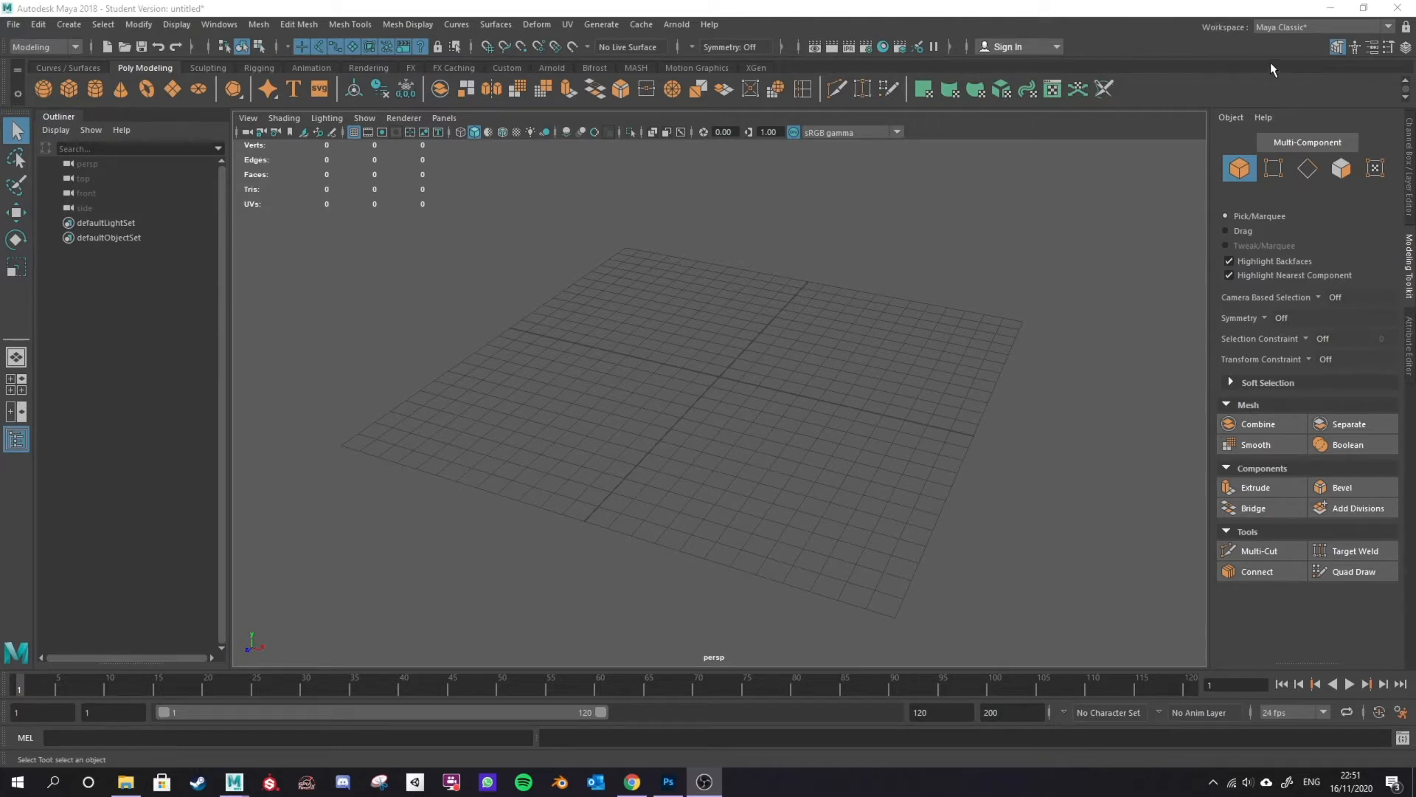
Step: Choose the Maya Classic workspace in Maya
click(1302, 27)
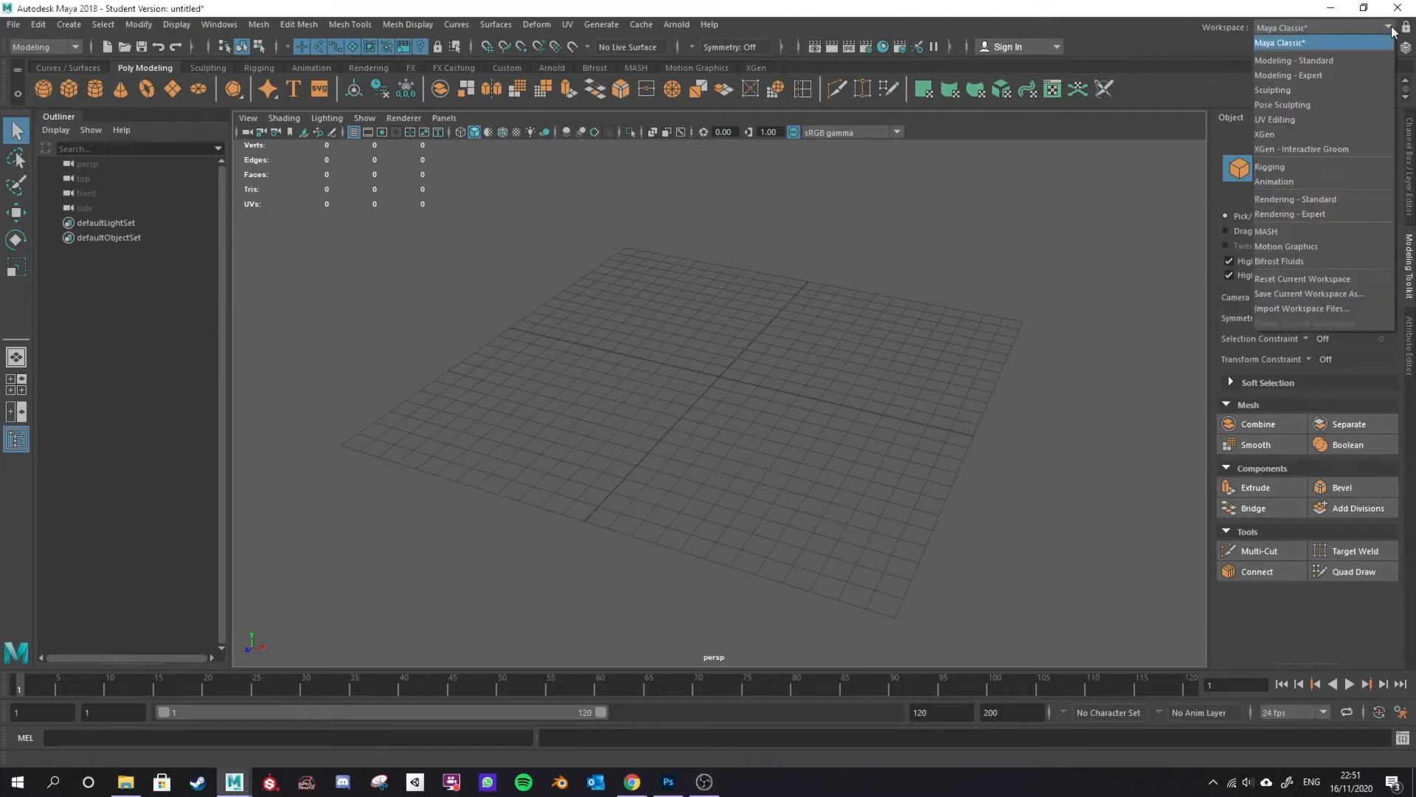
click(1325, 43)
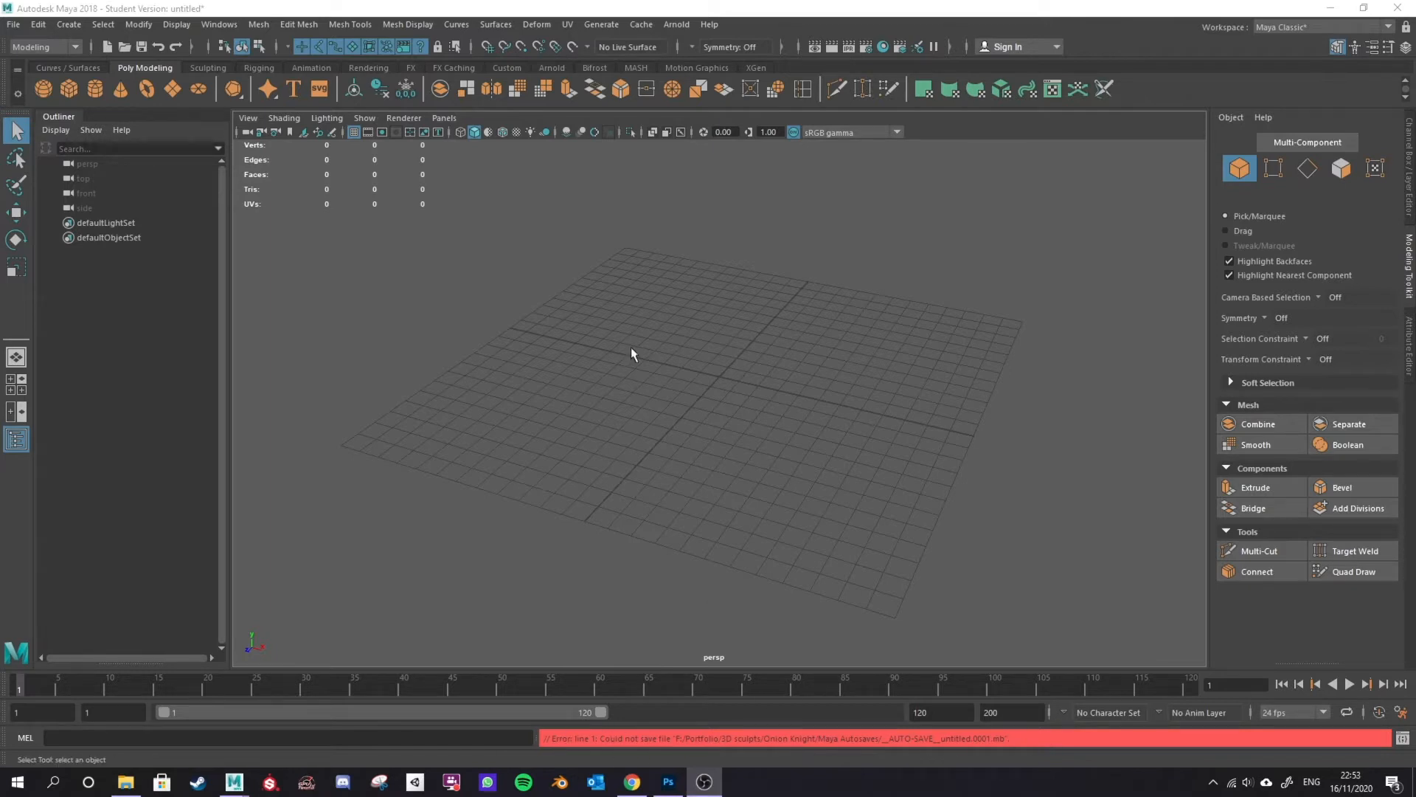
Step: Open the Files/Projects preferences and make sure AutoSave is enabled
click(227, 26)
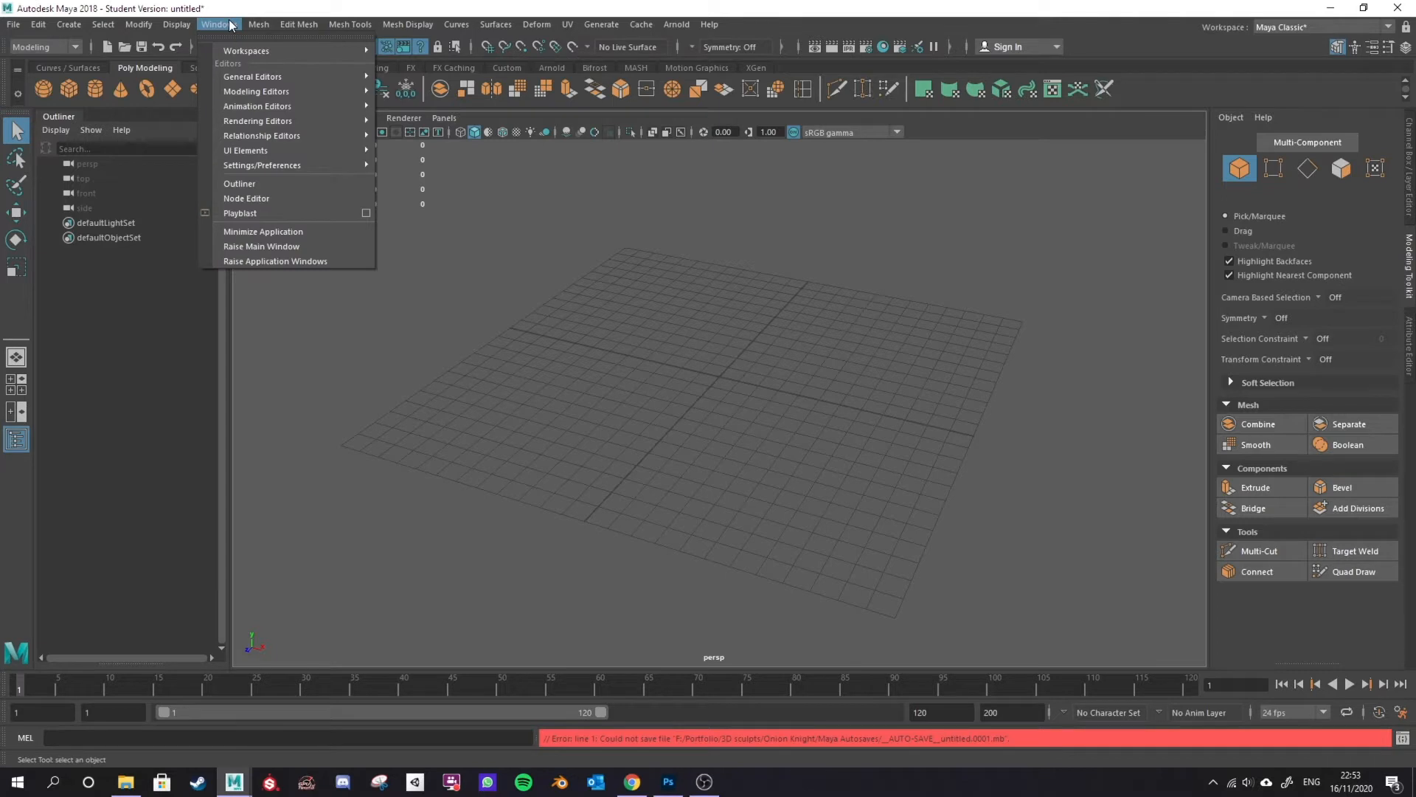
mouse_move(309, 171)
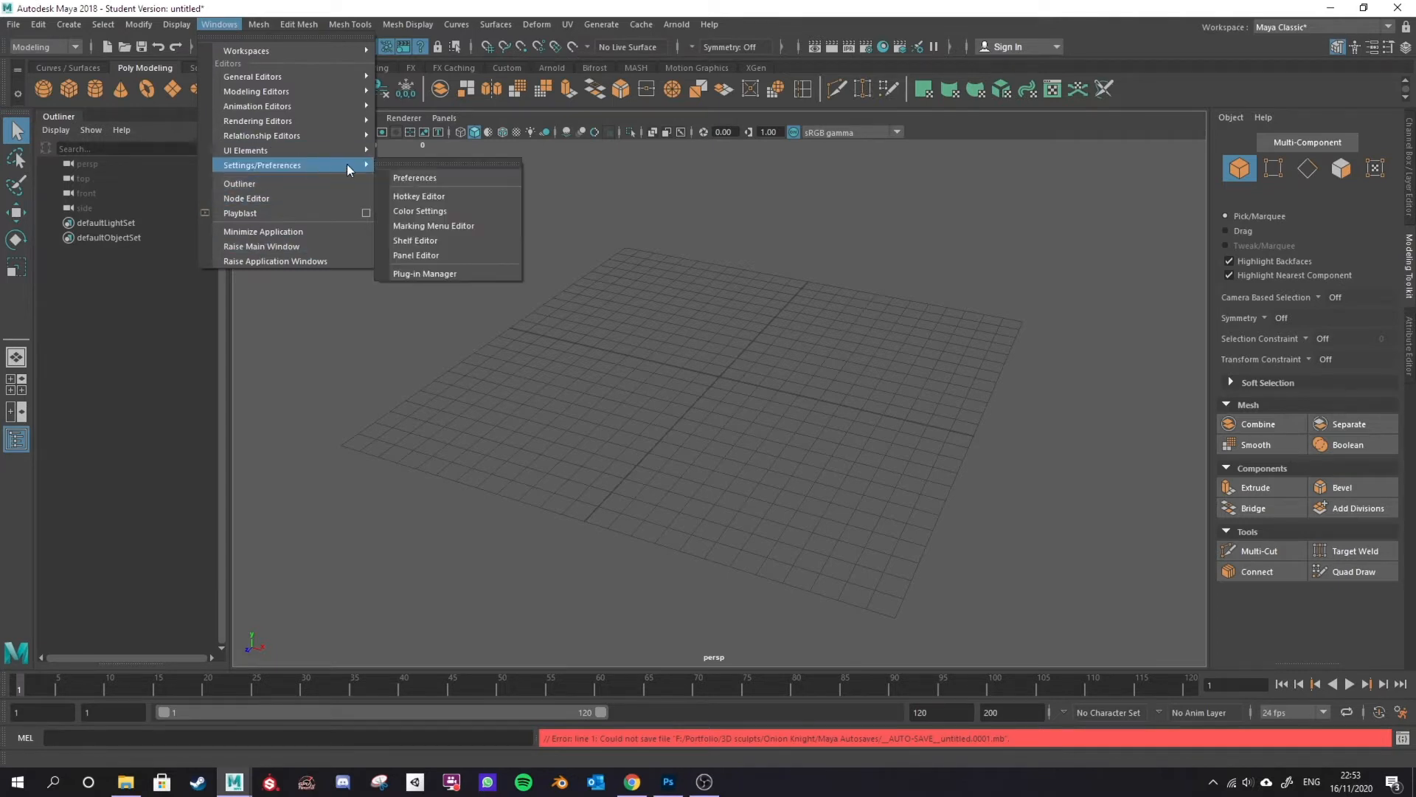
click(476, 177)
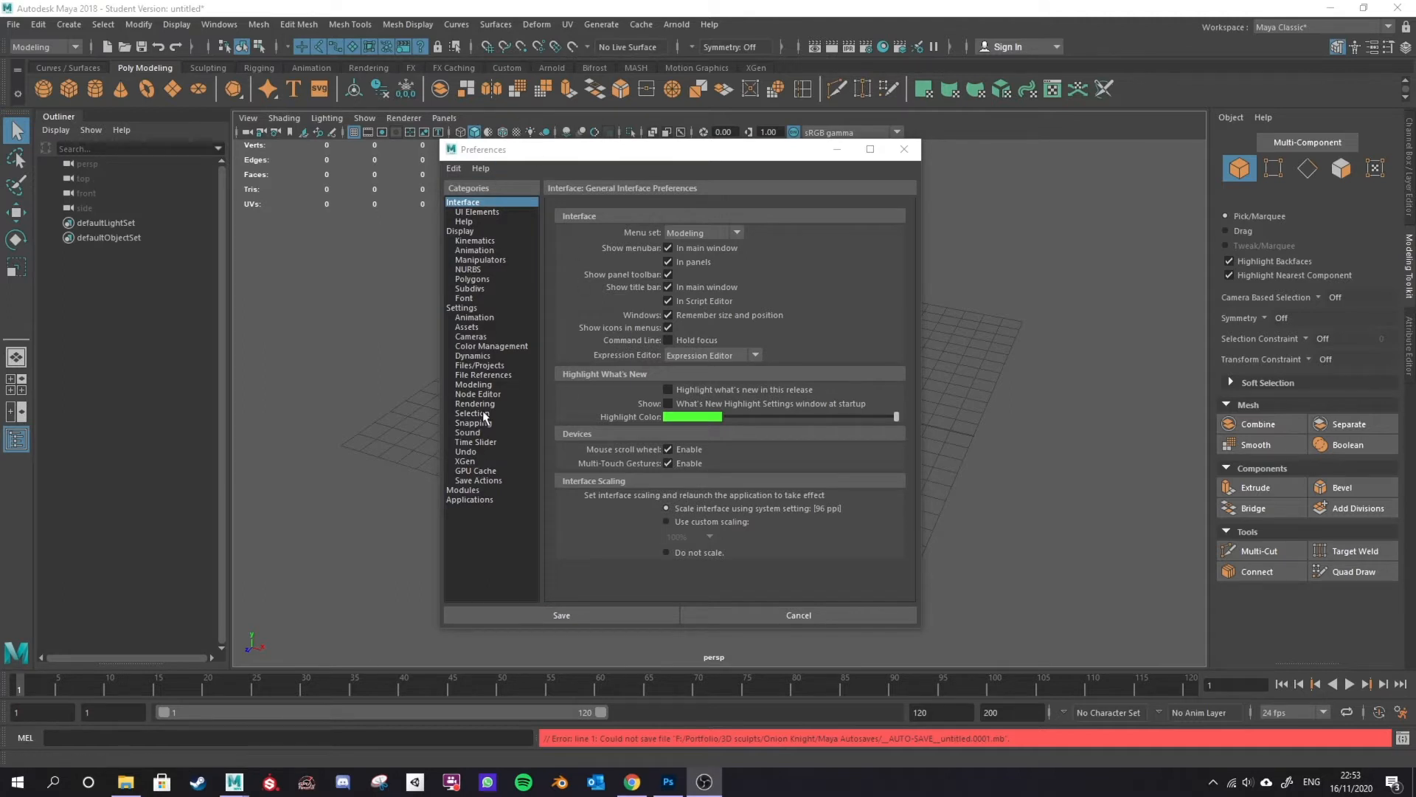
click(481, 365)
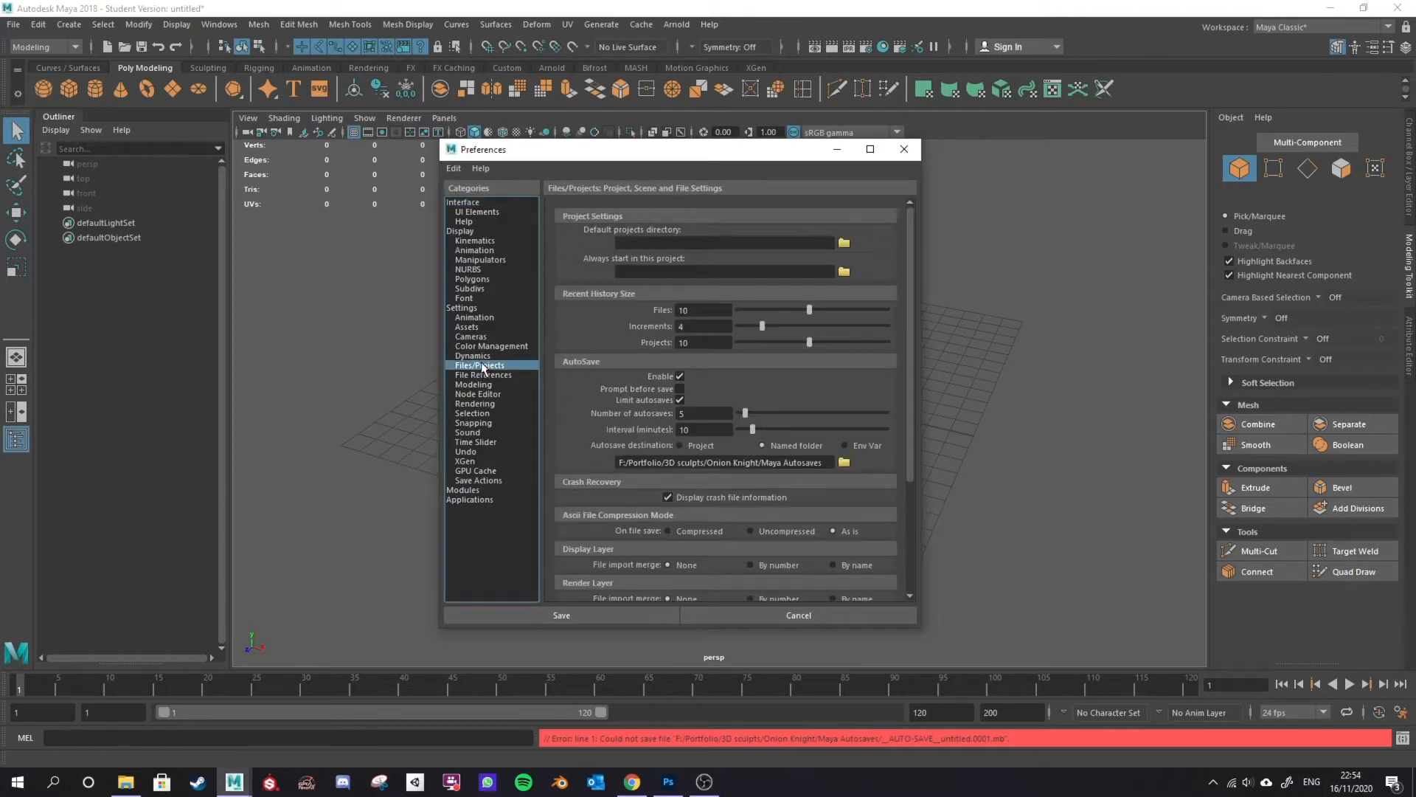
click(680, 376)
click(679, 377)
Step: Set the autosave destination folder to G:\Tutorials\Maya Tutorials\Fantasy Diorama Project\Diorama_Project\autosave
click(844, 462)
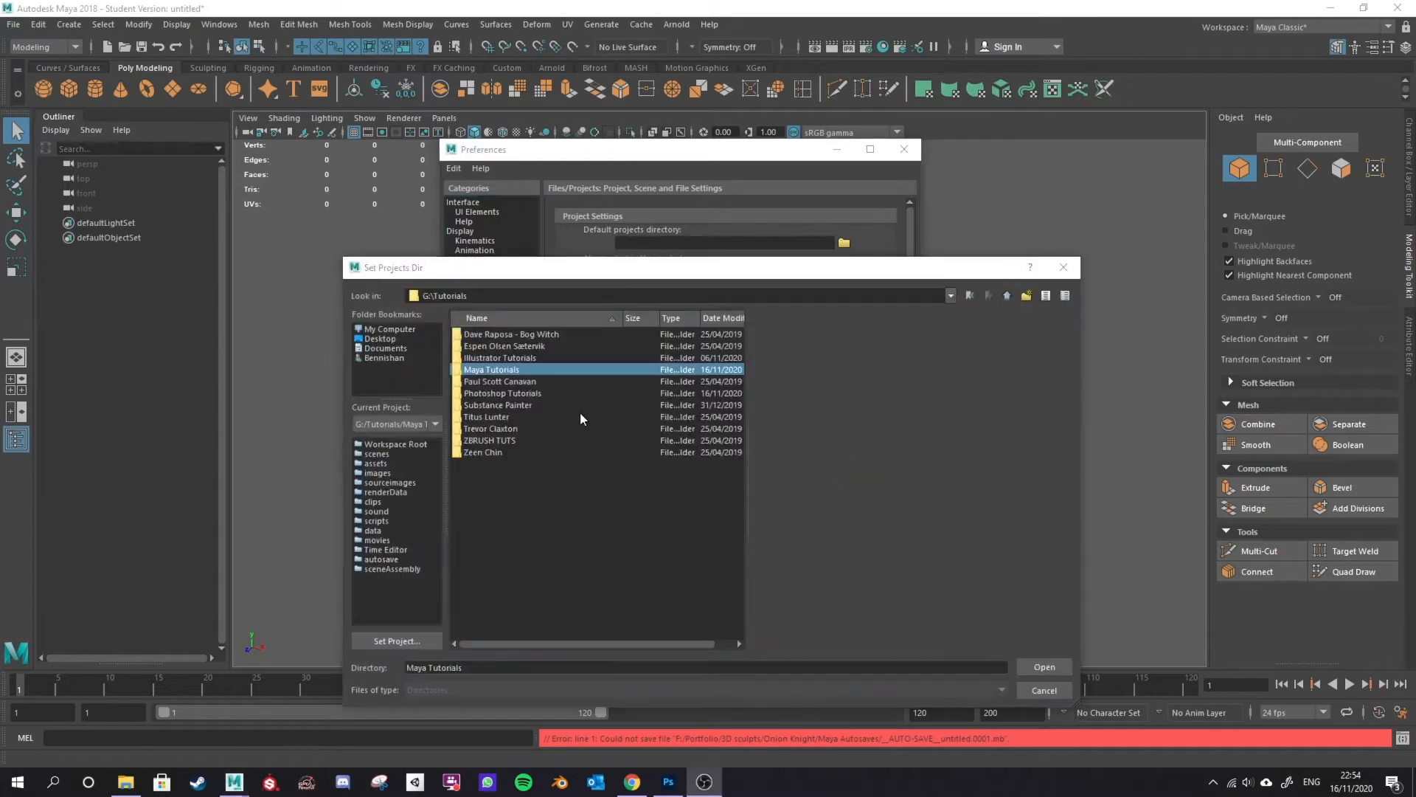
click(1056, 666)
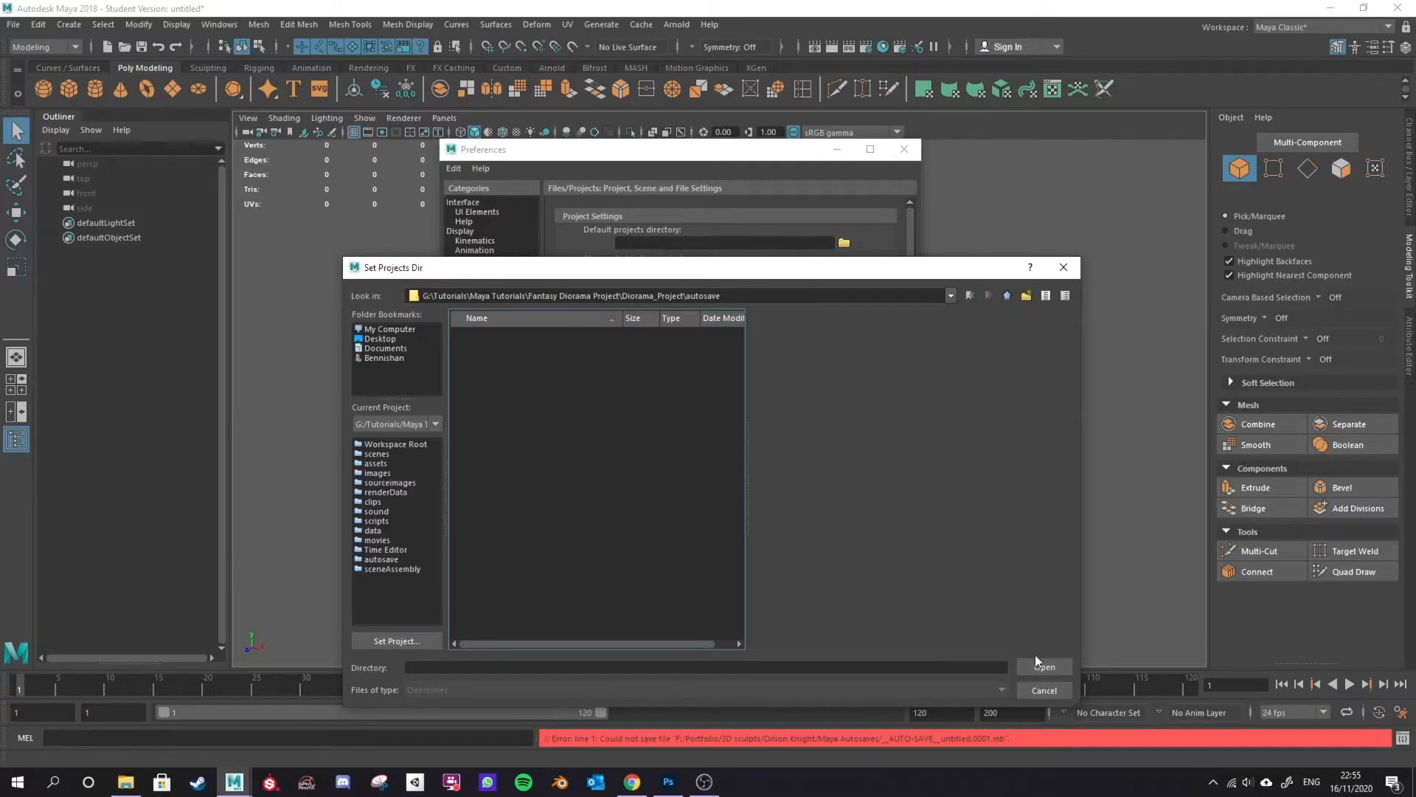
click(1045, 669)
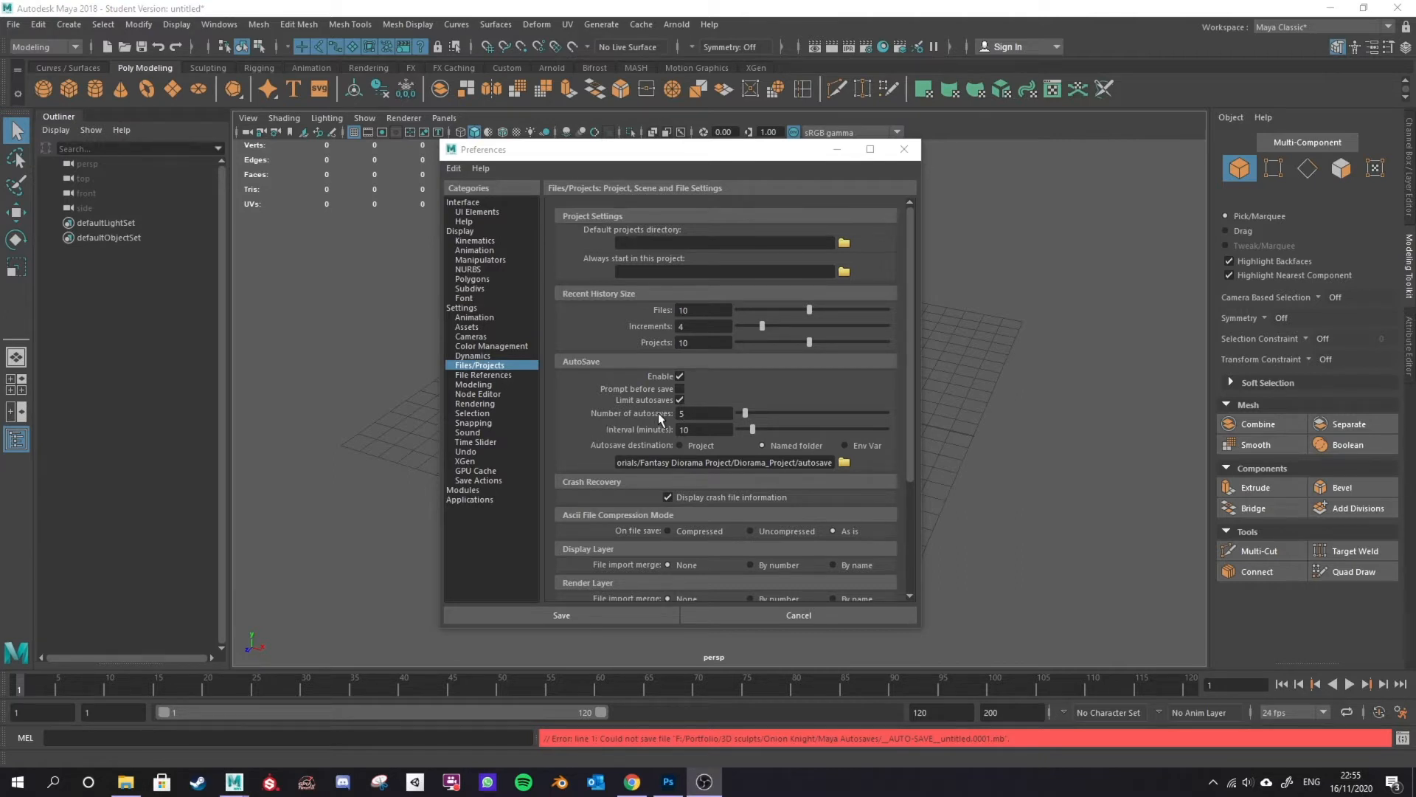
Step: Set the number of autosaves to 3 and the interval to 15 minutes, and save the preferences
drag(745, 413, 747, 415)
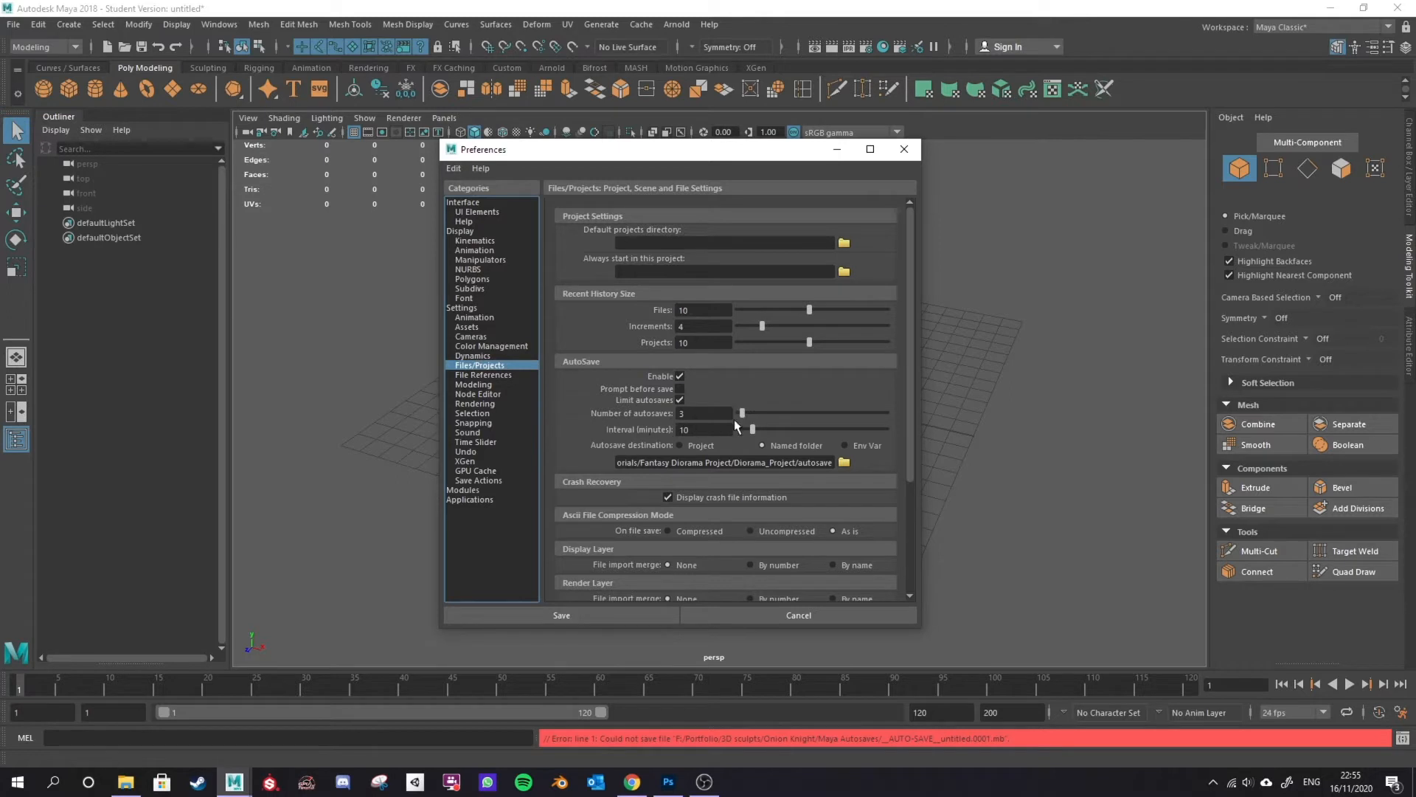
drag(753, 428, 760, 428)
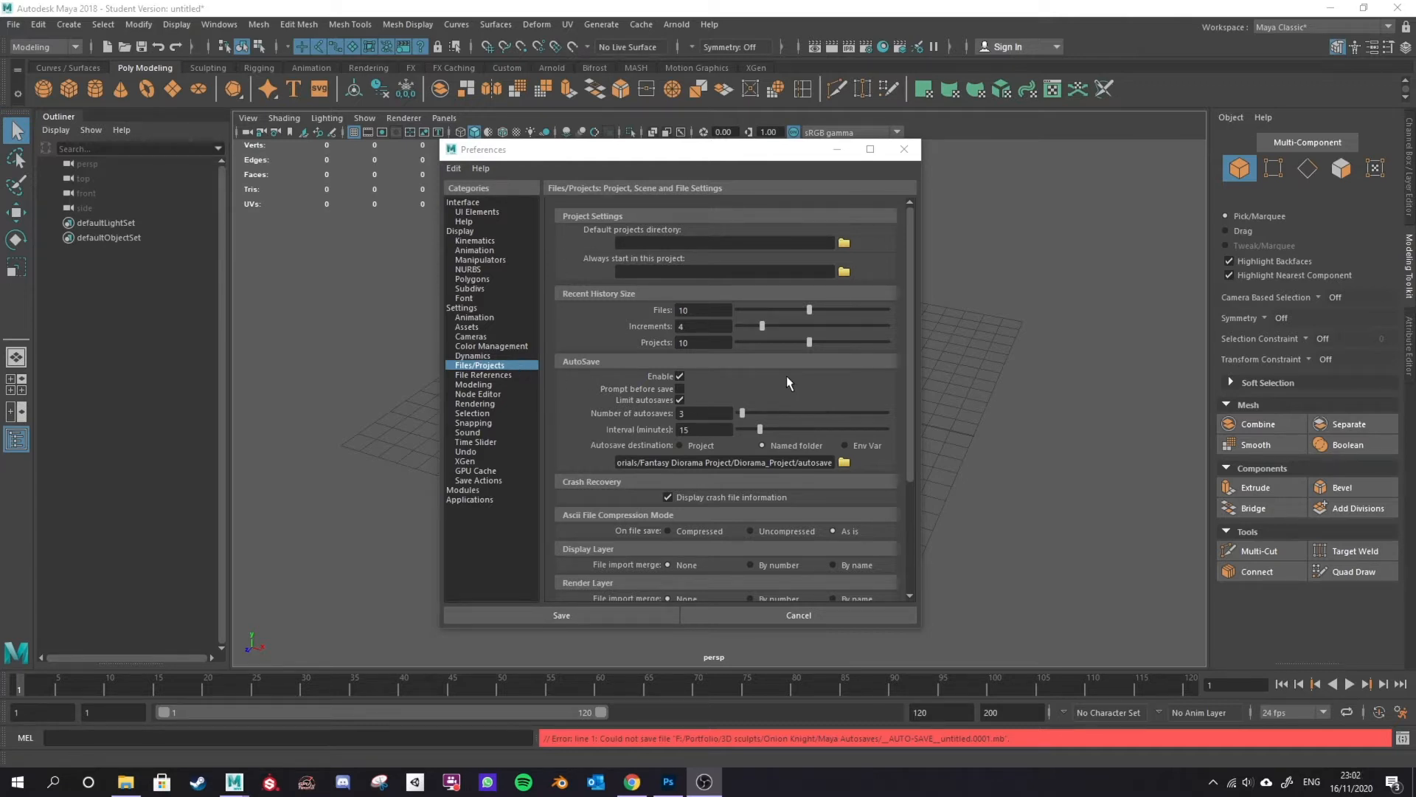
scroll(784, 398, down, 4)
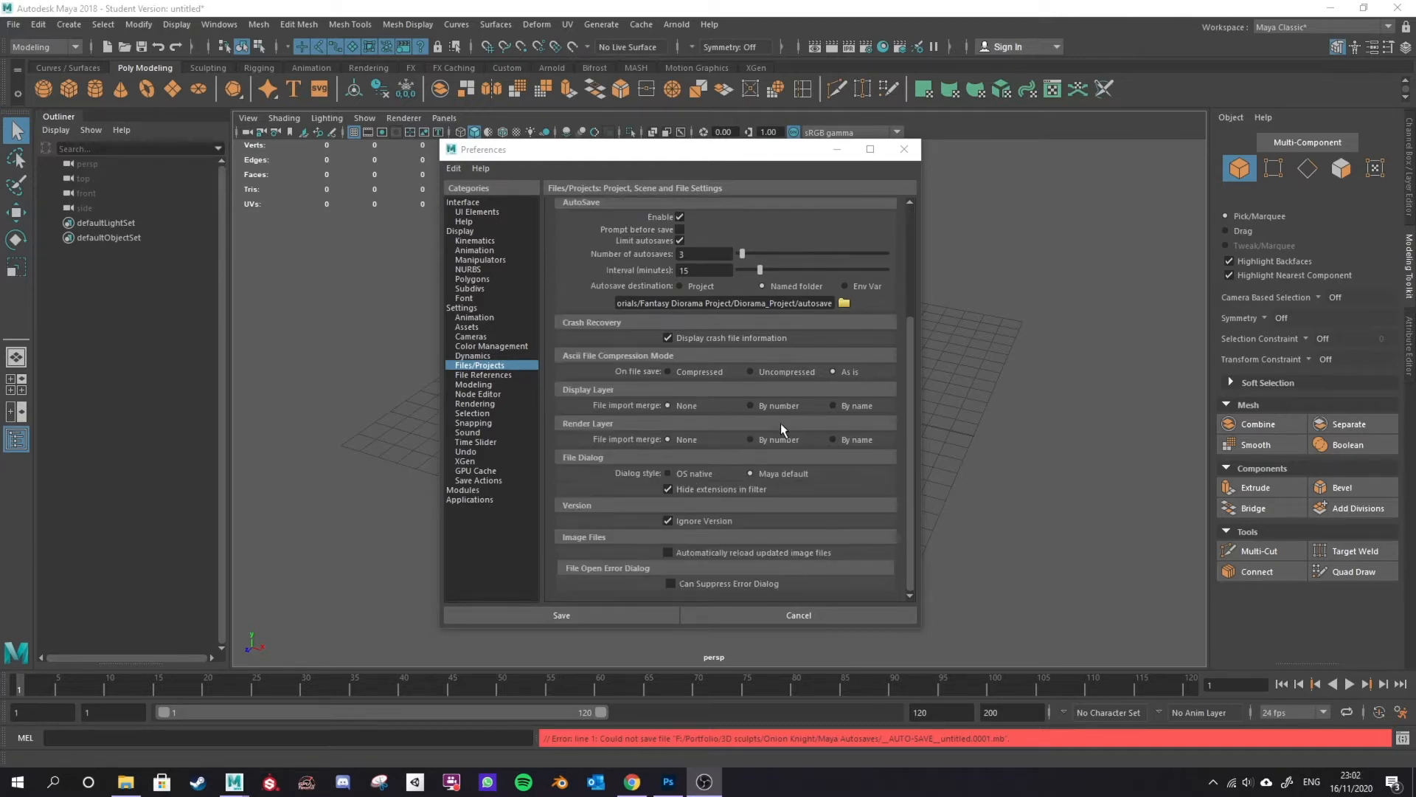
click(669, 474)
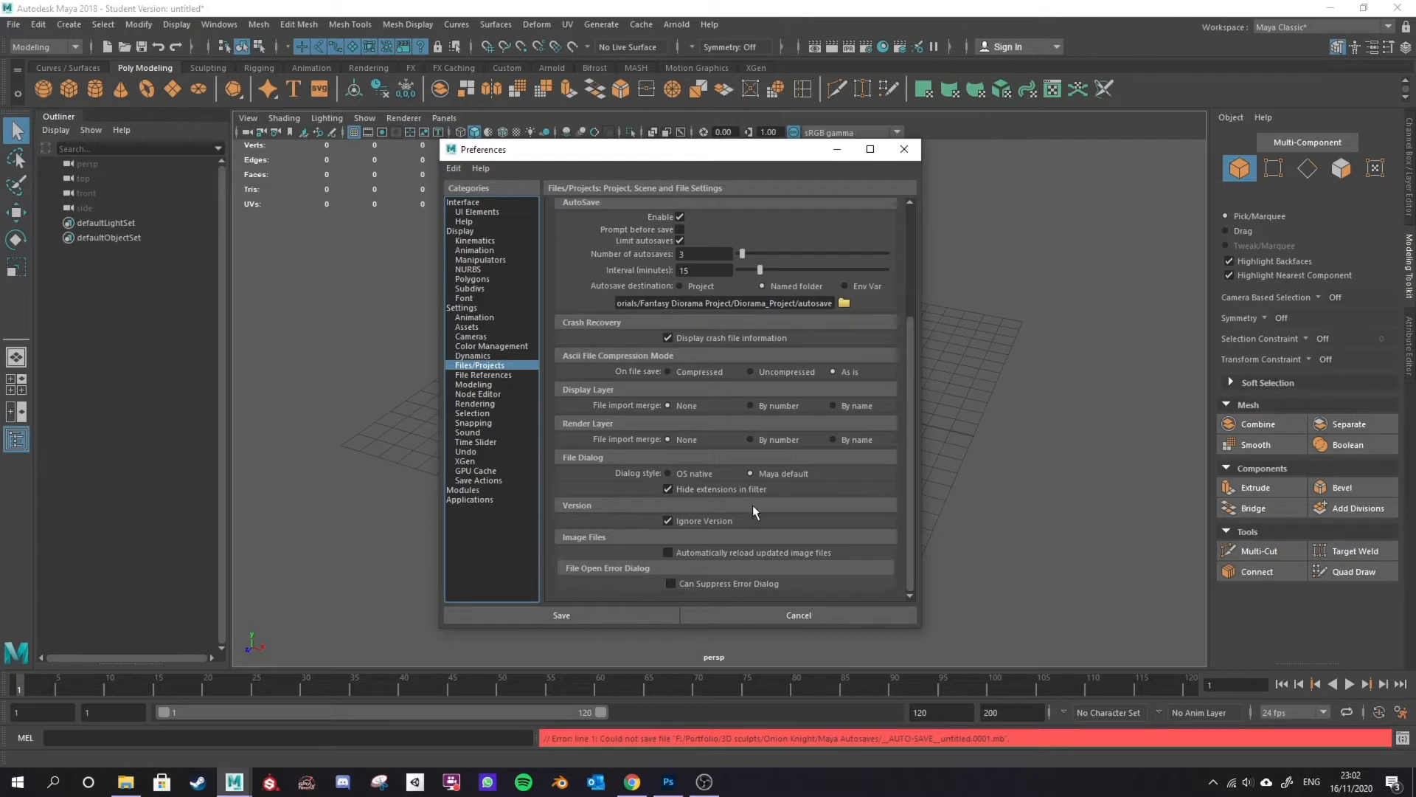
scroll(742, 506, up, 5)
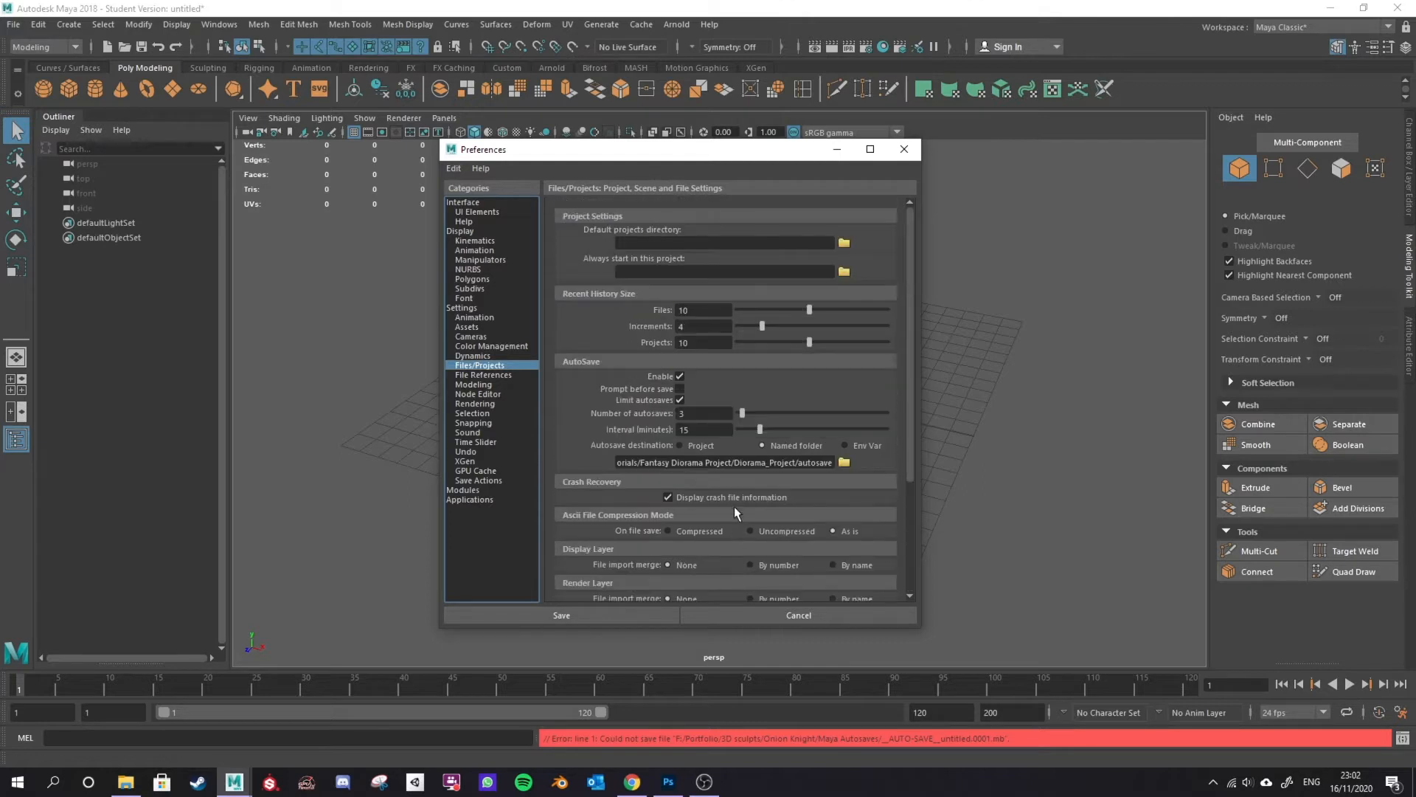
click(634, 615)
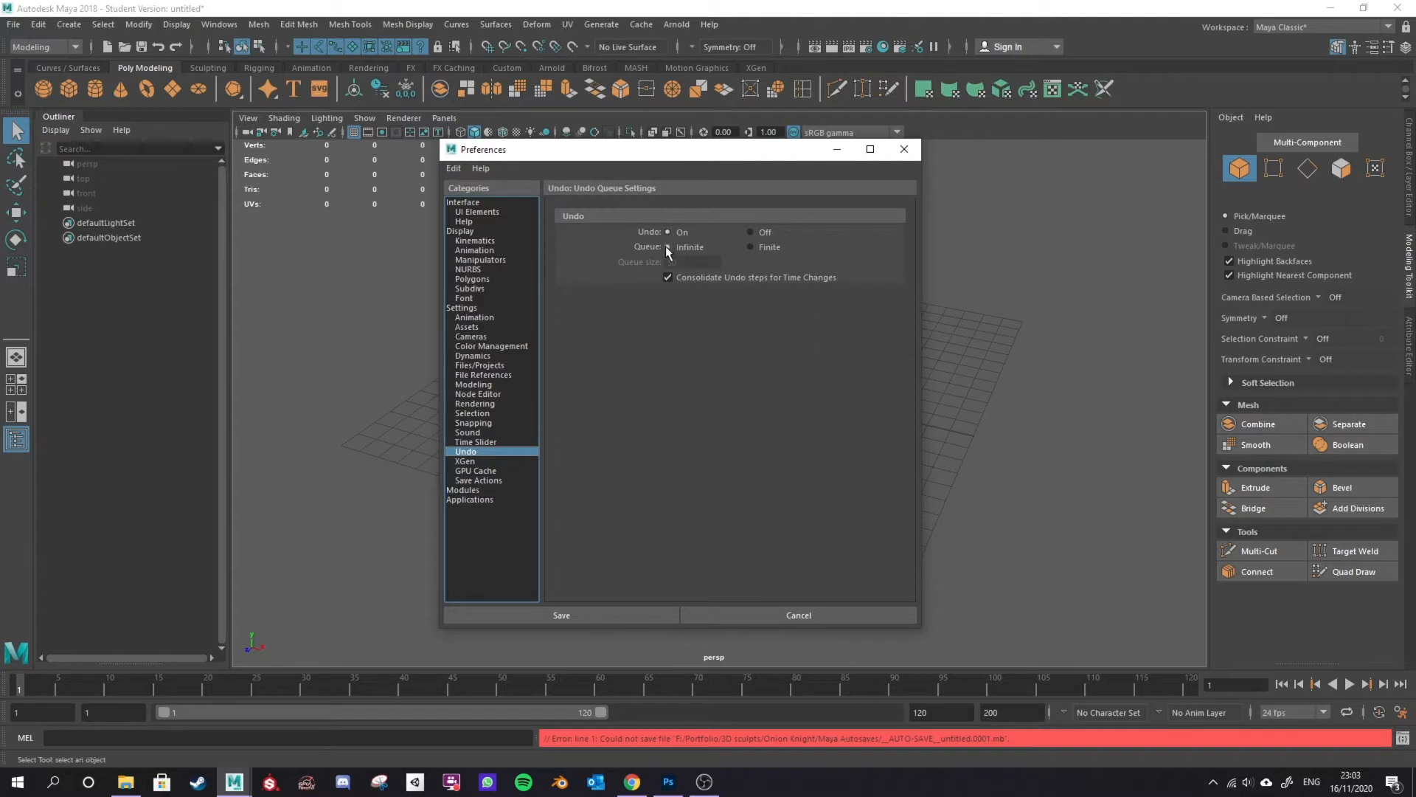
Step: Set the undo queue to Infinite and save the preferences
click(751, 247)
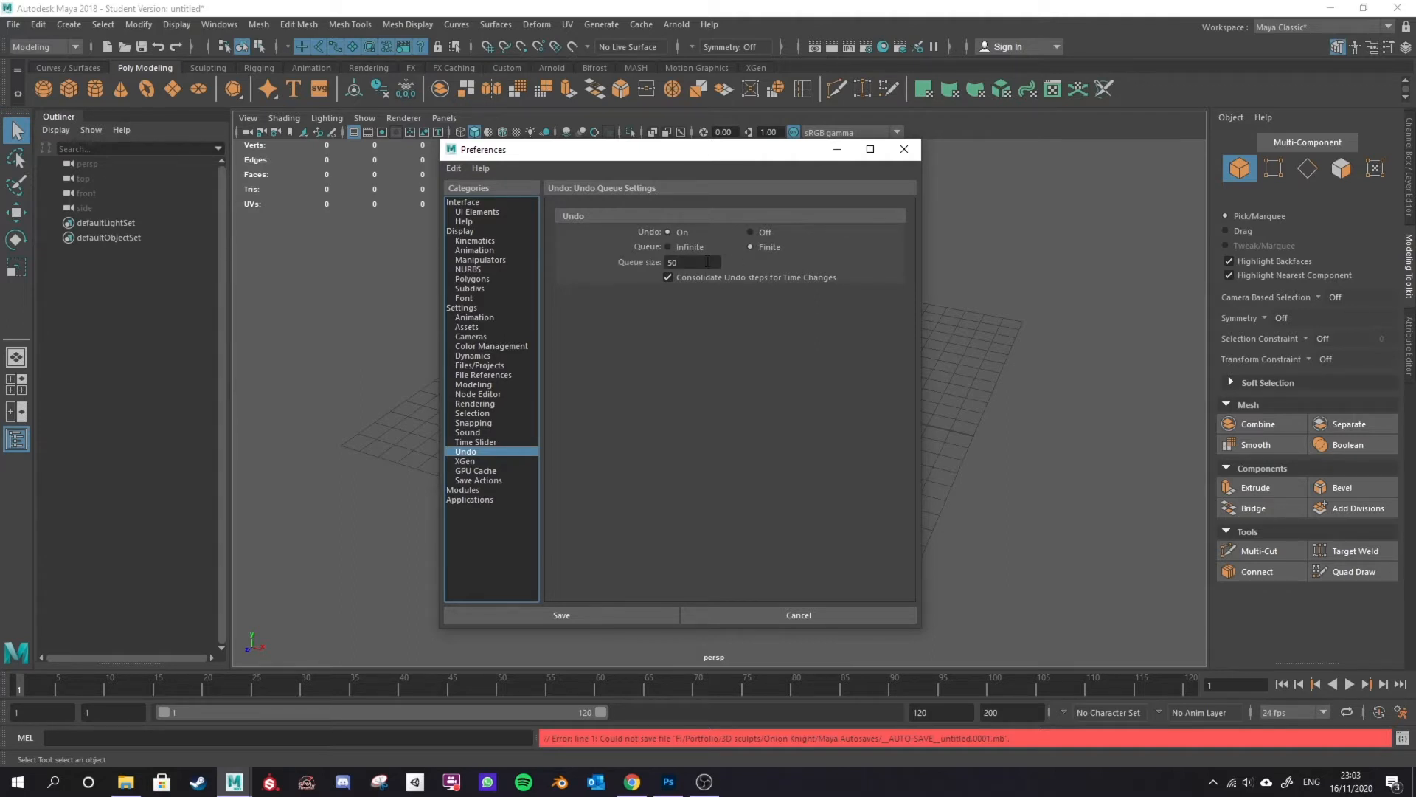
click(668, 245)
click(472, 365)
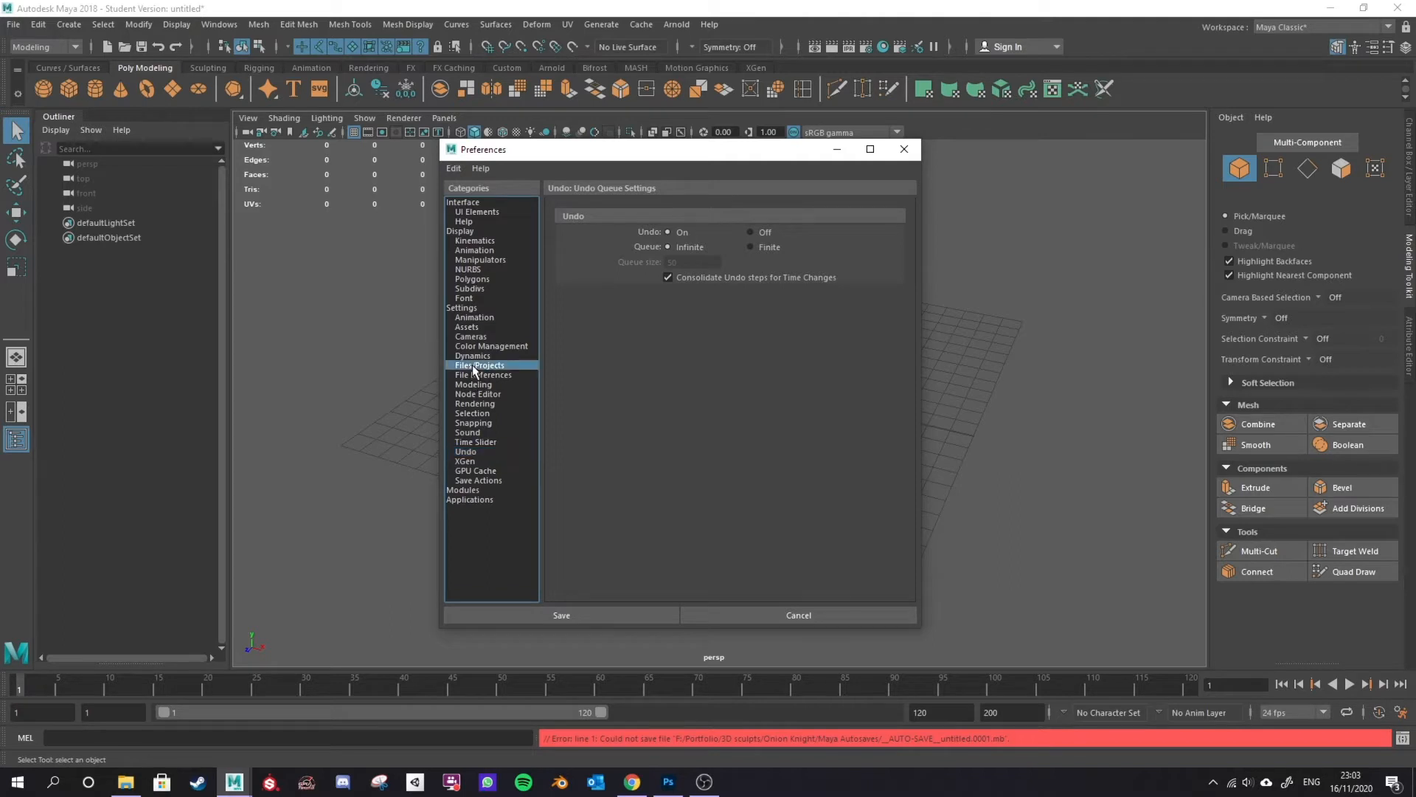
click(598, 612)
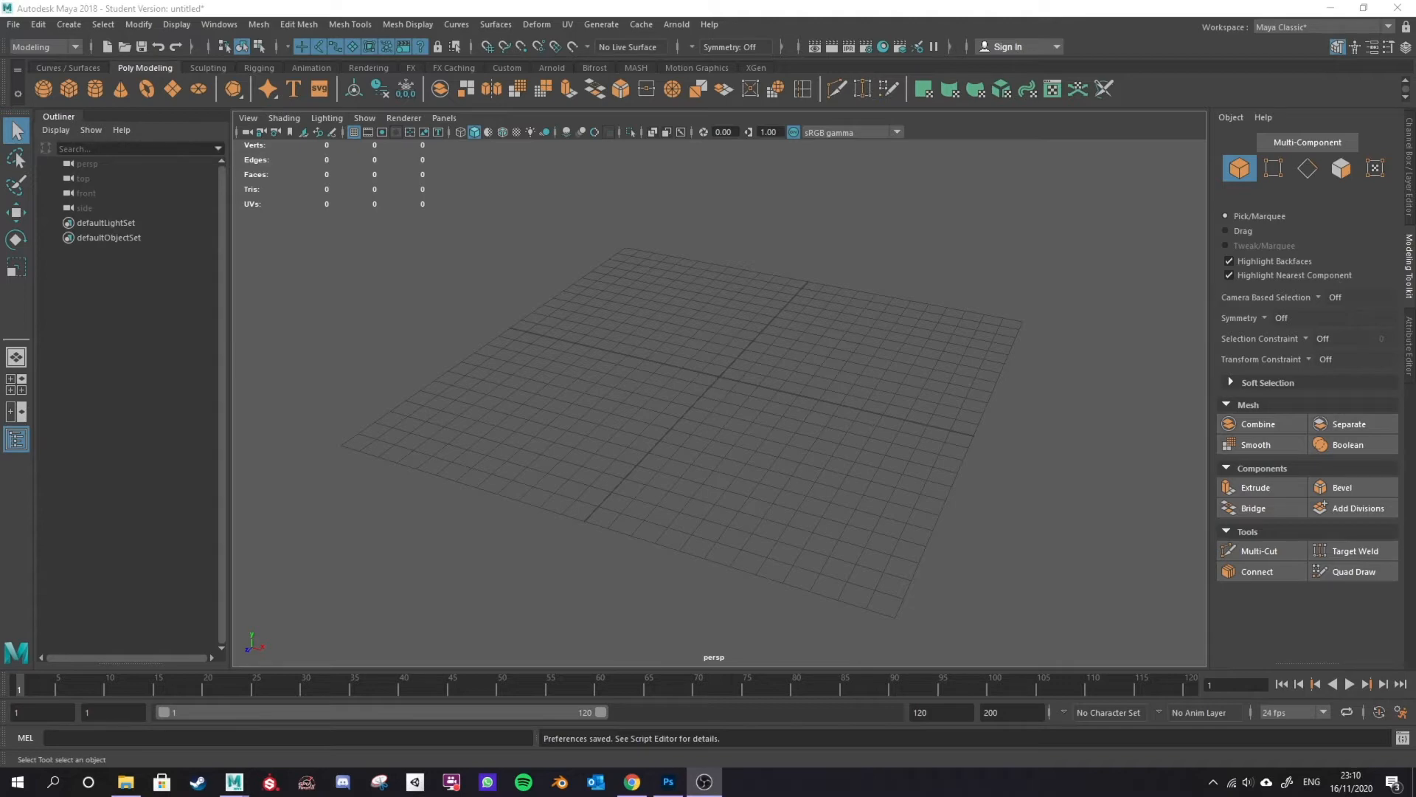
Step: Switch to Photoshop and examine the Thumbnails and Diorama Base layer groups one at a time, hiding each after viewing
click(668, 782)
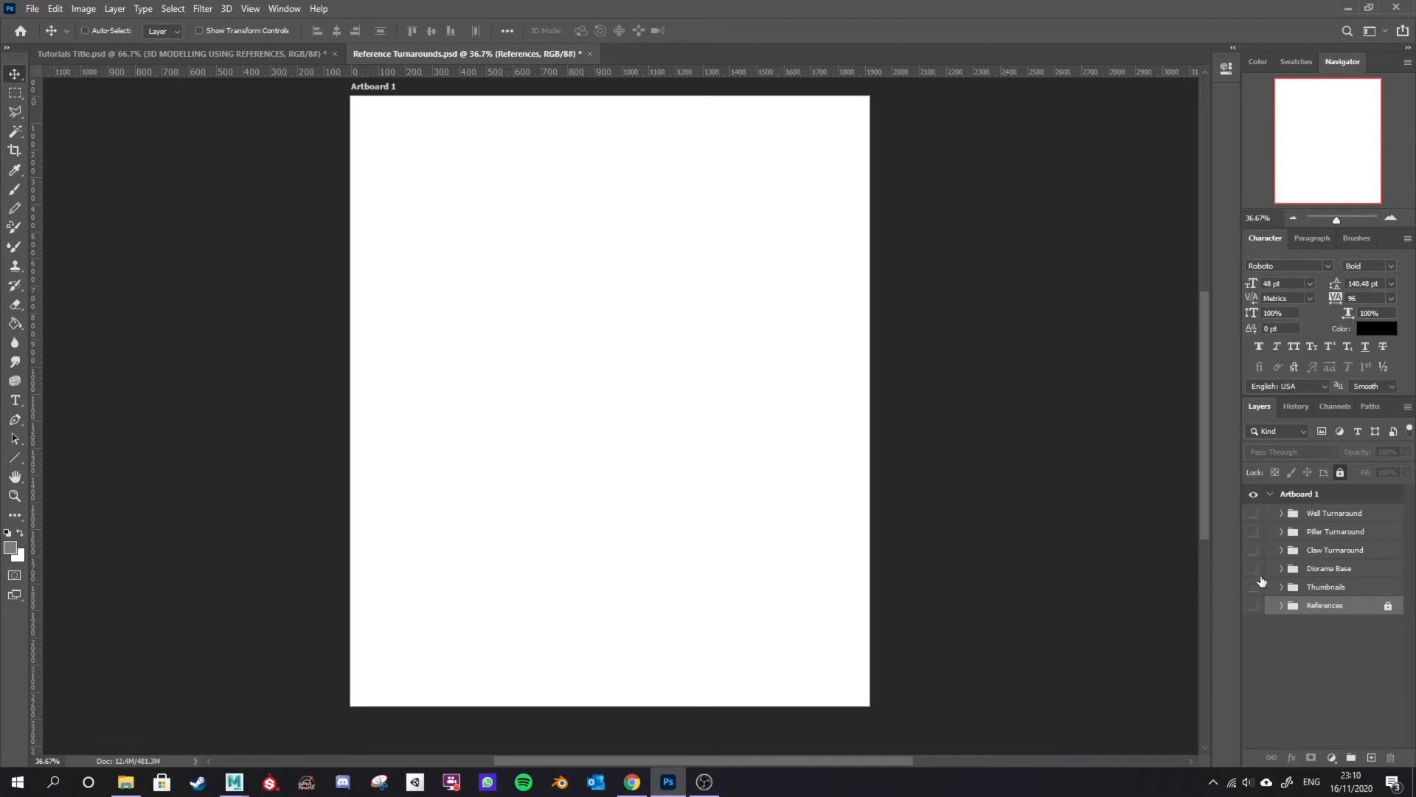
click(1281, 531)
click(1280, 531)
click(1252, 608)
click(1253, 606)
click(1254, 588)
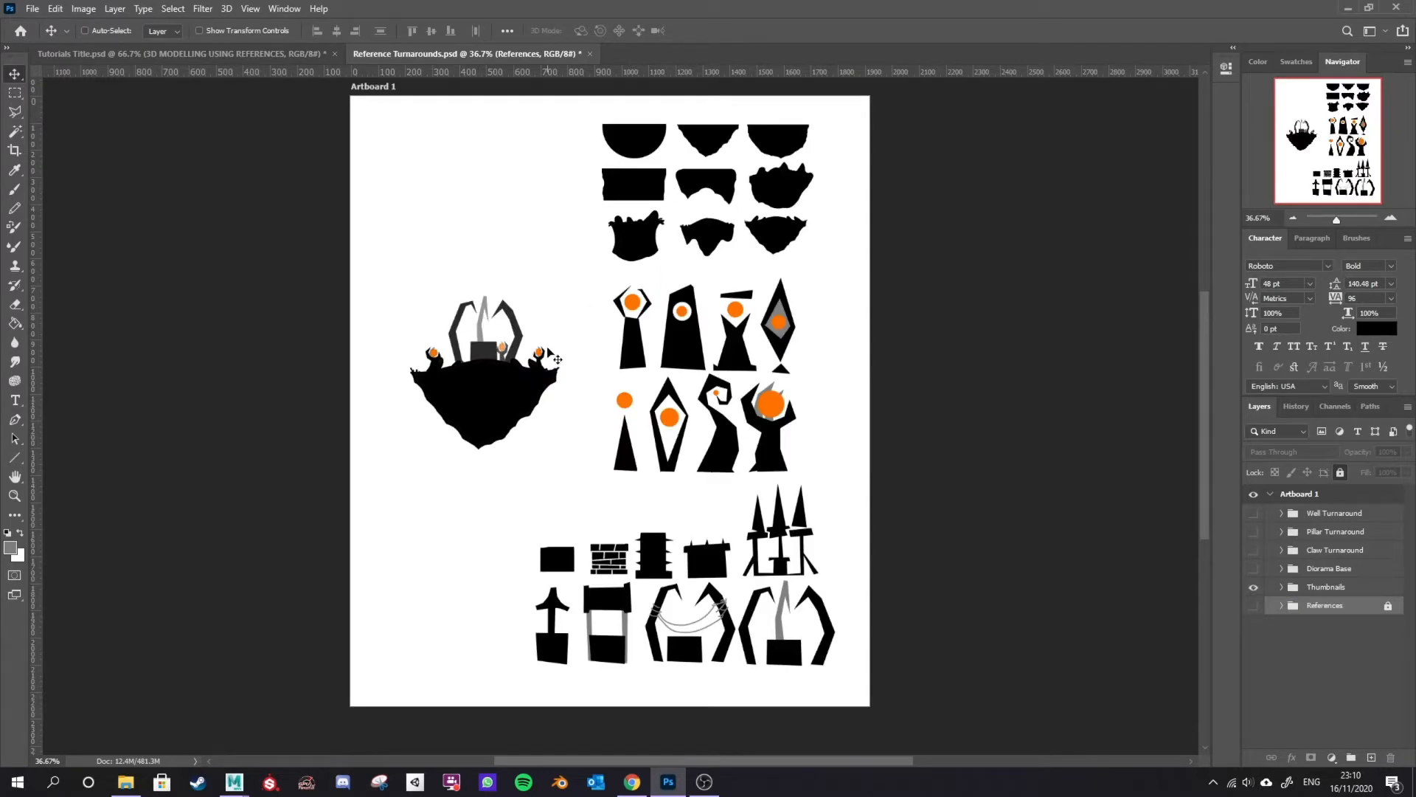
click(1254, 588)
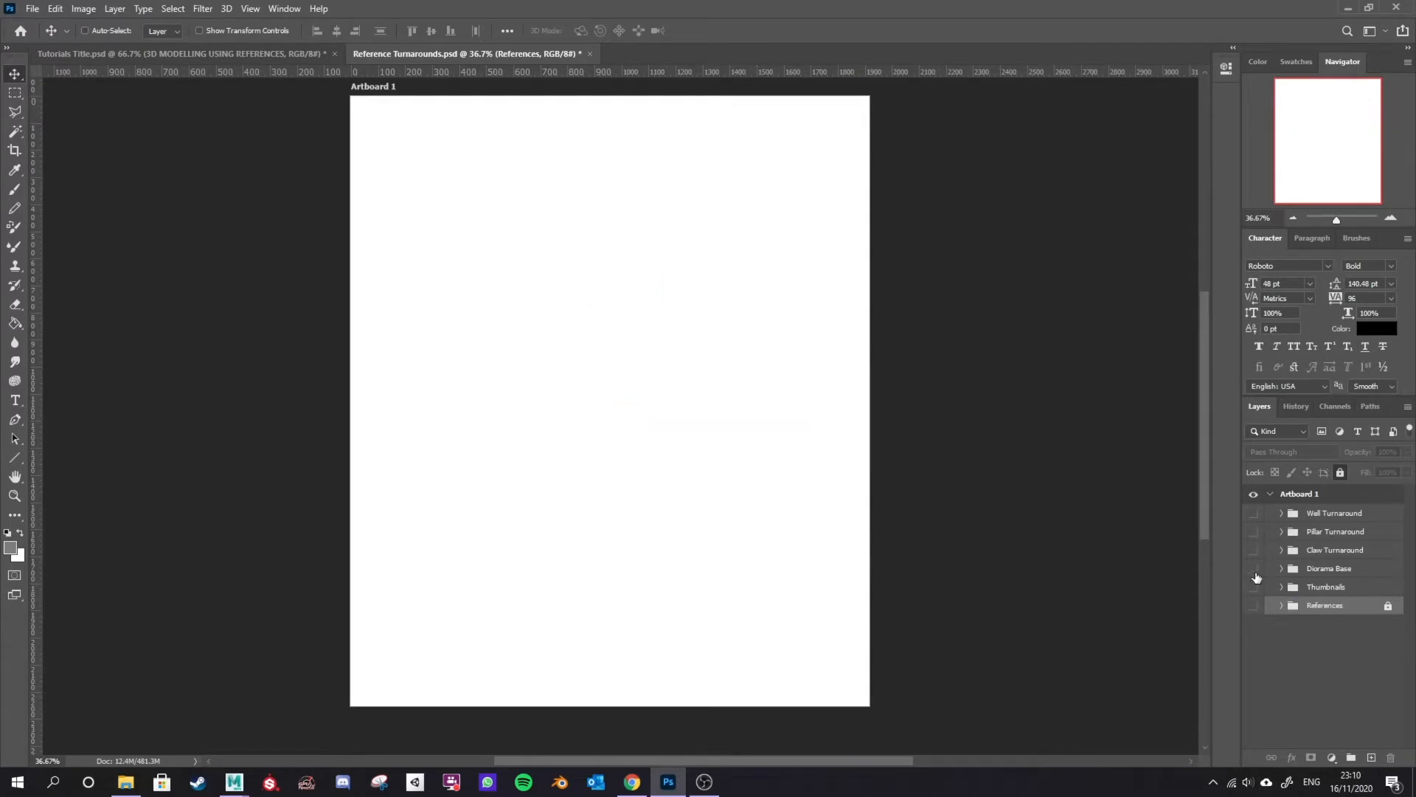
click(1254, 569)
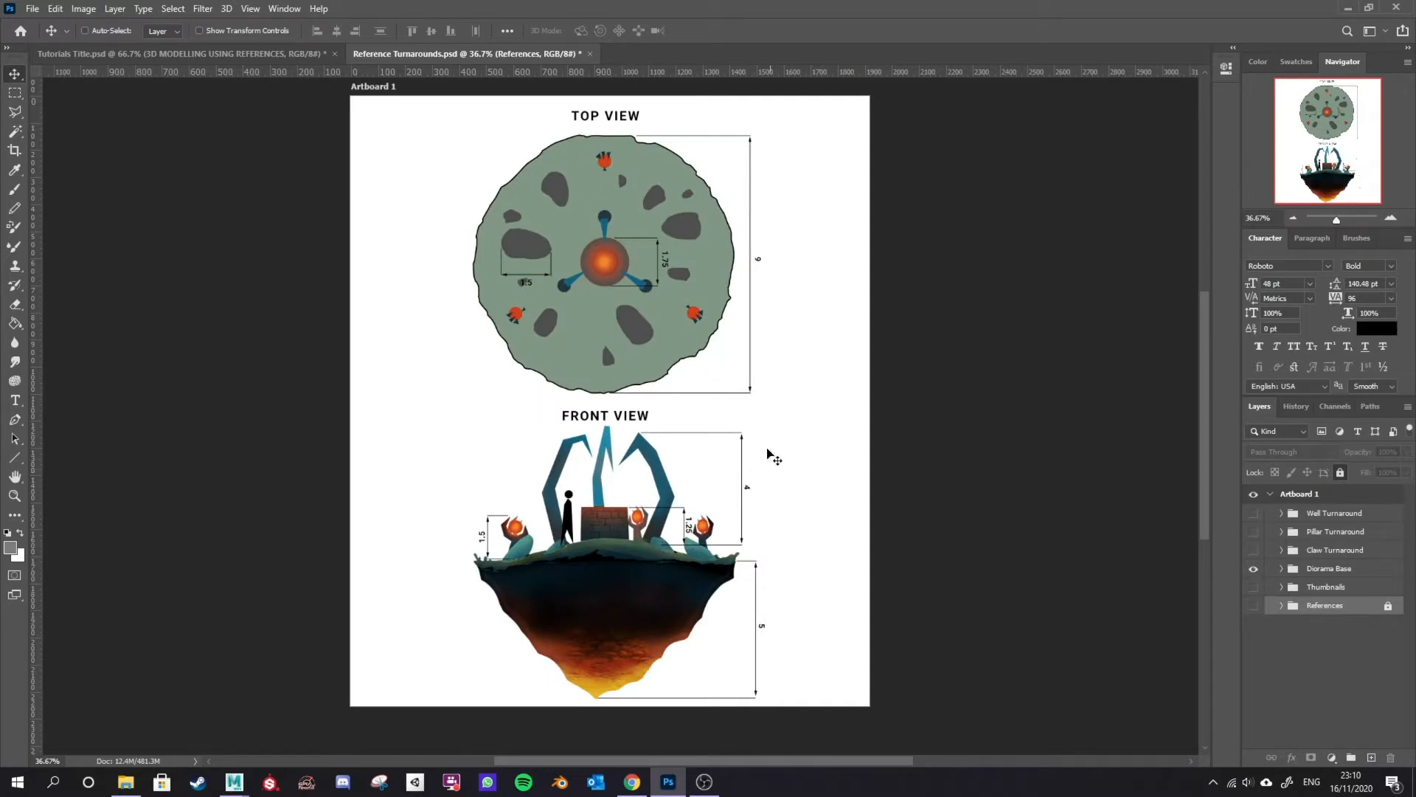
click(1253, 569)
Step: Examine the Claw, Pillar and Well Turnaround layer groups in turn, with only one visible at a time
click(1254, 550)
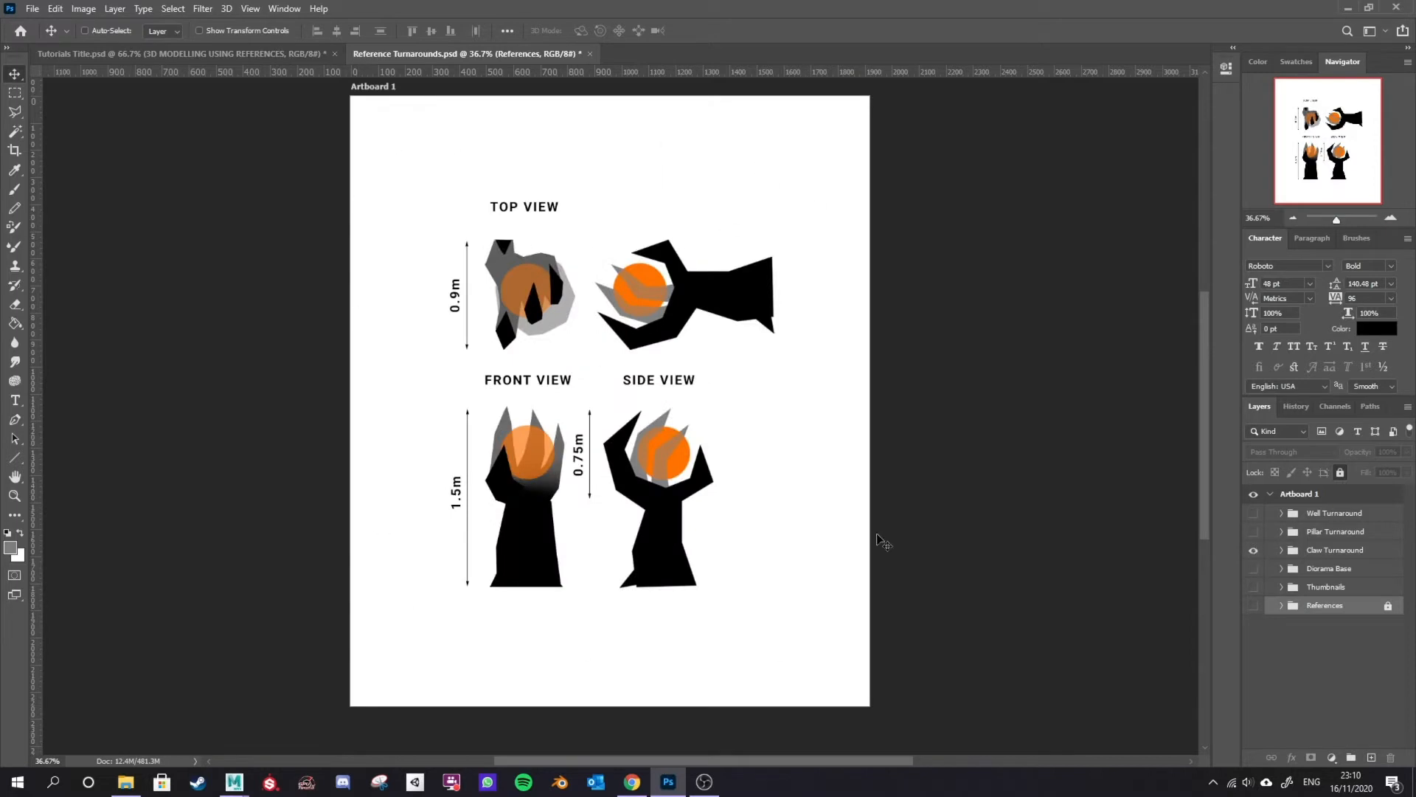
click(1254, 550)
click(1255, 532)
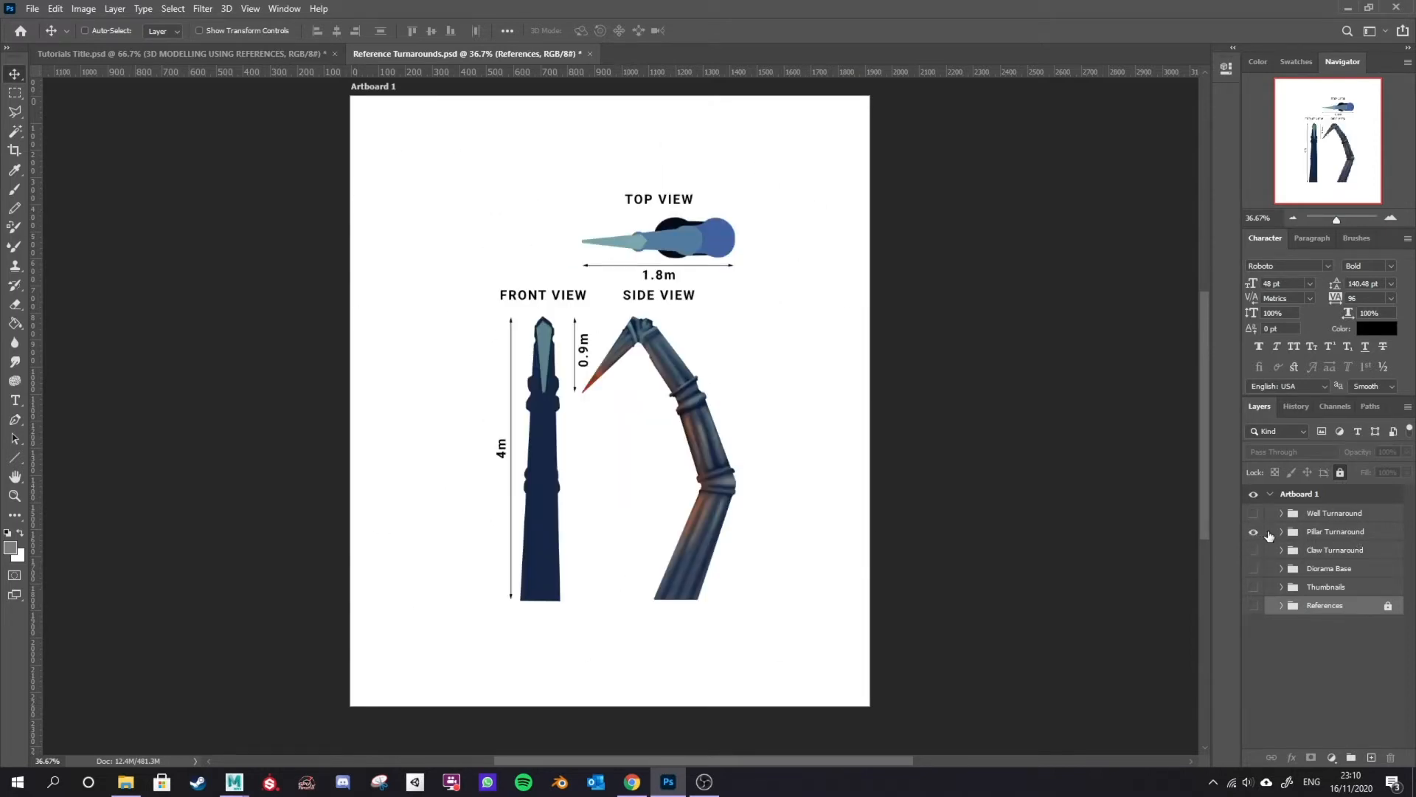
click(1255, 531)
click(1254, 514)
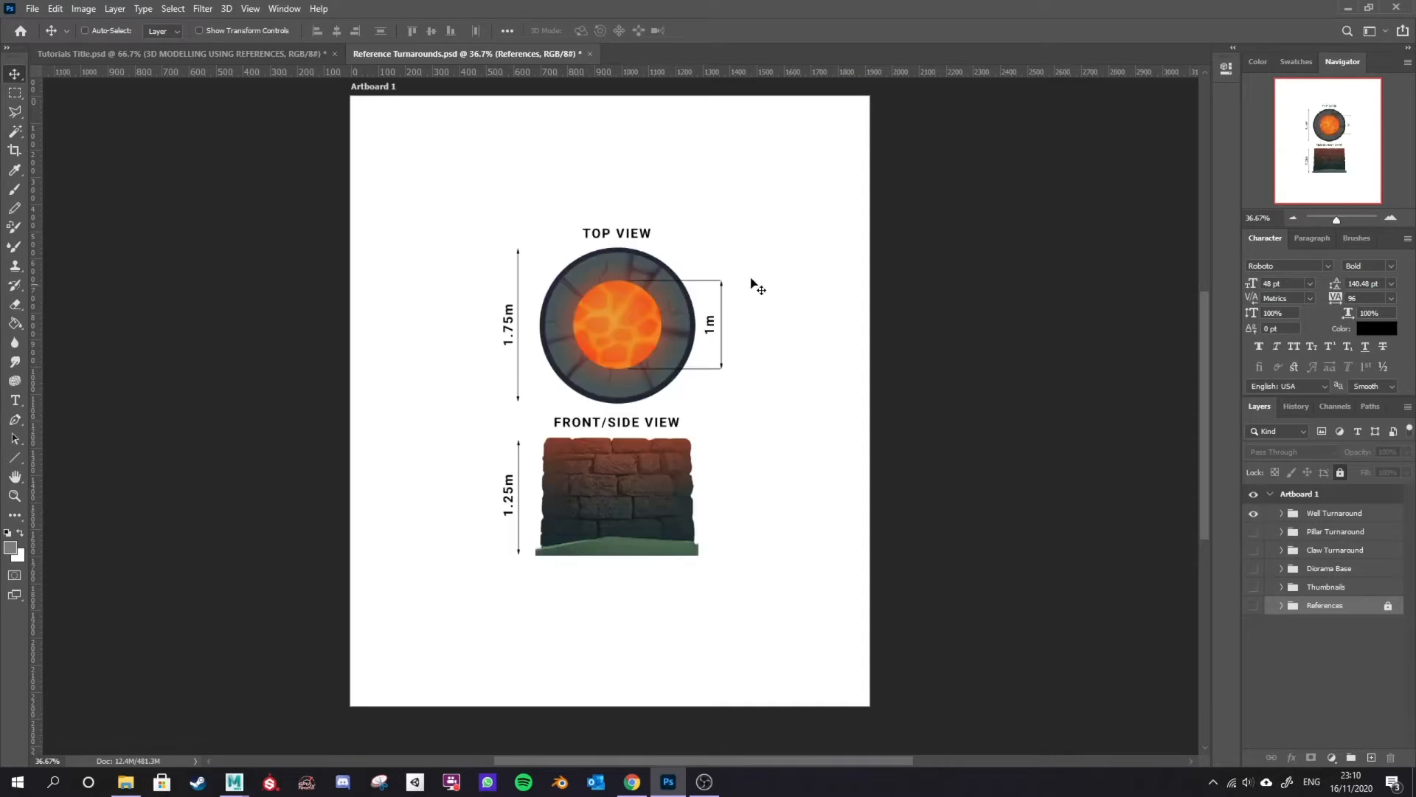
Step: Hide the Well Turnaround group, then show and select the Pillar Turnaround group
click(1254, 514)
click(1254, 532)
click(1355, 536)
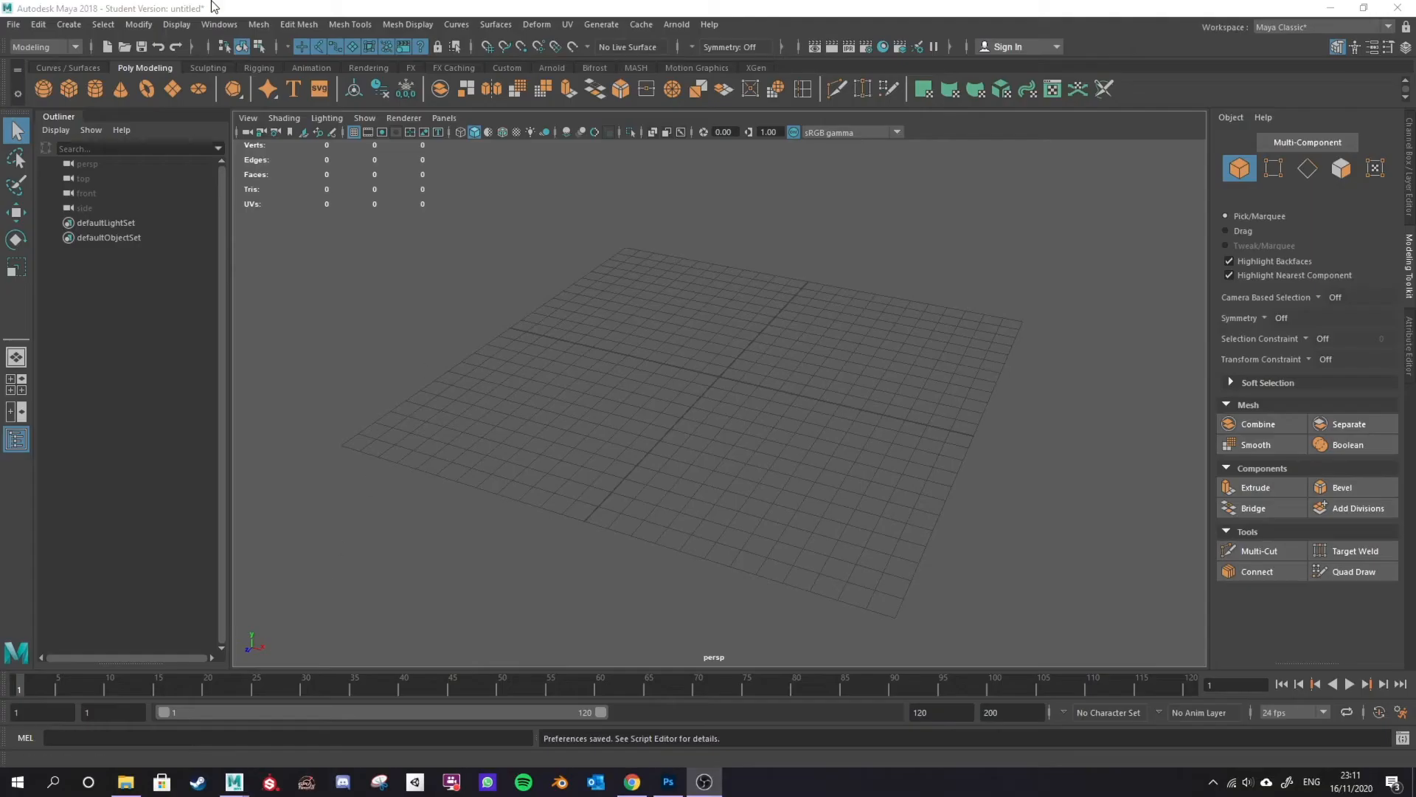
Step: Switch to Maya, set the linear working unit to meter in the general Settings preferences, and save them
click(218, 24)
mouse_move(282, 165)
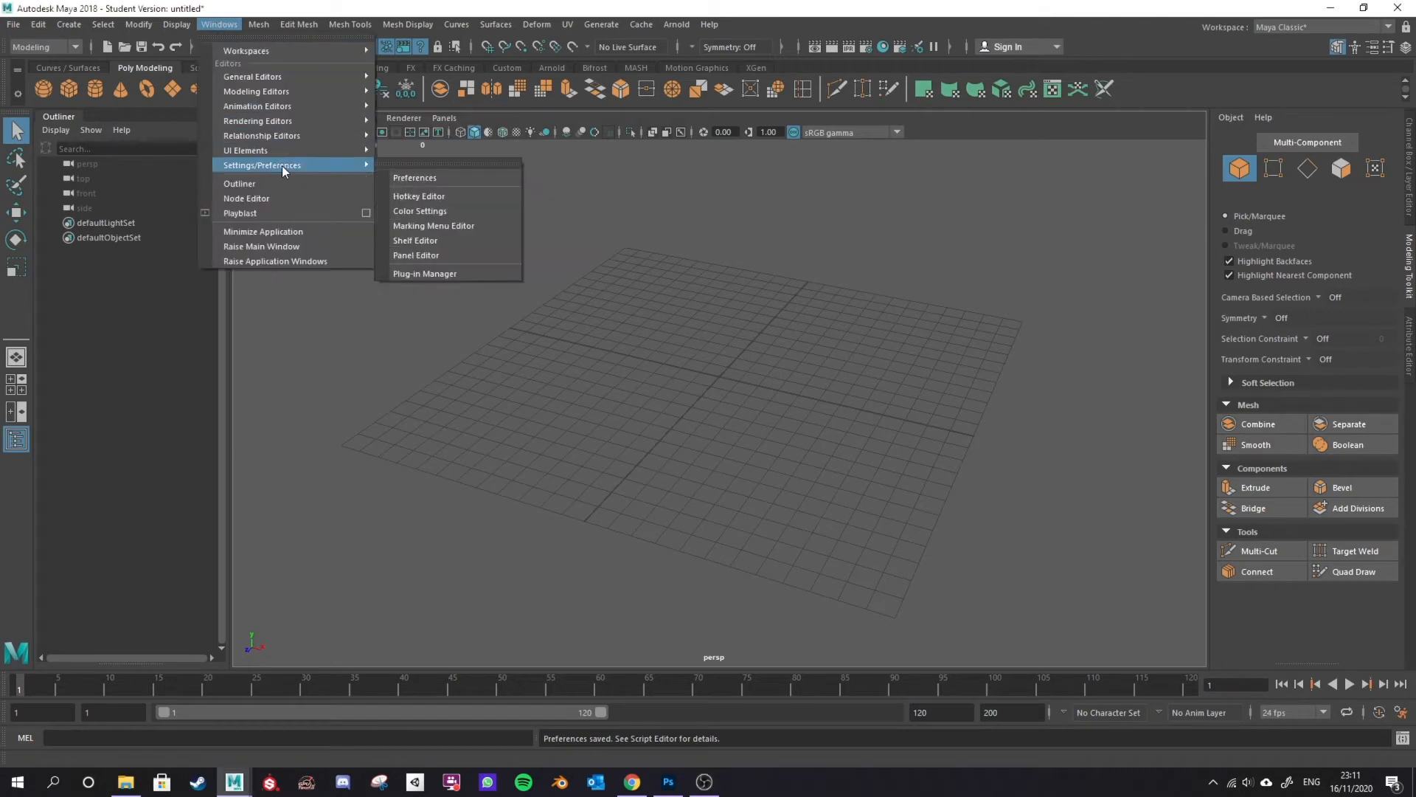
click(478, 180)
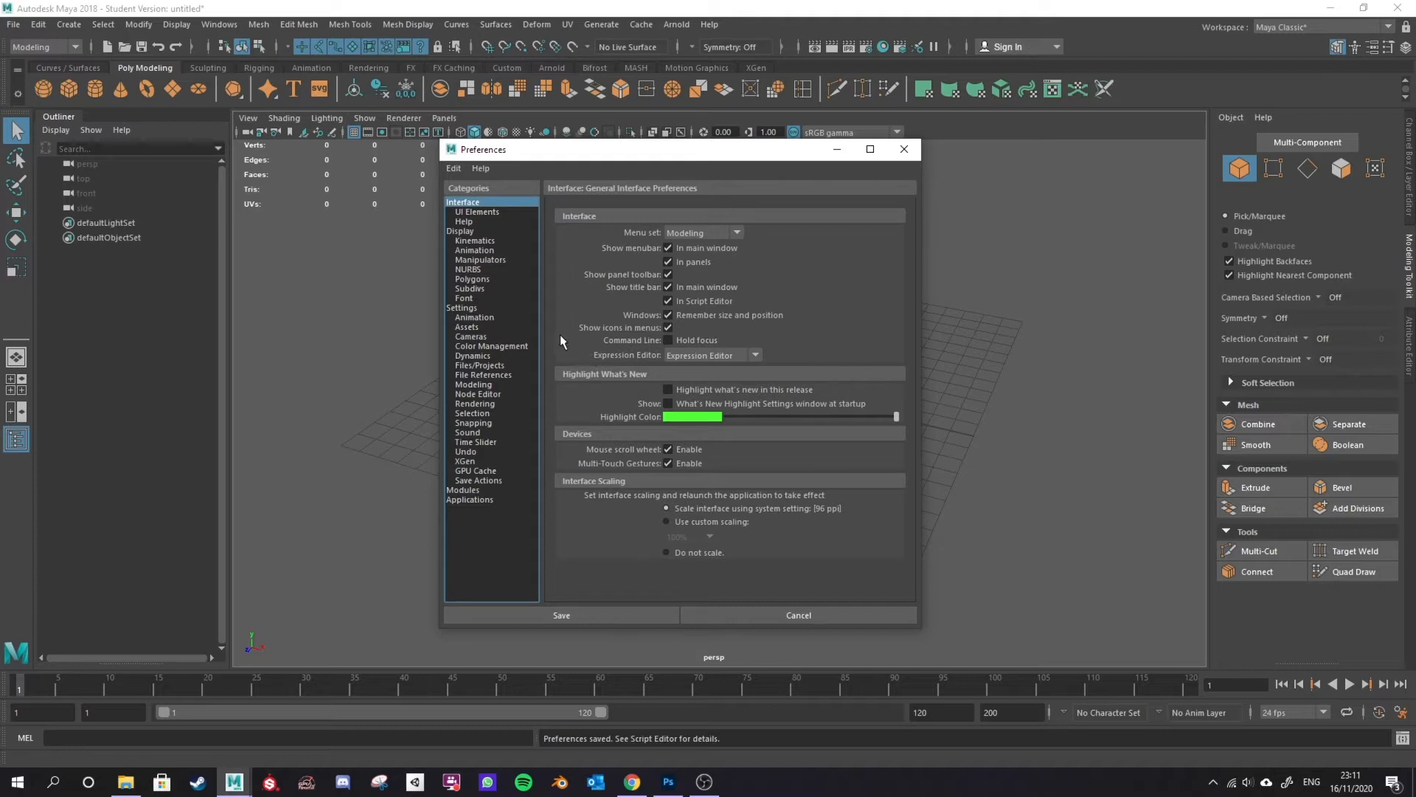
click(462, 309)
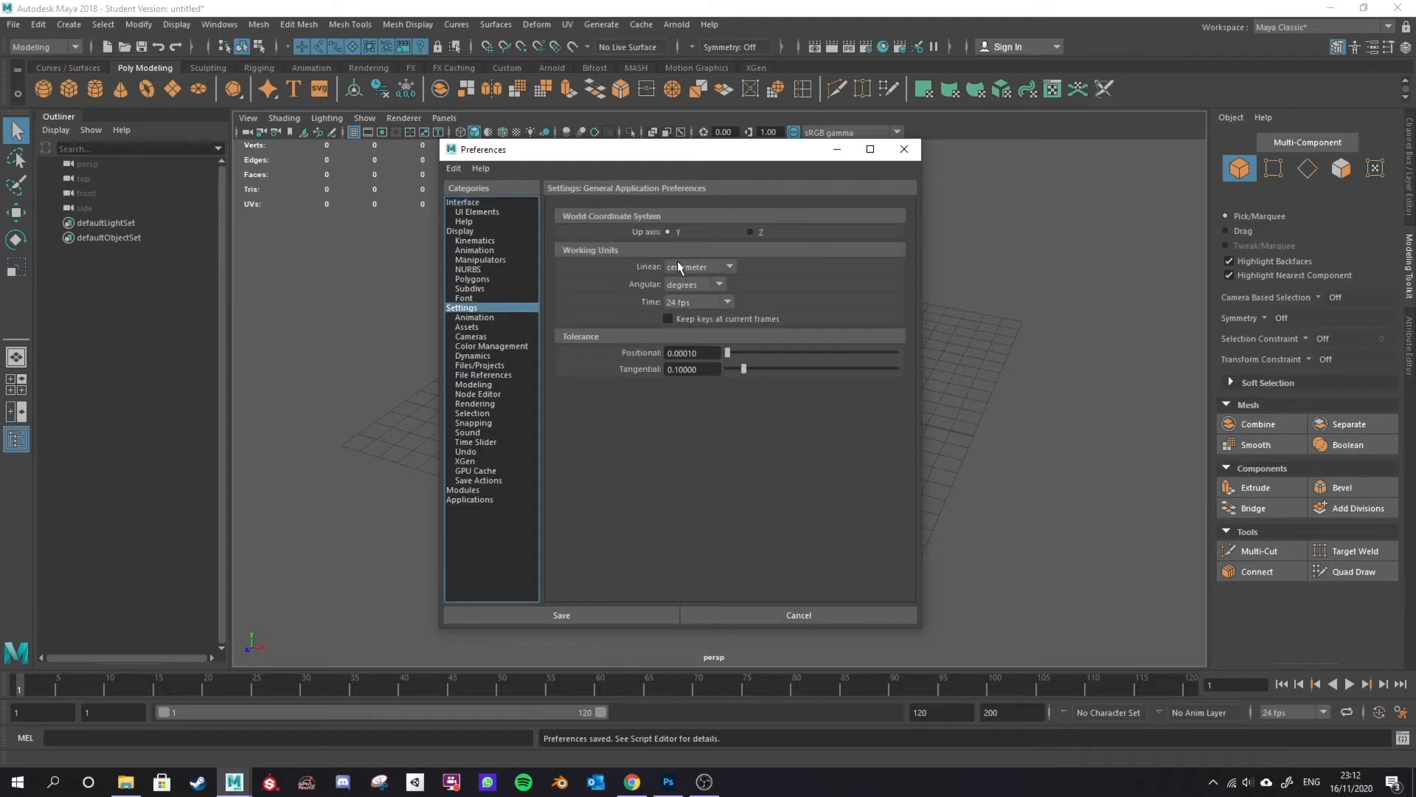
click(731, 266)
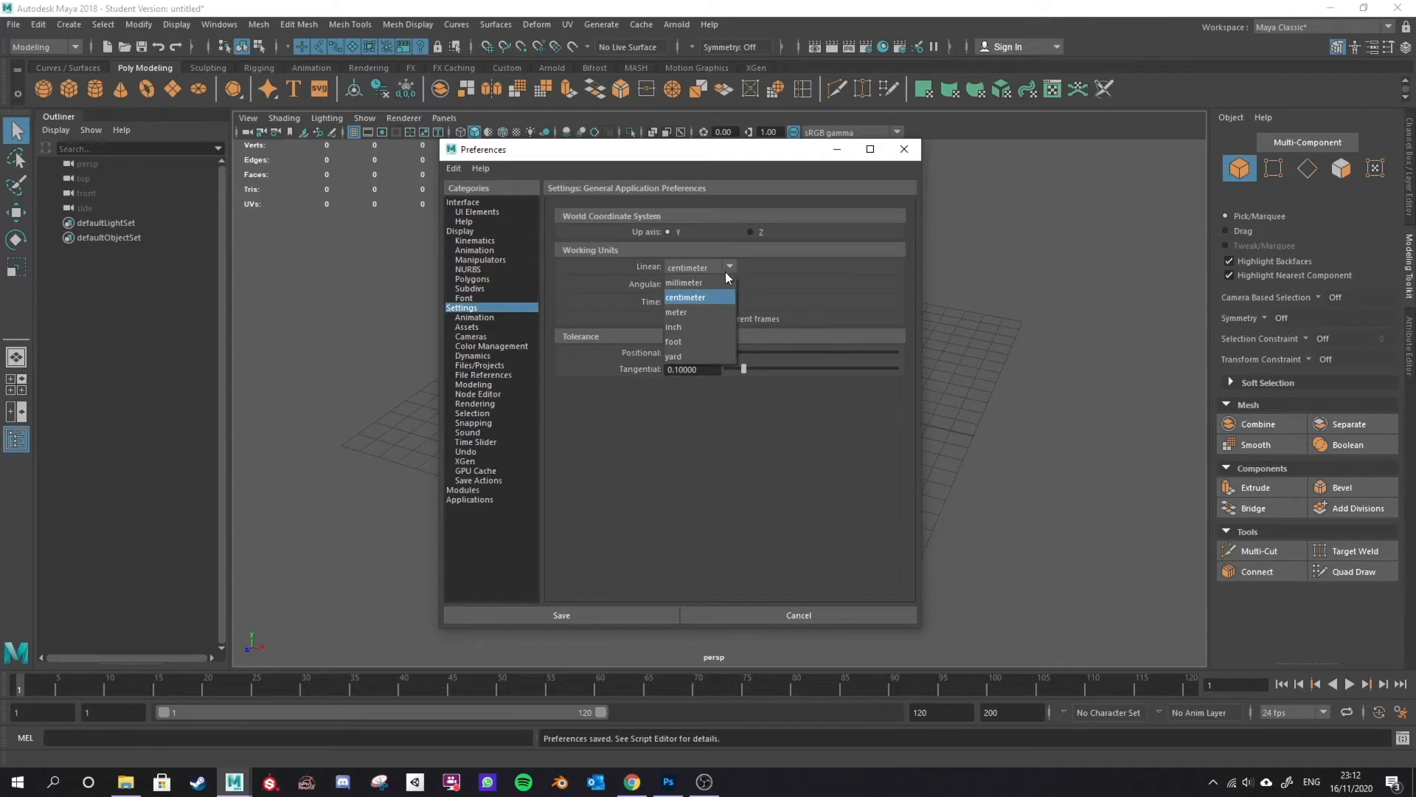
click(692, 312)
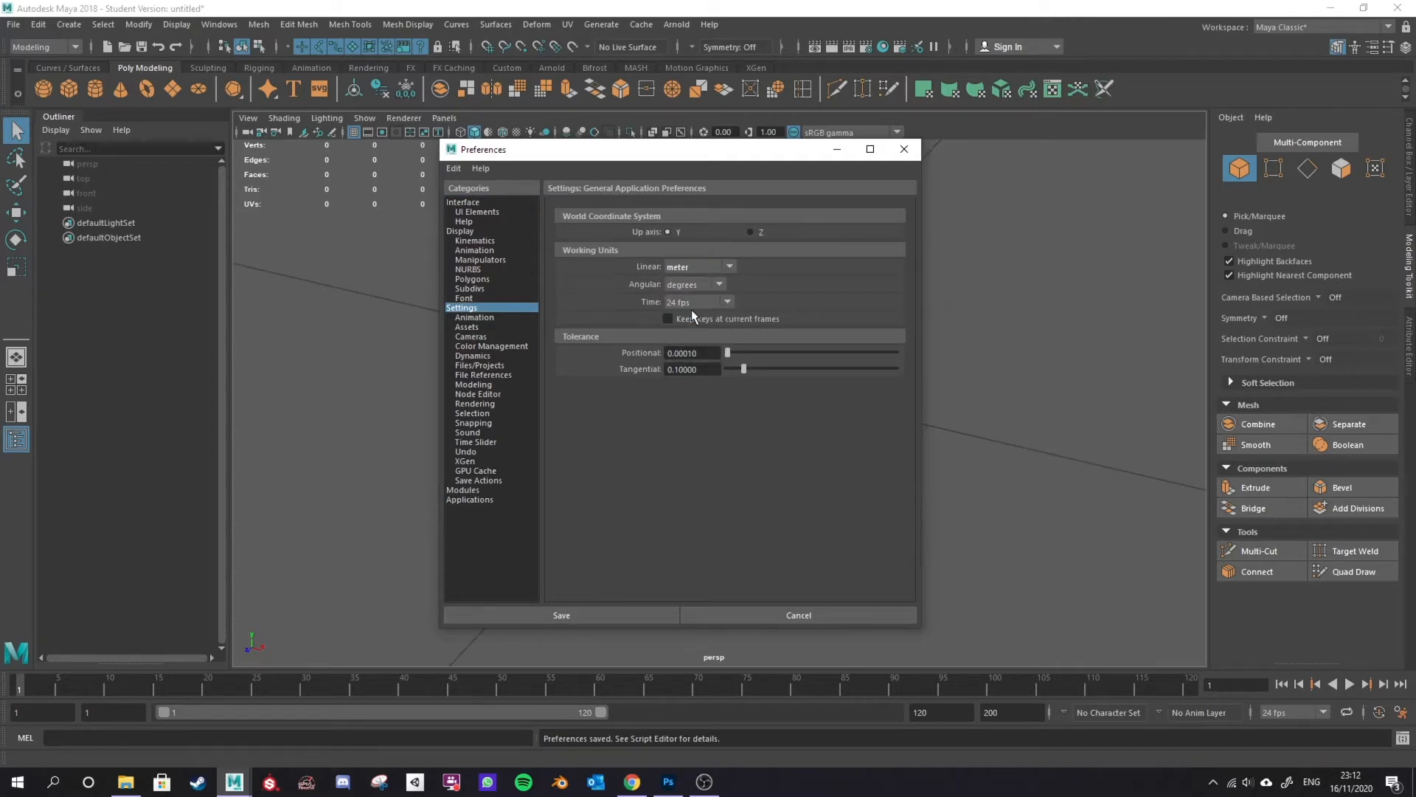
click(549, 613)
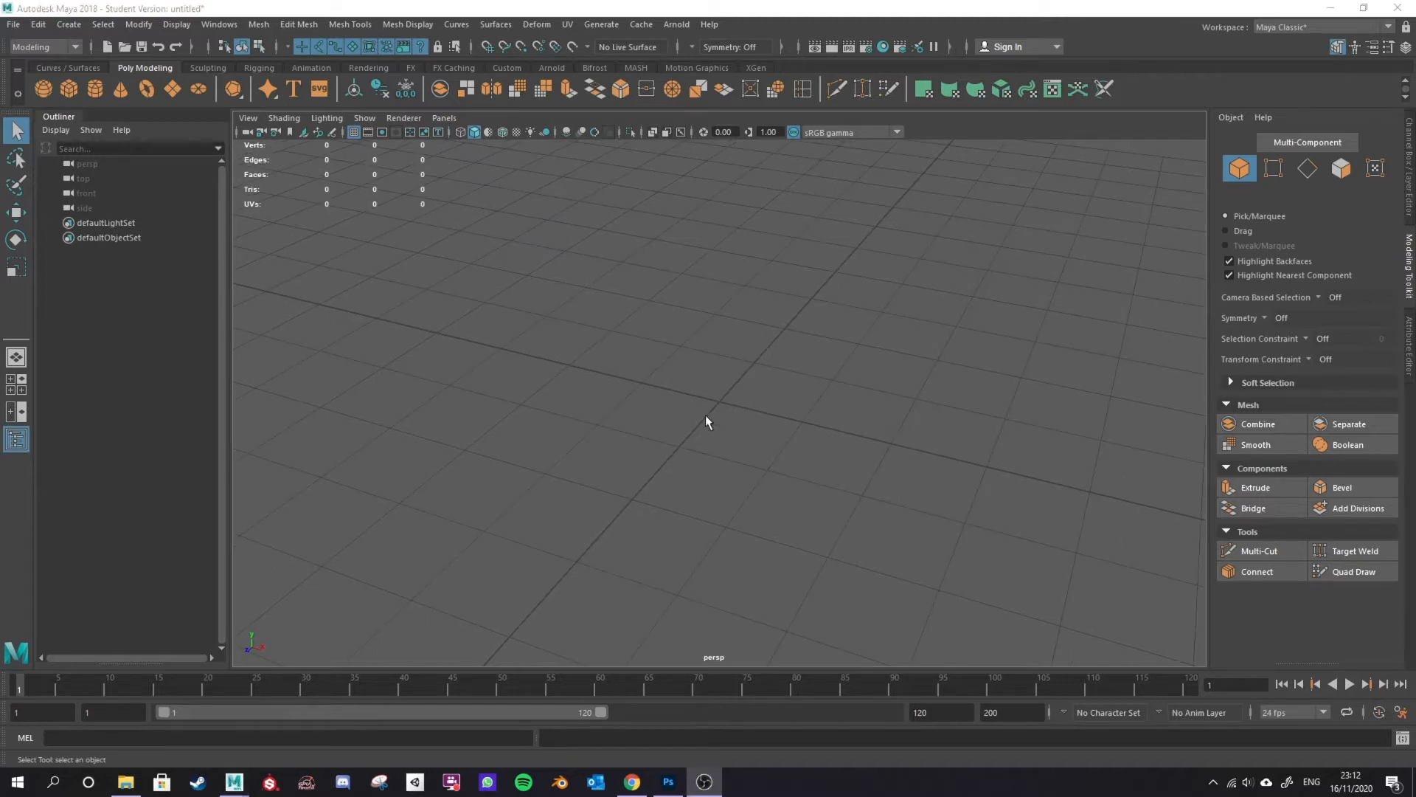
Step: Toggle the viewport between a single maximised view and the four-view layout
click(771, 328)
key(space)
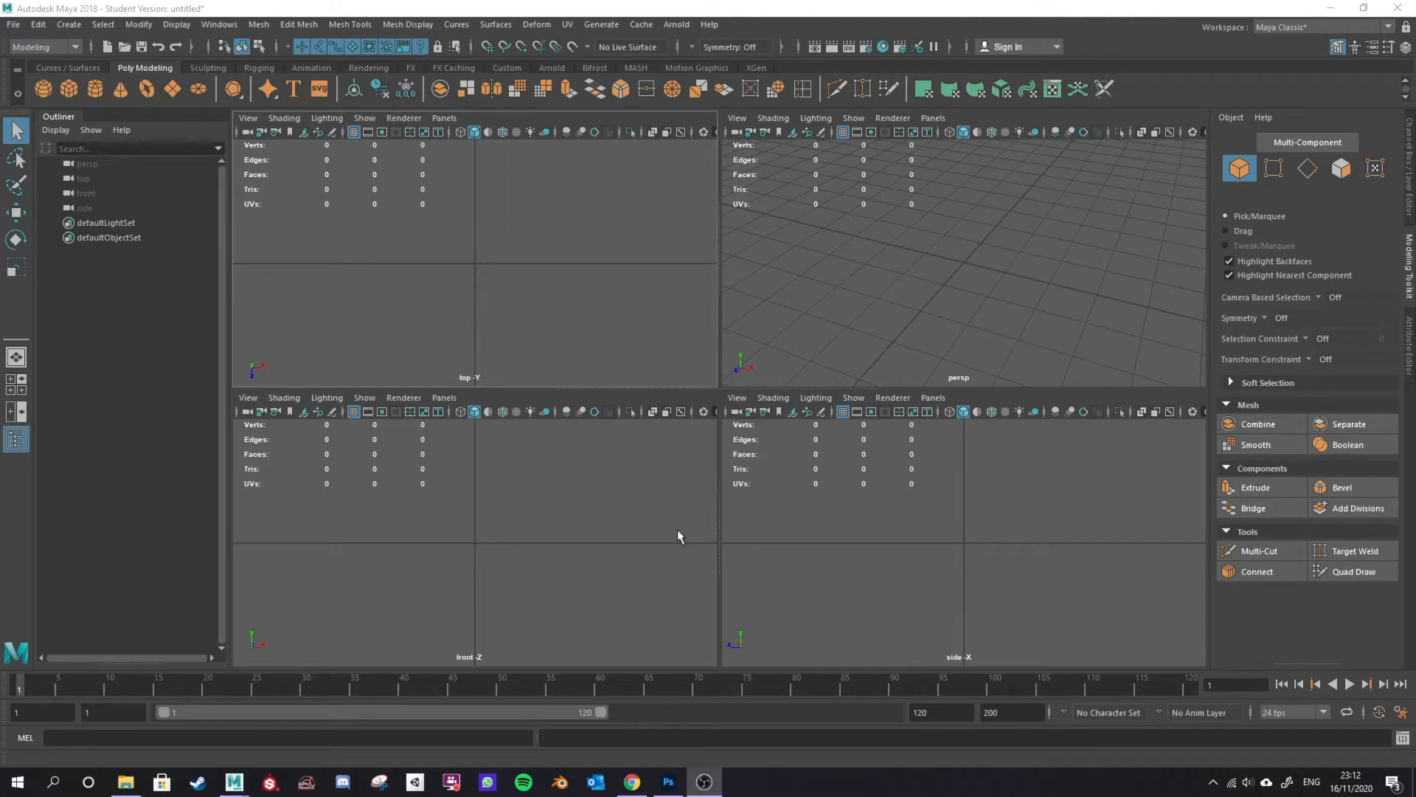
click(919, 8)
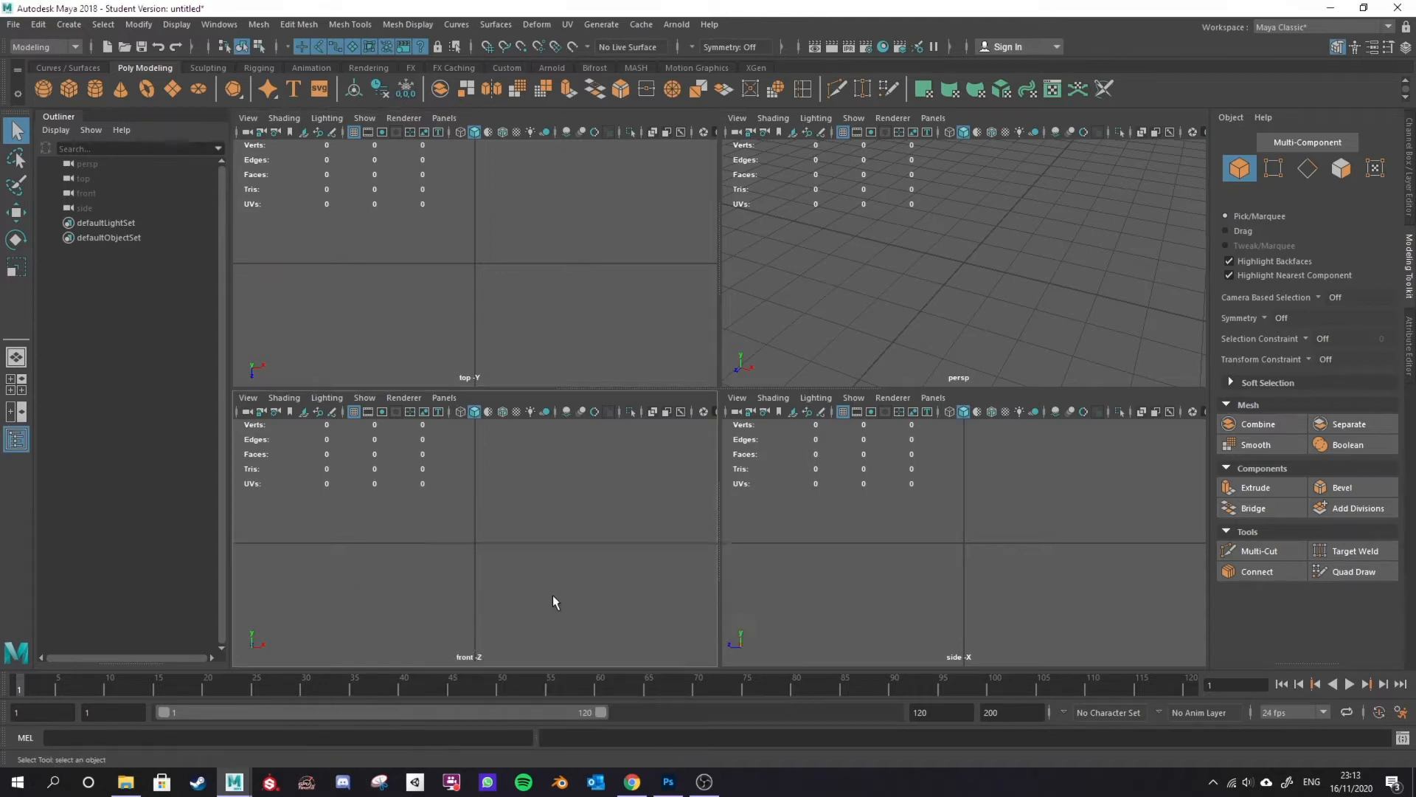
key(space)
key(space)
Step: Try the four-view and two-pane viewport layouts, hide the Outliner, and return to the single perspective view
click(16, 359)
click(12, 386)
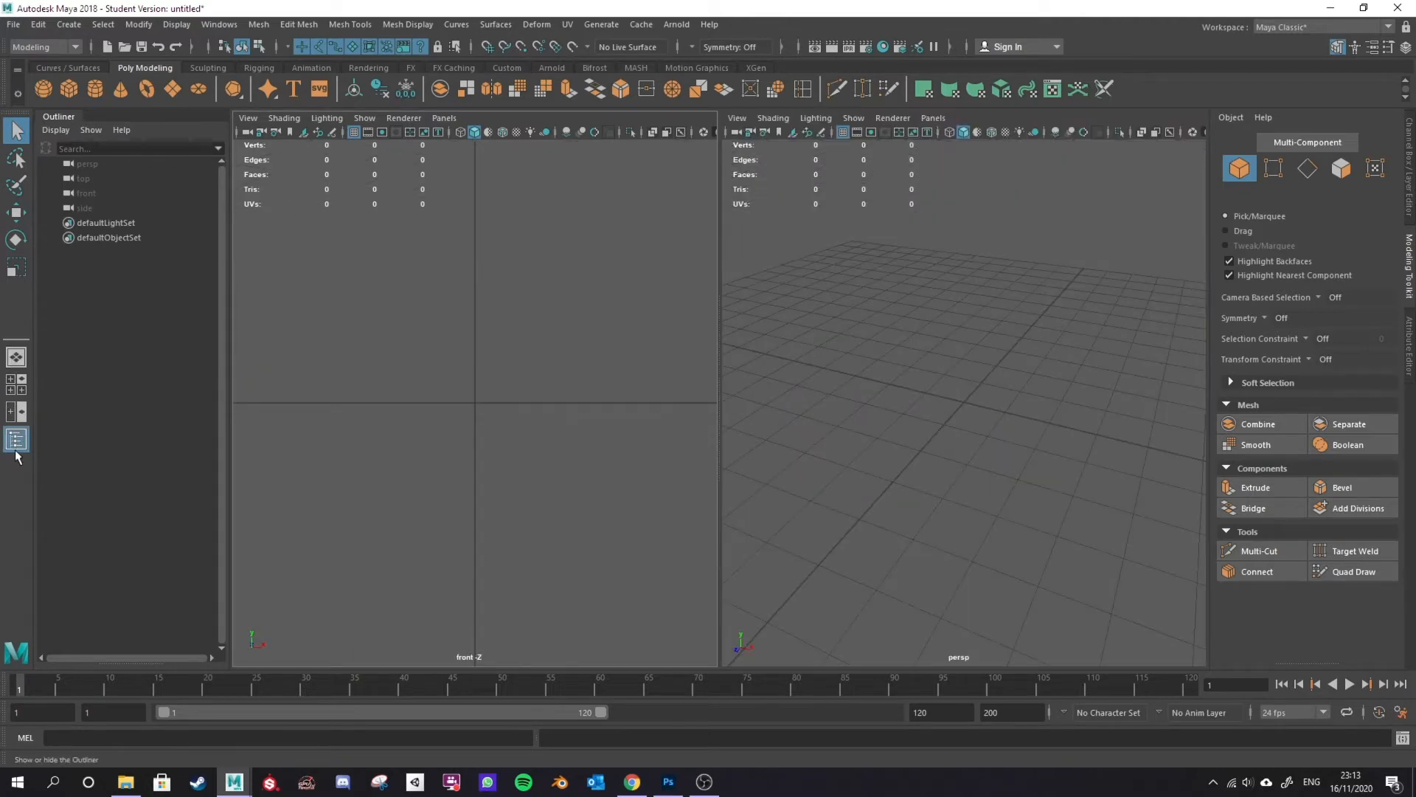
click(12, 417)
click(16, 359)
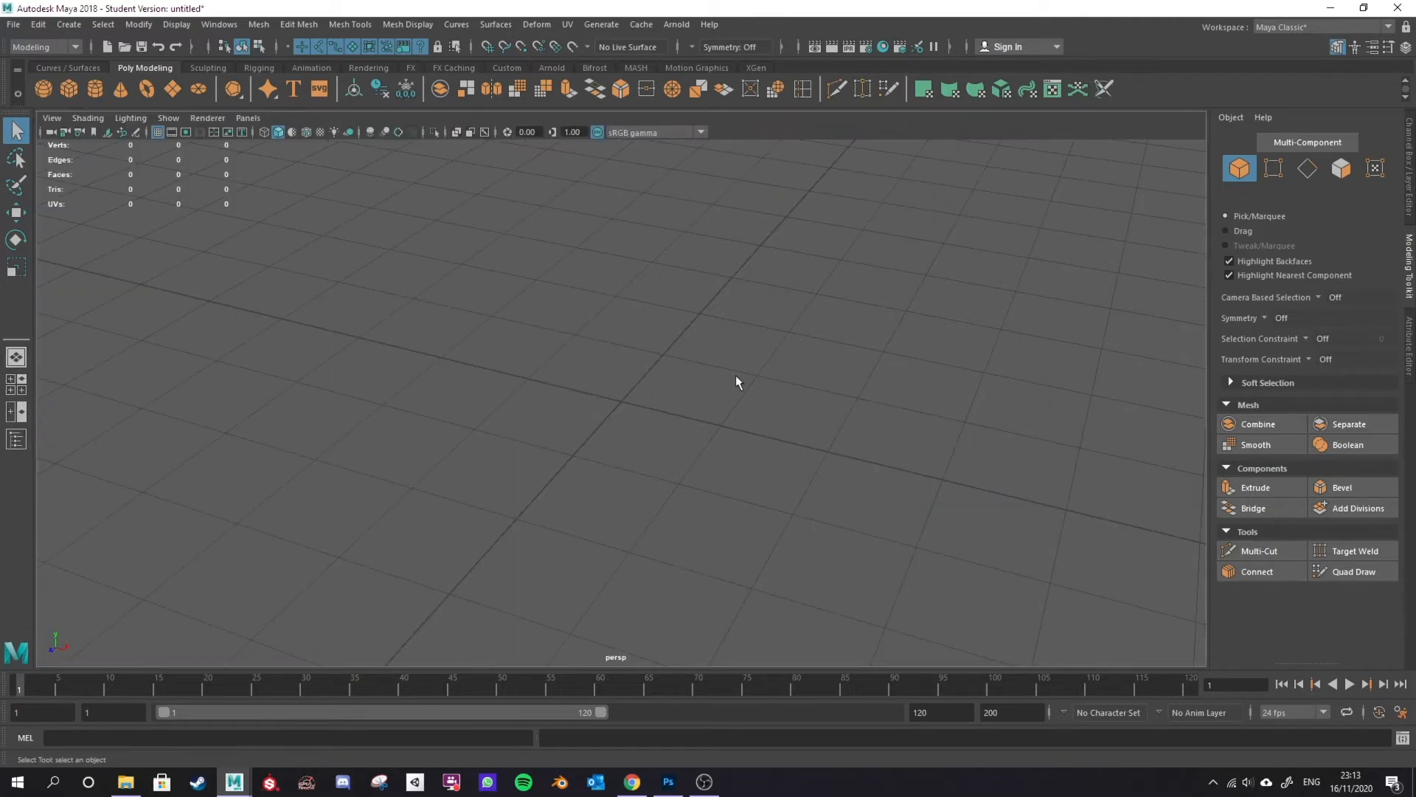
Step: Arrange the viewport in the four-view layout with top, perspective, front and side views
key(space)
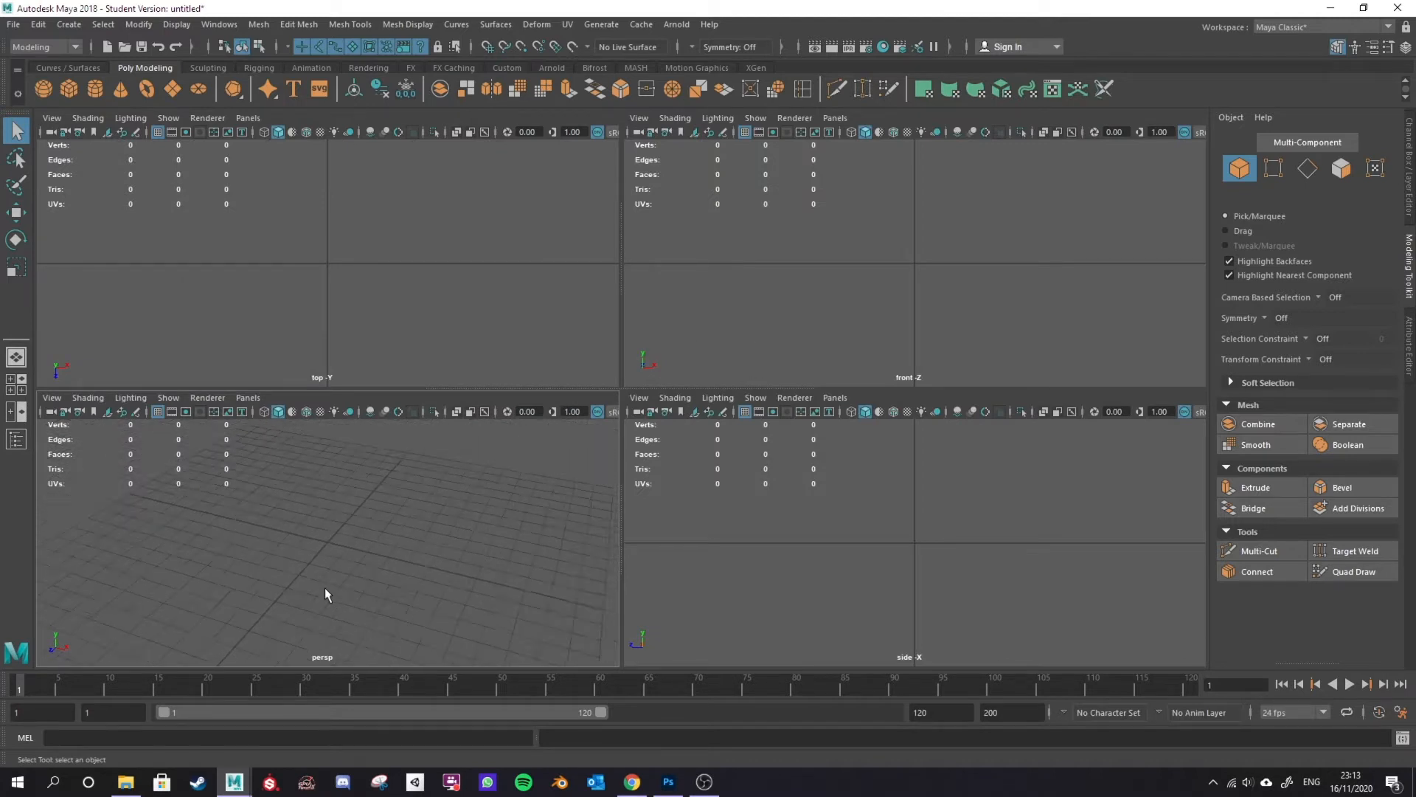
scroll(327, 583, down, 2)
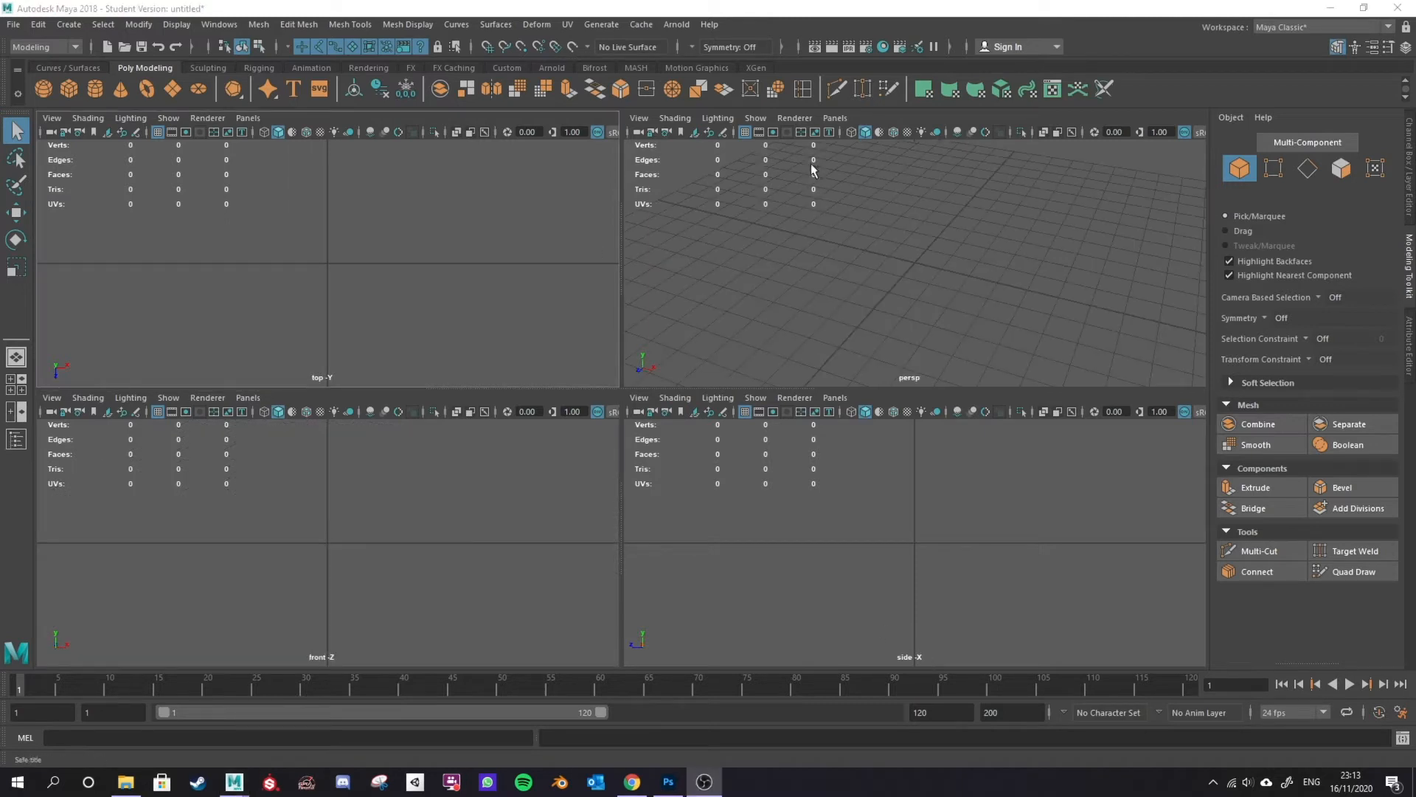
click(23, 385)
Step: Switch to Photoshop and crop the artboard's upper and lower edges around the pillar turnaround to a height of about 1630 px
click(667, 783)
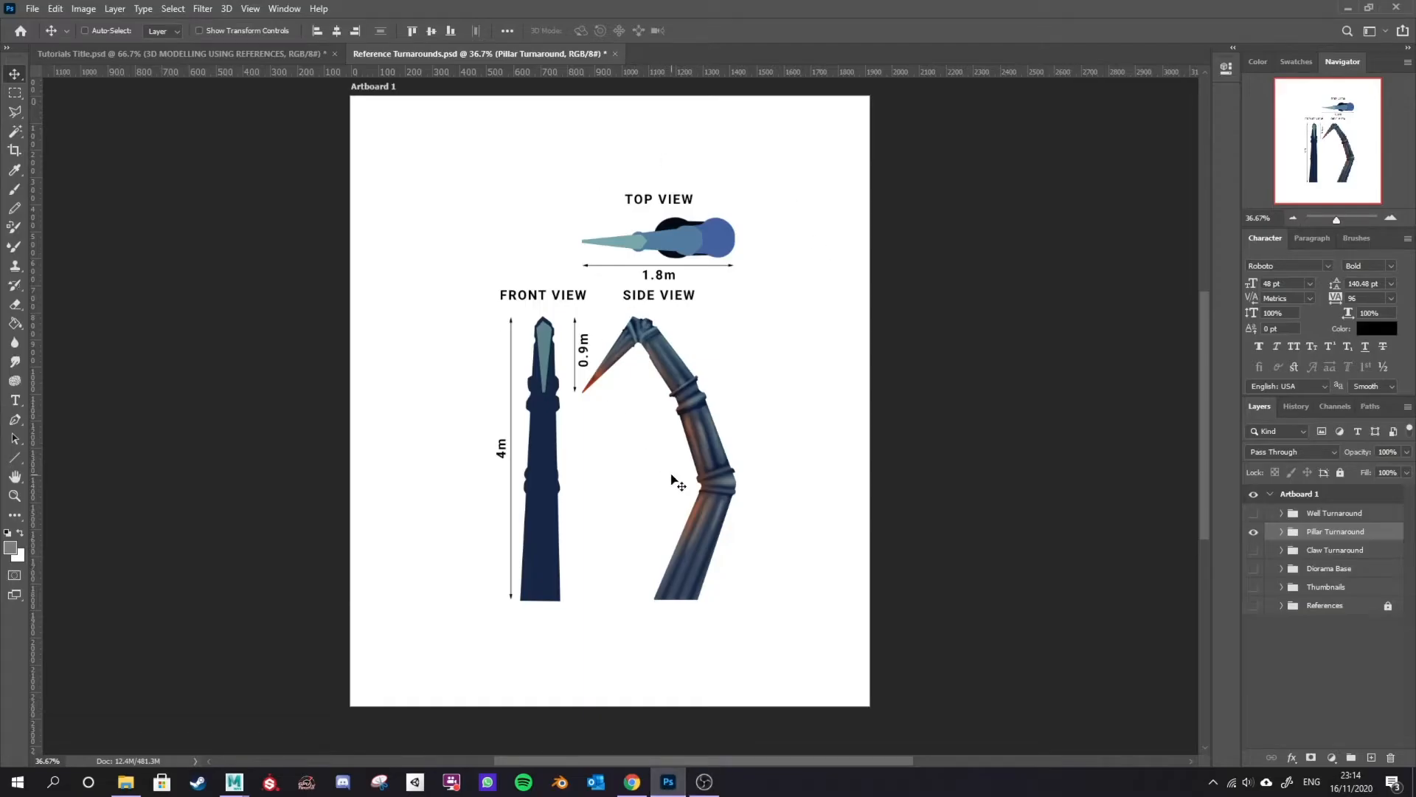
key(c)
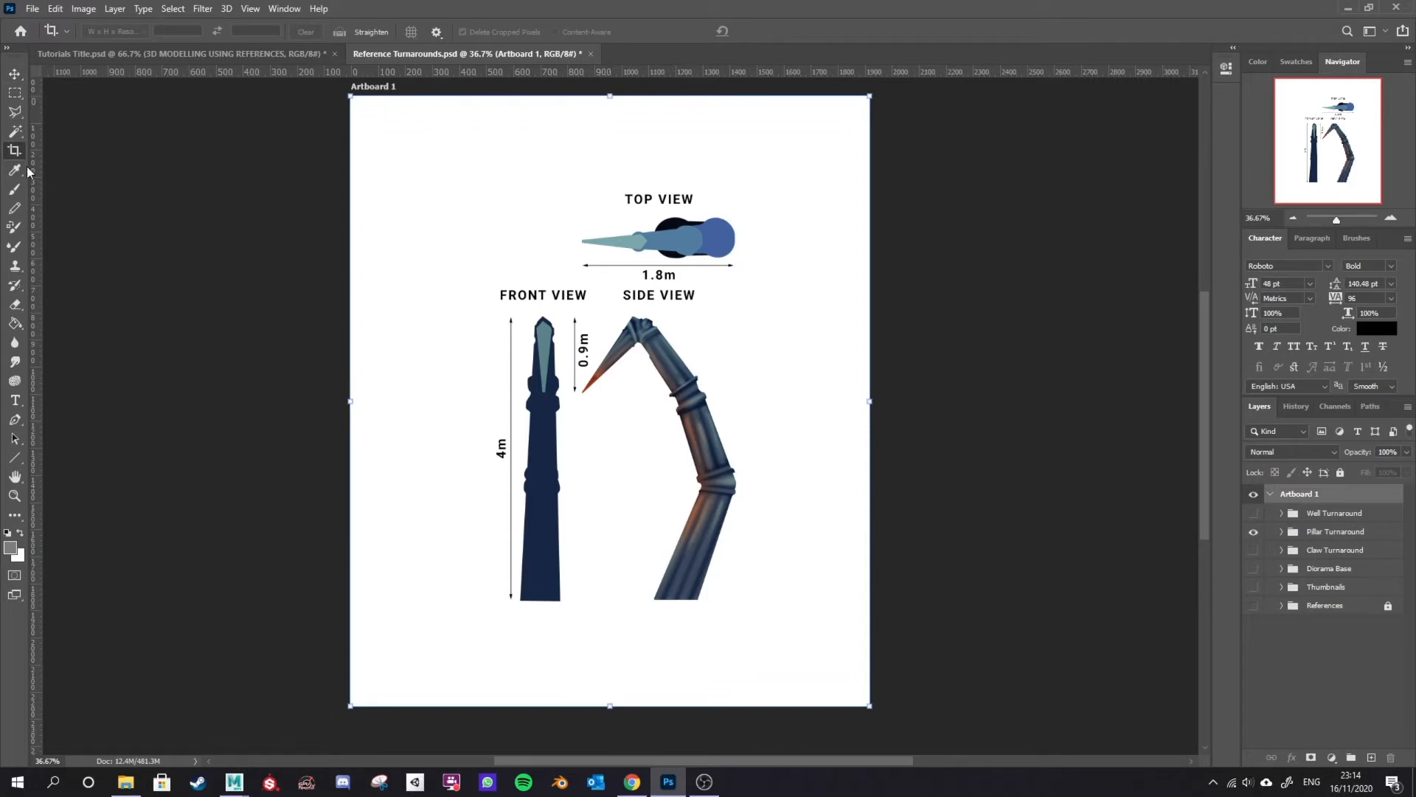
drag(613, 96, 613, 177)
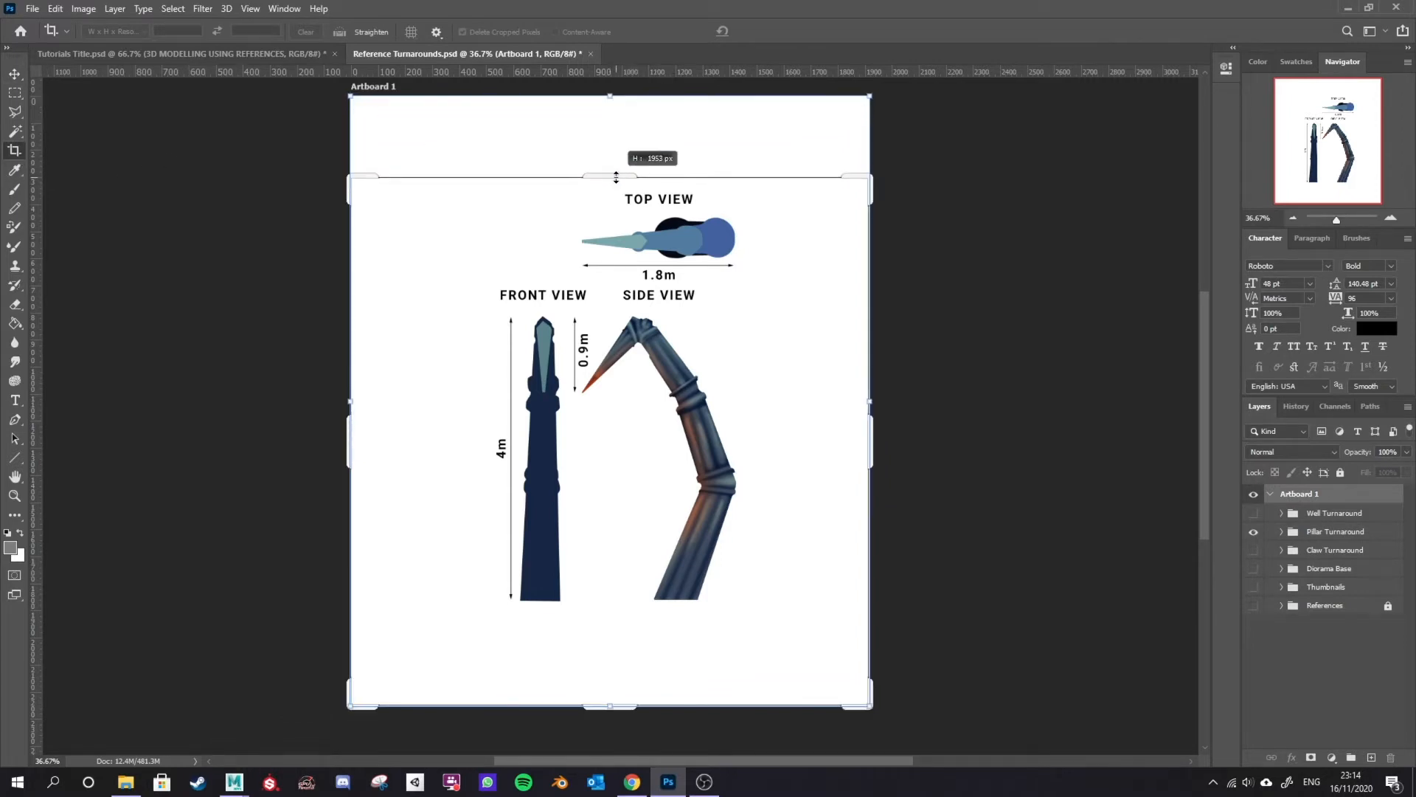
drag(614, 704, 611, 619)
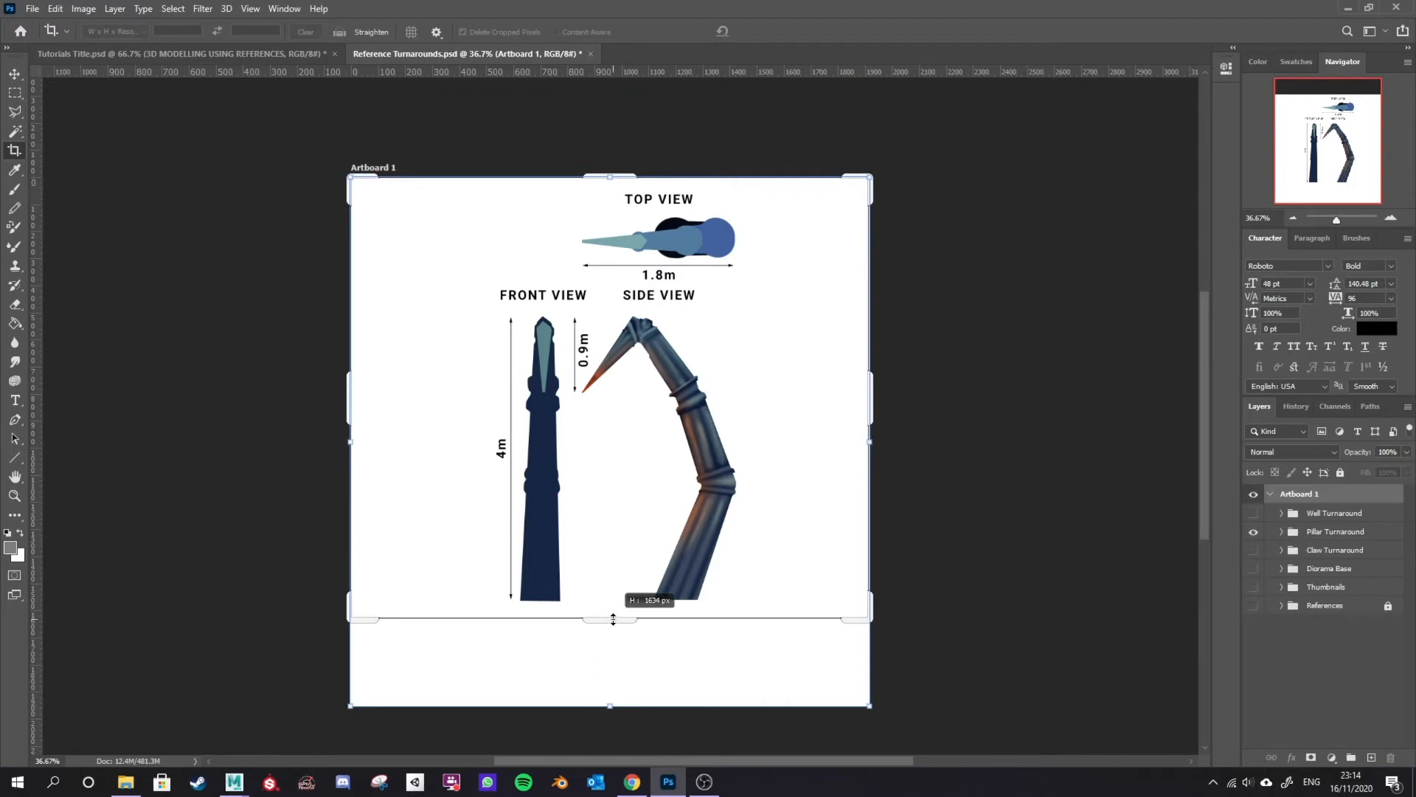
key(Return)
Step: Crop both sides of the artboard close to the pillar's front and side views
drag(349, 398, 476, 398)
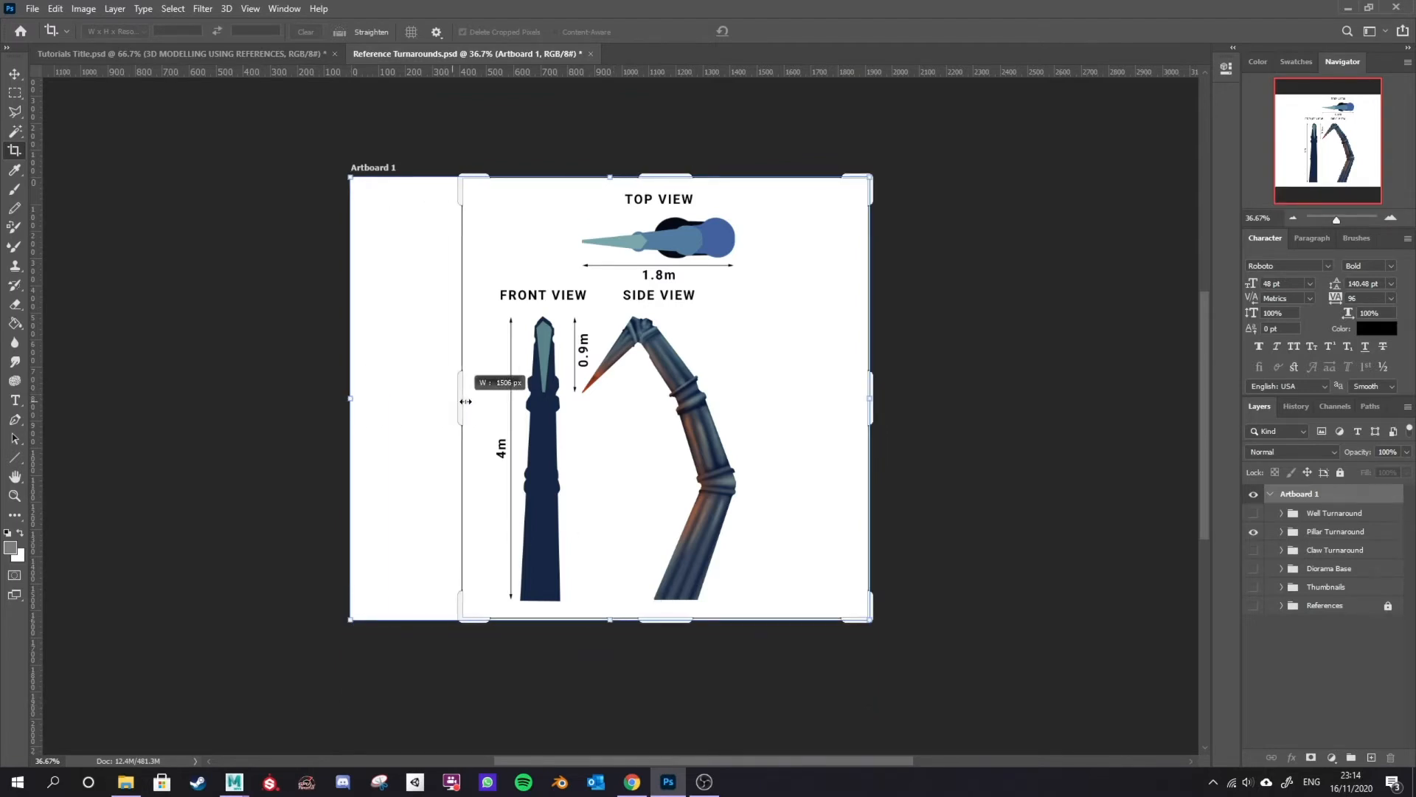
key(Return)
drag(870, 397, 767, 396)
key(Return)
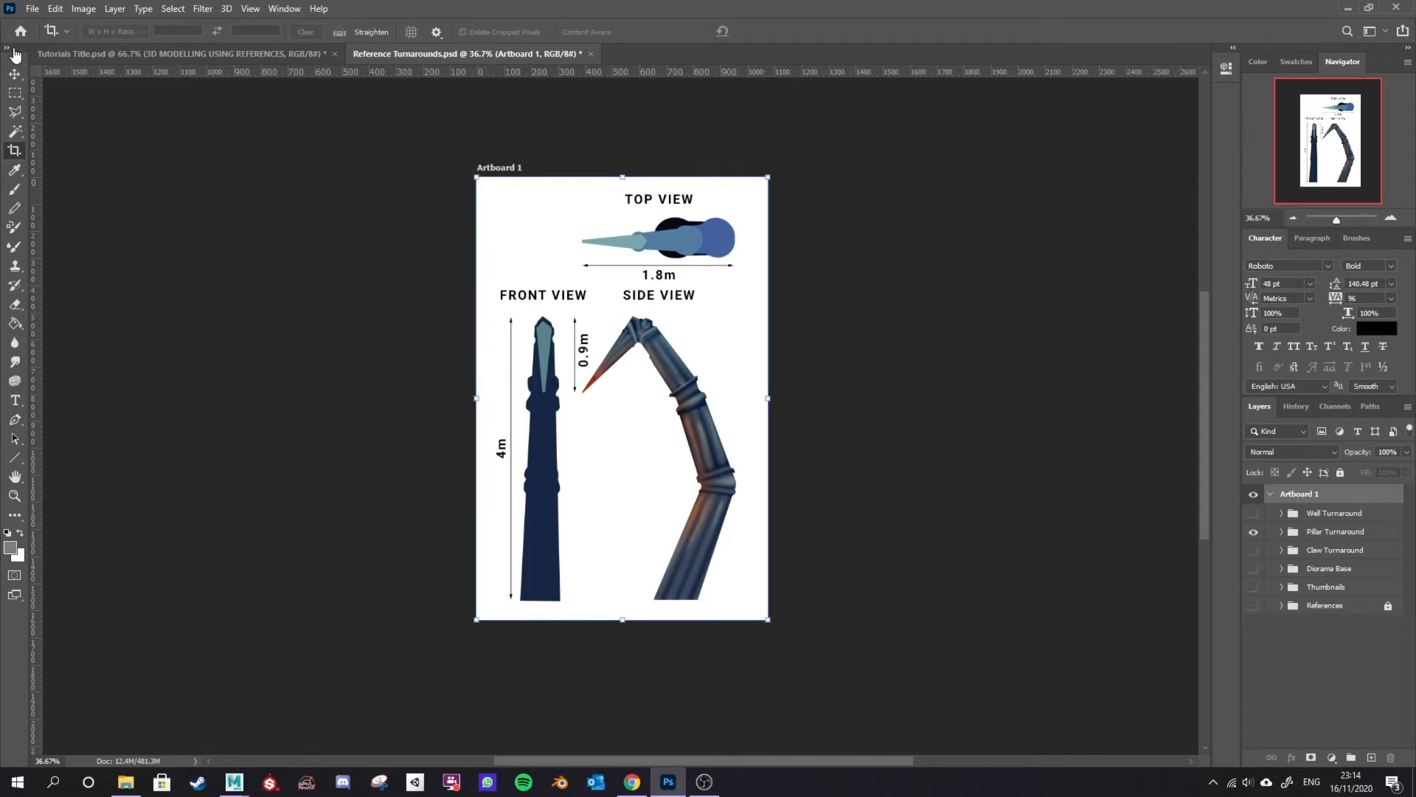
Step: Start a quick PNG export of the cropped artboard and browse to the images folder inside Diorama_Project
click(32, 9)
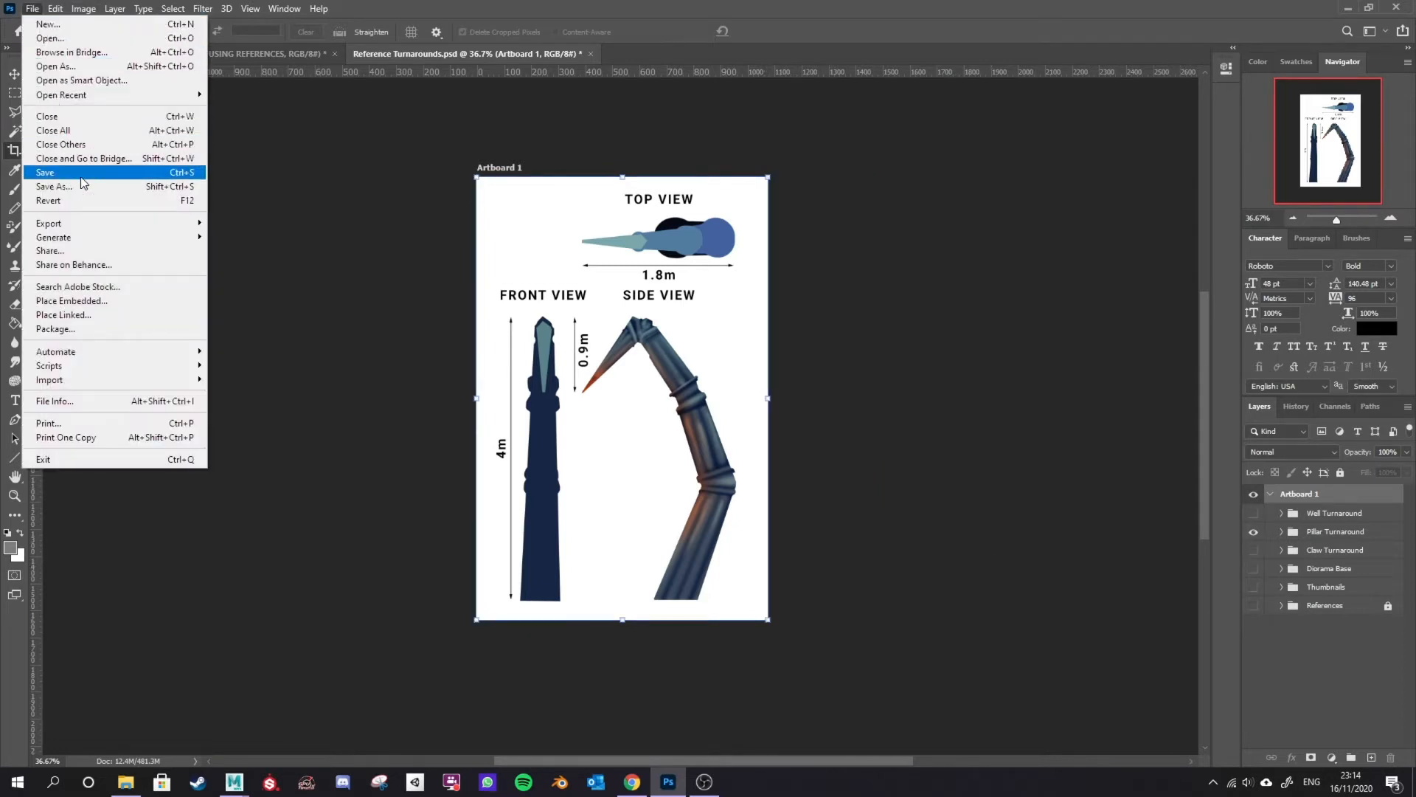
mouse_move(96, 224)
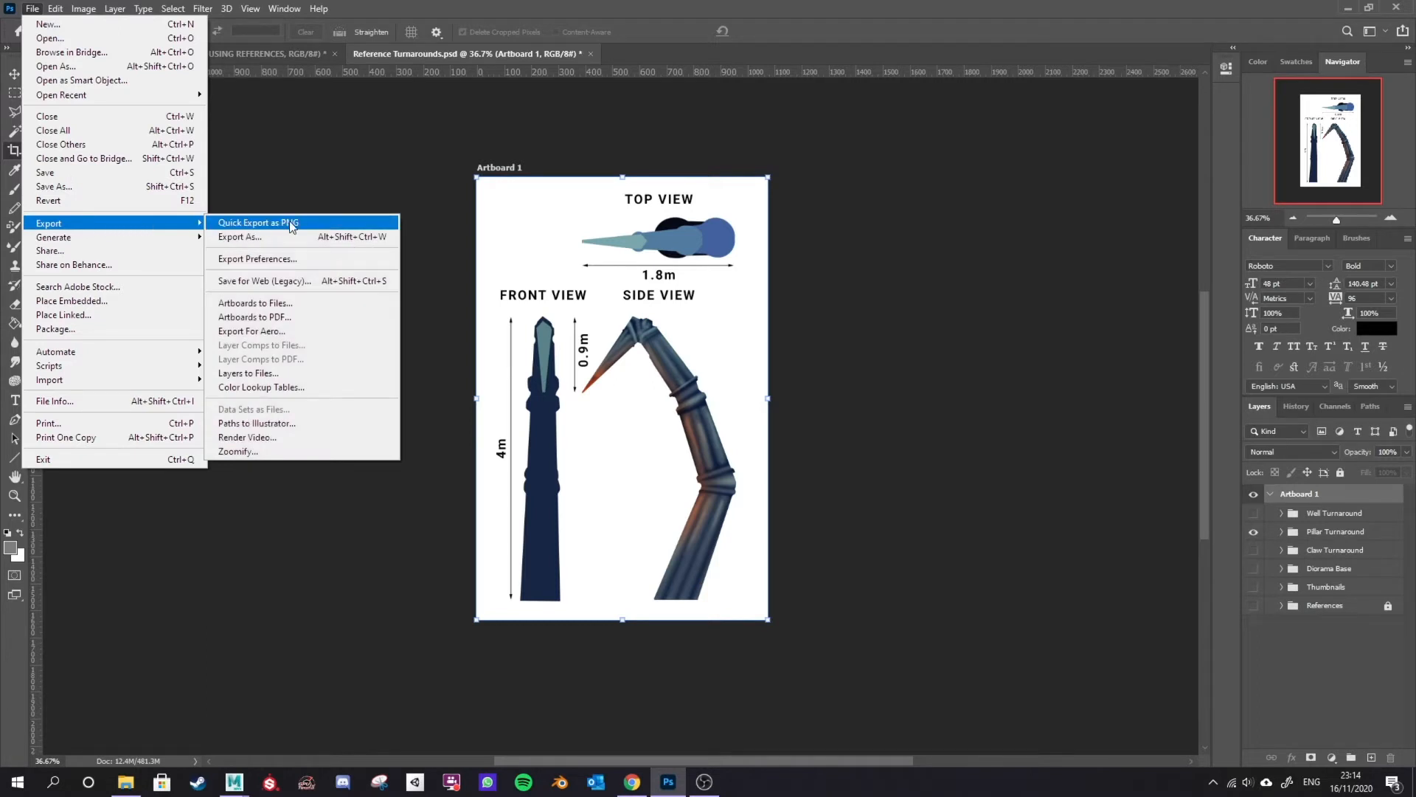
click(331, 223)
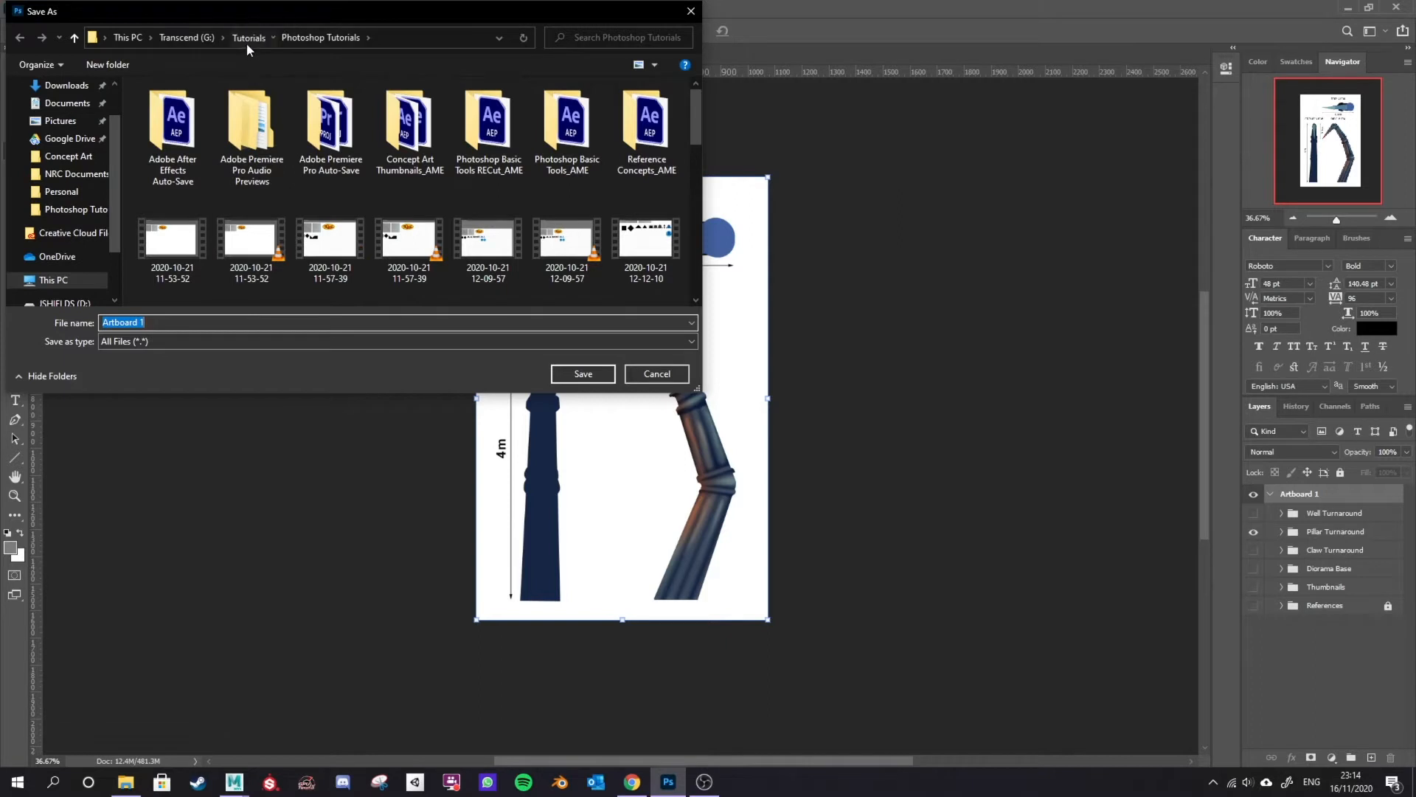
click(247, 37)
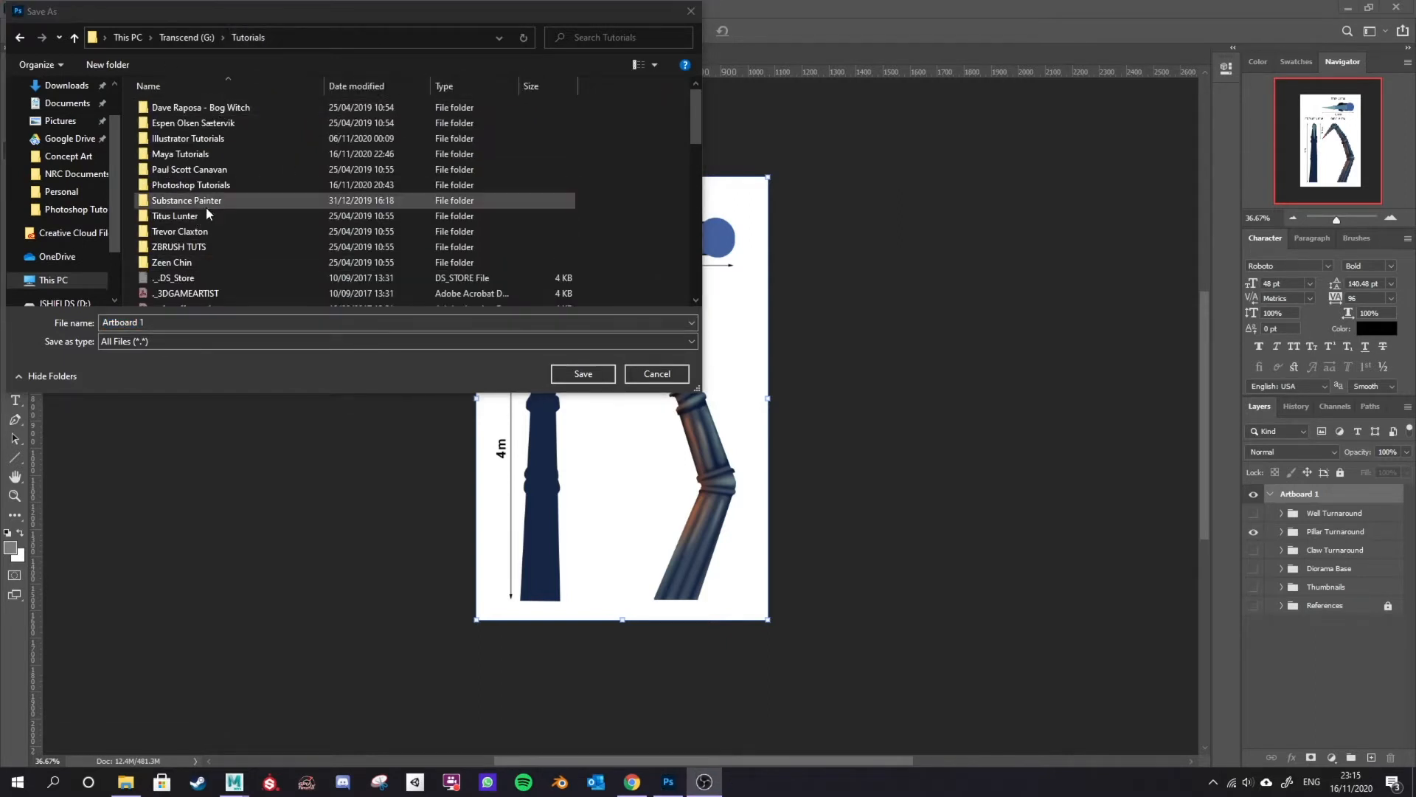
double_click(209, 152)
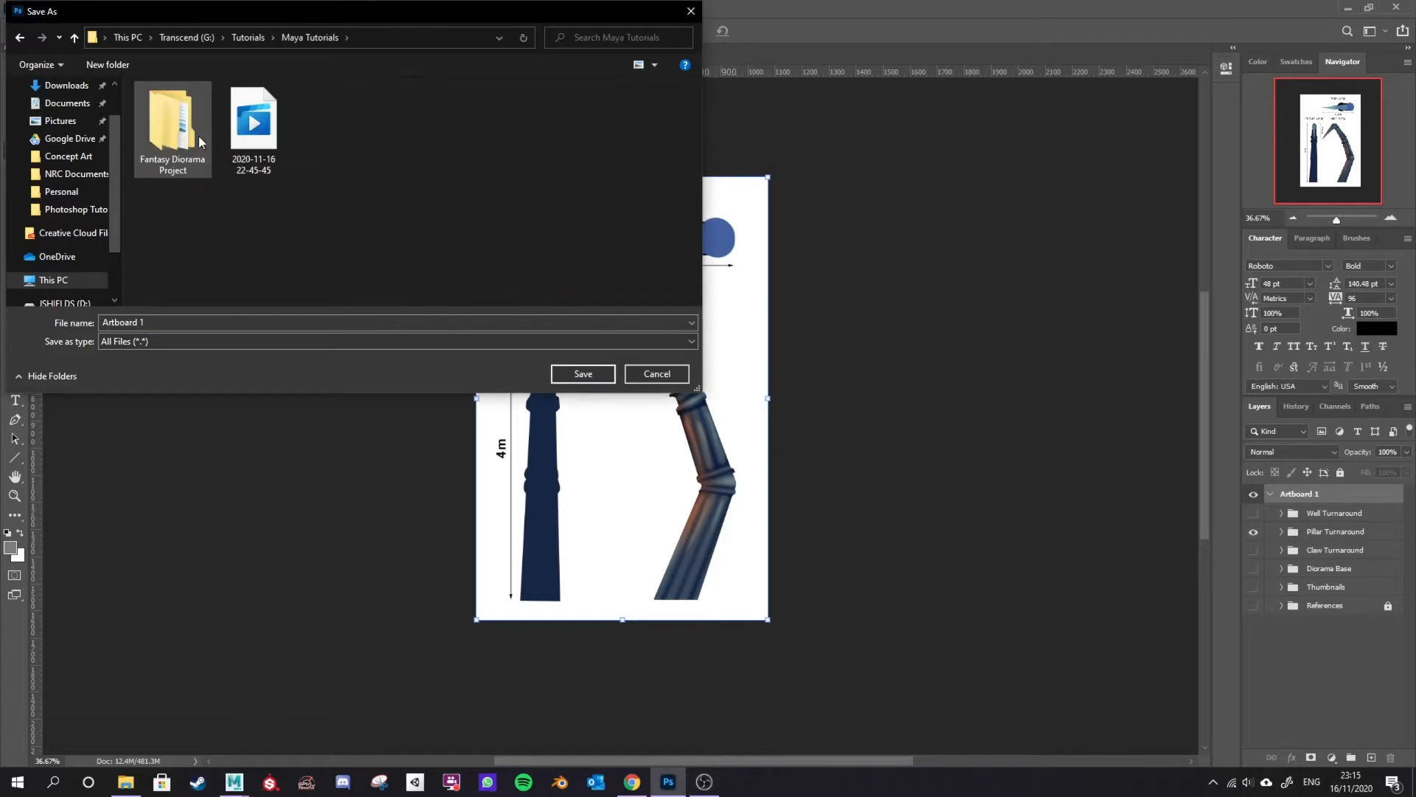
double_click(188, 138)
double_click(189, 109)
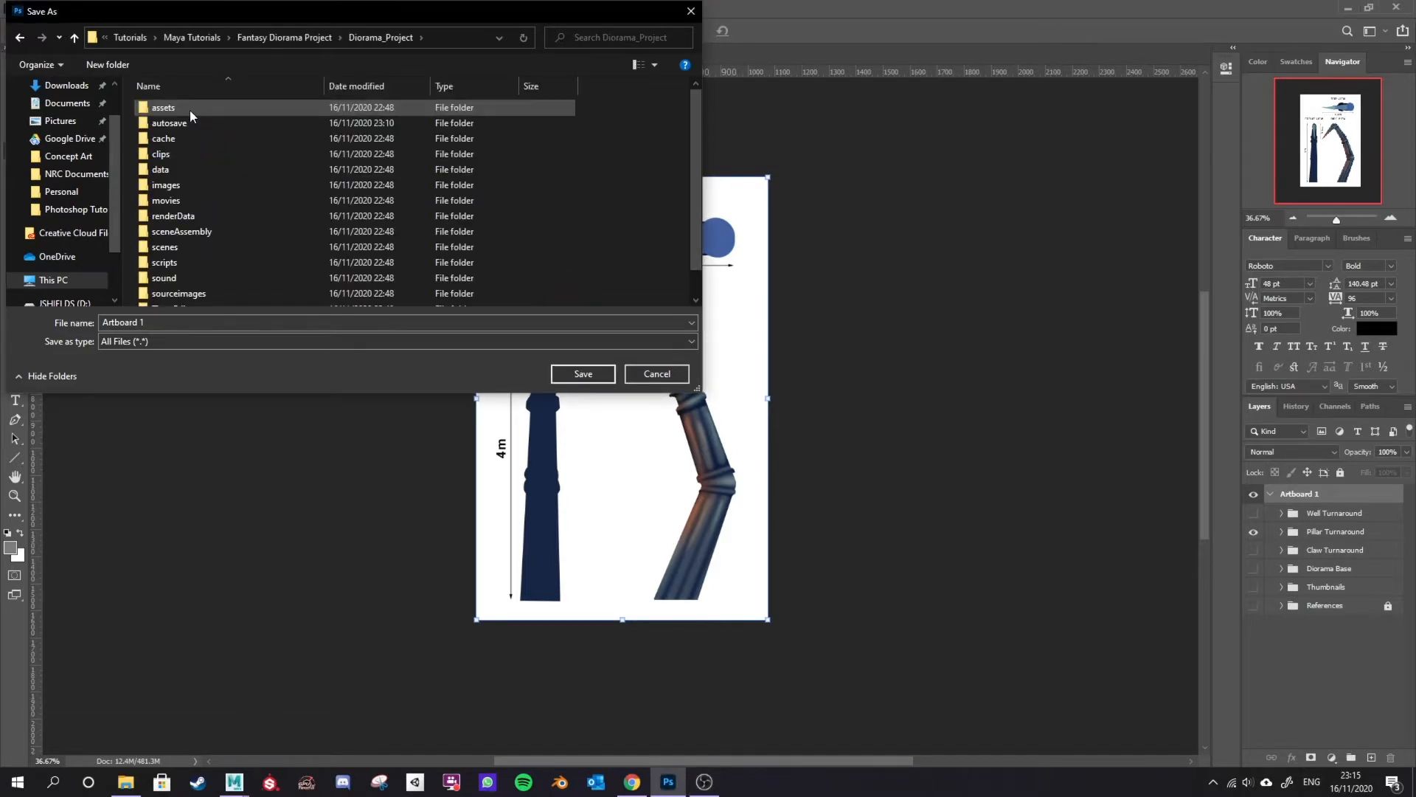
double_click(186, 186)
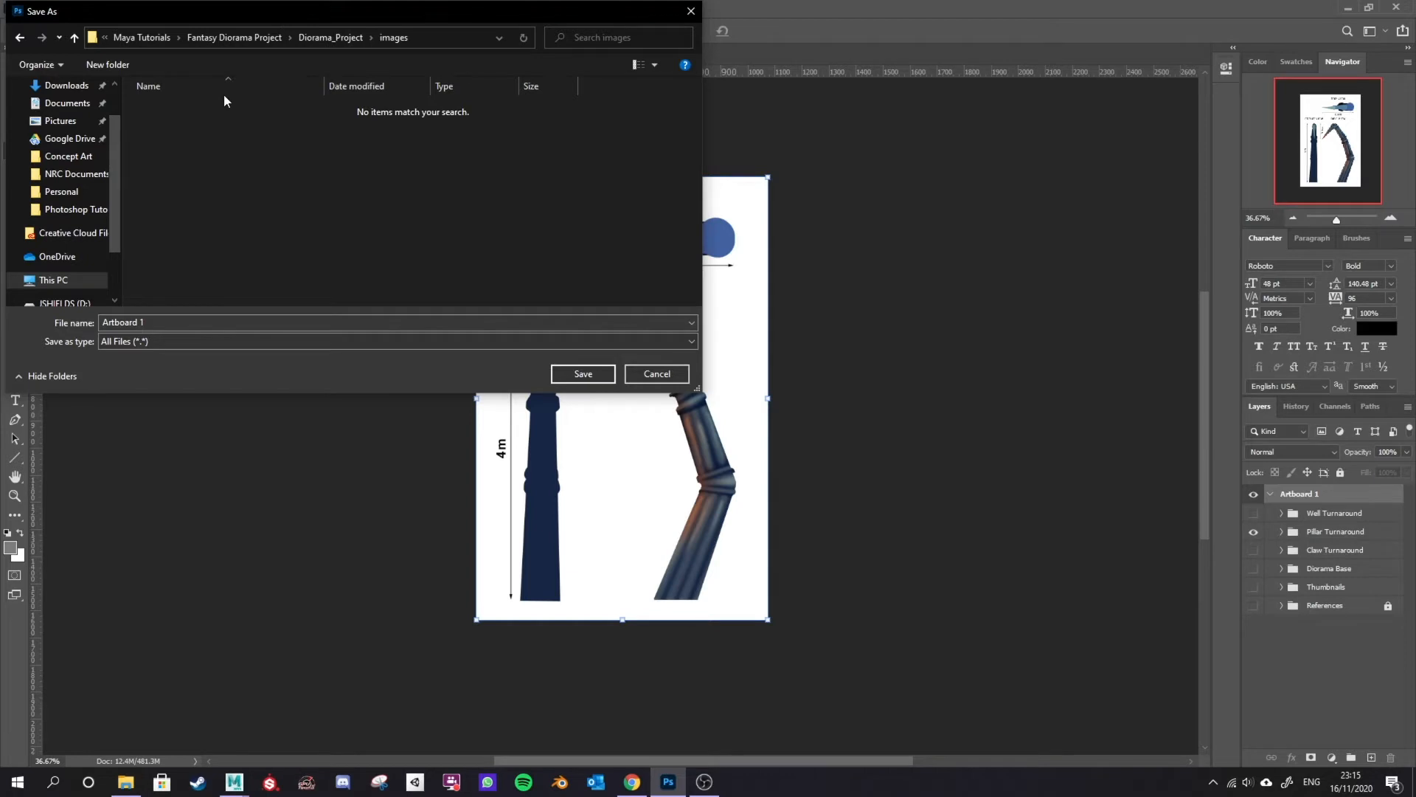
Step: Name the exported image Pillar Reference and save it in the project's images folder
click(154, 321)
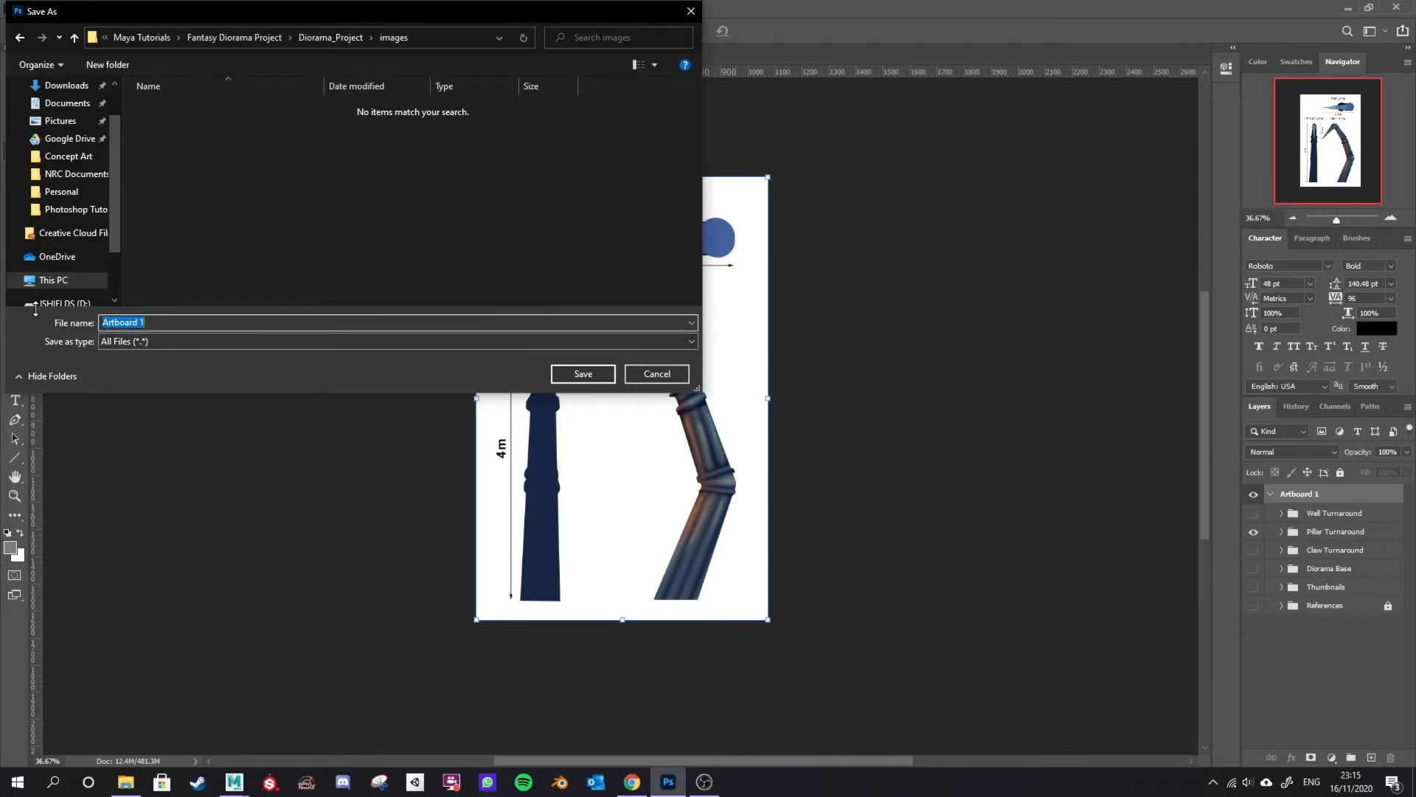
text(Pillar Turna)
key(BackSpace)
key(BackSpace)
key(BackSpace)
key(BackSpace)
key(BackSpace)
key(BackSpace)
key(BackSpace)
key(BackSpace)
text(Reference)
key(Return)
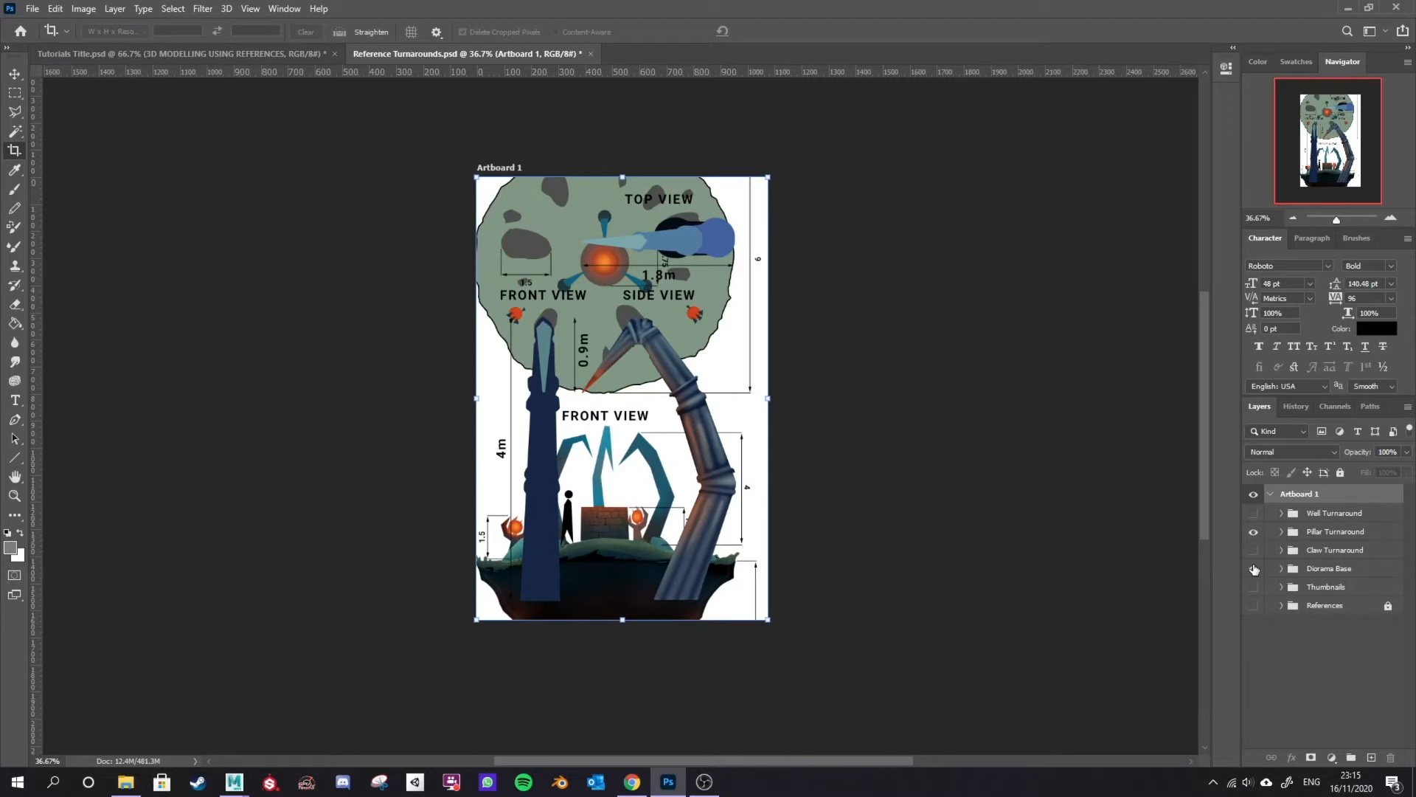
Step: Undo the artboard crops to restore its full size around the pillar turnaround and save the document
click(1254, 569)
key(ctrl+z)
key(ctrl+z)
key(ctrl+z)
key(ctrl+z)
key(ctrl+z)
key(ctrl+z)
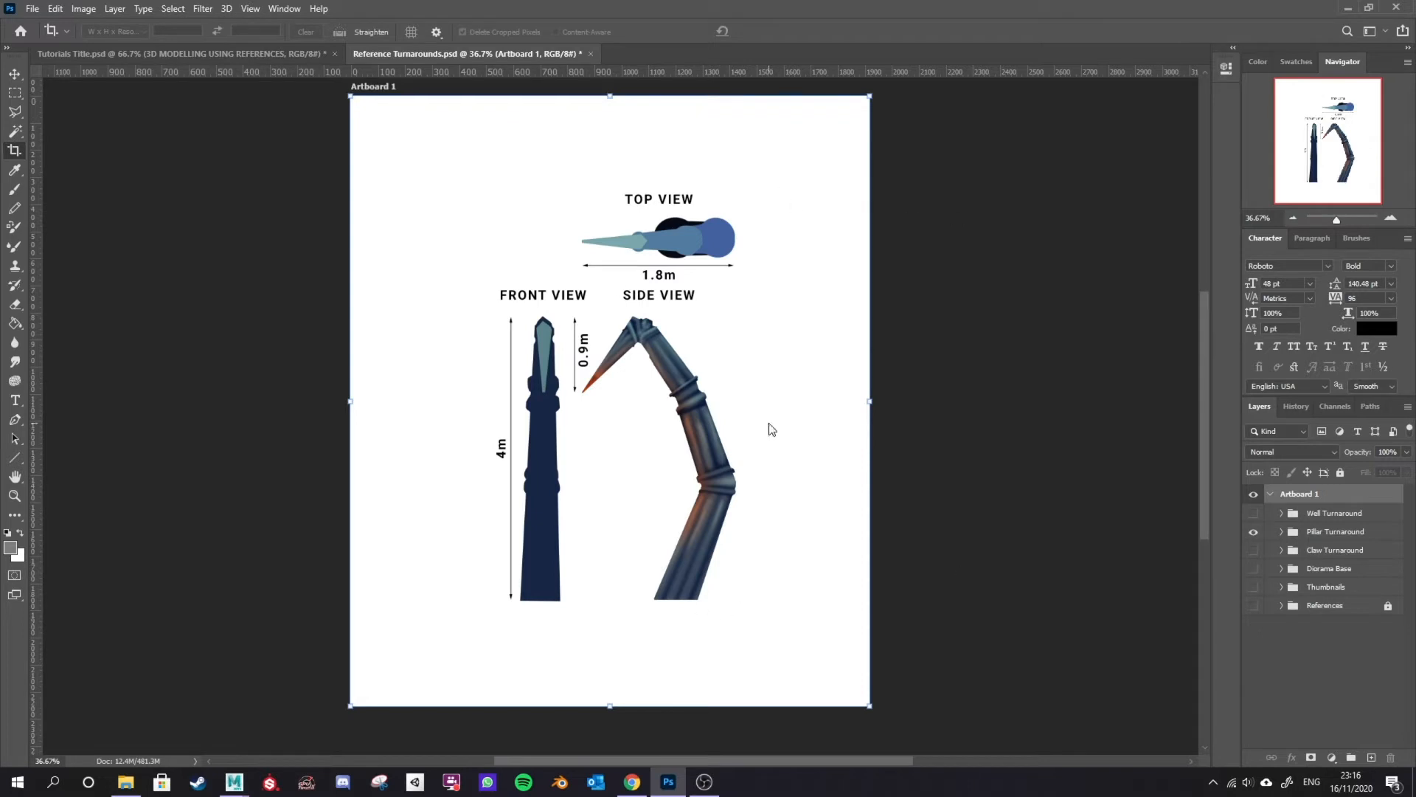
key(ctrl+s)
Step: Switch to Maya and import Pillar Reference.png from the project's images folder as an image plane in the front view
mouse_move(235, 782)
click(303, 719)
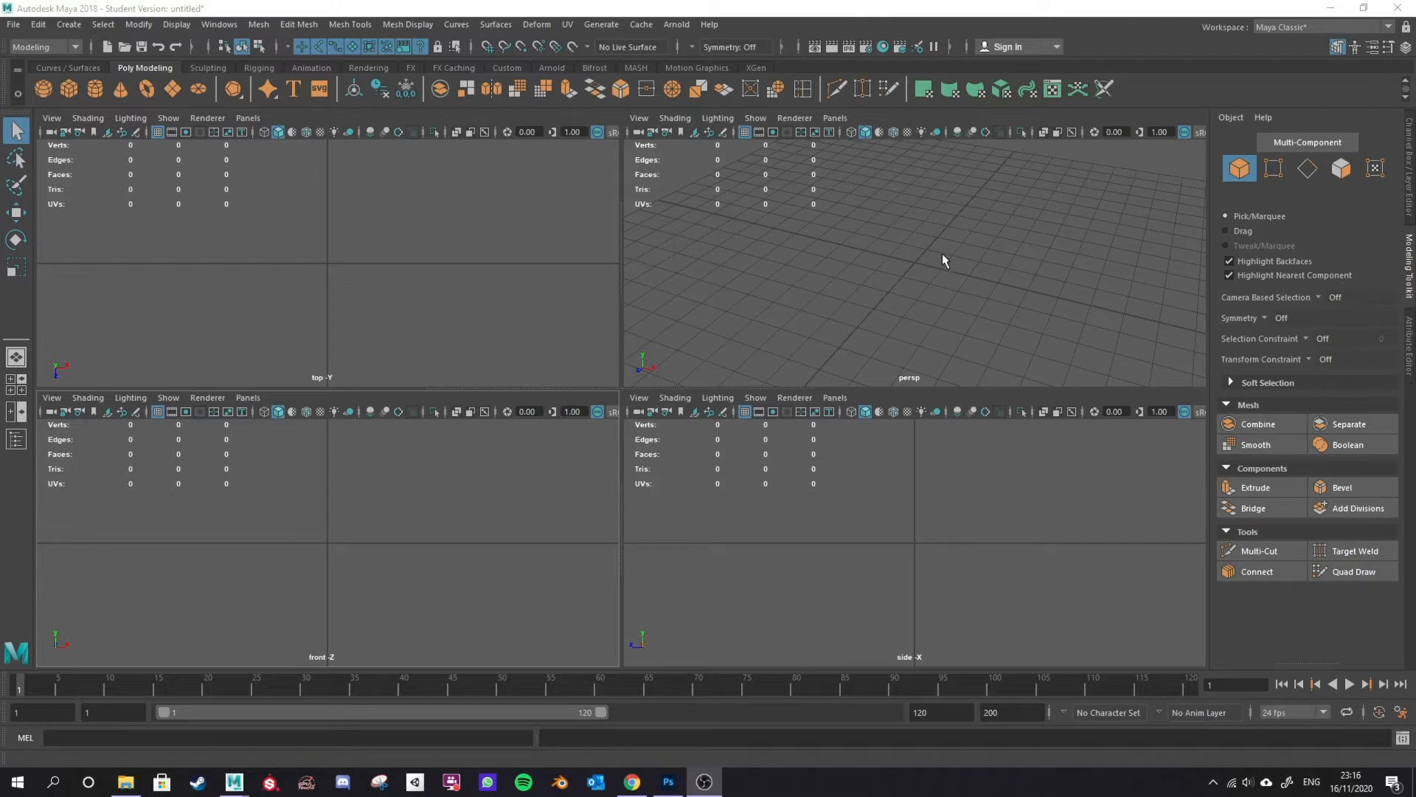
alt+drag(963, 320, 950, 284)
click(51, 397)
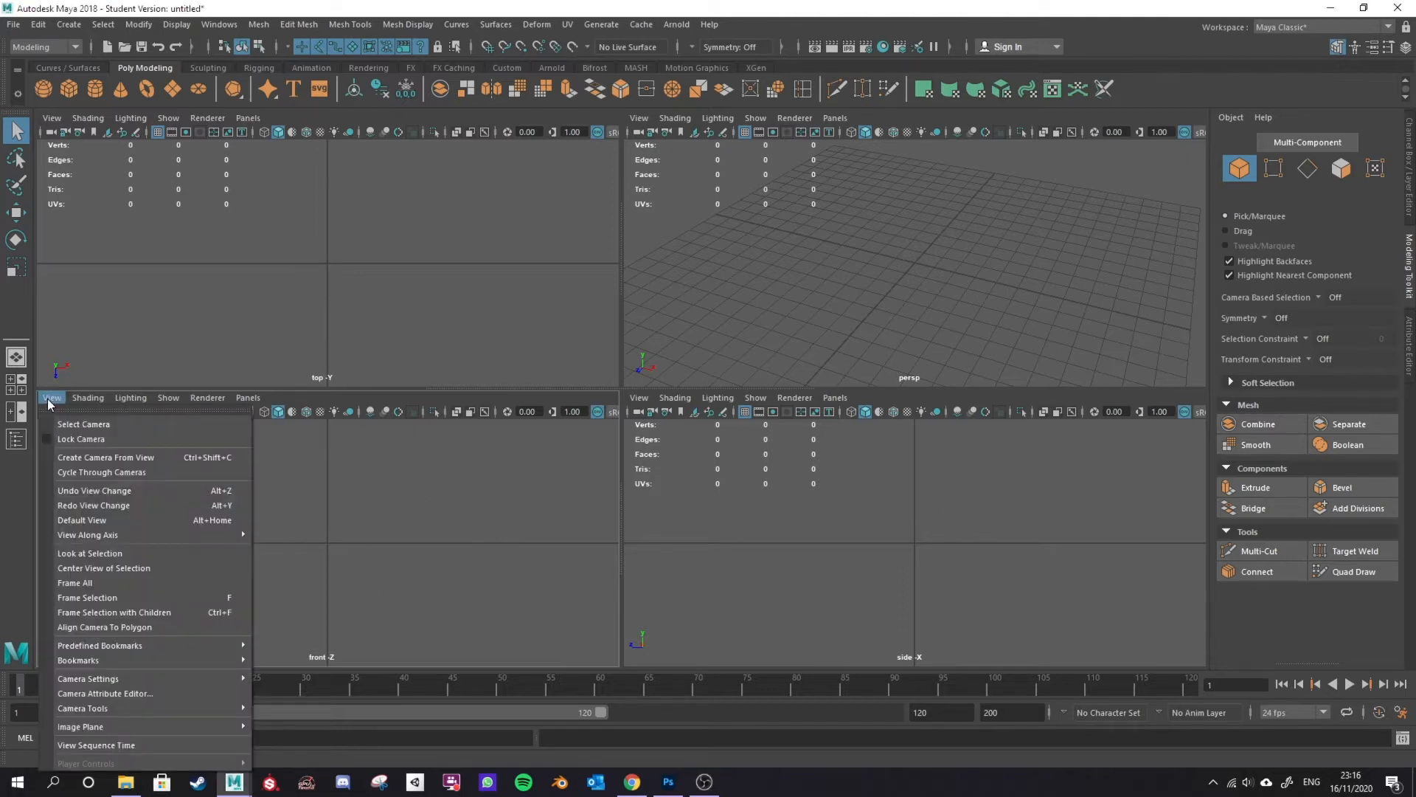
mouse_move(134, 726)
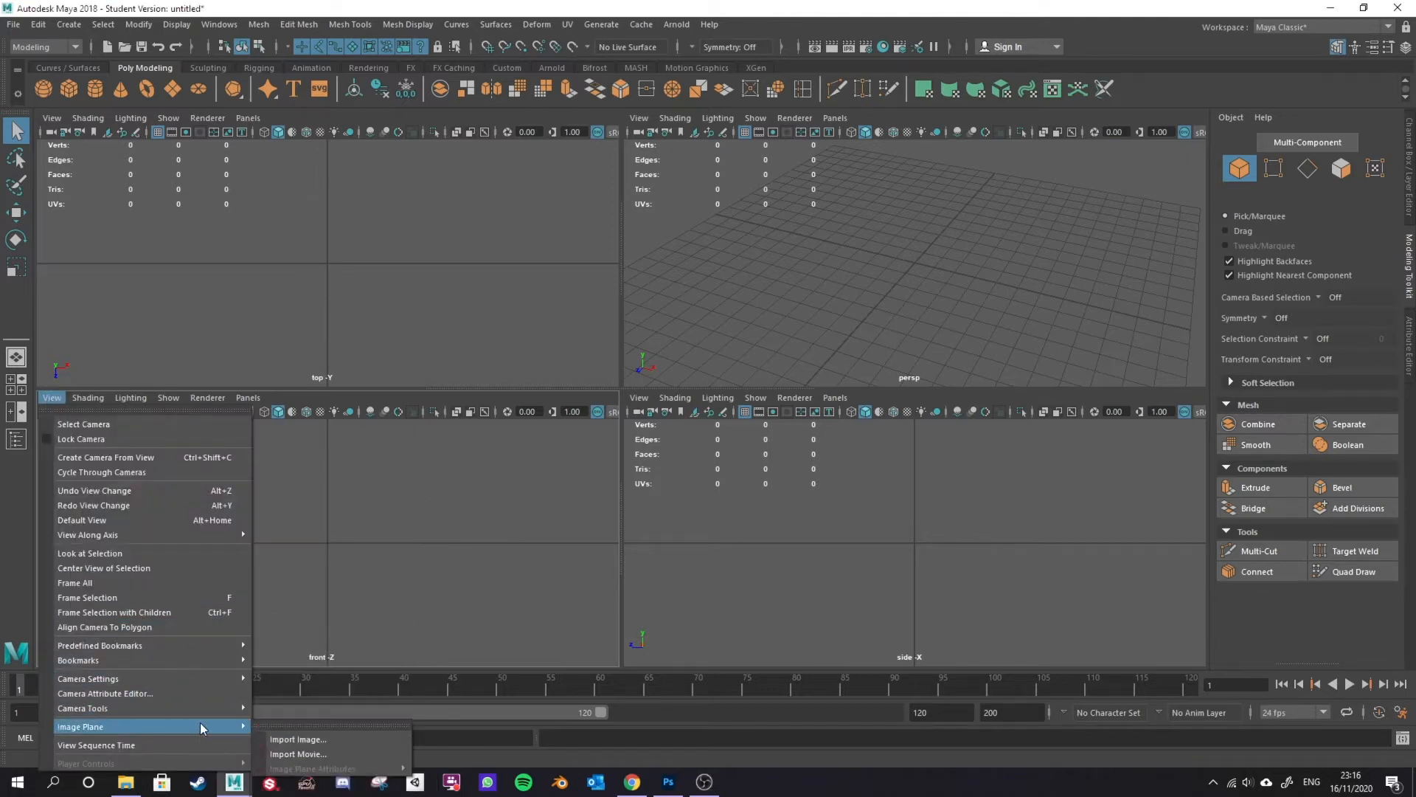
click(330, 740)
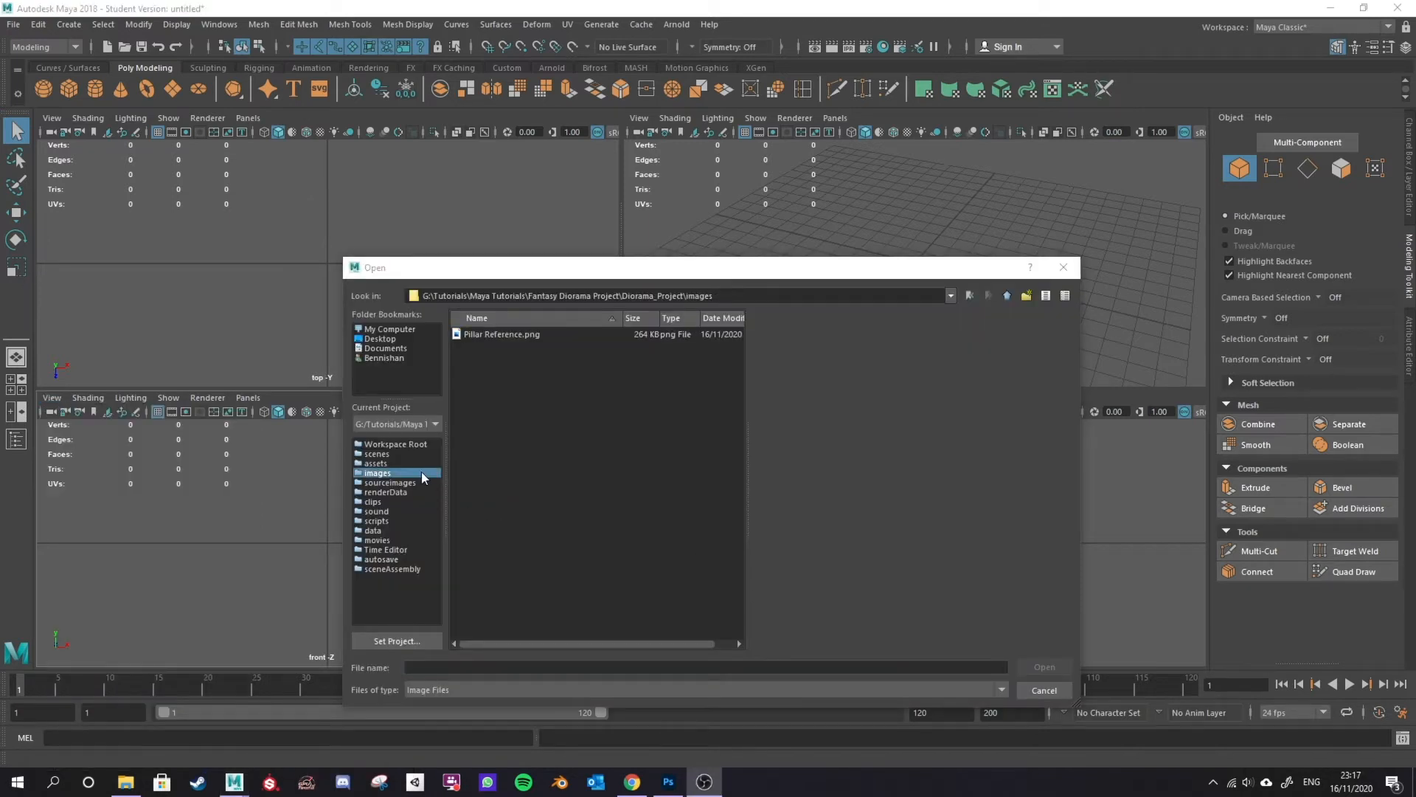
click(377, 474)
click(509, 335)
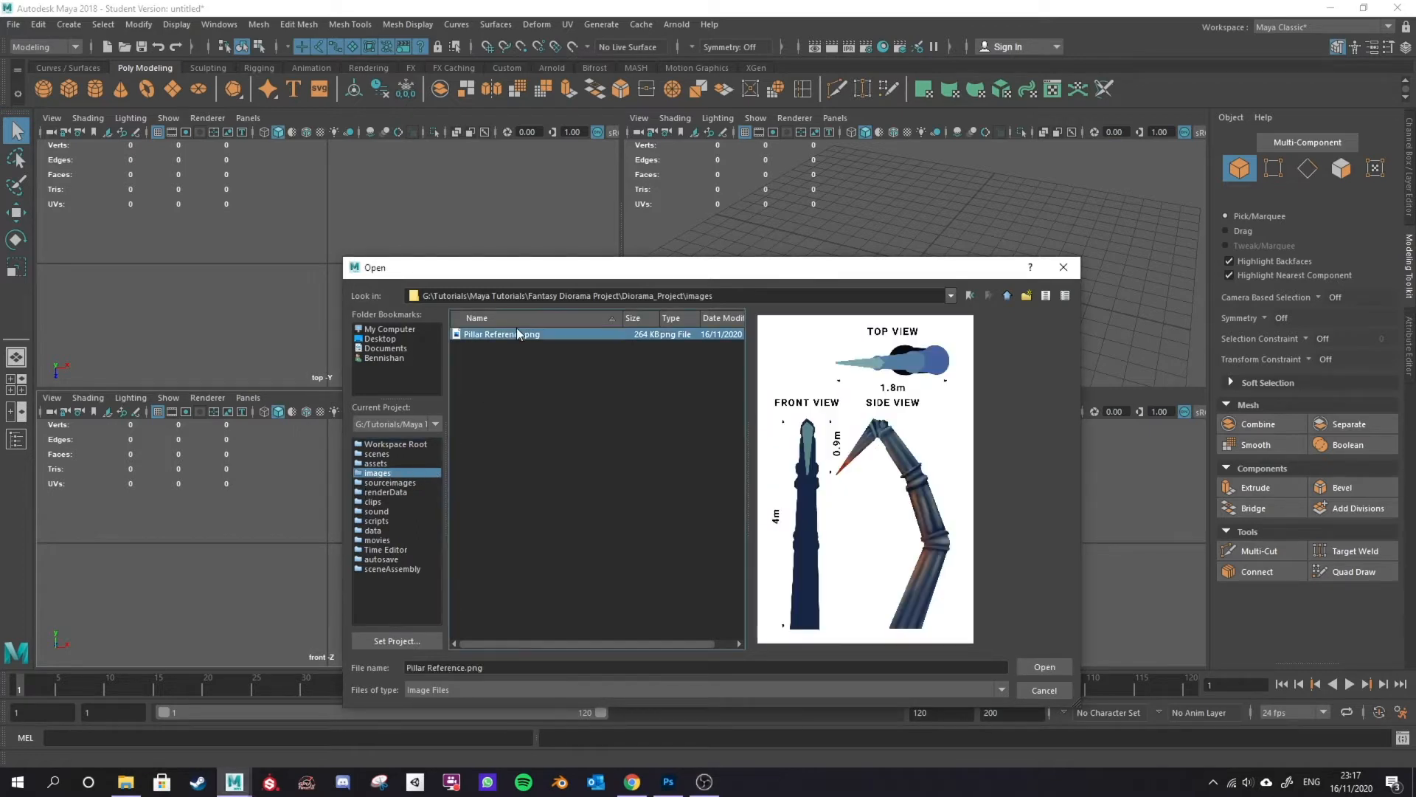
click(1043, 667)
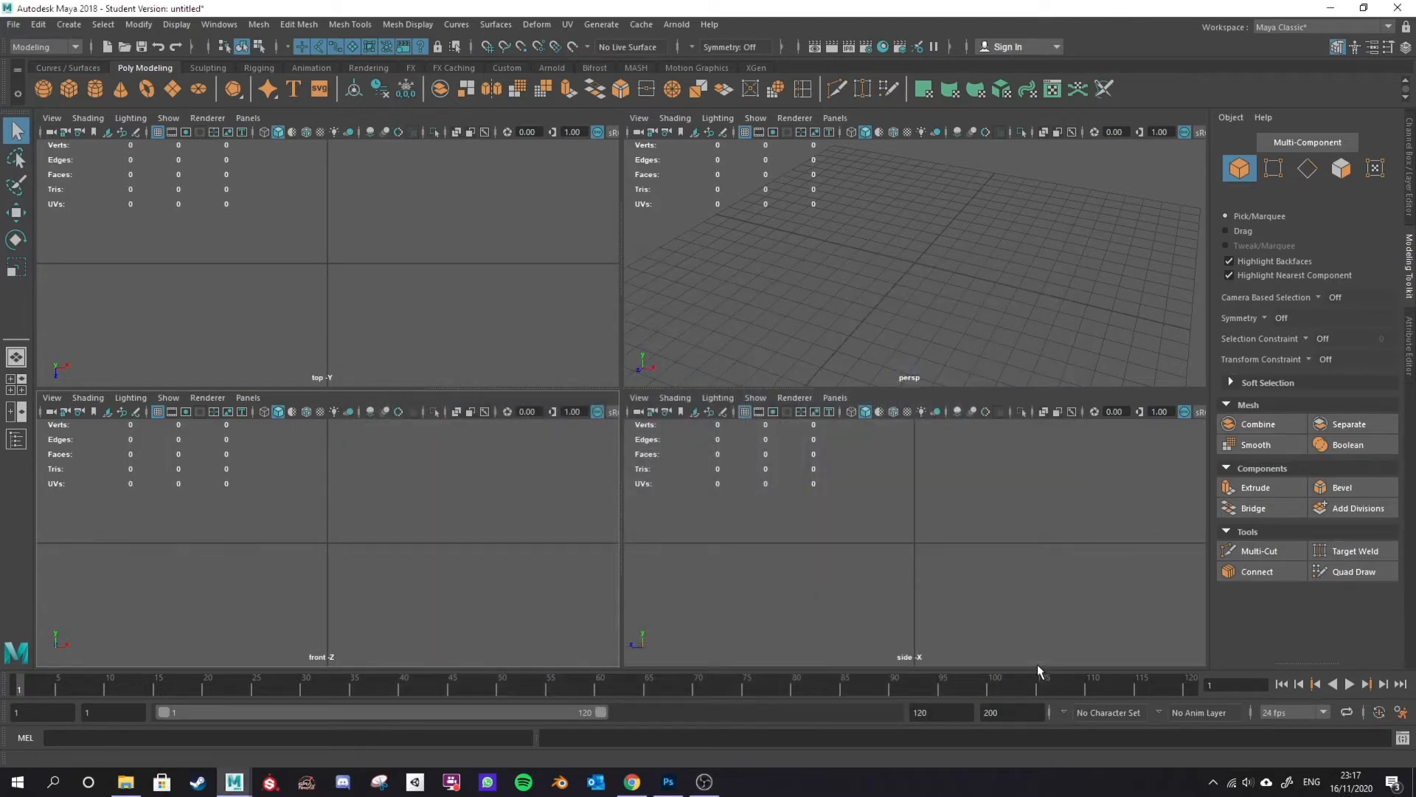
scroll(371, 558, down, 3)
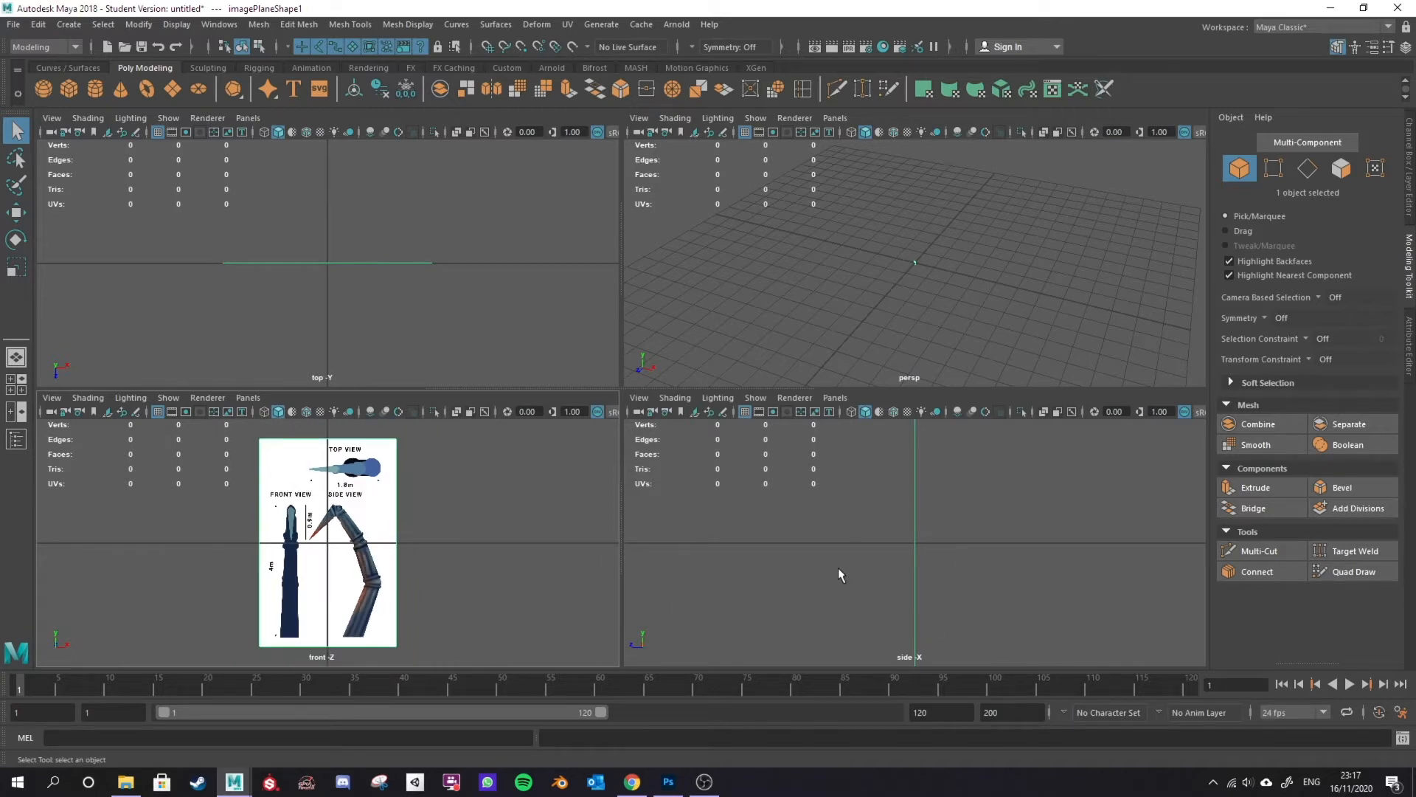
Step: Add the same pillar reference as image planes in the side and top views
click(640, 399)
mouse_move(705, 726)
click(882, 739)
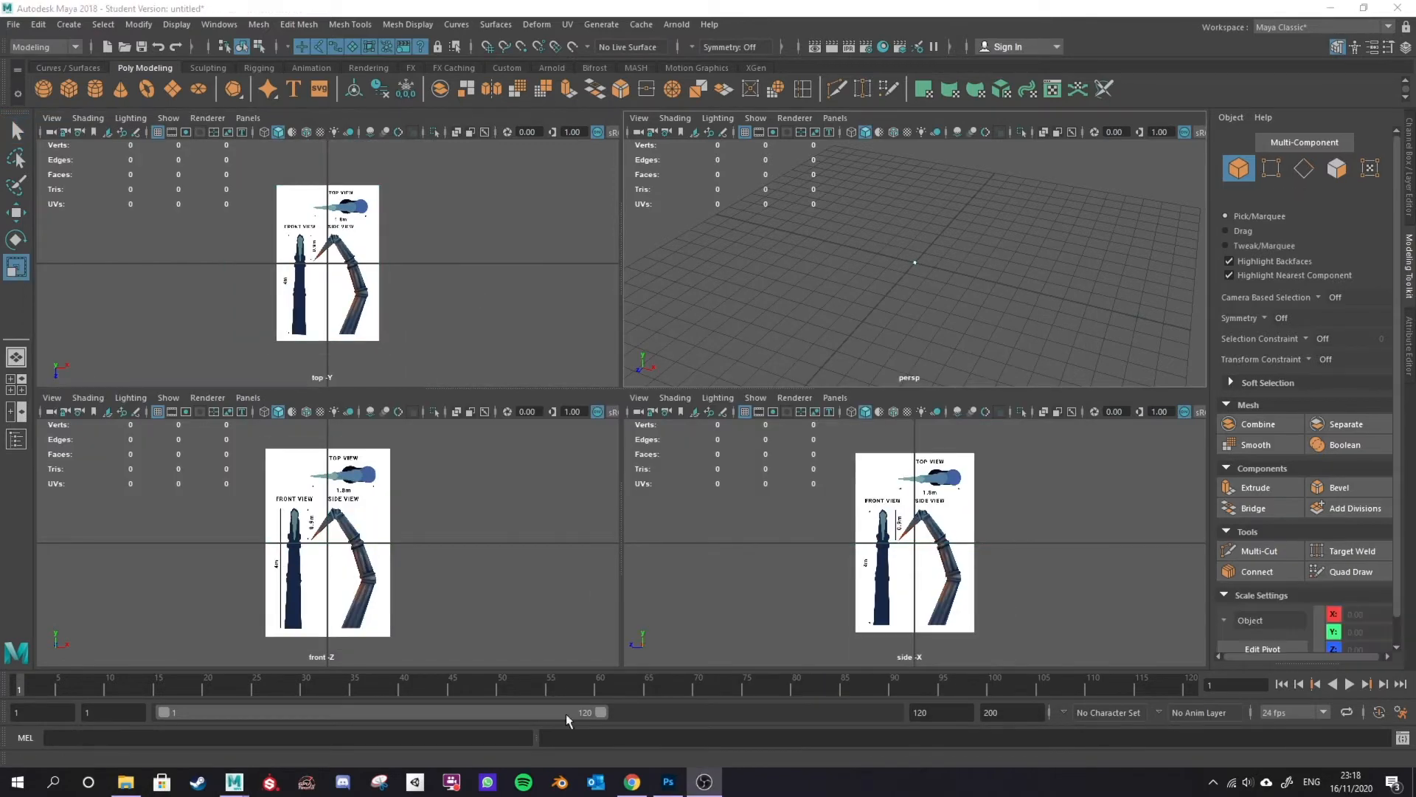
Step: Compare the reference with the front-view grid, then select all three image planes and scale them uniformly to about 24.07
click(501, 523)
scroll(440, 546, down, 5)
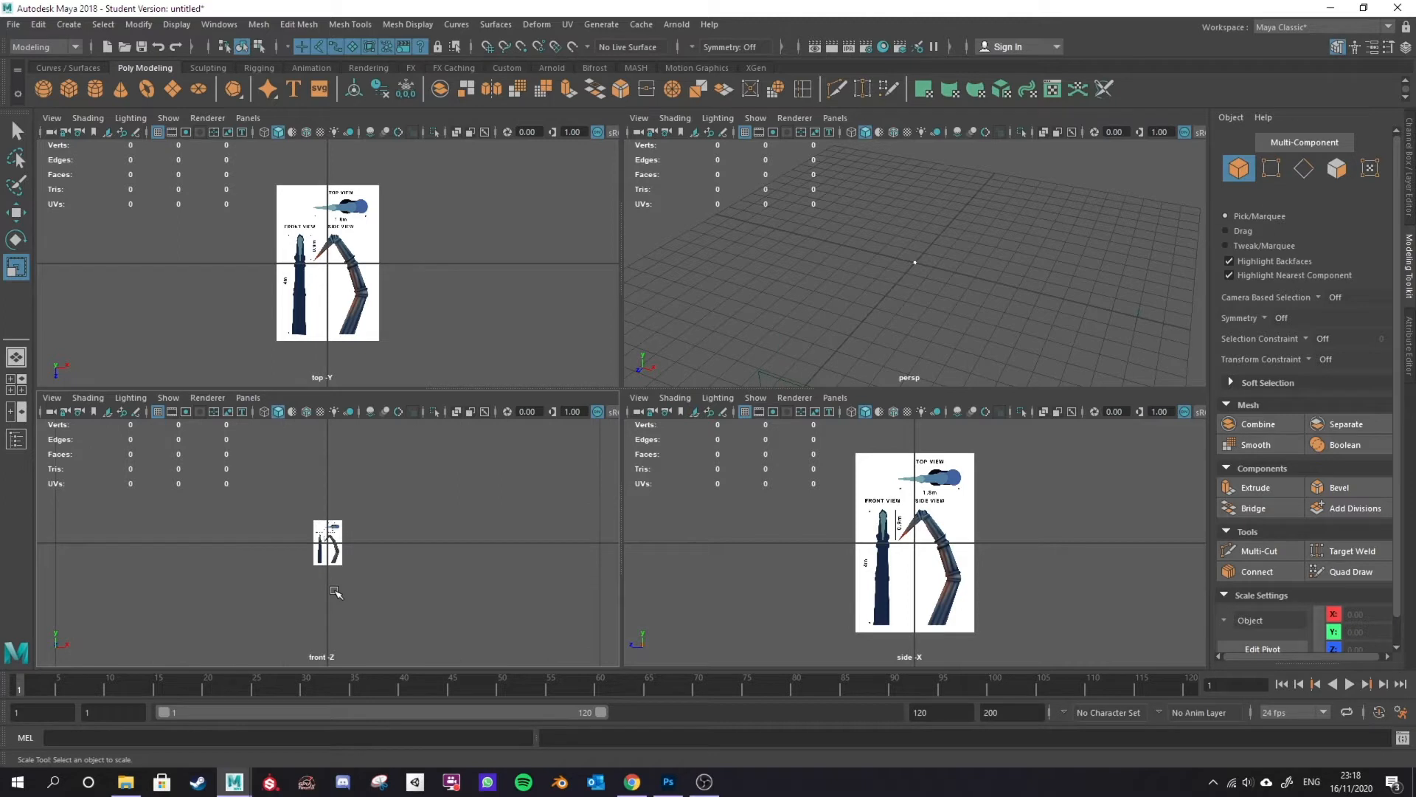
scroll(313, 589, up, 5)
scroll(262, 530, down, 2)
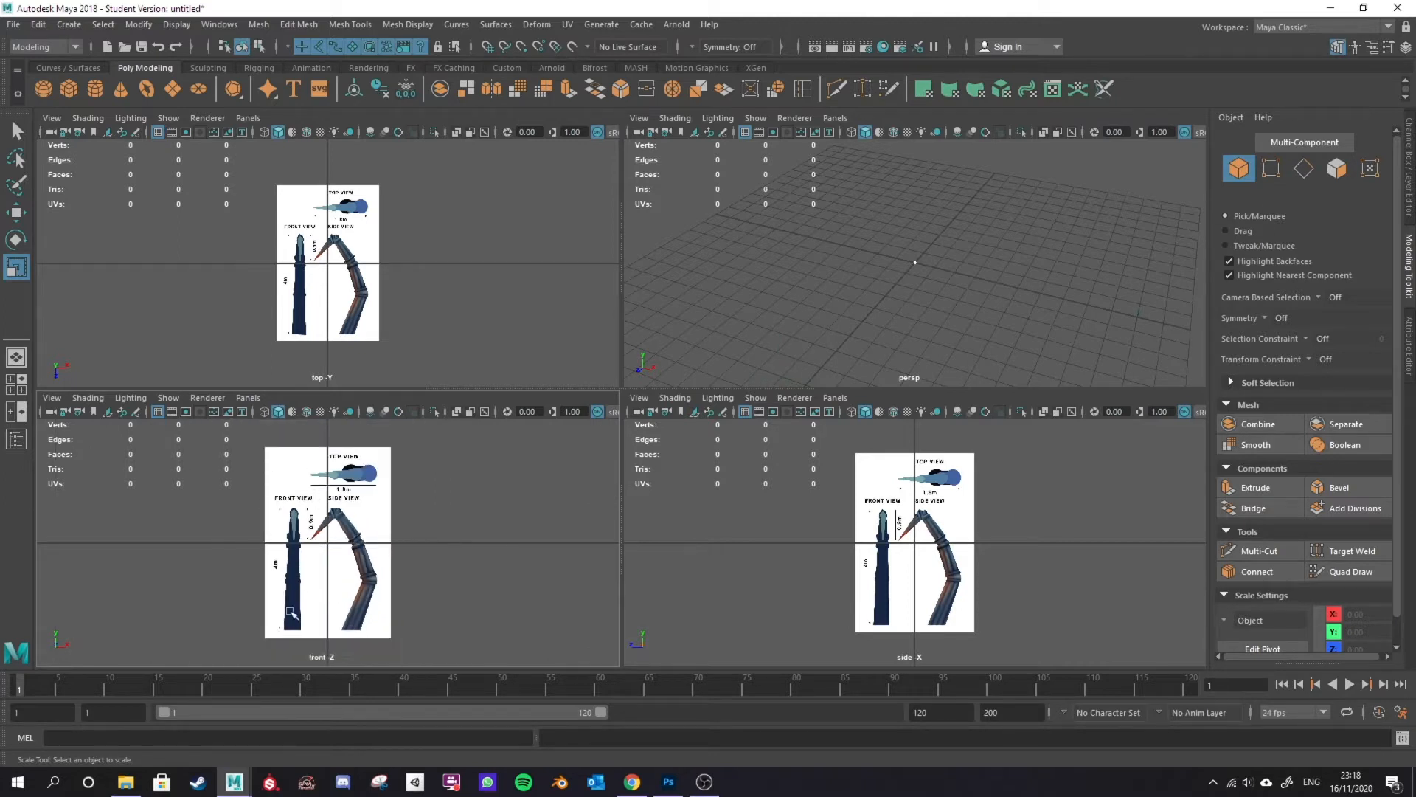
scroll(453, 470, down, 4)
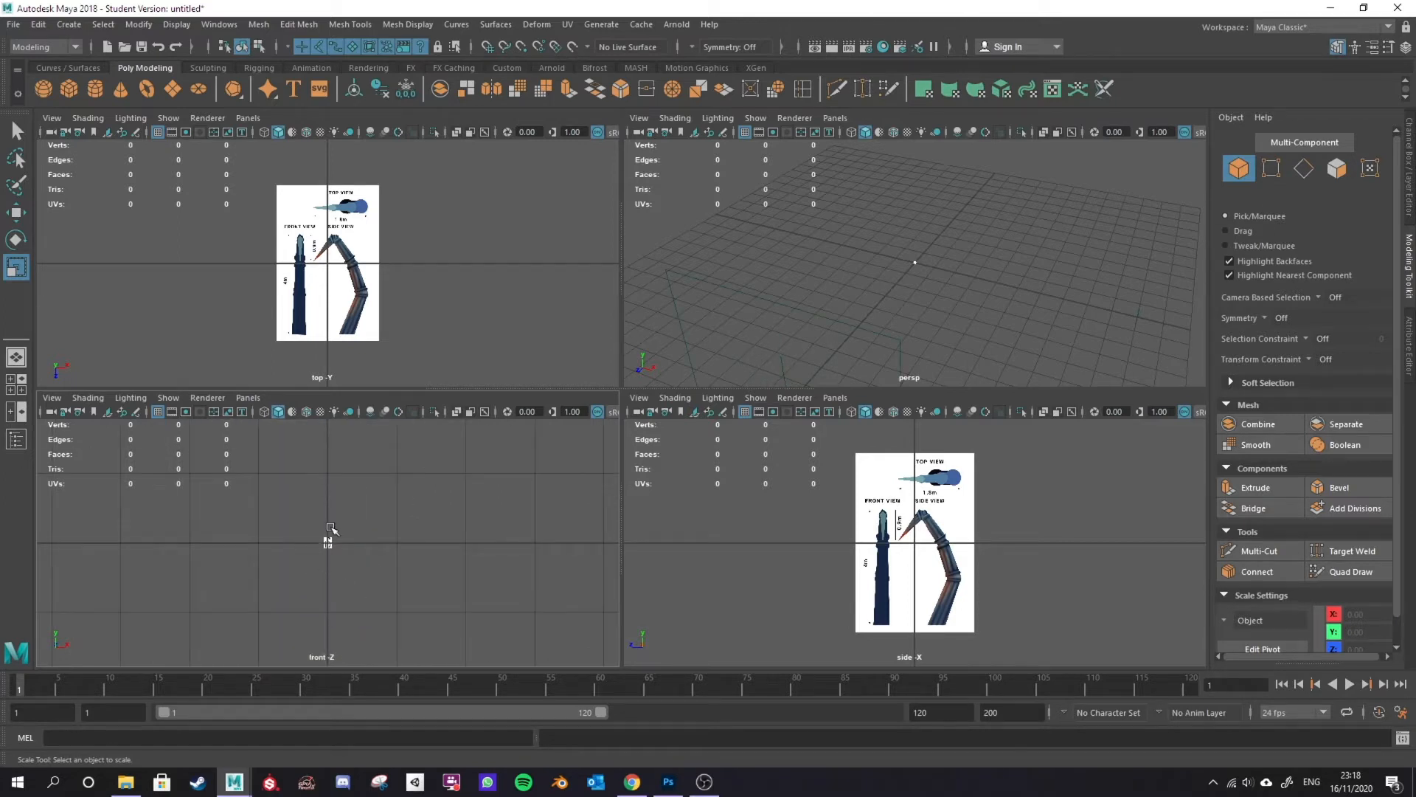
scroll(335, 510, down, 2)
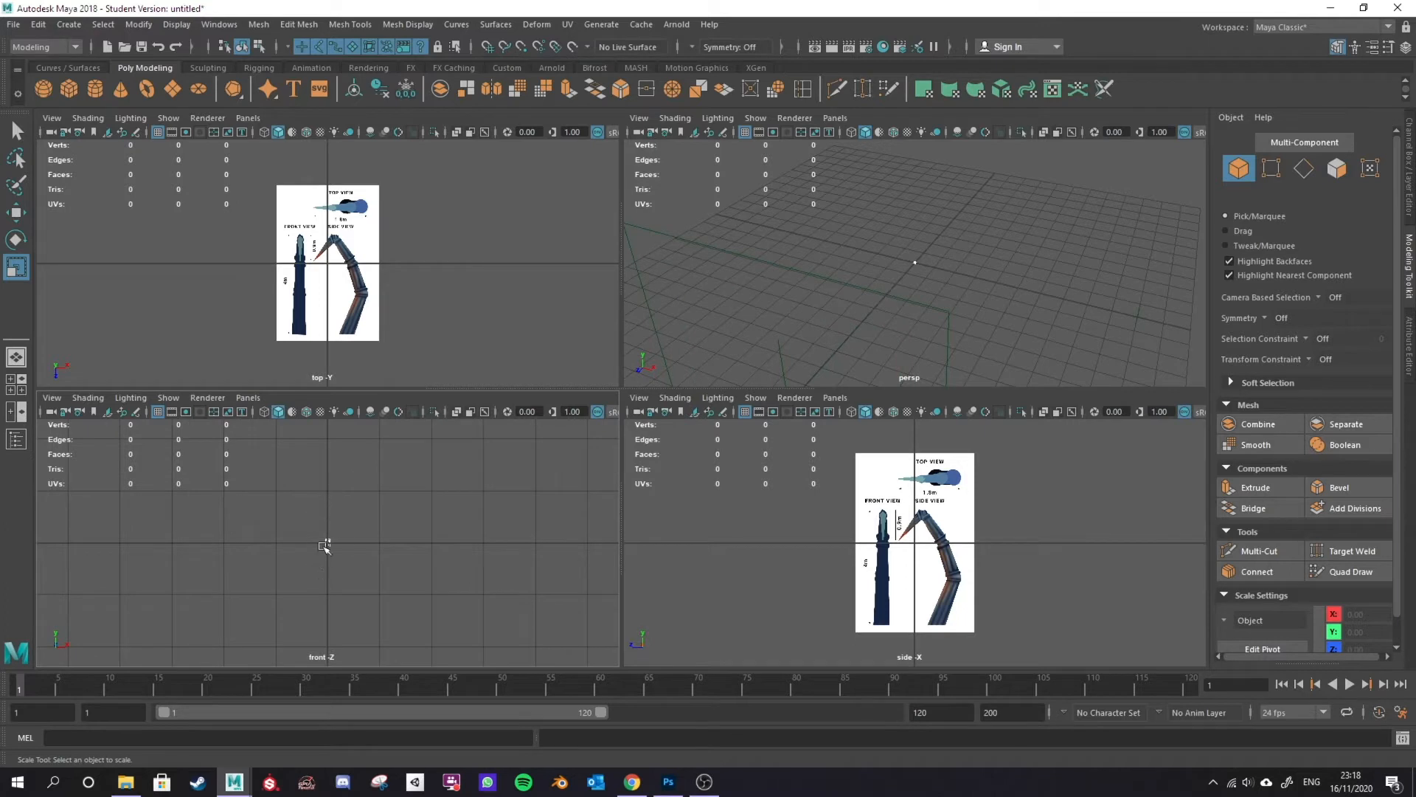
scroll(356, 562, up, 4)
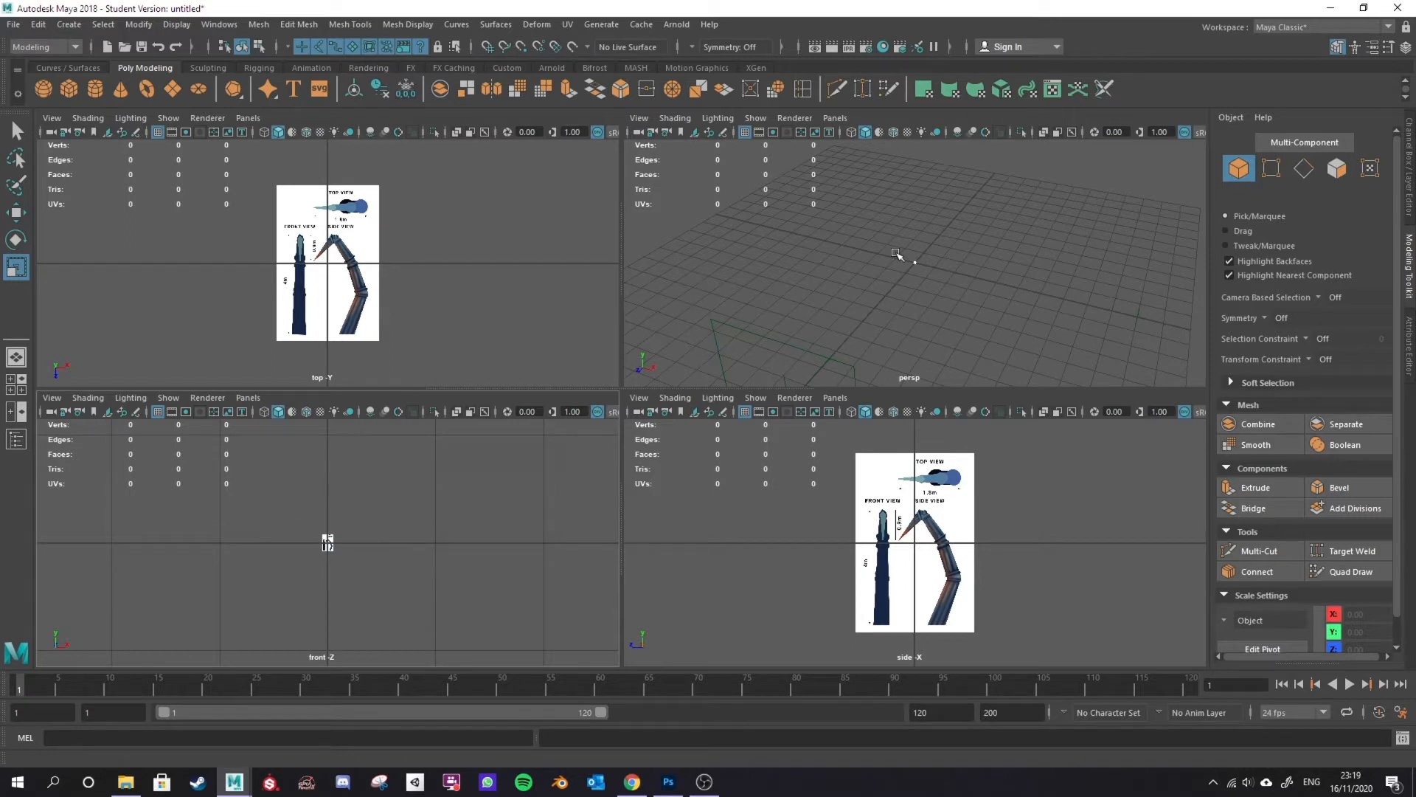
right_click(897, 235)
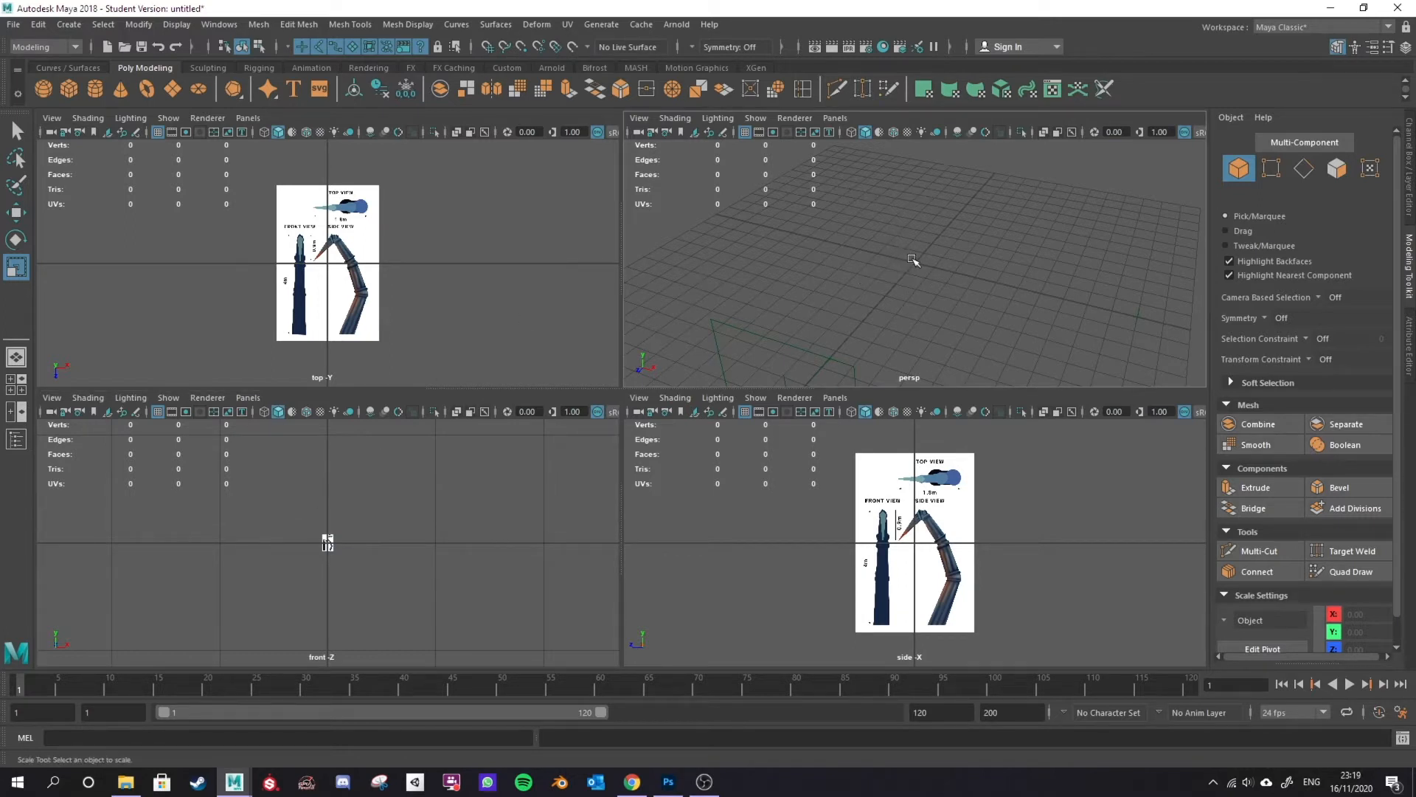
drag(896, 230, 967, 315)
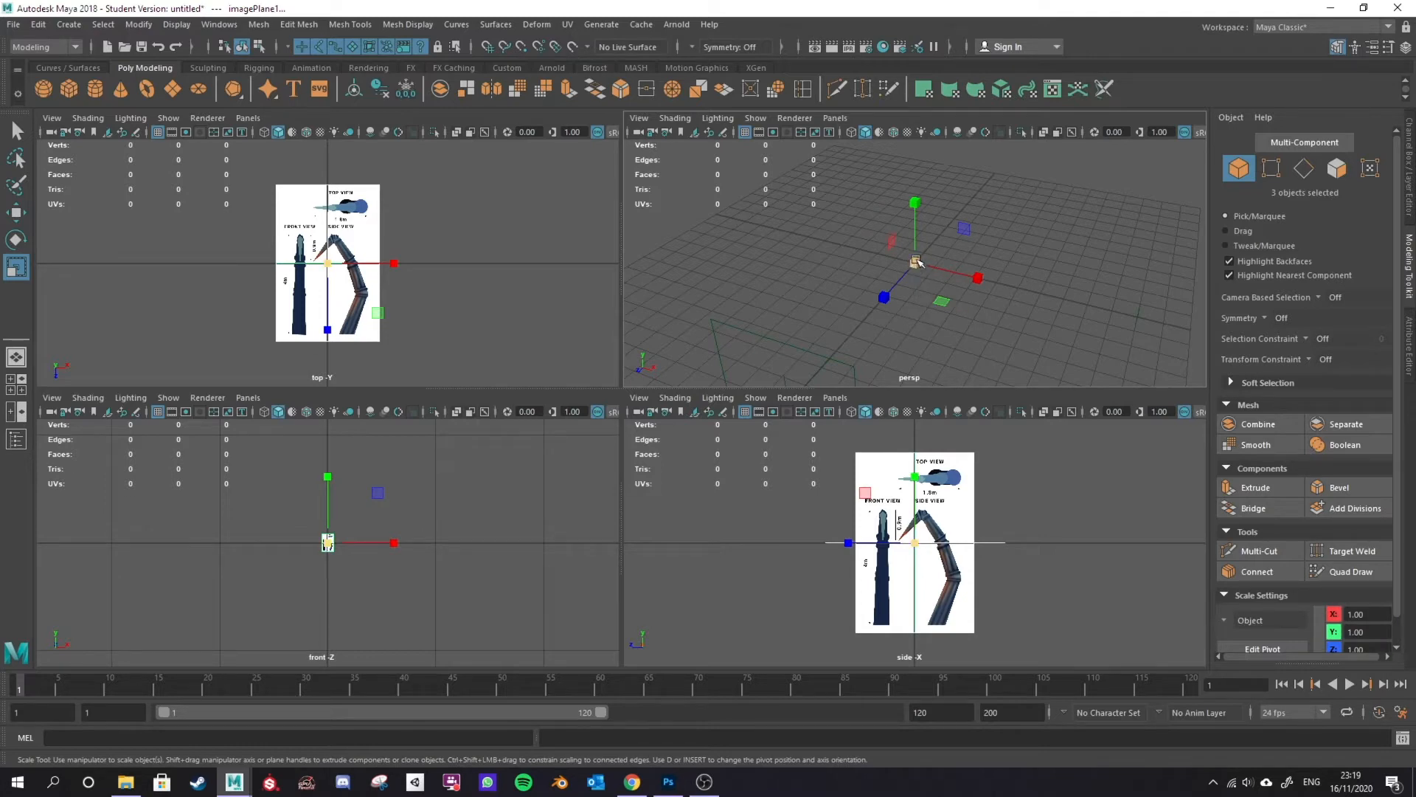
drag(915, 264, 481, 571)
scroll(481, 570, down, 3)
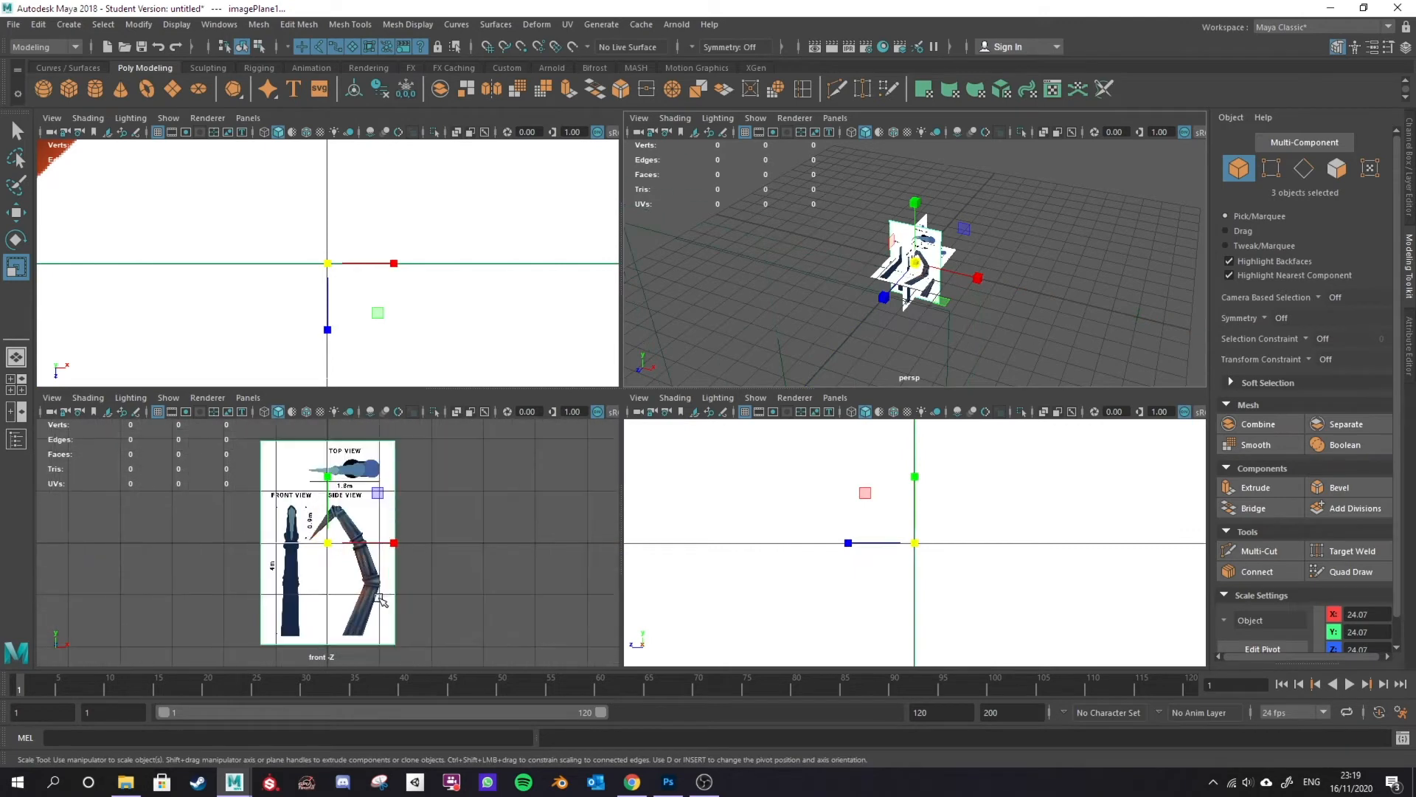
Step: Check the scaled pillar against the front-view grid and reselect the three image planes with the Move tool active
scroll(334, 546, up, 4)
alt+middle_drag(345, 609, 379, 525)
scroll(369, 530, down, 5)
alt+middle_drag(499, 522, 456, 555)
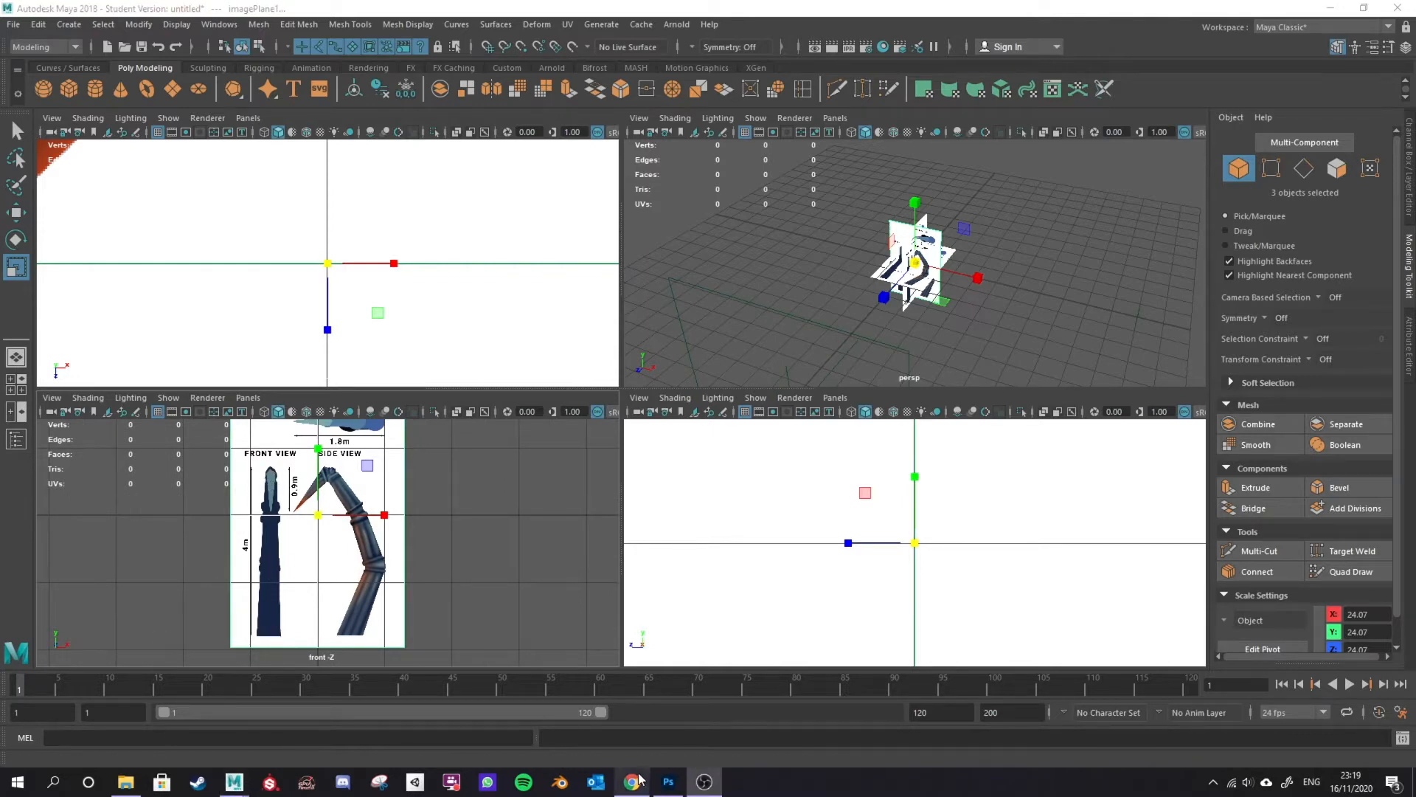
scroll(331, 515, down, 2)
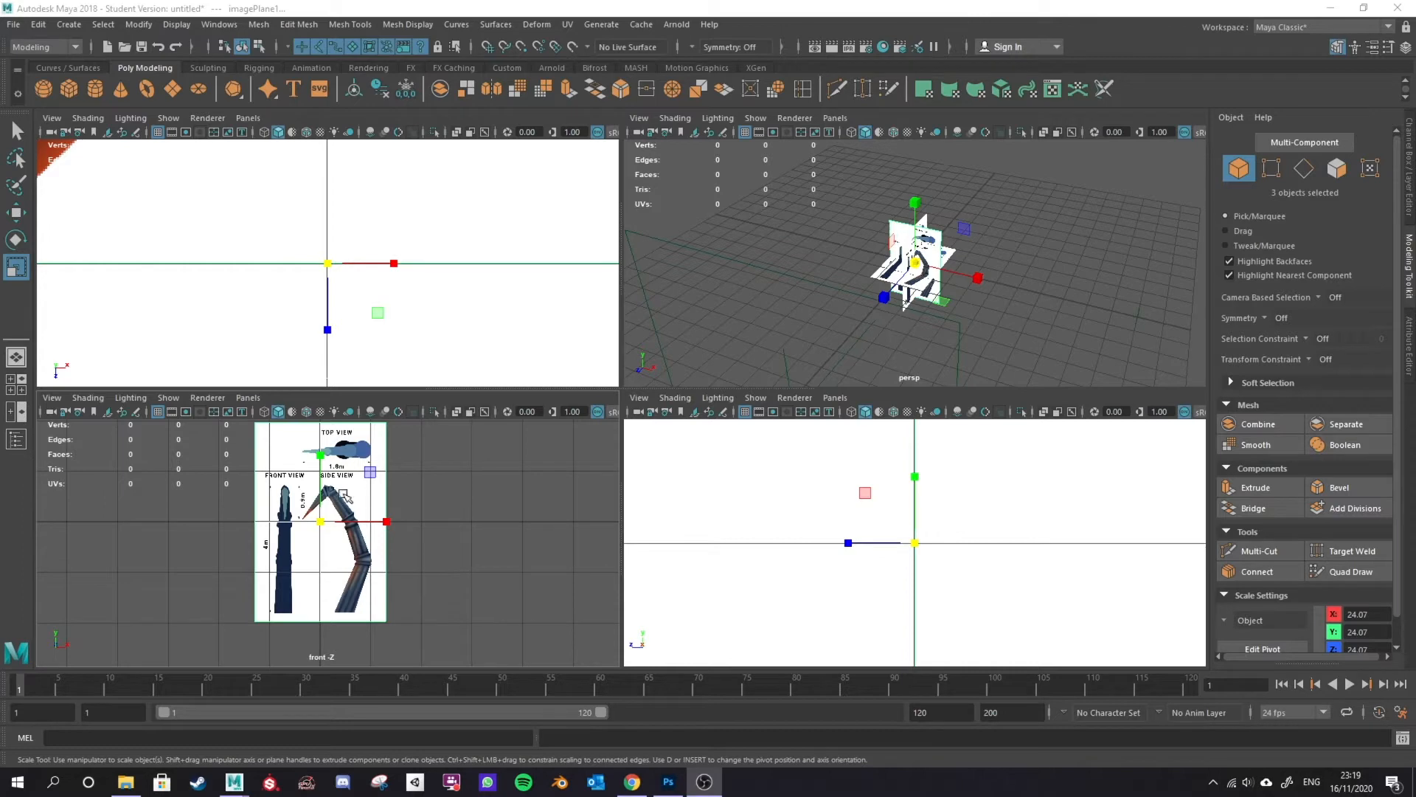
drag(829, 180, 985, 304)
key(w)
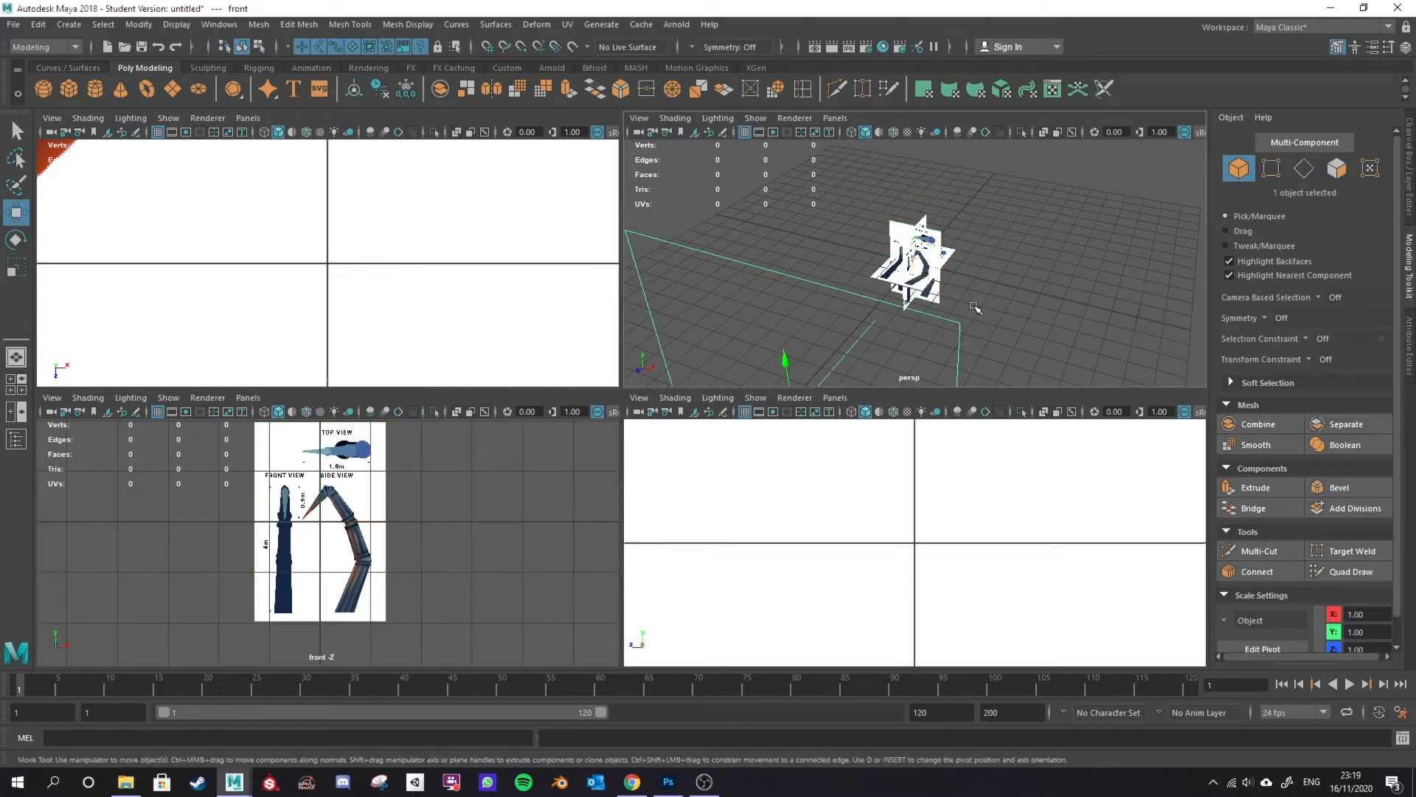
click(987, 228)
drag(976, 207, 885, 300)
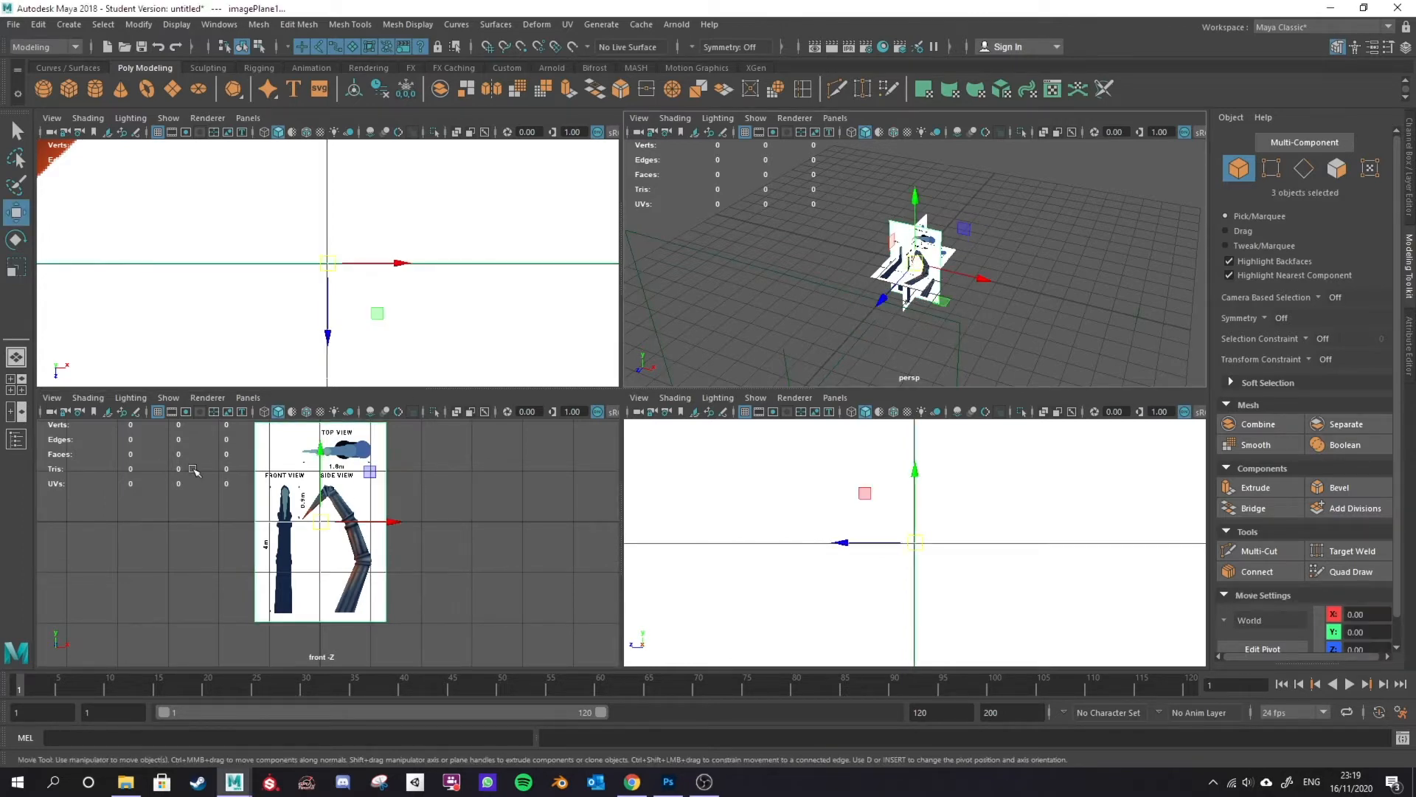
Step: Move the three image planes to about X 70.45, Y 178.83, placing the base of the front-view pillar at the origin
drag(321, 453, 322, 417)
scroll(338, 520, down, 2)
scroll(336, 519, down, 3)
alt+middle_drag(338, 521, 336, 571)
scroll(298, 546, up, 7)
scroll(317, 515, down, 3)
drag(327, 496, 327, 451)
drag(404, 529, 425, 521)
scroll(321, 614, up, 3)
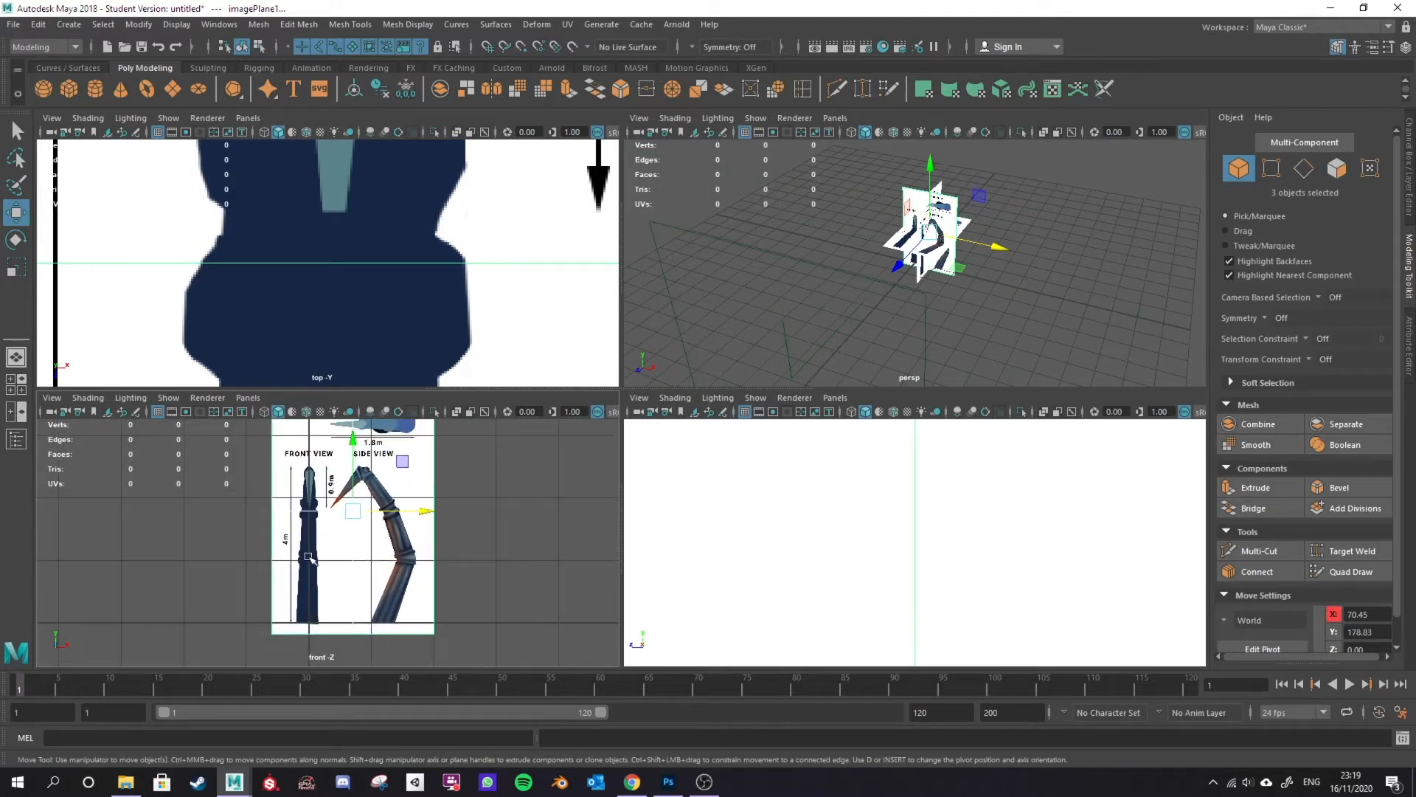
Step: Move the shared pivot of the image planes to the base of the front-view pillar, snapped to the grid origin
scroll(332, 568, up, 4)
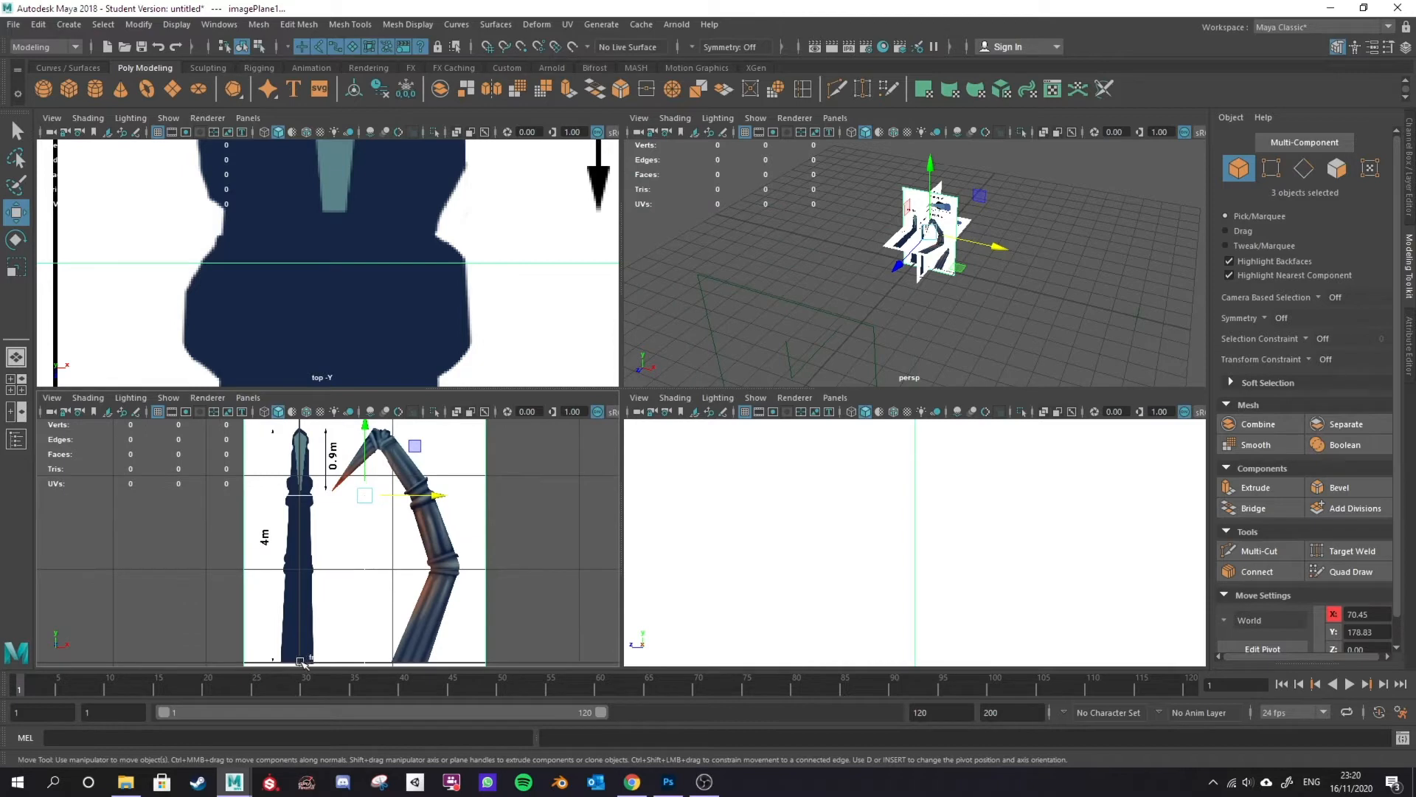
scroll(322, 614, down, 3)
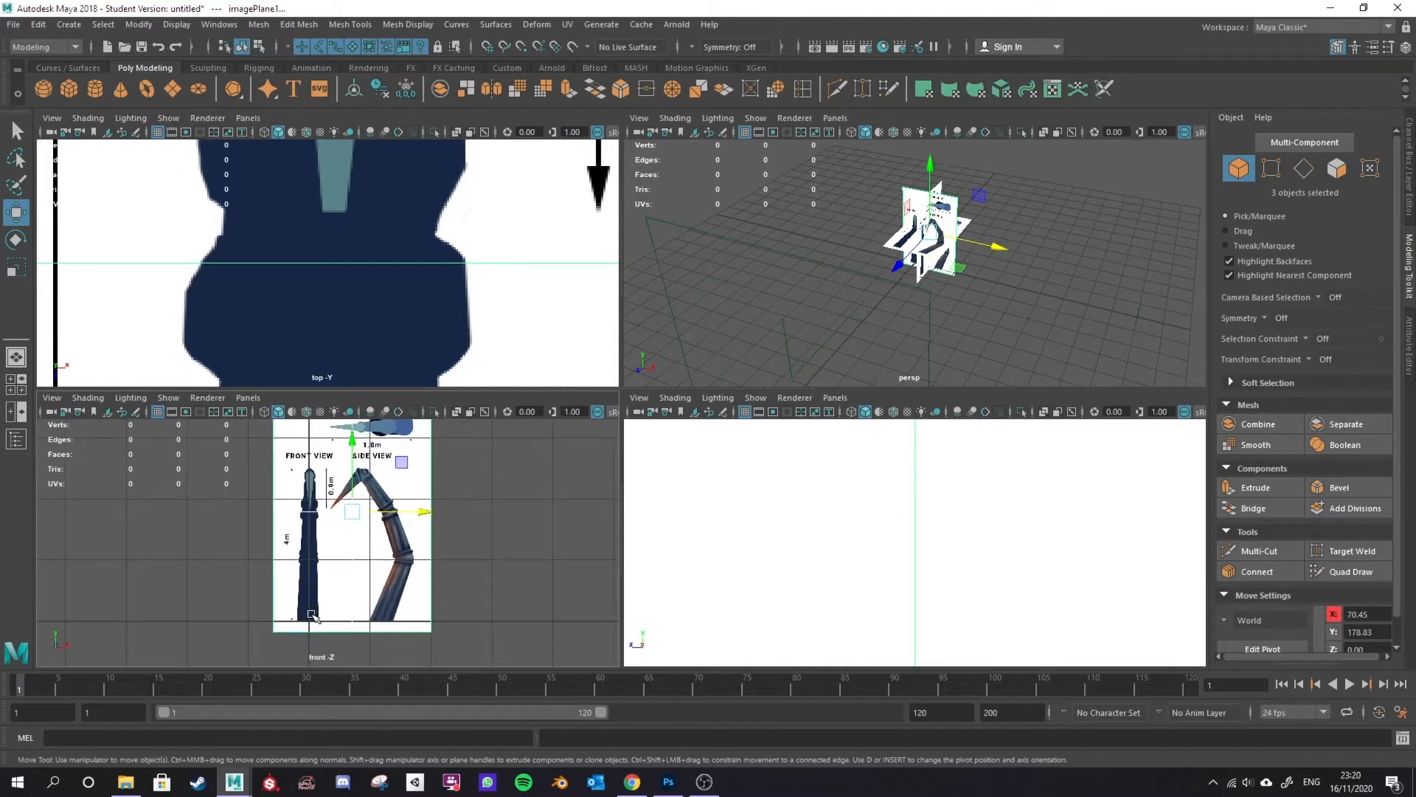
key(d)
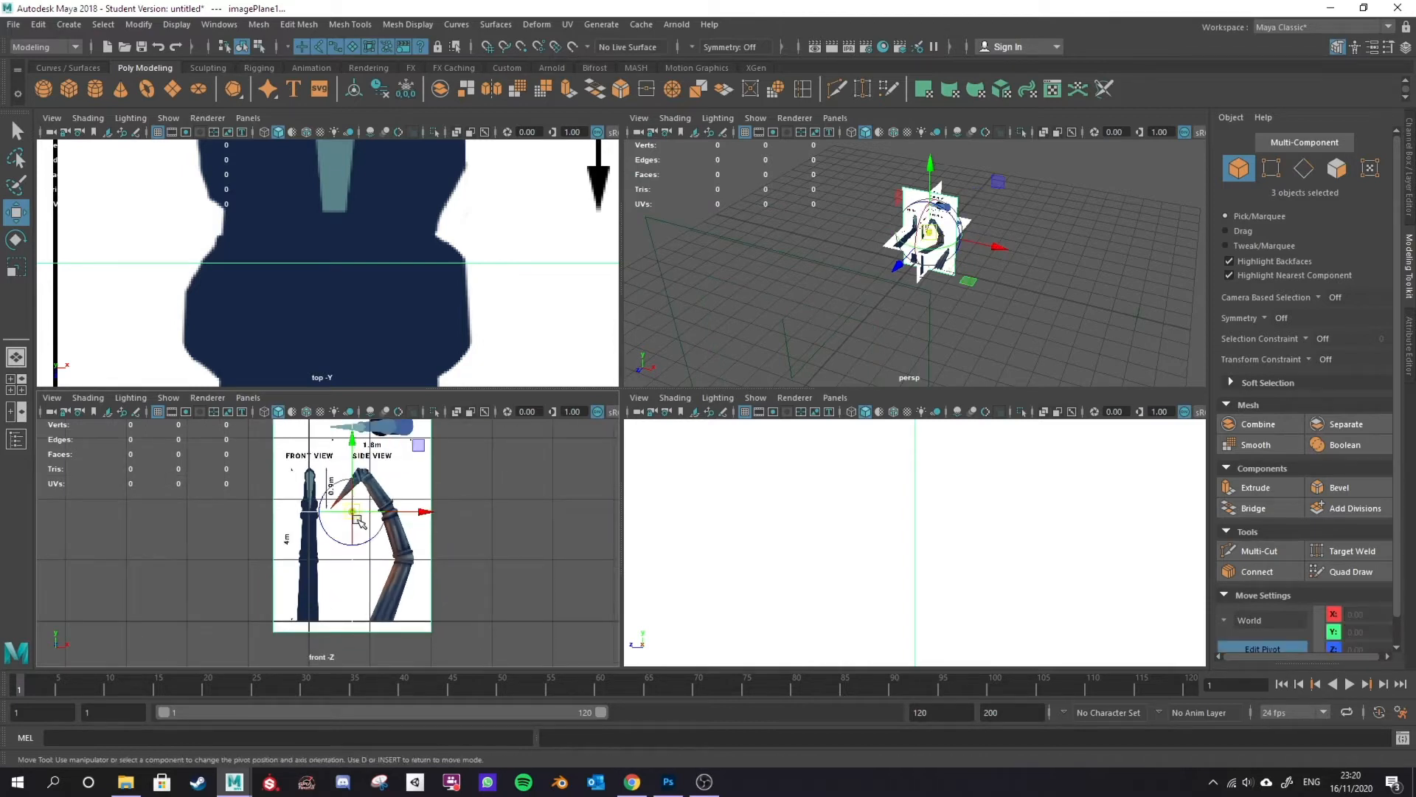
drag(417, 445, 315, 620)
key(x)
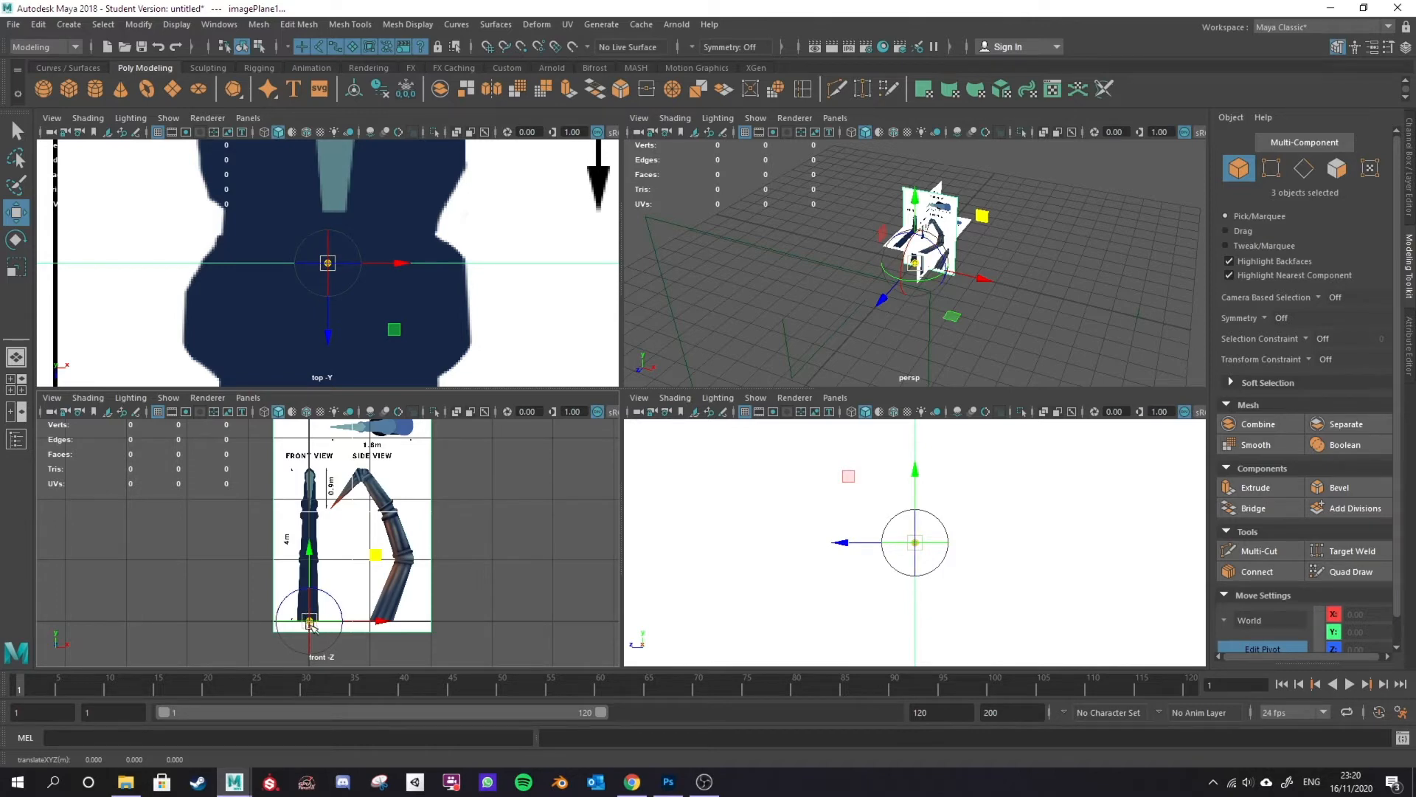
Step: Snap the image planes' shared pivot onto the grid origin in the front view and finish editing the pivot
key(x)
mouse_move(307, 623)
mouse_down()
mouse_move(377, 555)
mouse_move(247, 580)
mouse_move(318, 630)
mouse_up()
scroll(382, 566, down, 1)
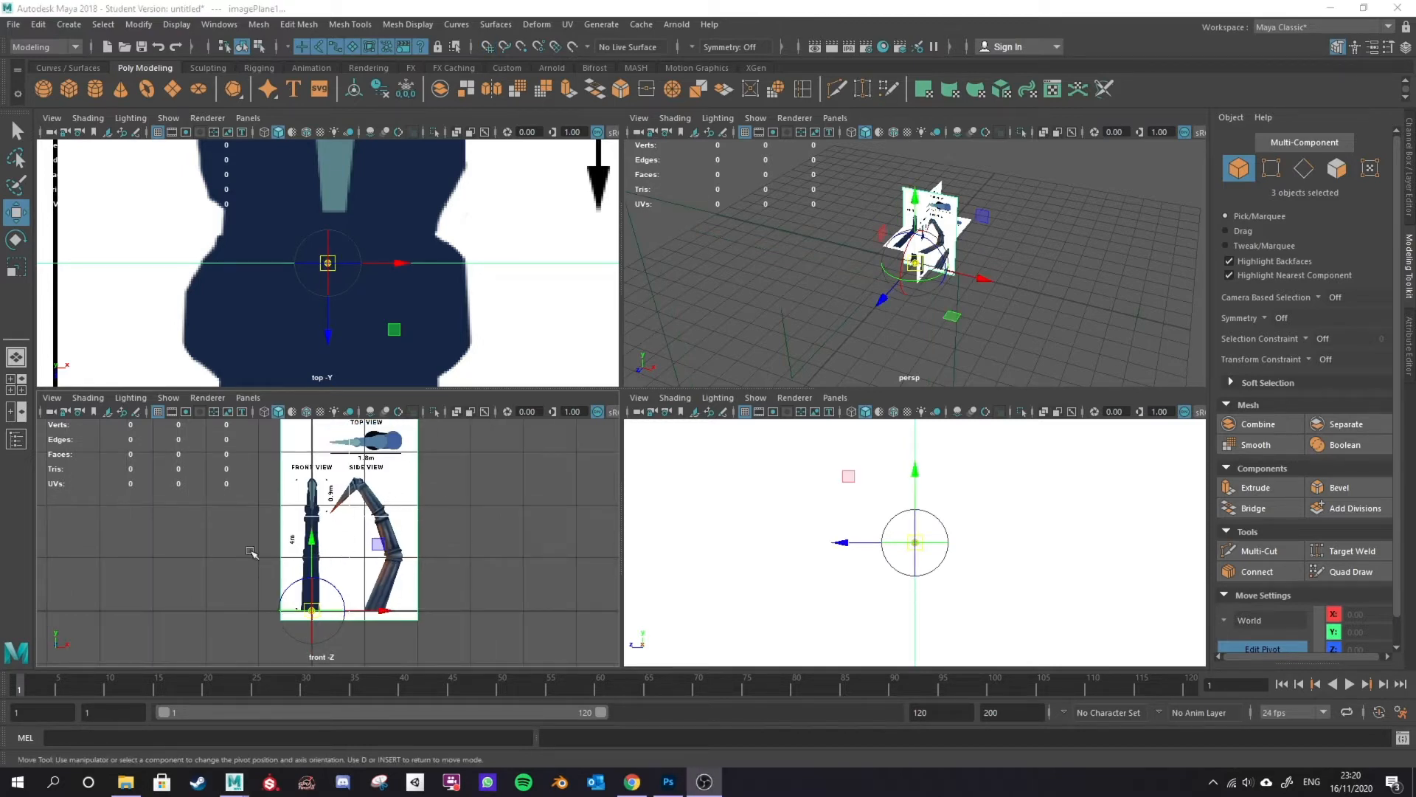
drag(875, 188, 1021, 302)
click(1011, 180)
drag(1012, 179, 894, 243)
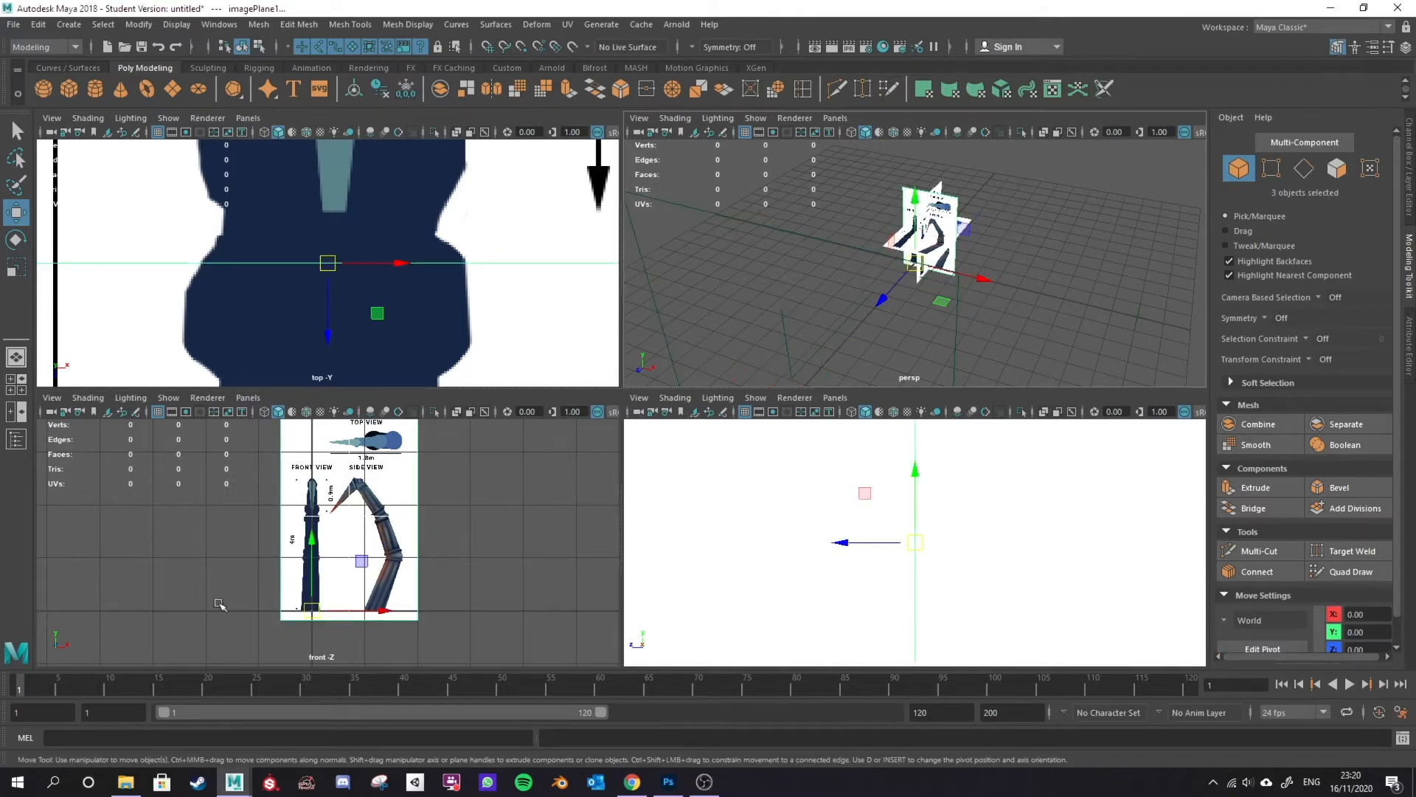
Step: Scale the three image planes uniformly to about 38.73 so the 4 m front-view pillar spans four grid squares
key(r)
drag(316, 610, 445, 503)
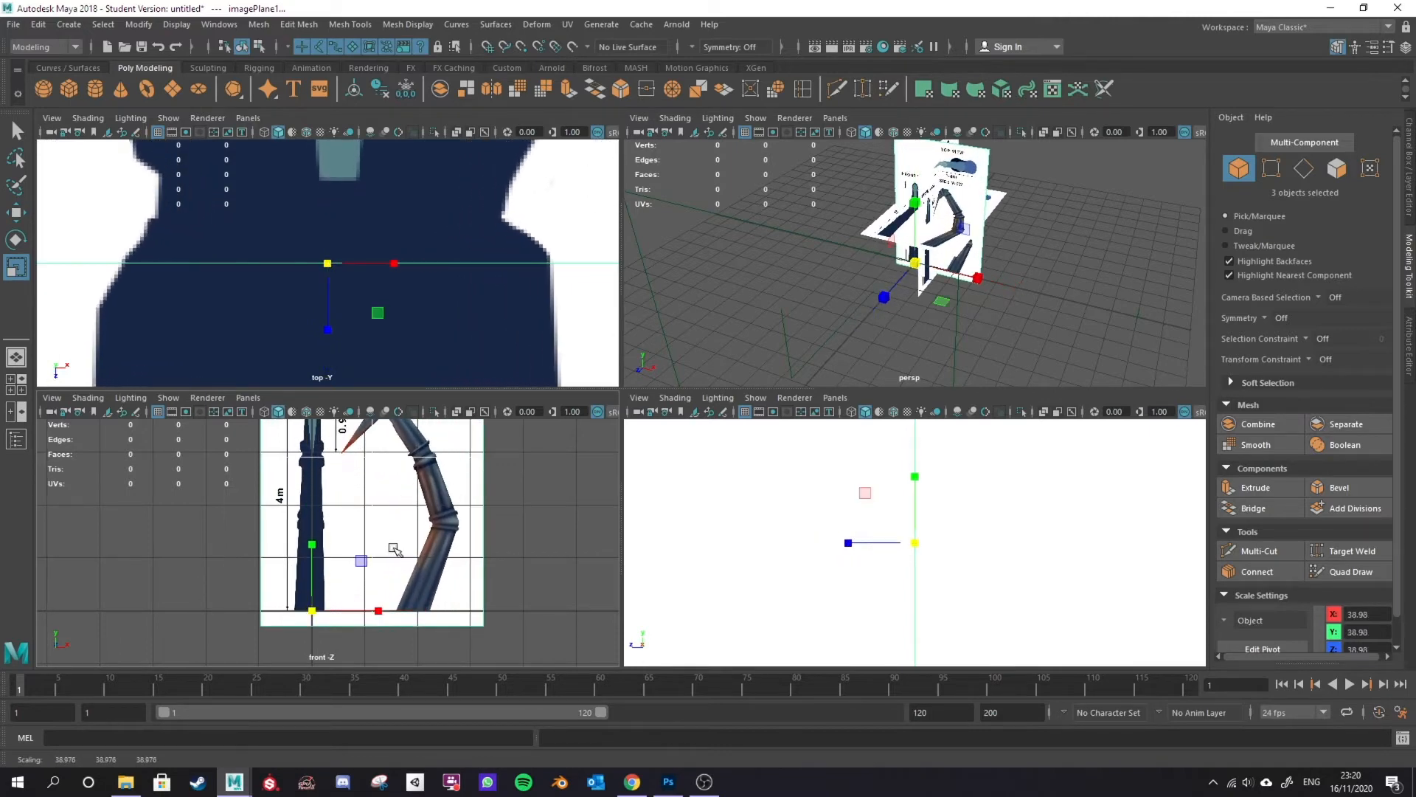
scroll(391, 552, down, 3)
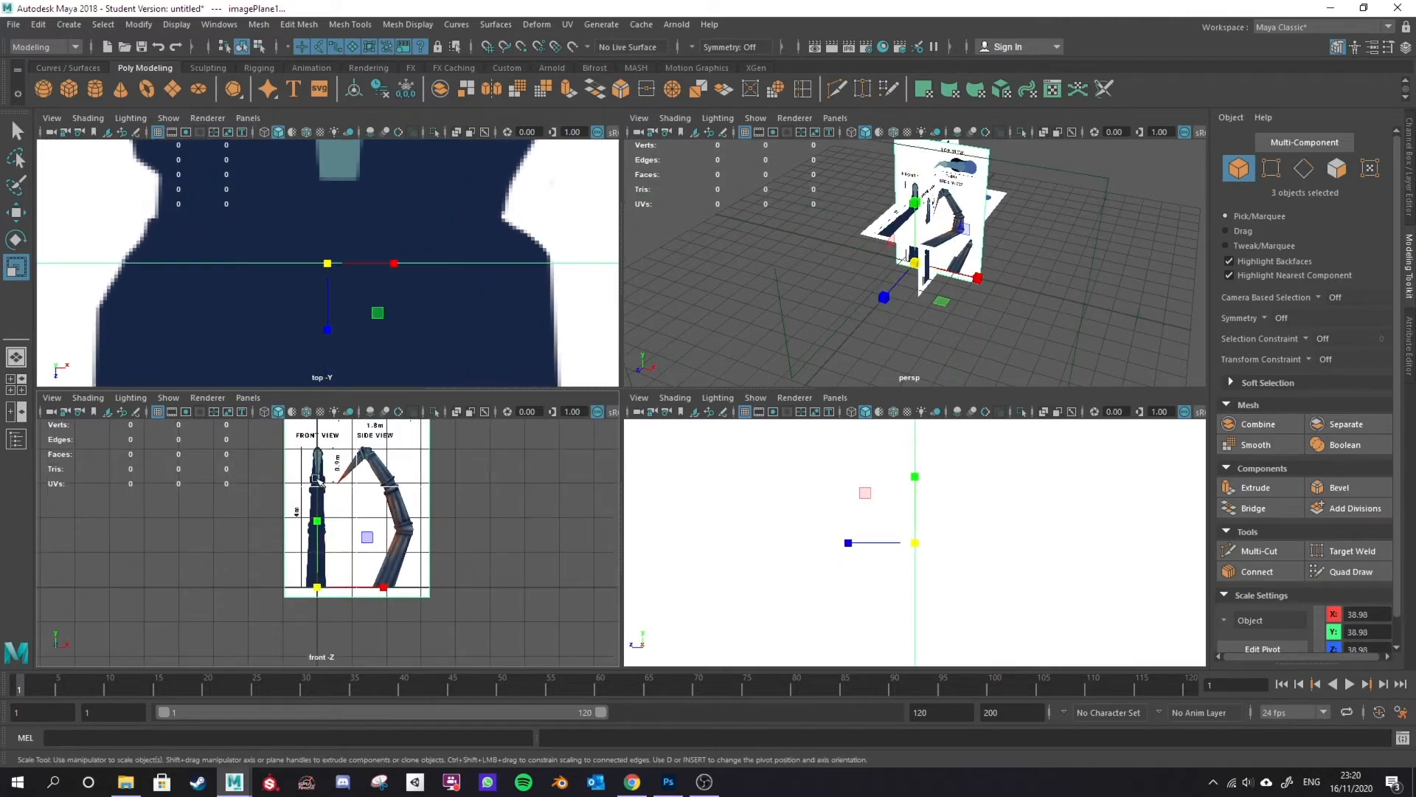
drag(318, 589, 319, 594)
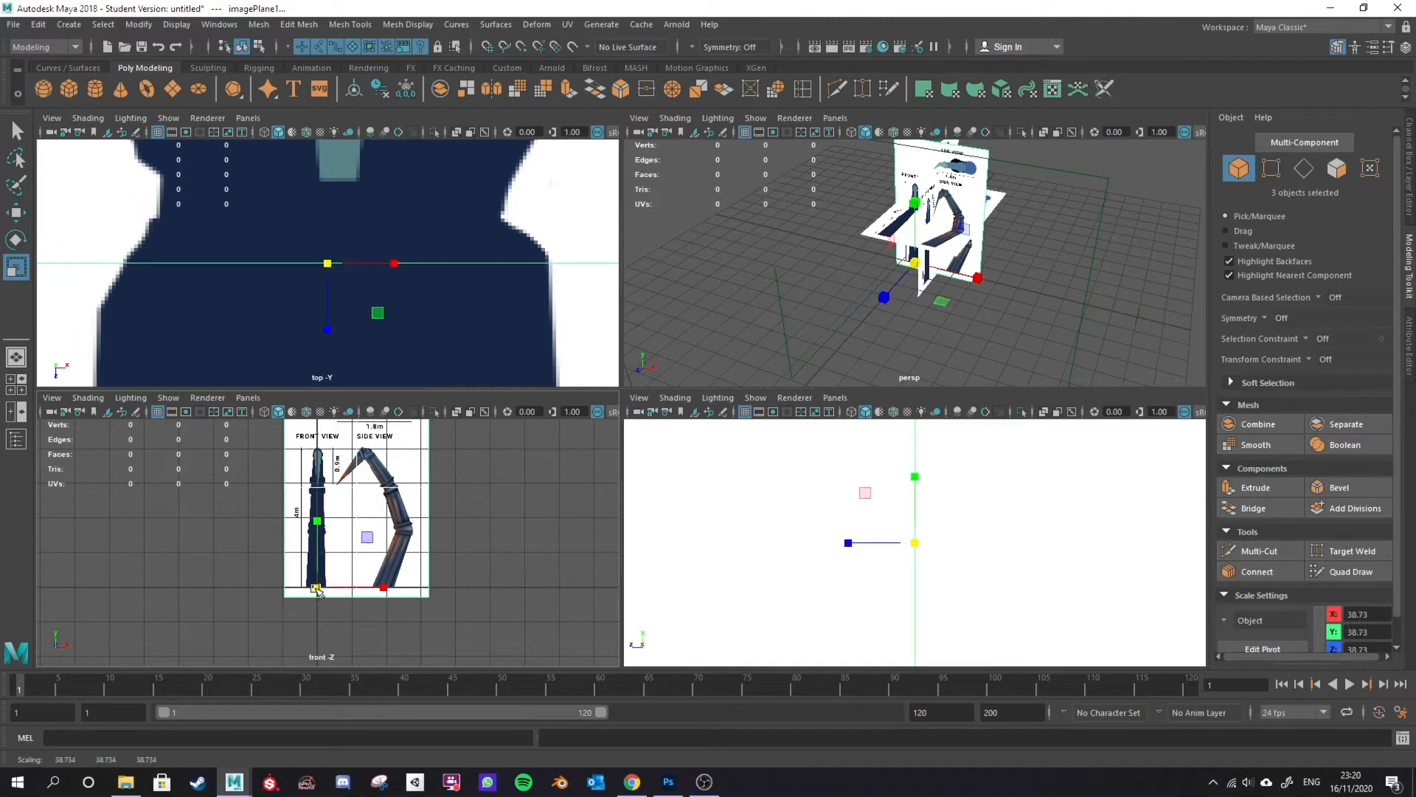
Step: Examine the scaled pillar's top and base against the front-view grid lines to check its 4 m height
scroll(320, 594, up, 4)
alt+middle_drag(532, 548, 506, 629)
scroll(287, 592, down, 1)
scroll(280, 605, up, 4)
scroll(279, 606, up, 4)
mouse_move(294, 562)
alt+middle_down()
mouse_move(357, 670)
mouse_move(319, 567)
alt+middle_up()
scroll(321, 570, down, 7)
scroll(406, 605, up, 1)
alt+middle_drag(405, 605, 394, 570)
scroll(352, 503, down, 3)
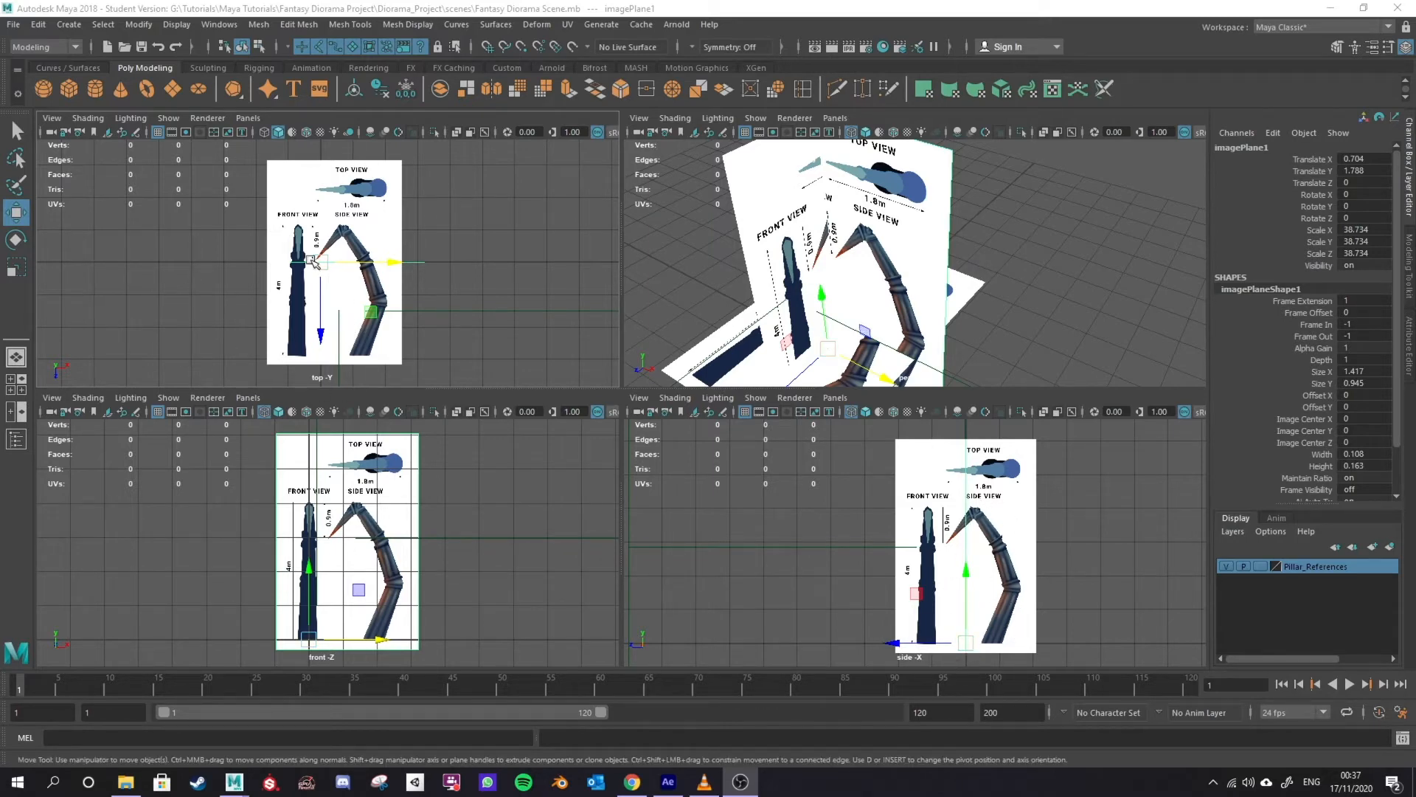
Step: Move the front-view image plane back along Z to about -5.23, away from the modelling area
scroll(875, 219, down, 3)
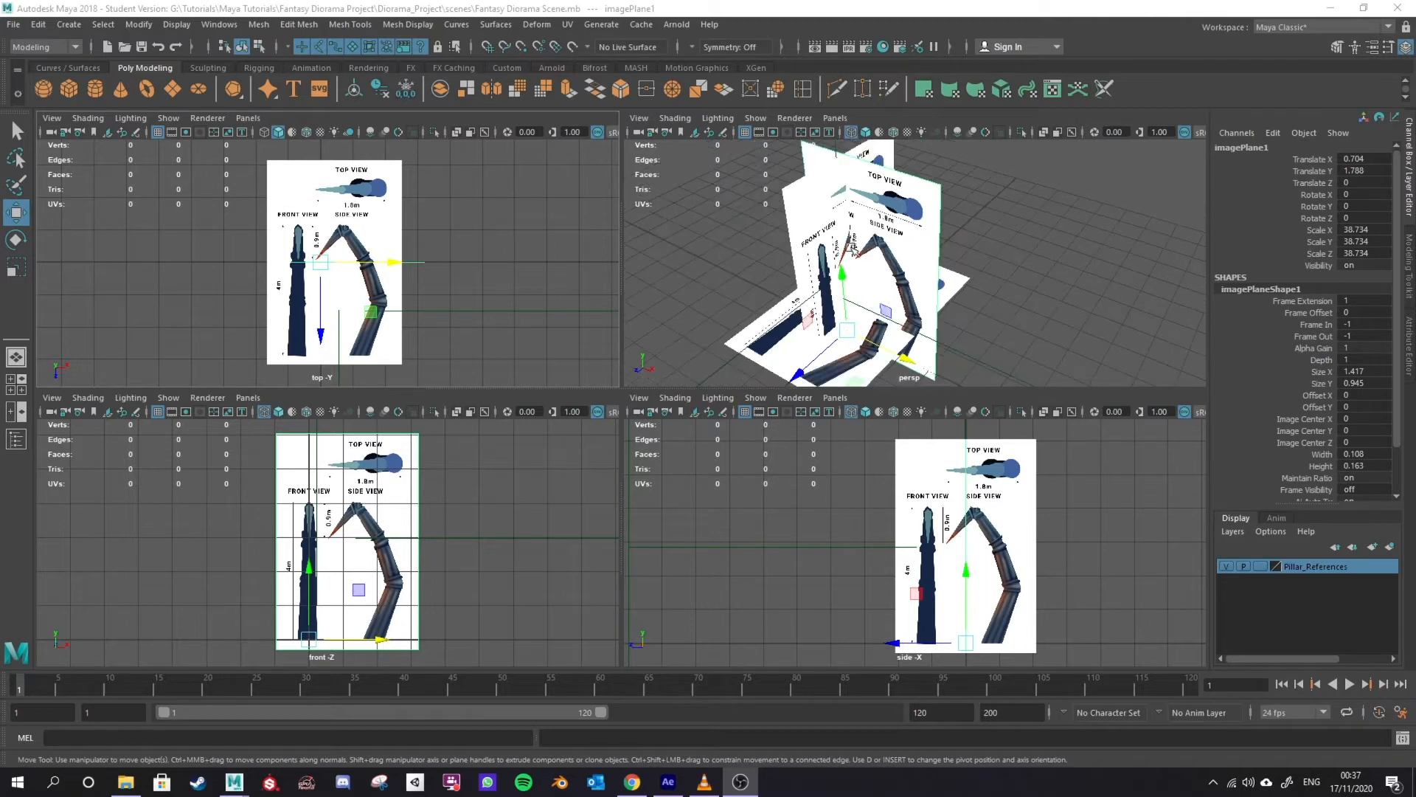
alt+drag(920, 316, 889, 303)
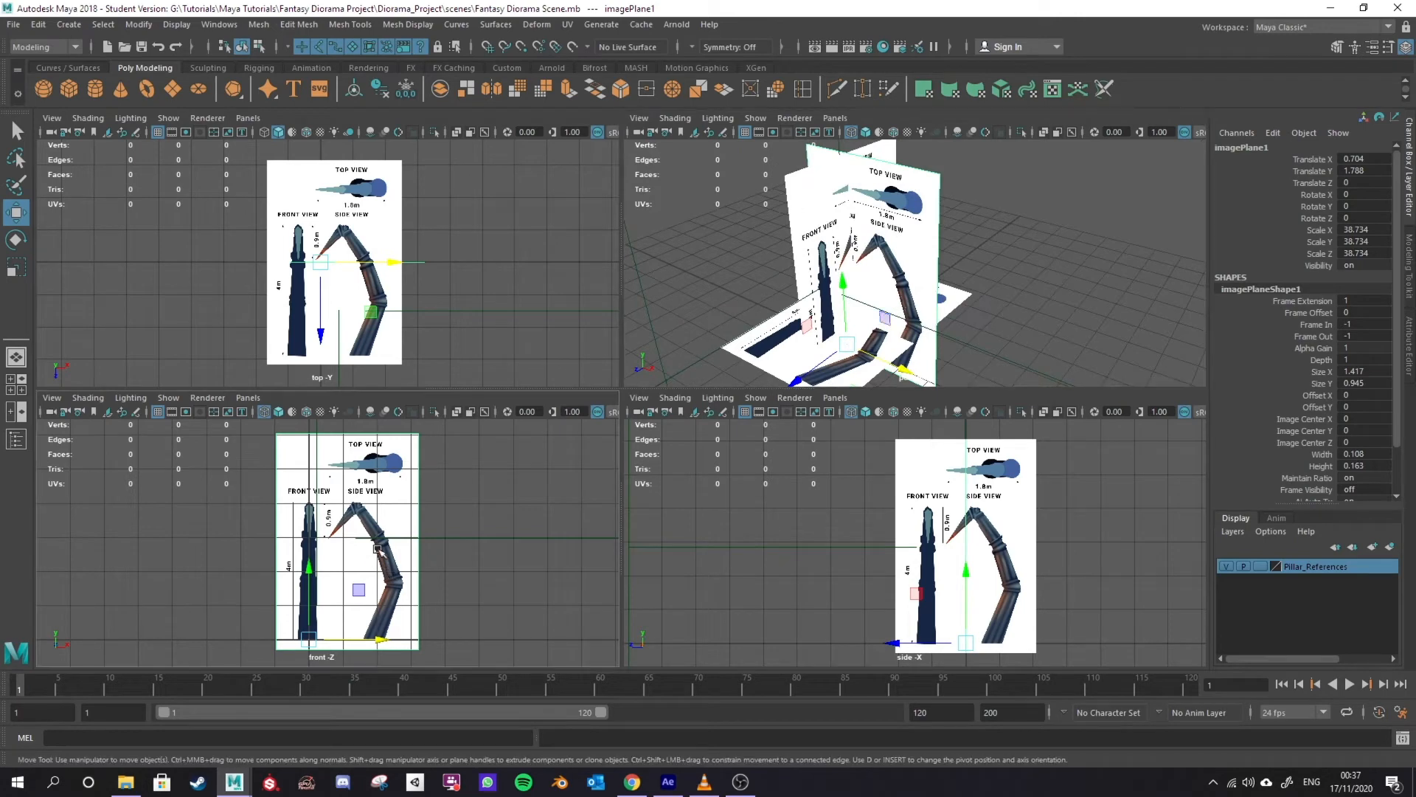
drag(904, 370, 931, 289)
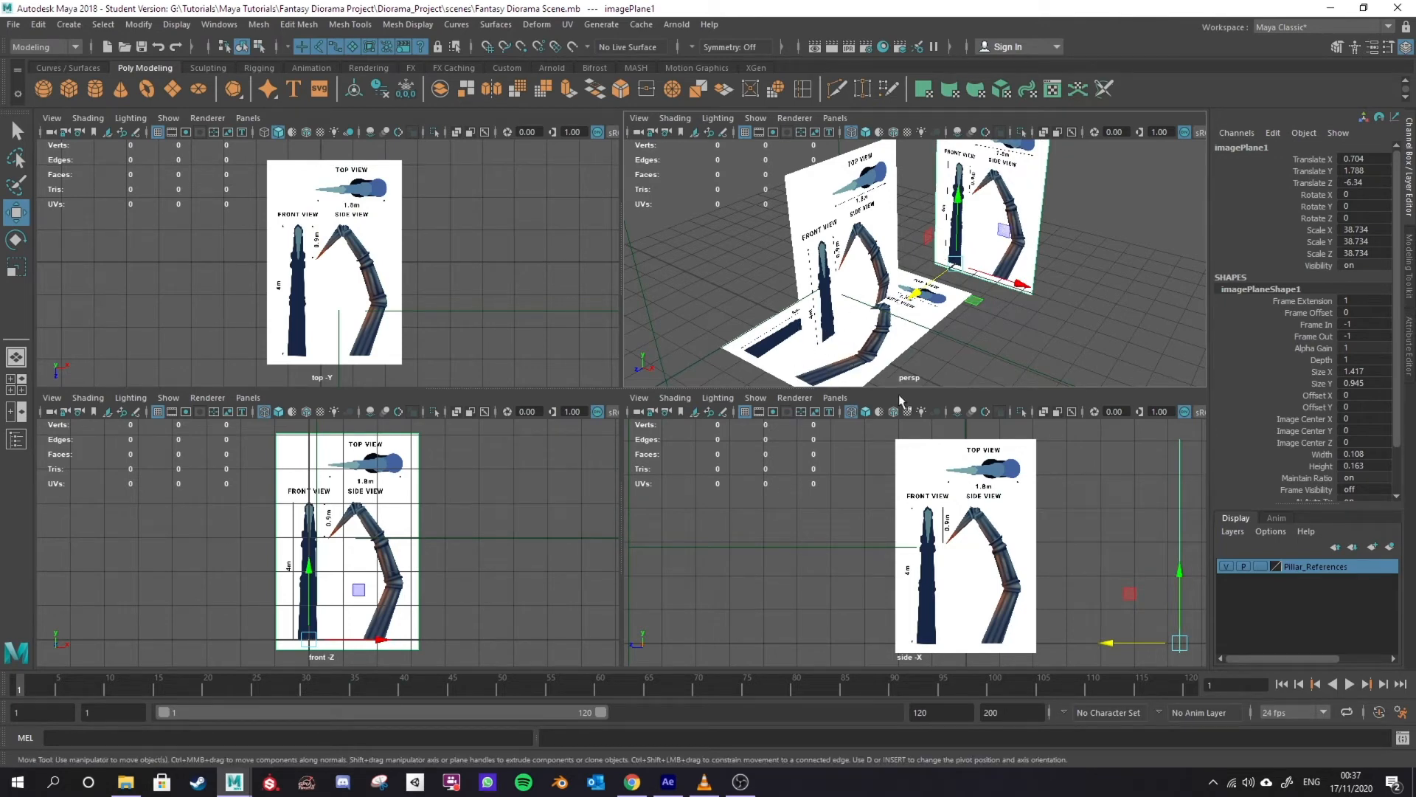
drag(915, 292, 899, 304)
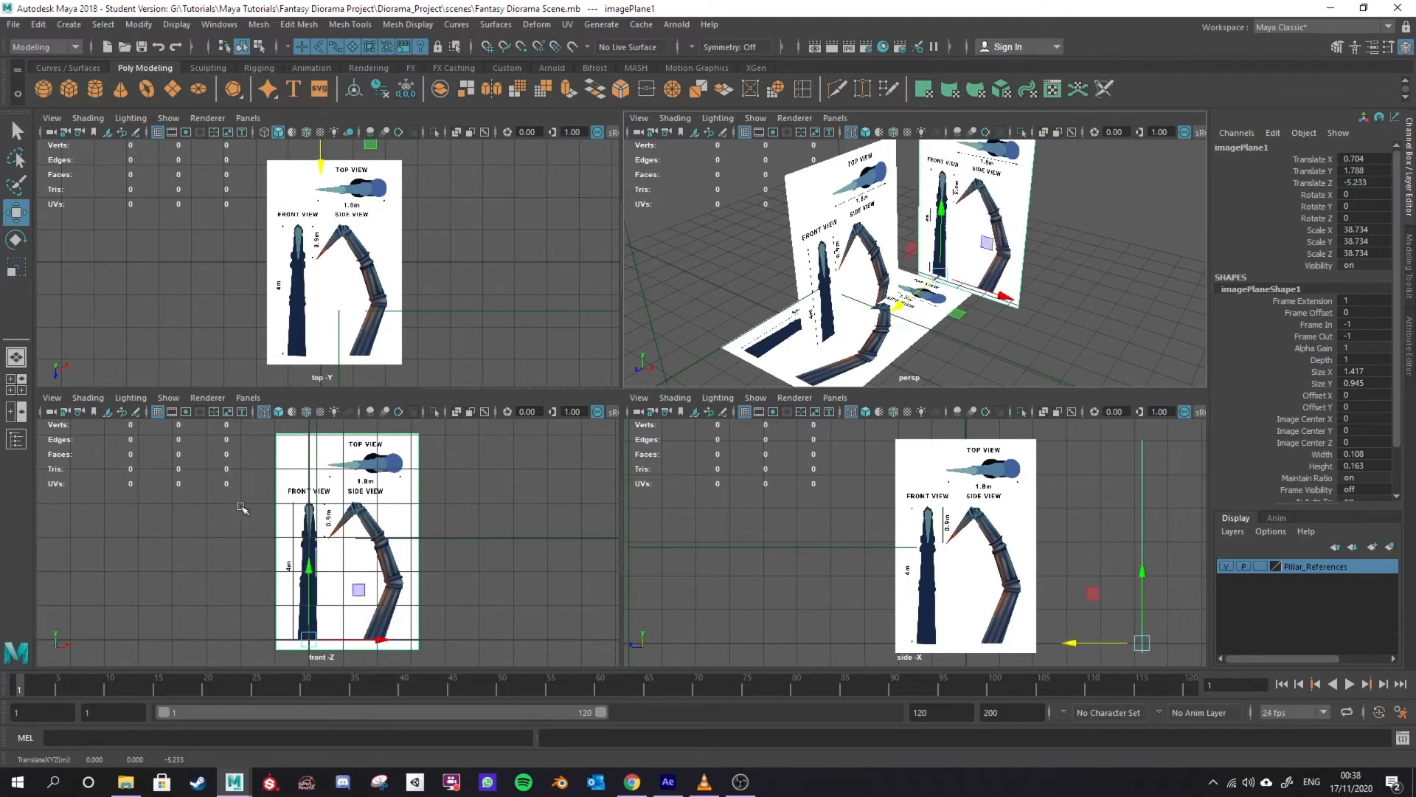
Step: Move the side-view image plane to about X -5.78 and lower the top-view image plane to about Y -3.32
click(820, 211)
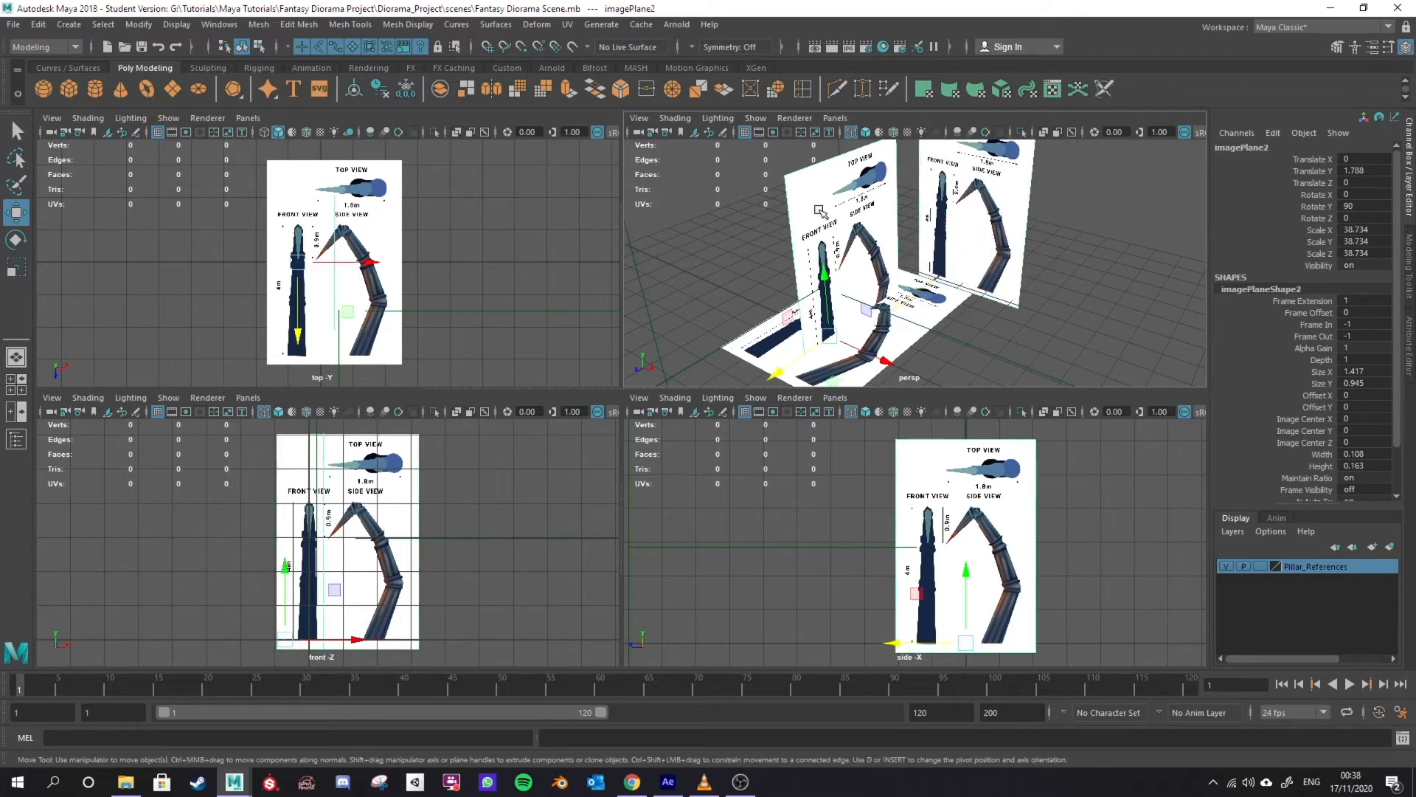
drag(887, 360, 757, 306)
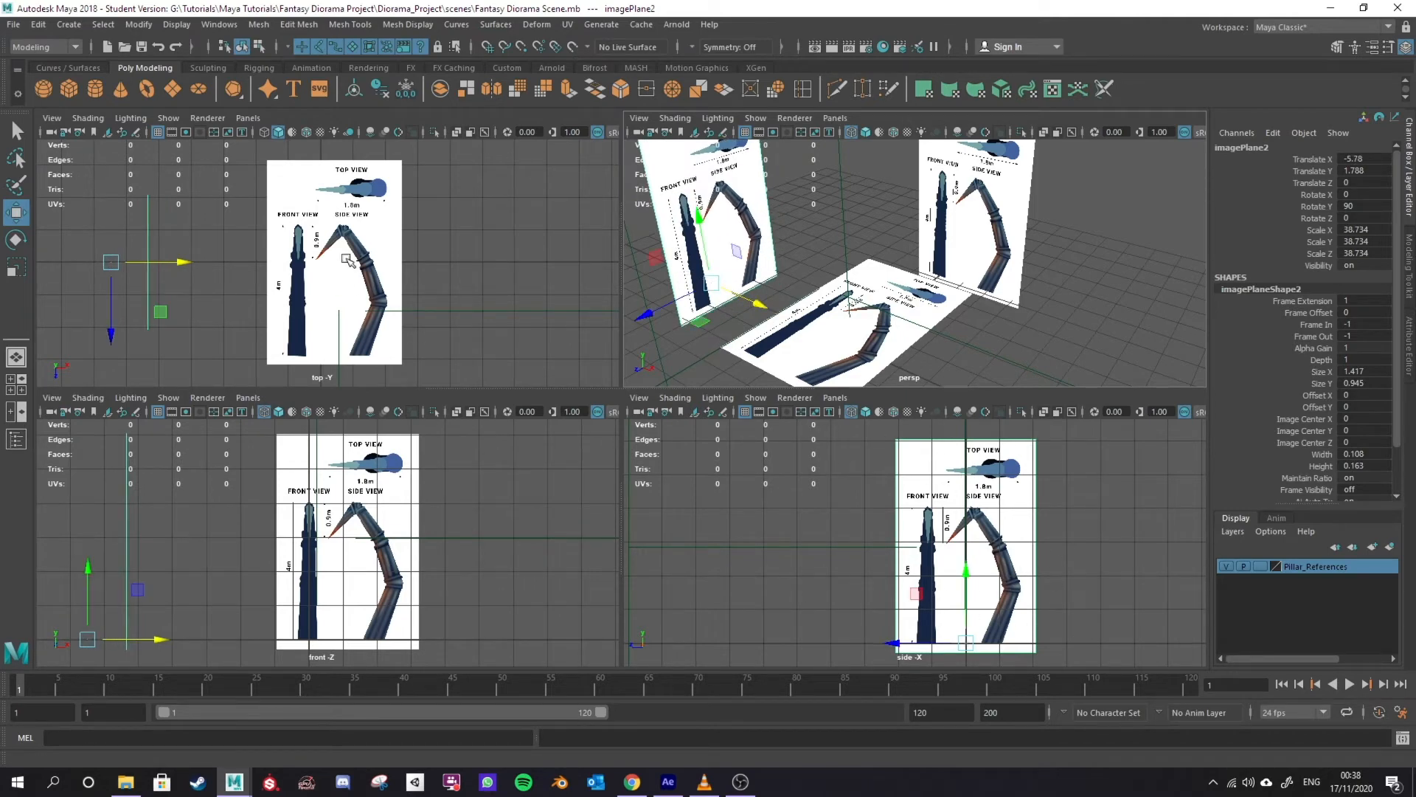
click(849, 328)
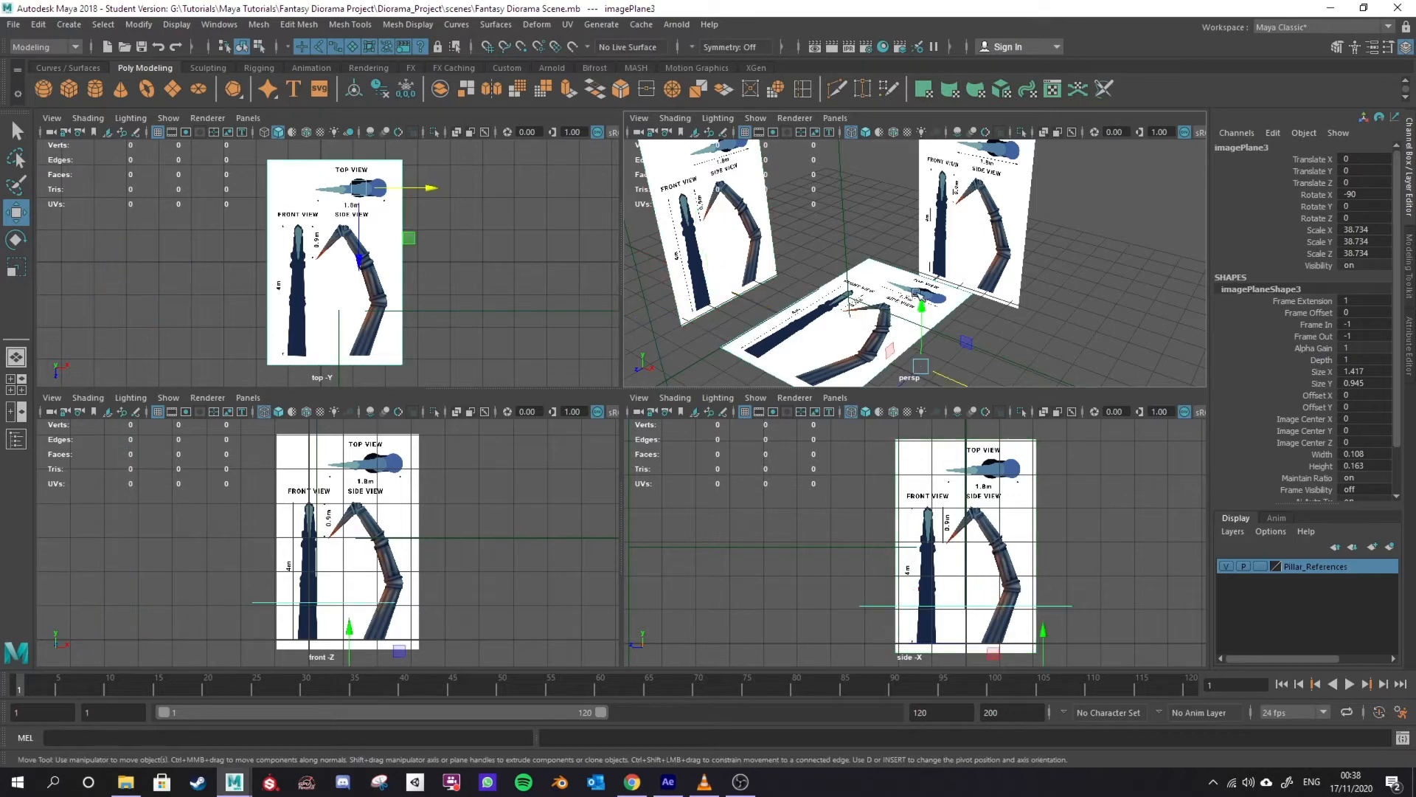
drag(919, 296, 934, 387)
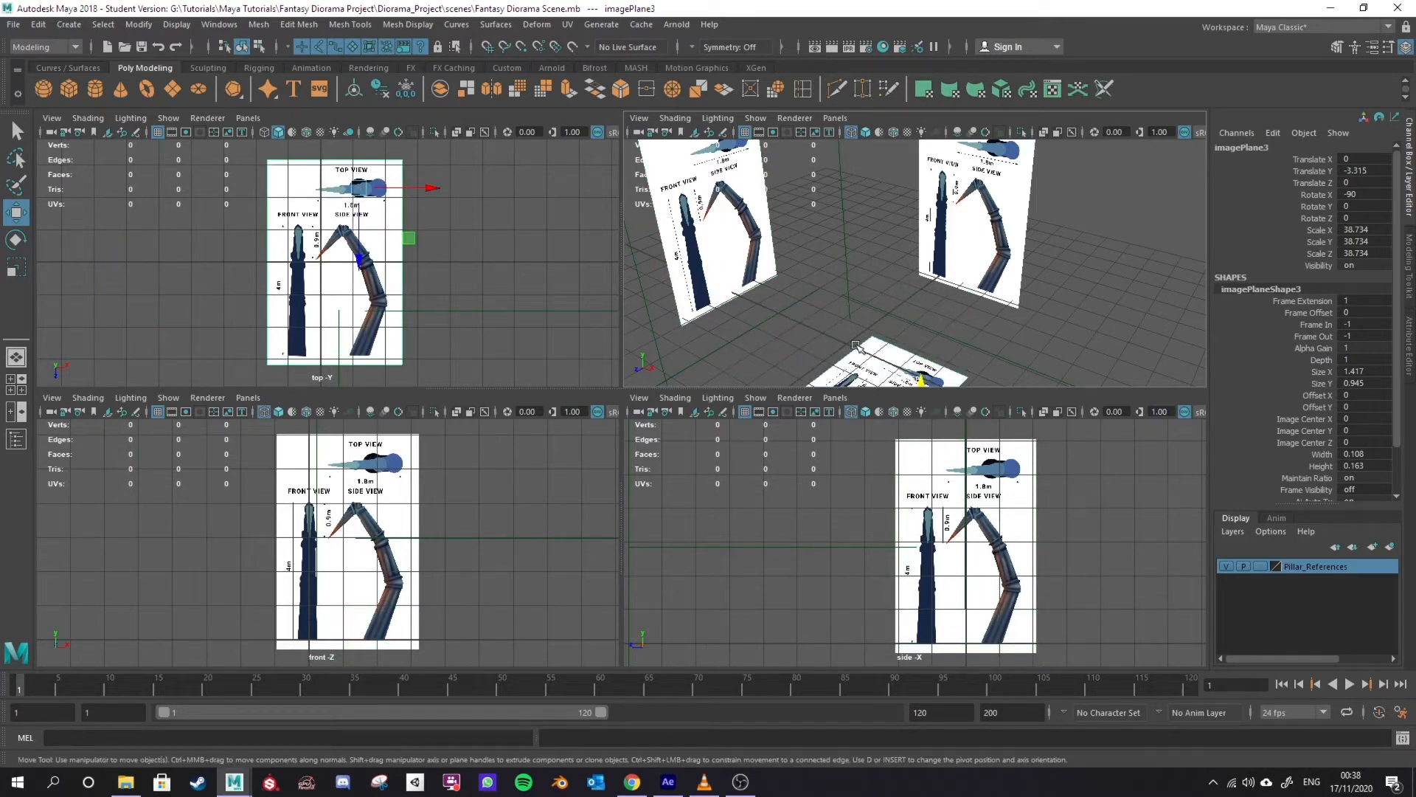
scroll(839, 357, up, 3)
alt+middle_drag(888, 373, 992, 164)
alt+drag(869, 247, 857, 358)
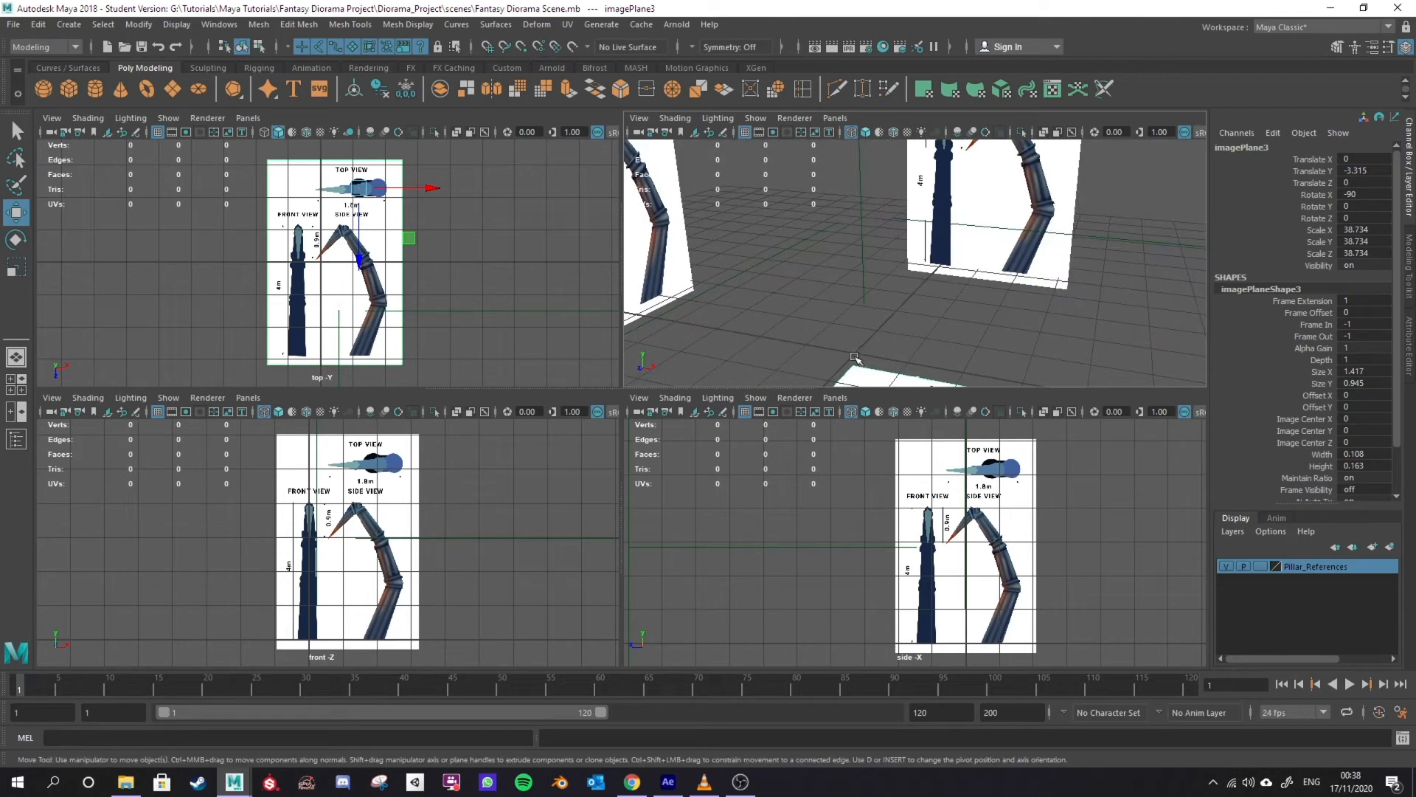
scroll(937, 268, down, 4)
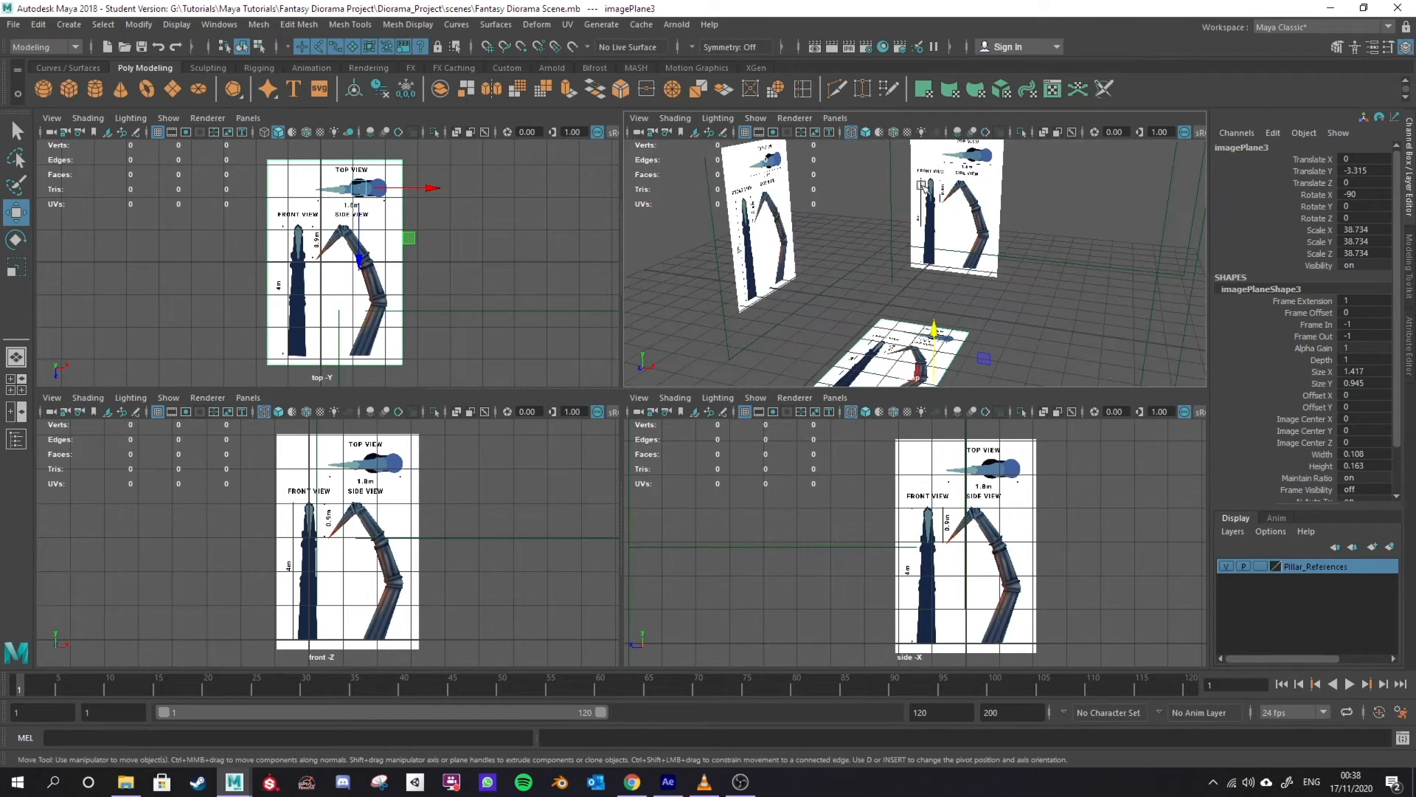
scroll(929, 164, up, 3)
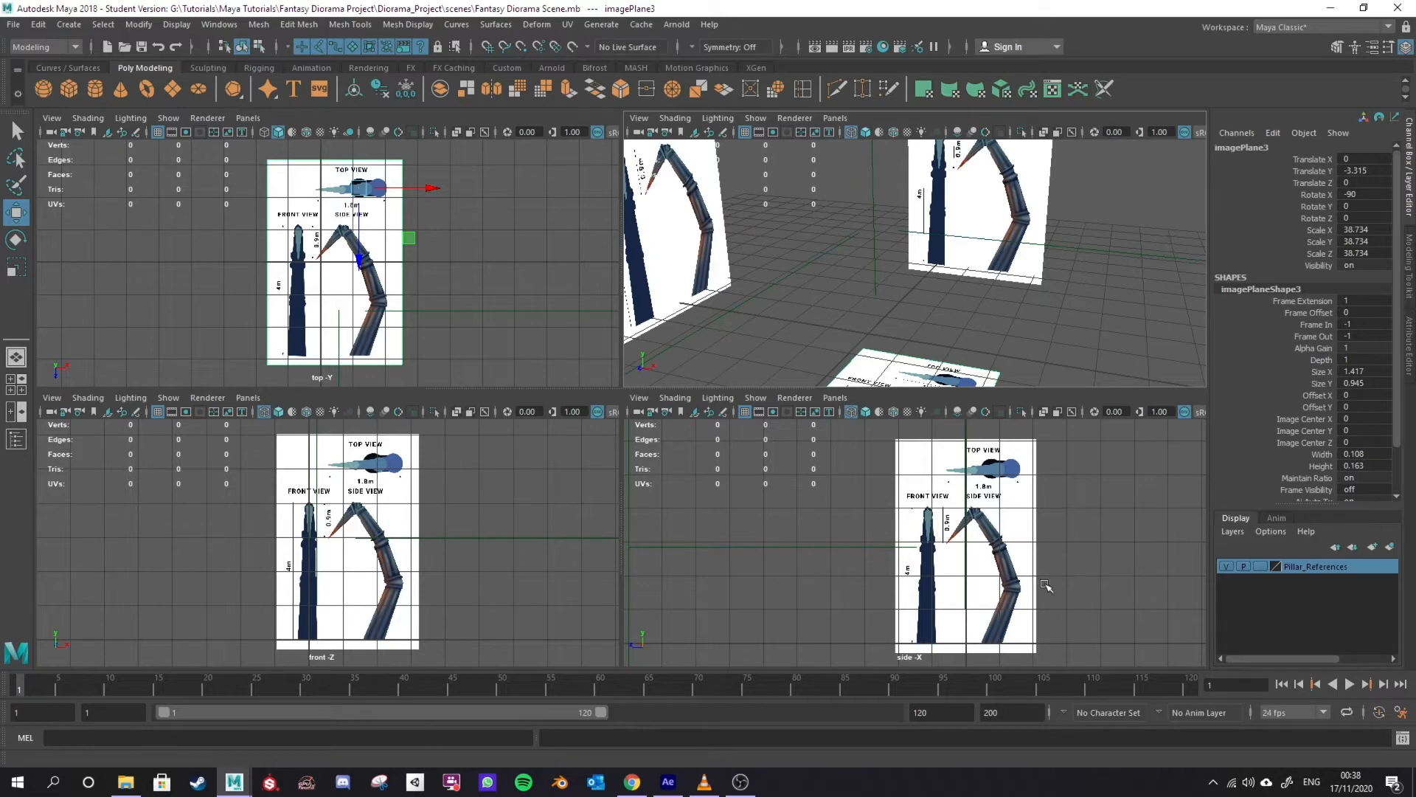
Step: Move the side-view image plane's pivot along Z to the centre of the side-view pillar's base
click(993, 617)
key(space)
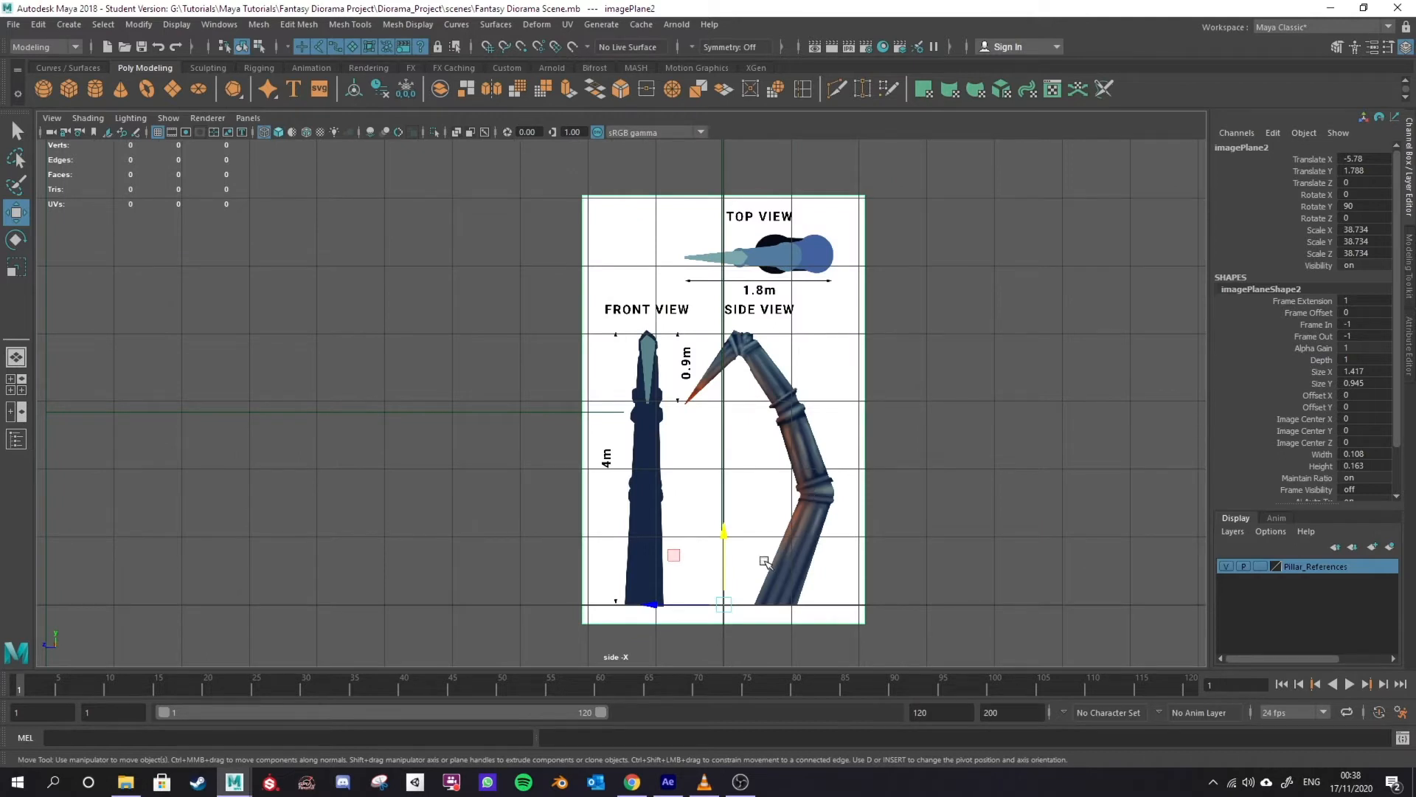
key(d)
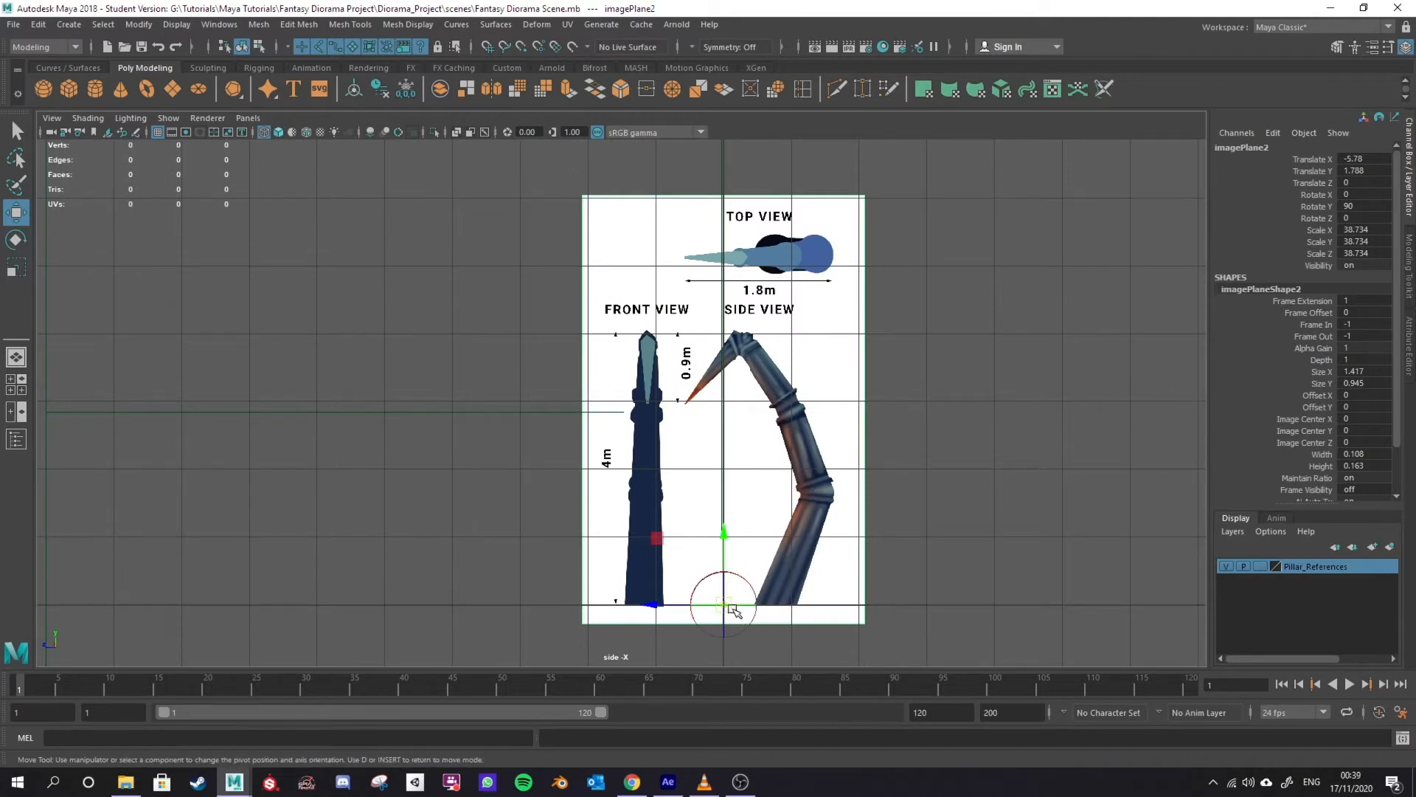
drag(653, 605, 706, 607)
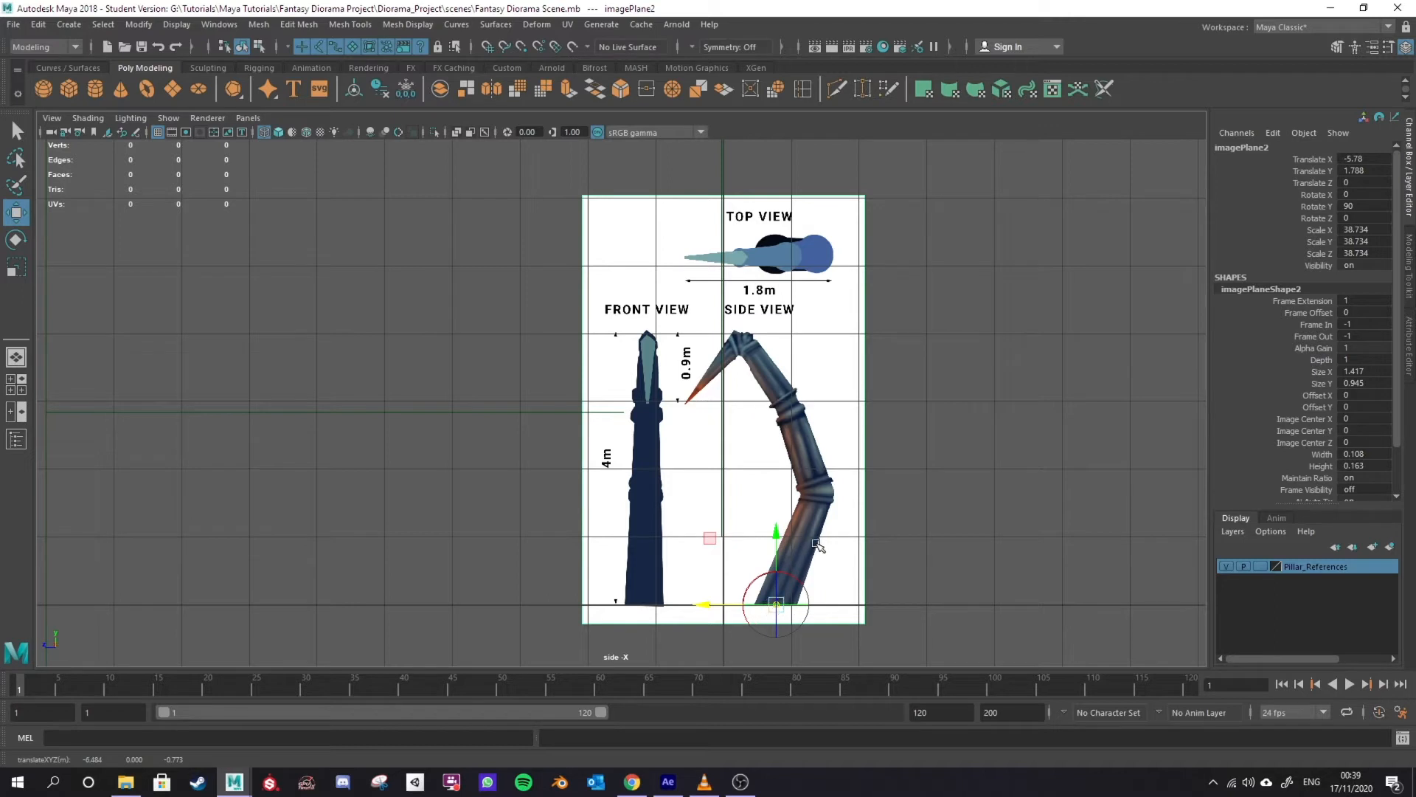
key(d)
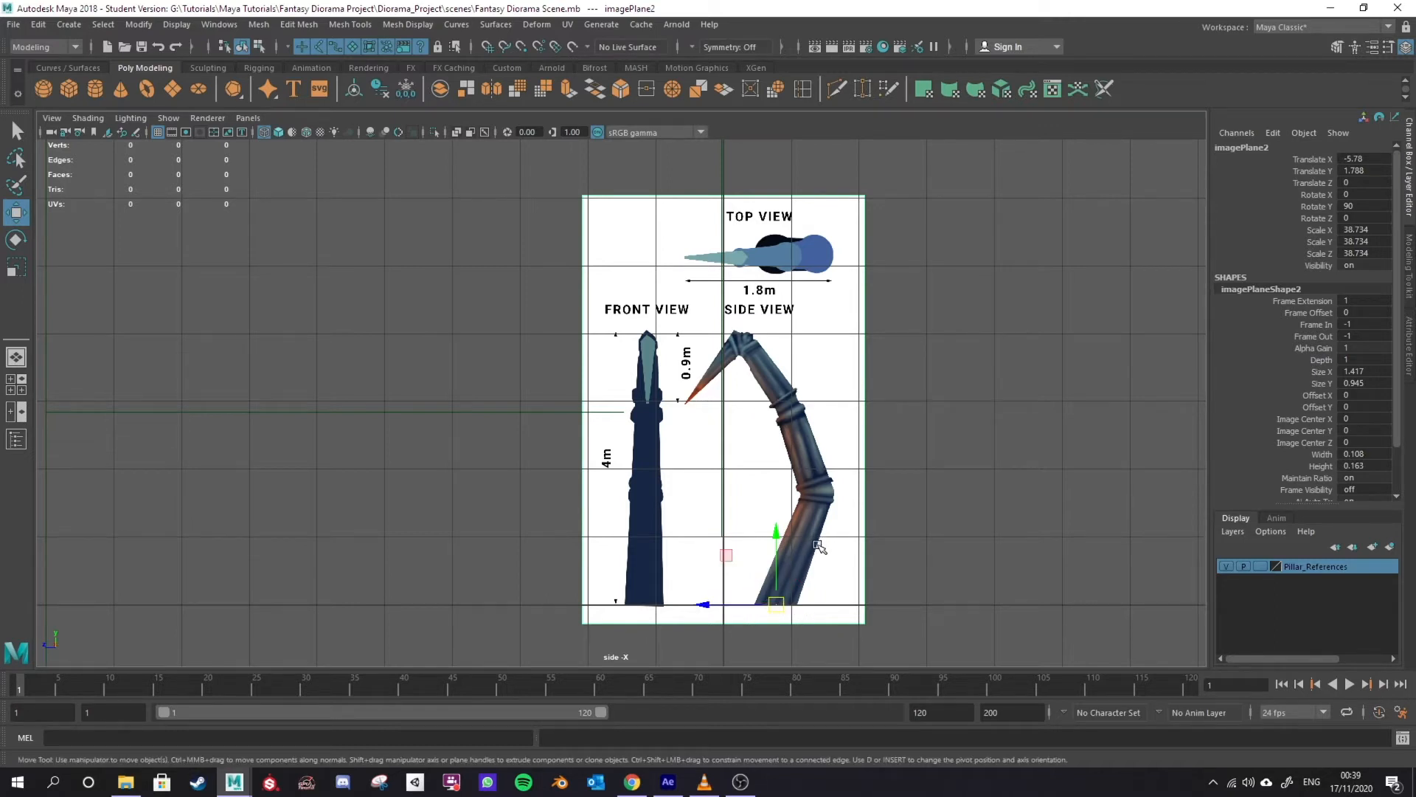
Step: Move the side-view image plane along Z to 0.773, snapping the base of its side-view pillar to the grid's centre line
click(938, 346)
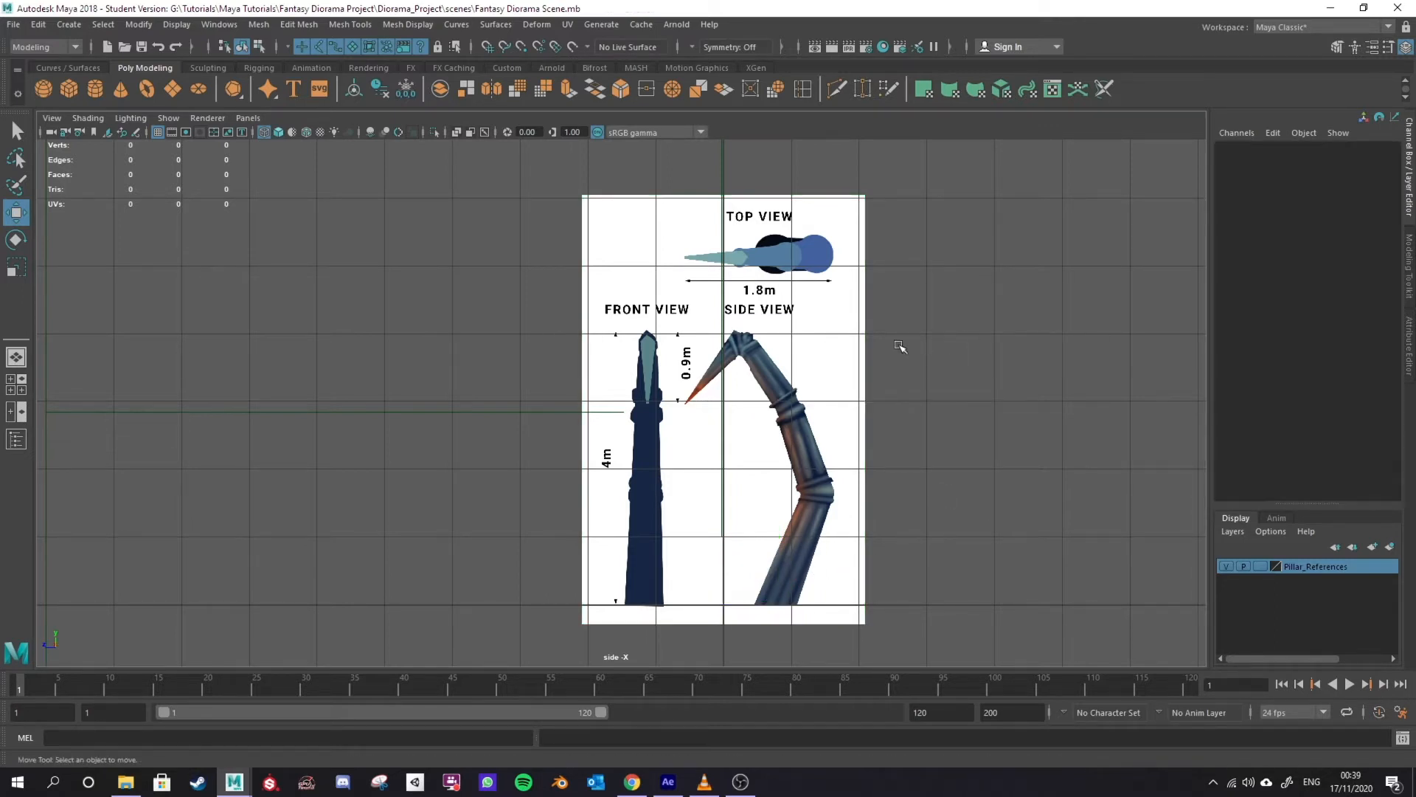
click(868, 291)
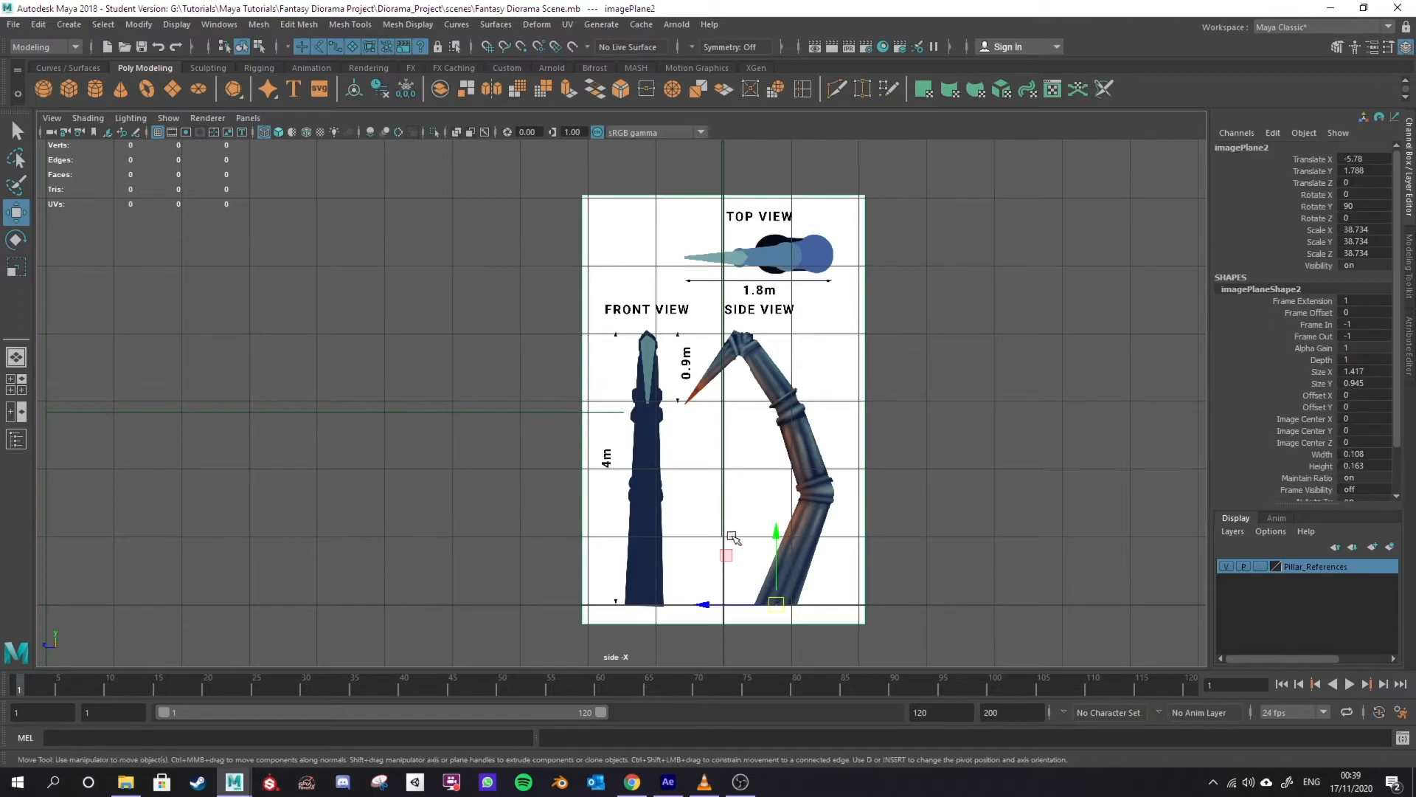
mouse_move(703, 605)
mouse_down()
mouse_move(651, 608)
mouse_move(692, 607)
mouse_up()
key(x)
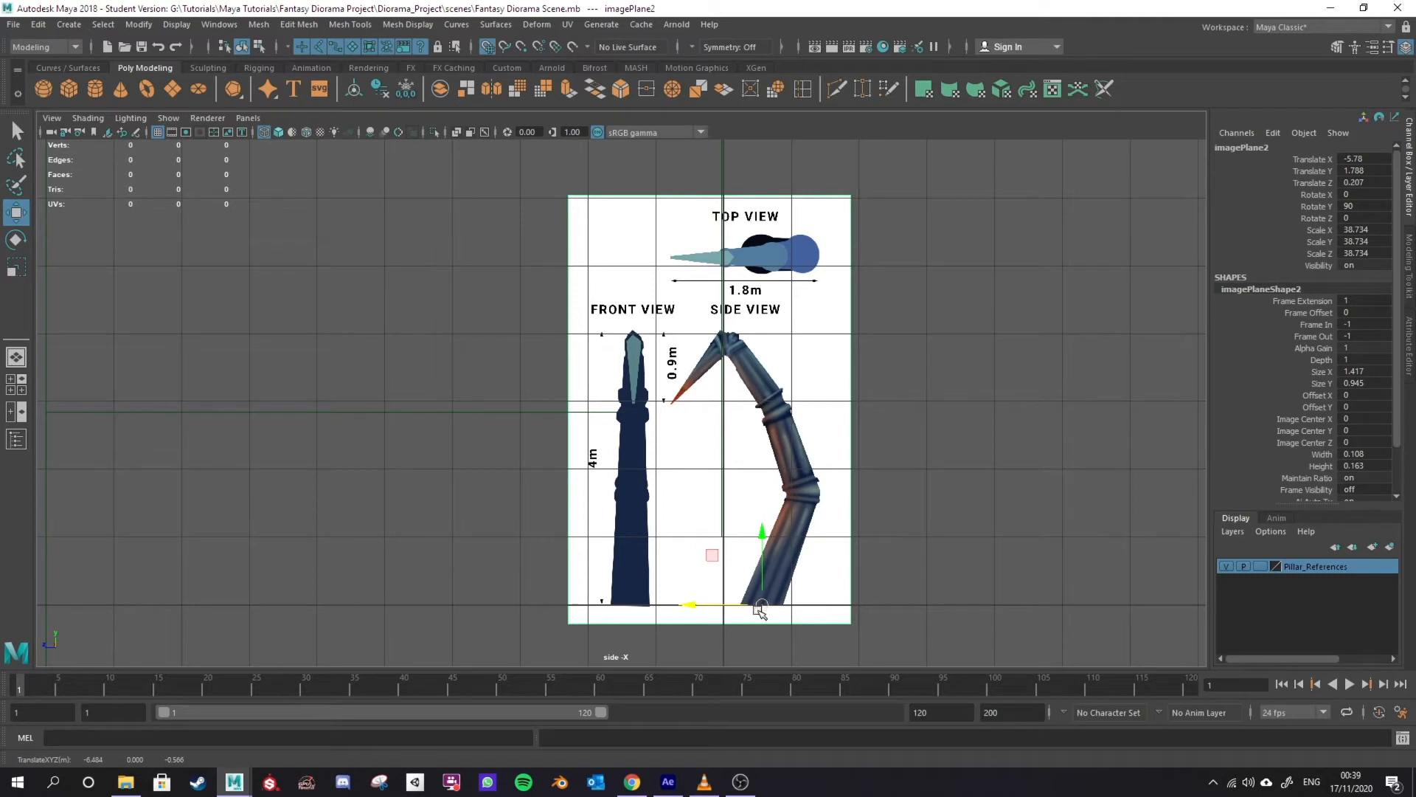
drag(694, 607, 745, 606)
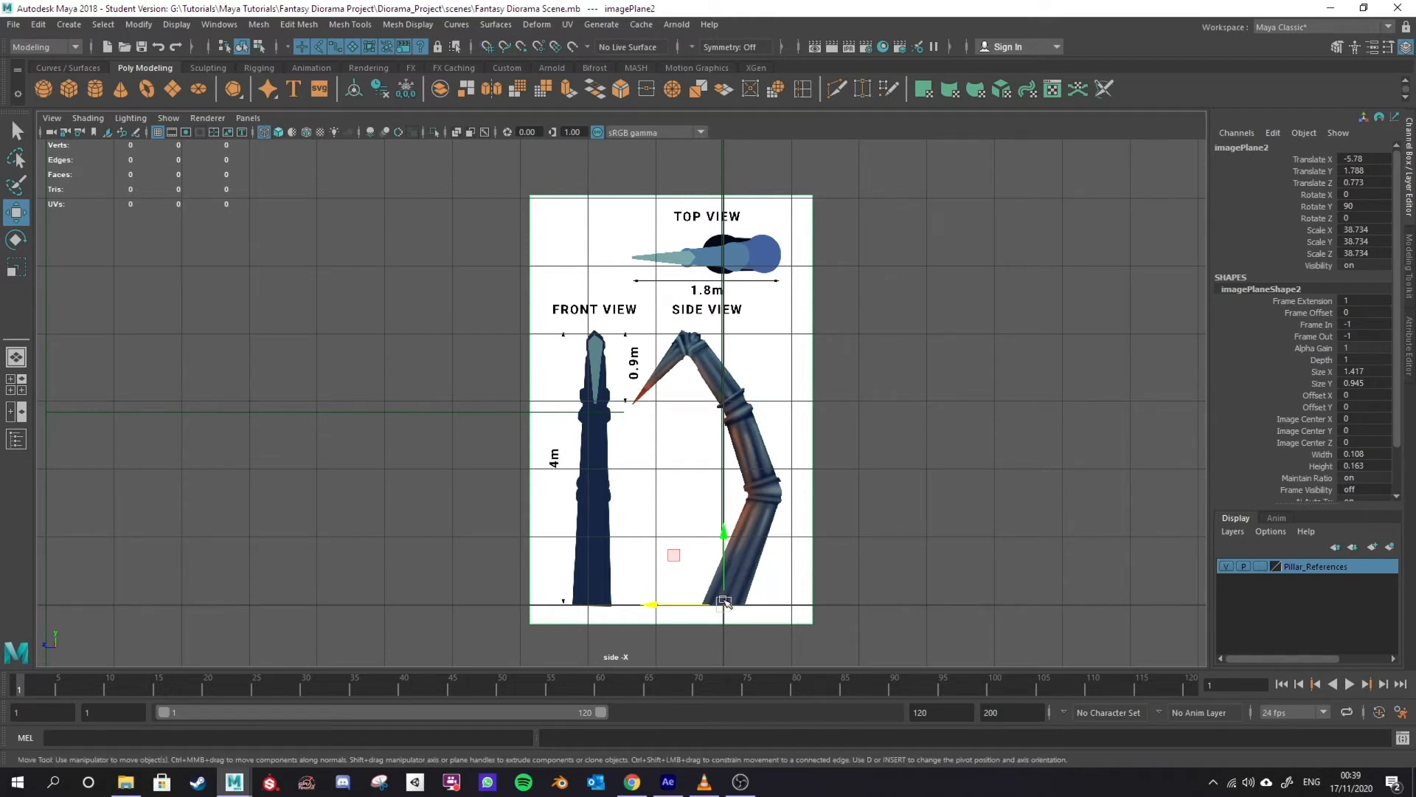
key(x)
mouse_move(723, 605)
mouse_down()
mouse_move(784, 547)
mouse_move(738, 603)
mouse_up()
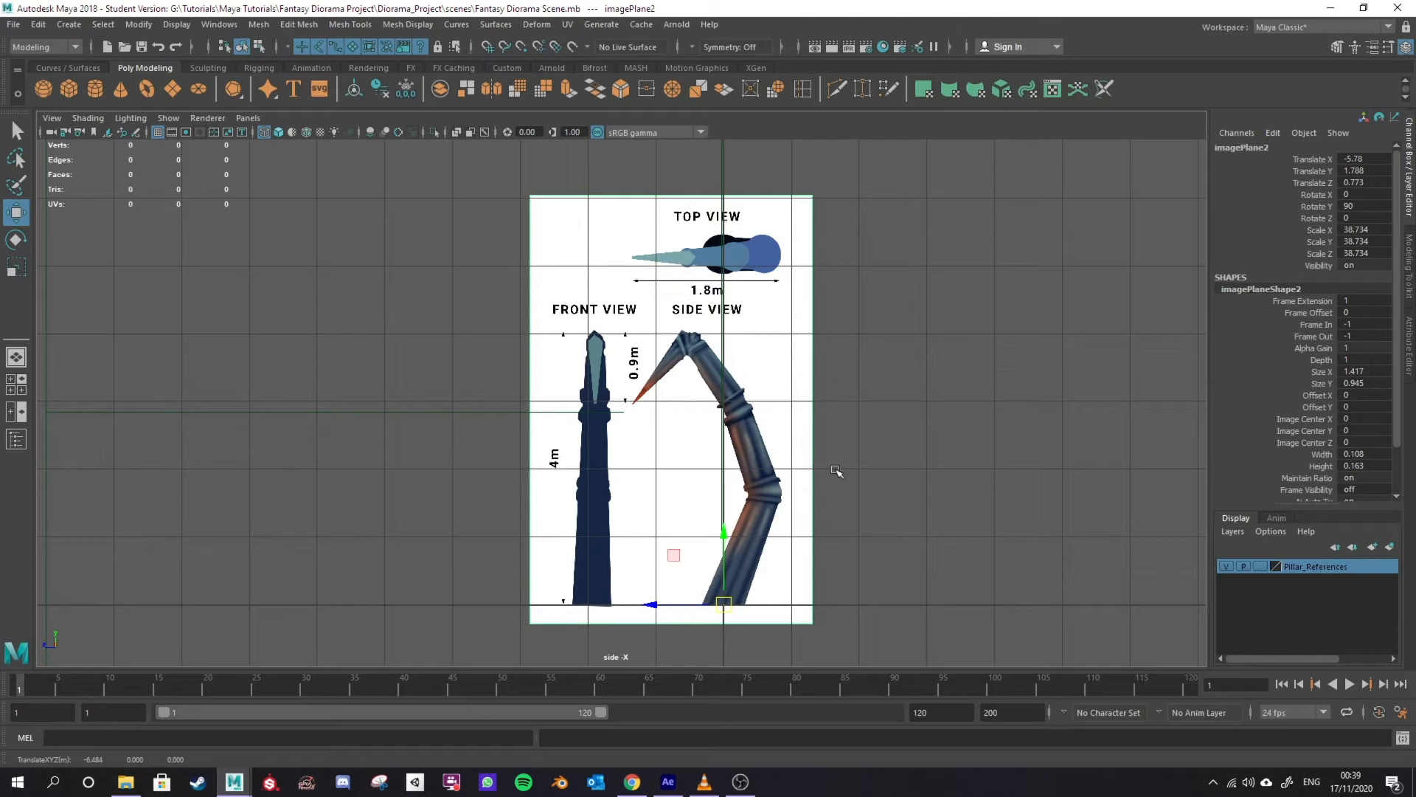
key(space)
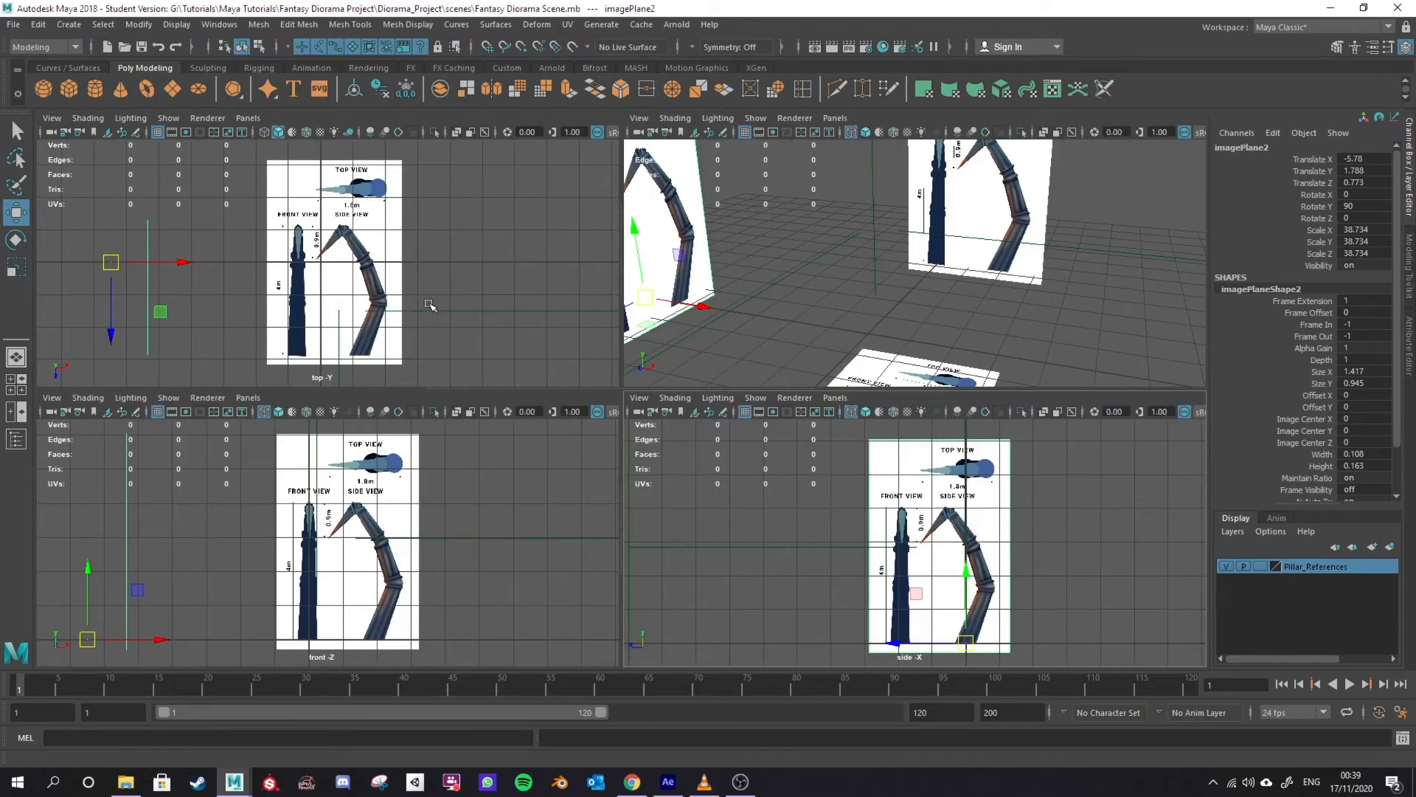
Step: Place the top-view image plane's pivot at the centre of the dark base circle in the top-view drawing
key(space)
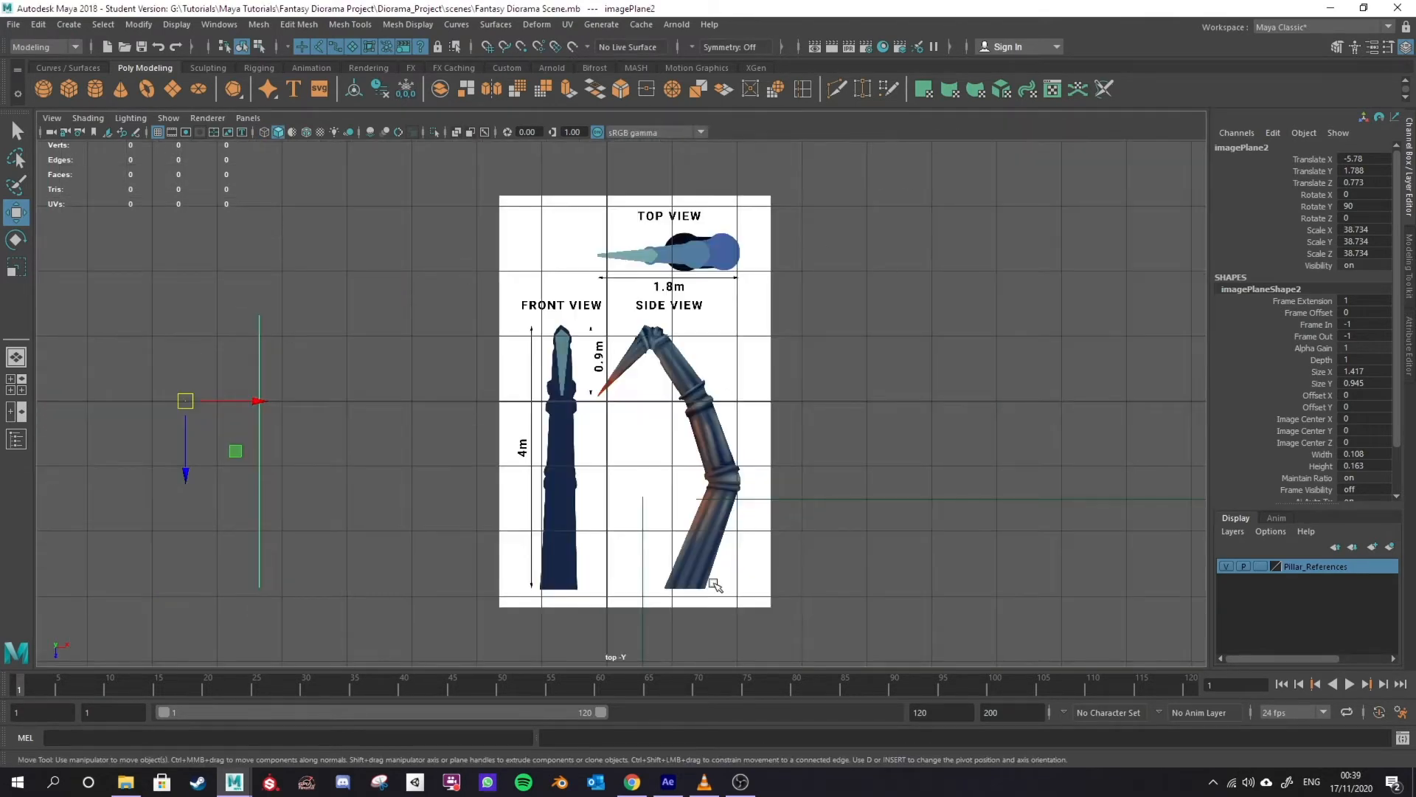
click(679, 414)
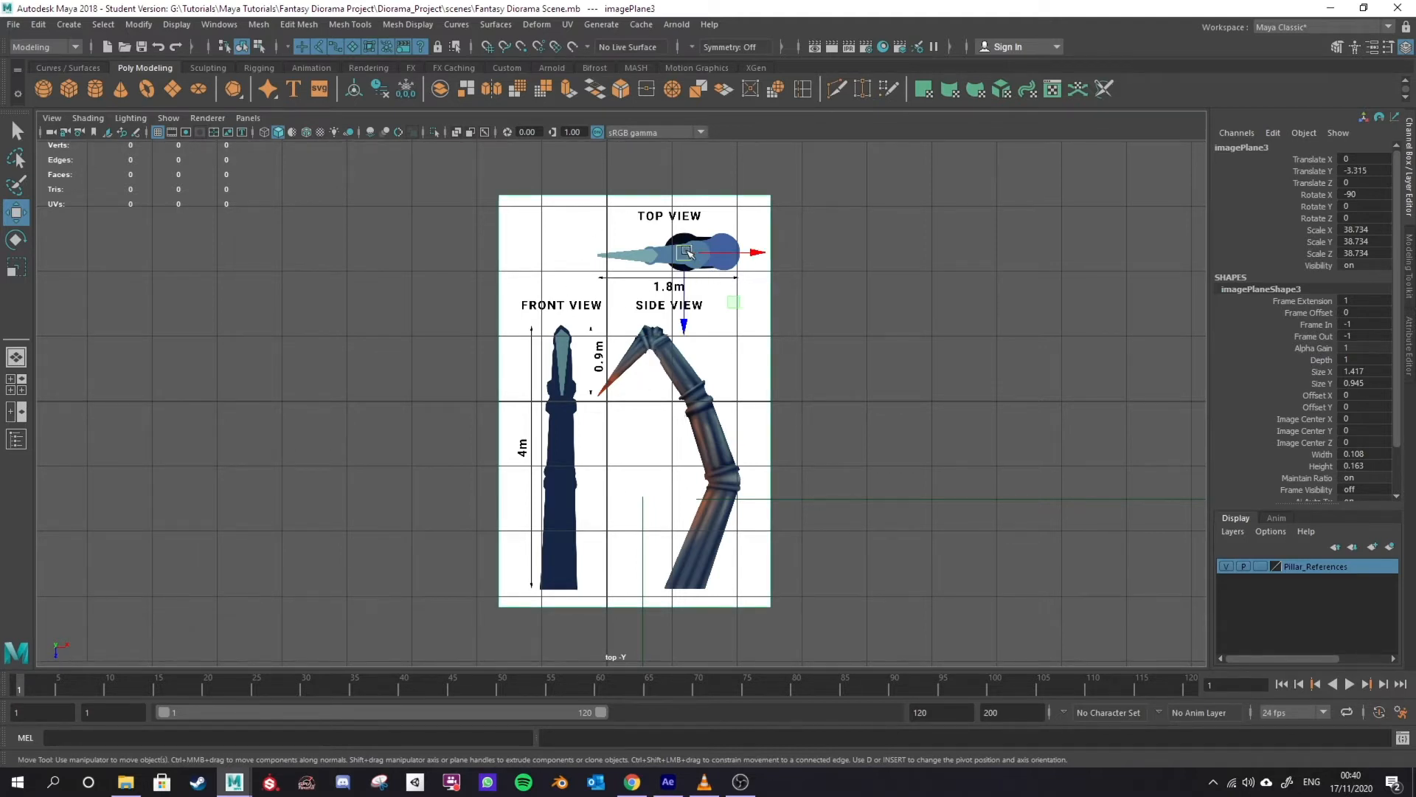
key(d)
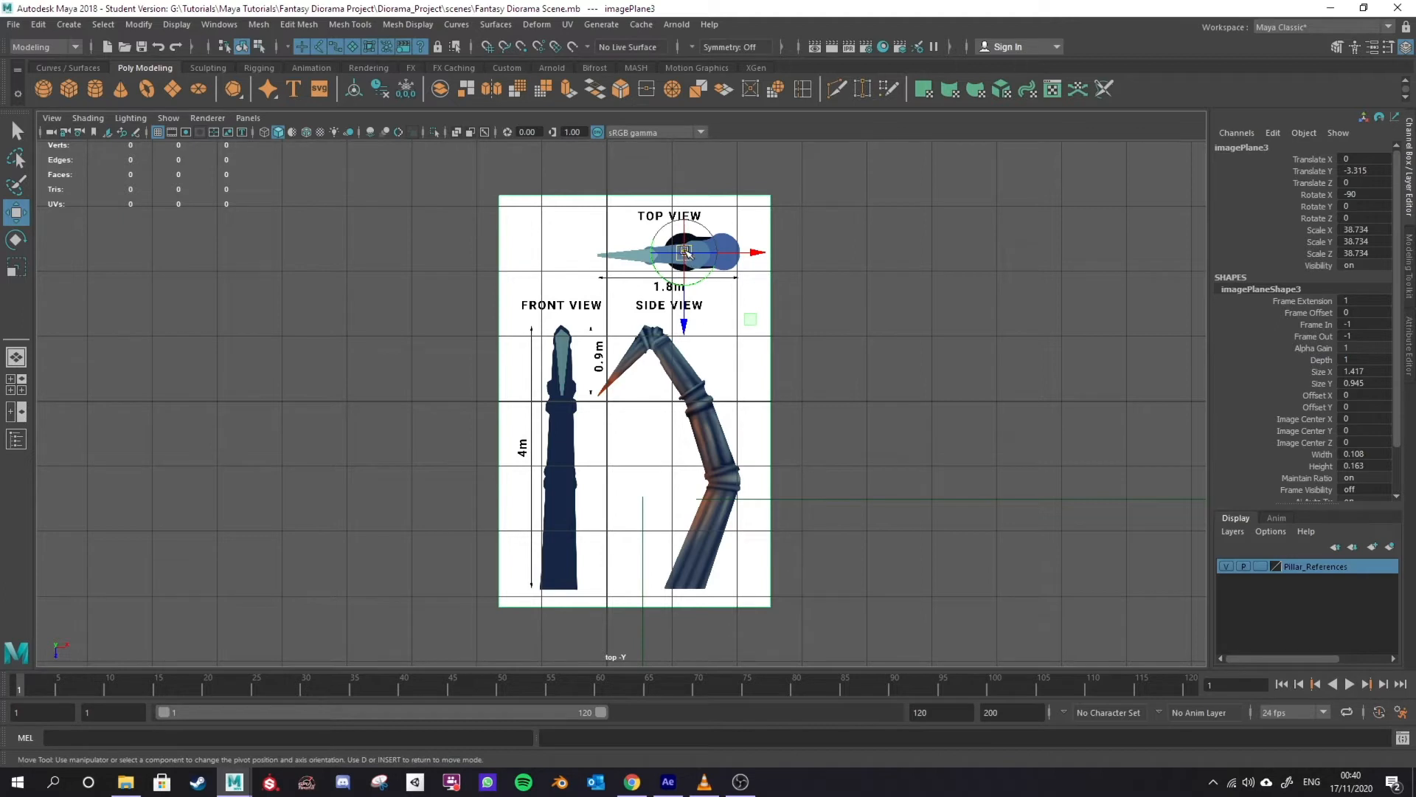
mouse_move(686, 253)
mouse_down()
mouse_move(655, 308)
mouse_move(686, 231)
mouse_move(697, 268)
mouse_move(684, 252)
mouse_up()
key(d)
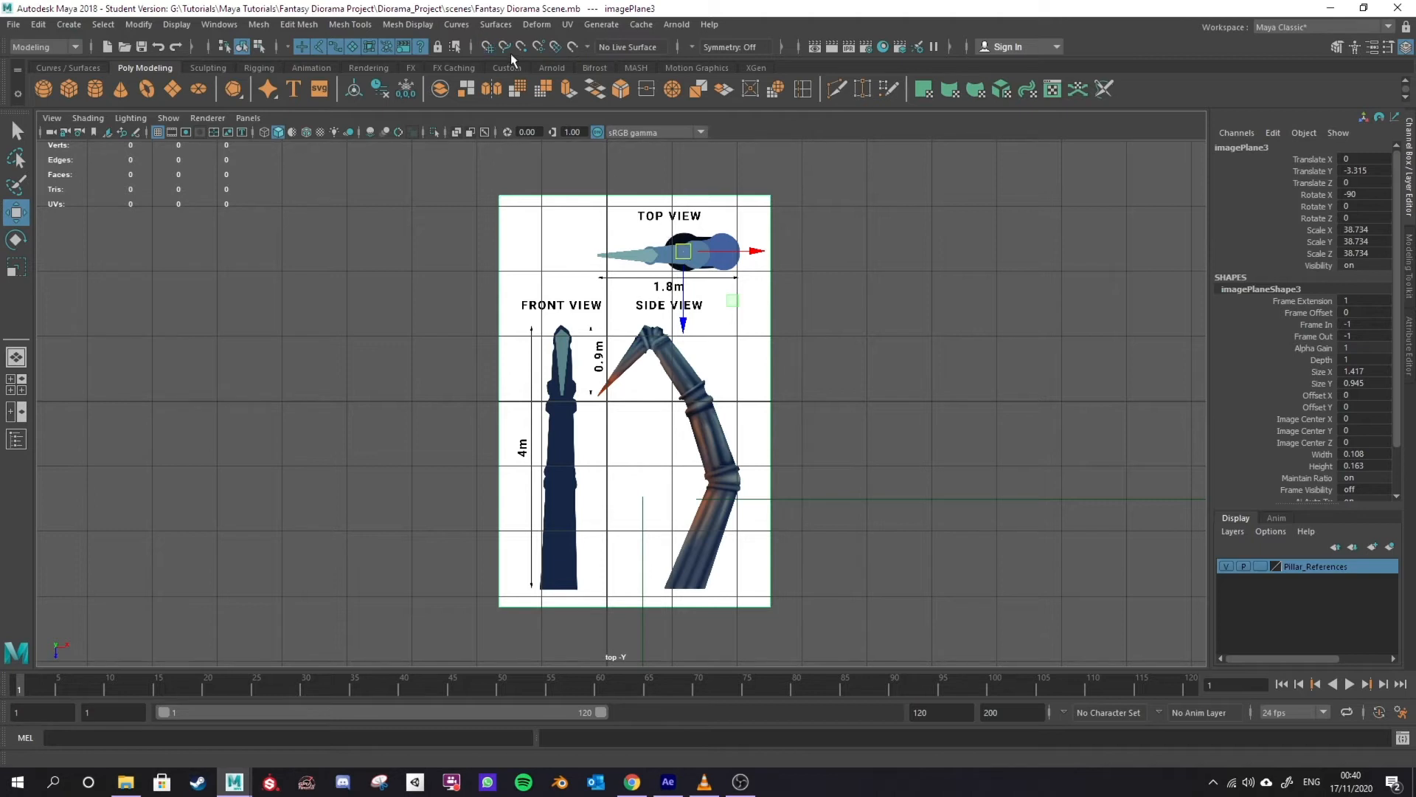
Step: Move the top-view image plane with grid snapping to X -1.172, Z 2.312, placing its top-view drawing at the origin
click(489, 46)
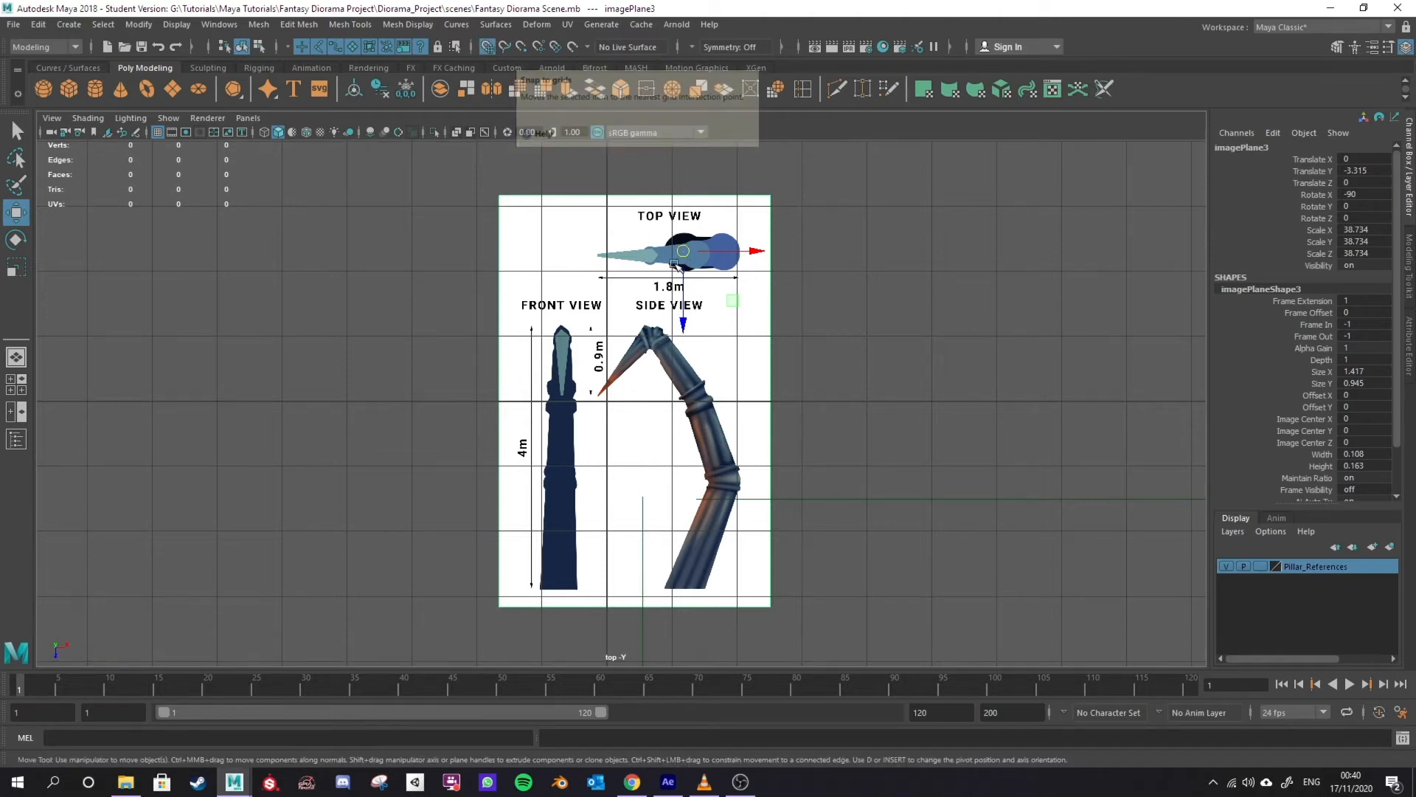
drag(683, 251, 609, 401)
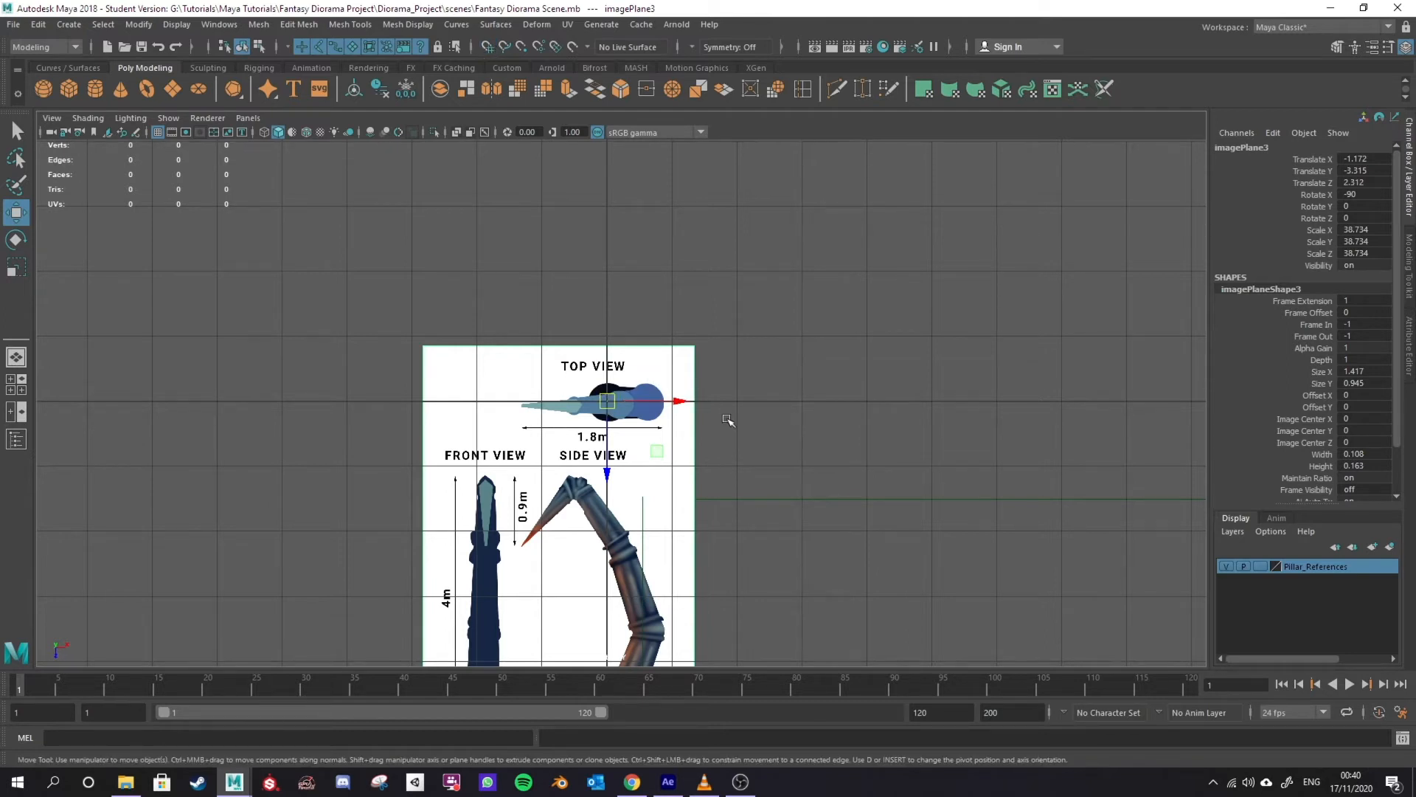
key(space)
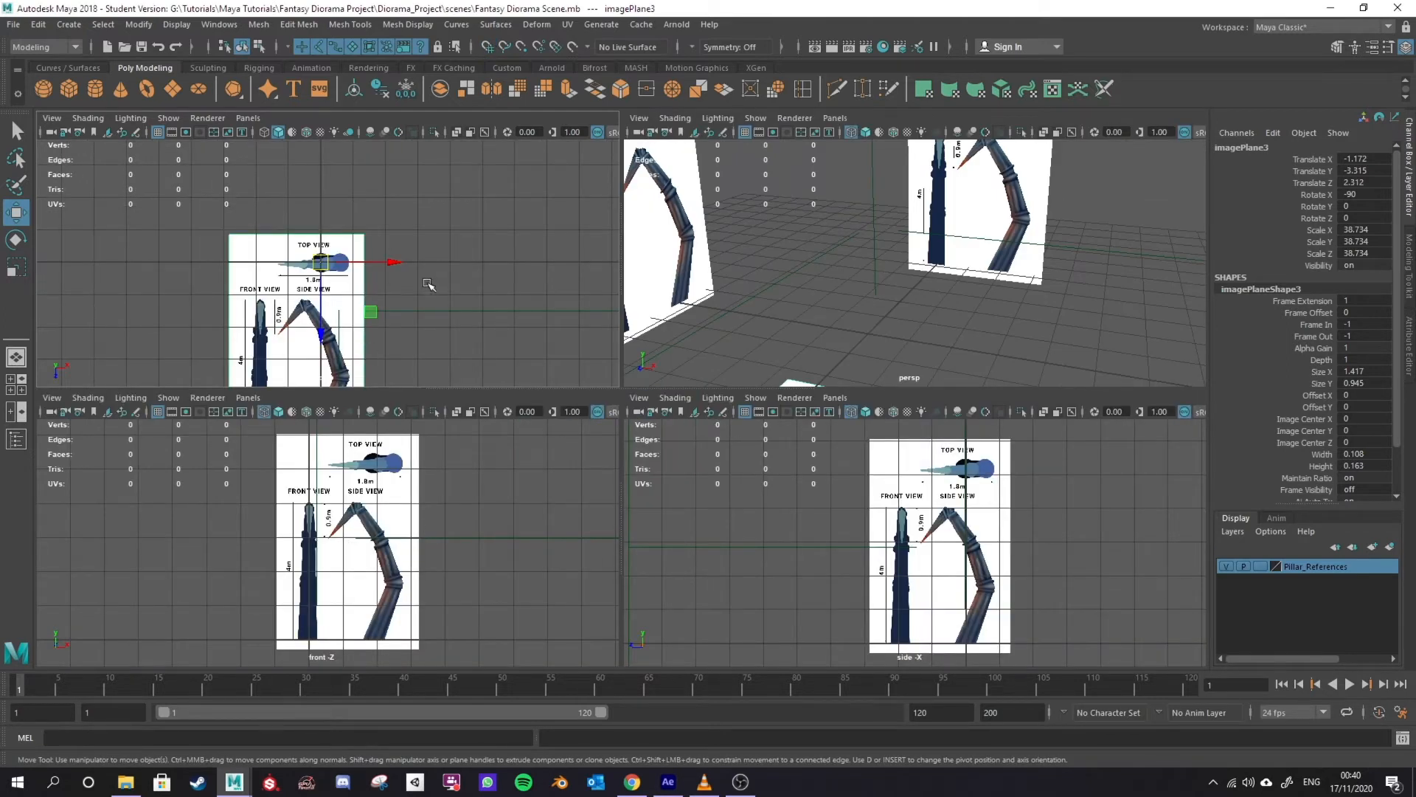
alt+drag(435, 295, 443, 299)
alt+middle_drag(442, 299, 518, 219)
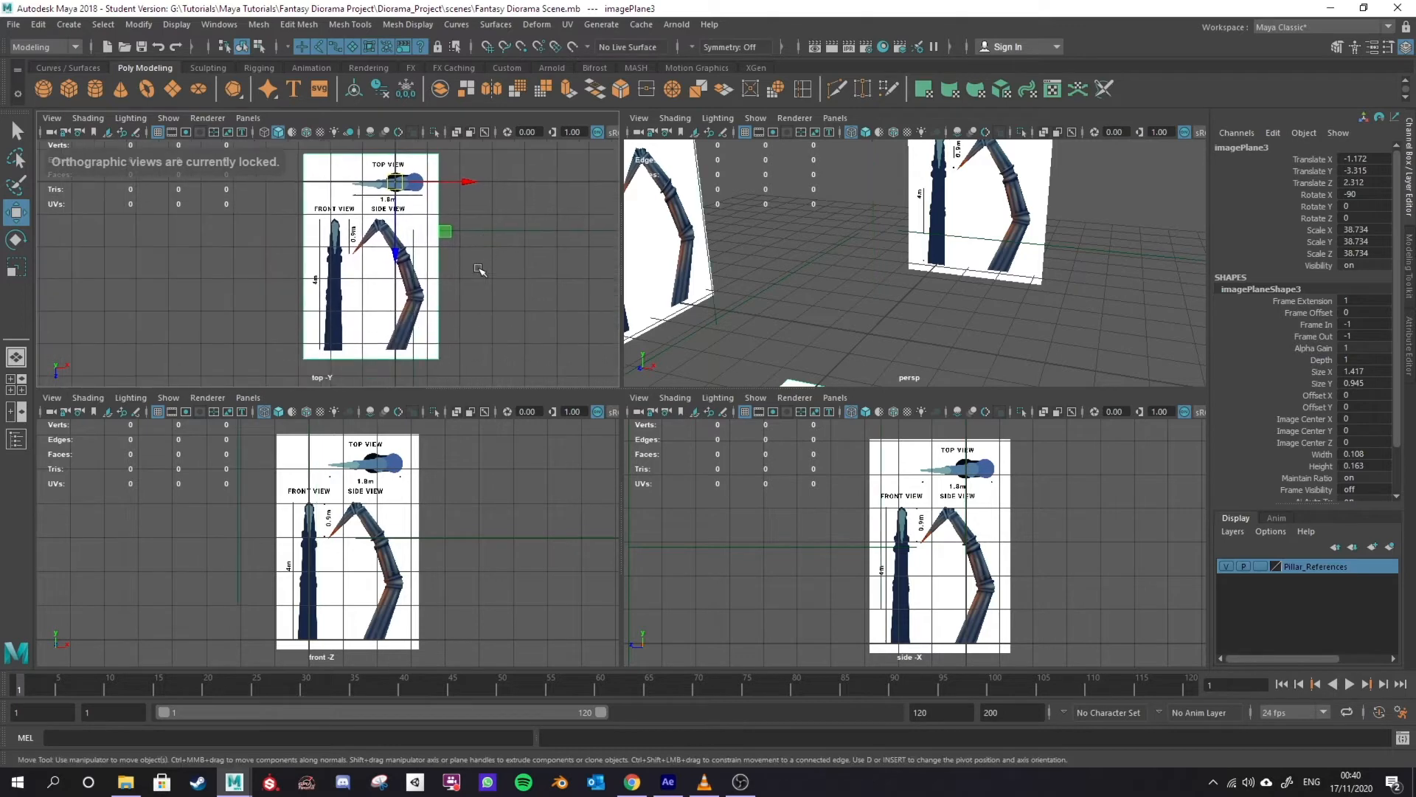
Step: Try to rotate the top-view image plane about 89° around Y in the perspective view
scroll(318, 610, down, 3)
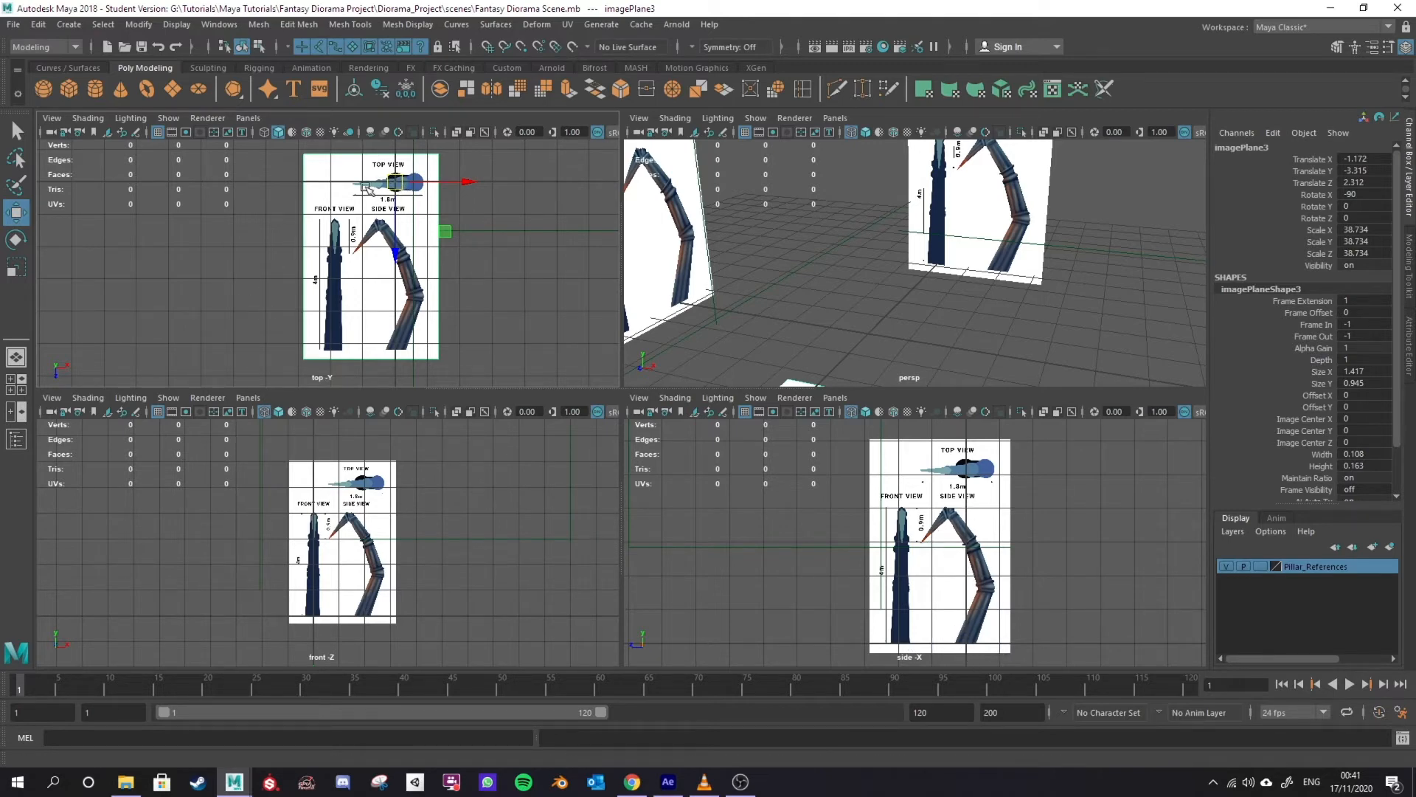
key(space)
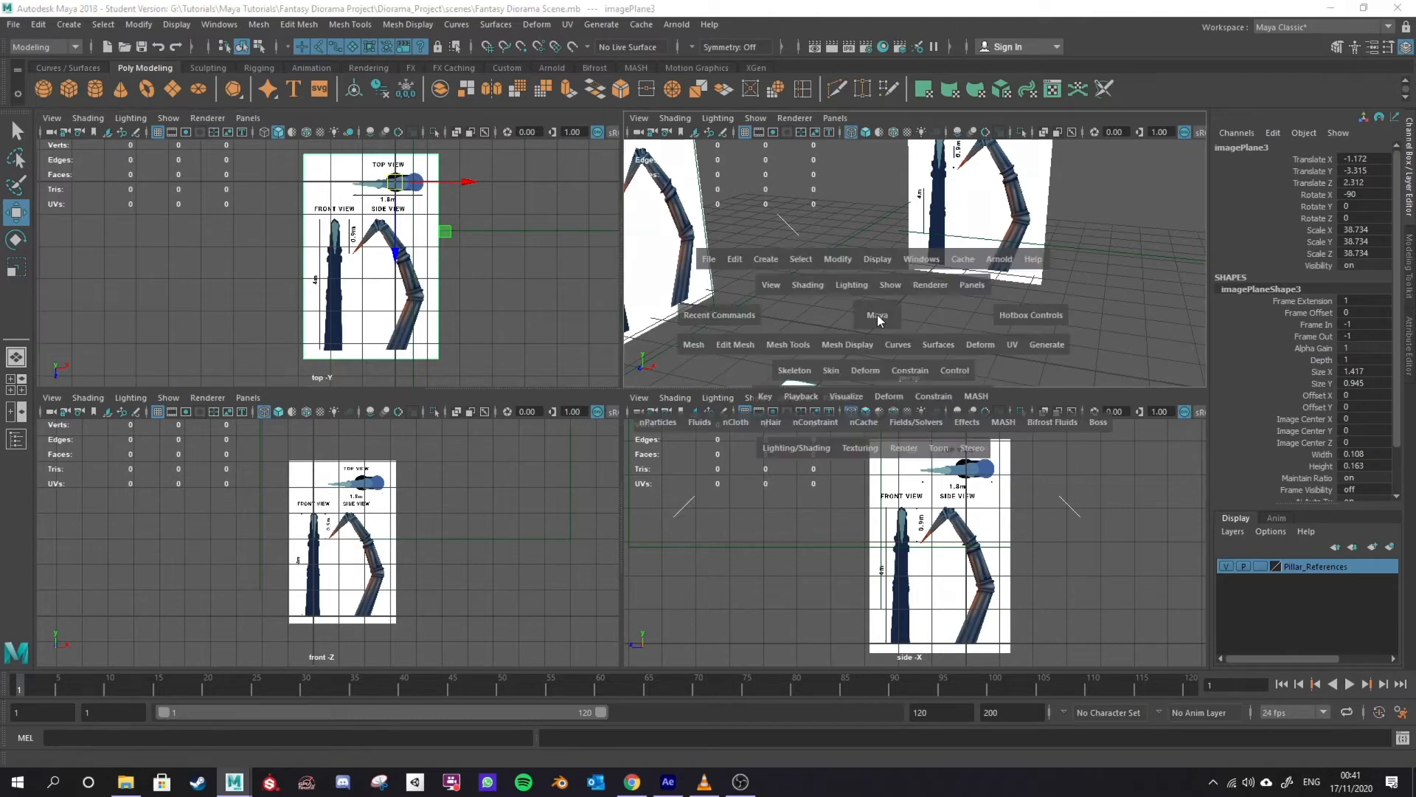
scroll(638, 540, down, 3)
scroll(704, 525, up, 2)
alt+drag(810, 451, 678, 341)
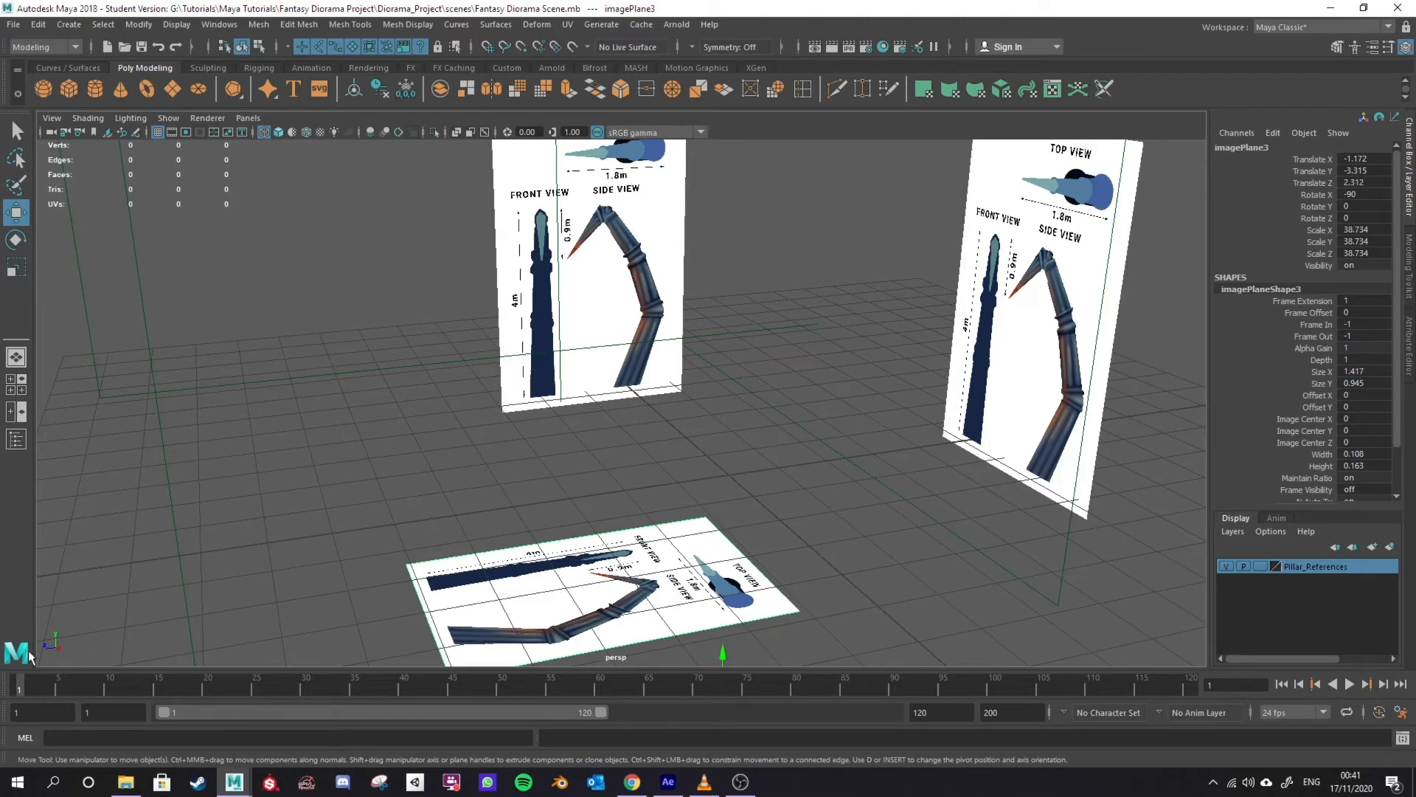
alt+drag(452, 533, 694, 363)
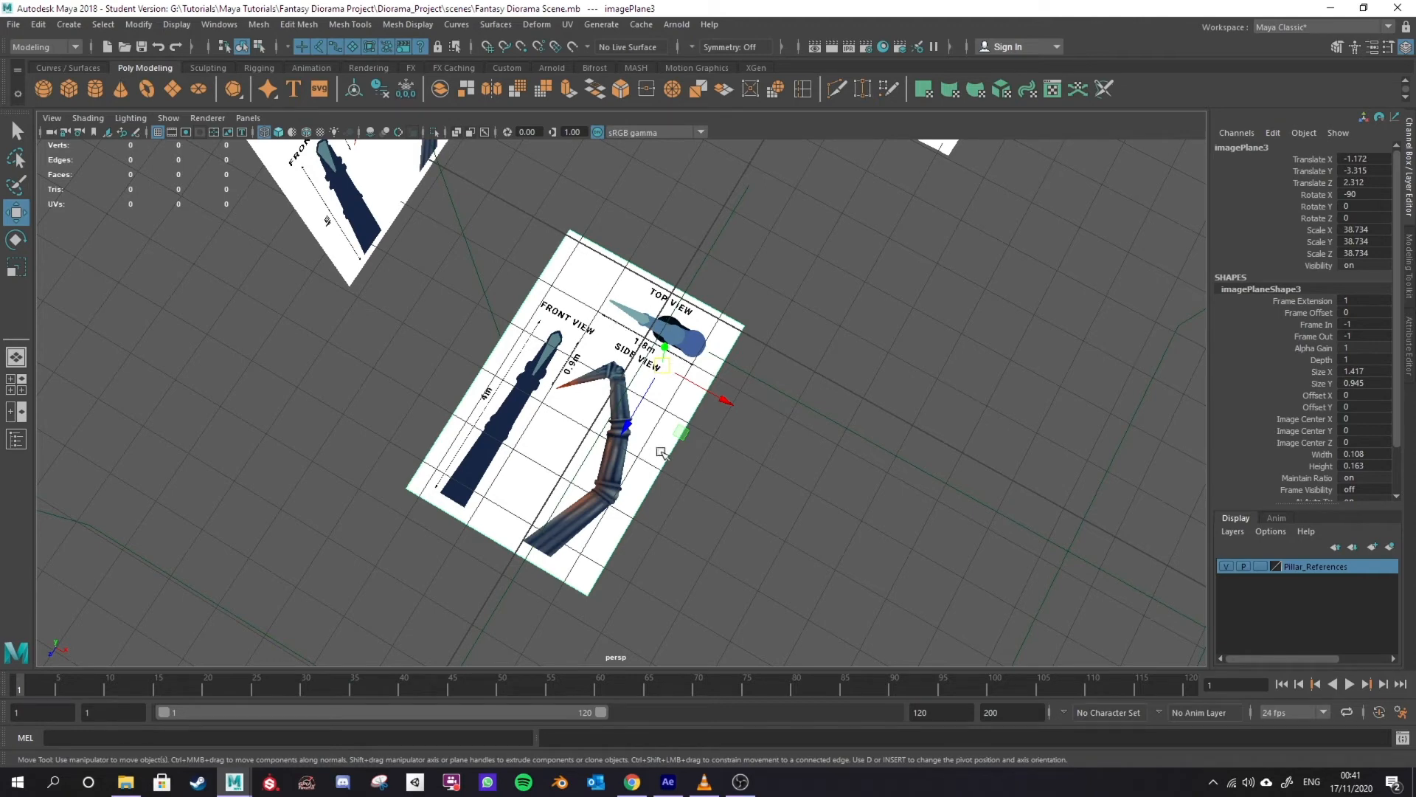
key(e)
drag(685, 428, 775, 322)
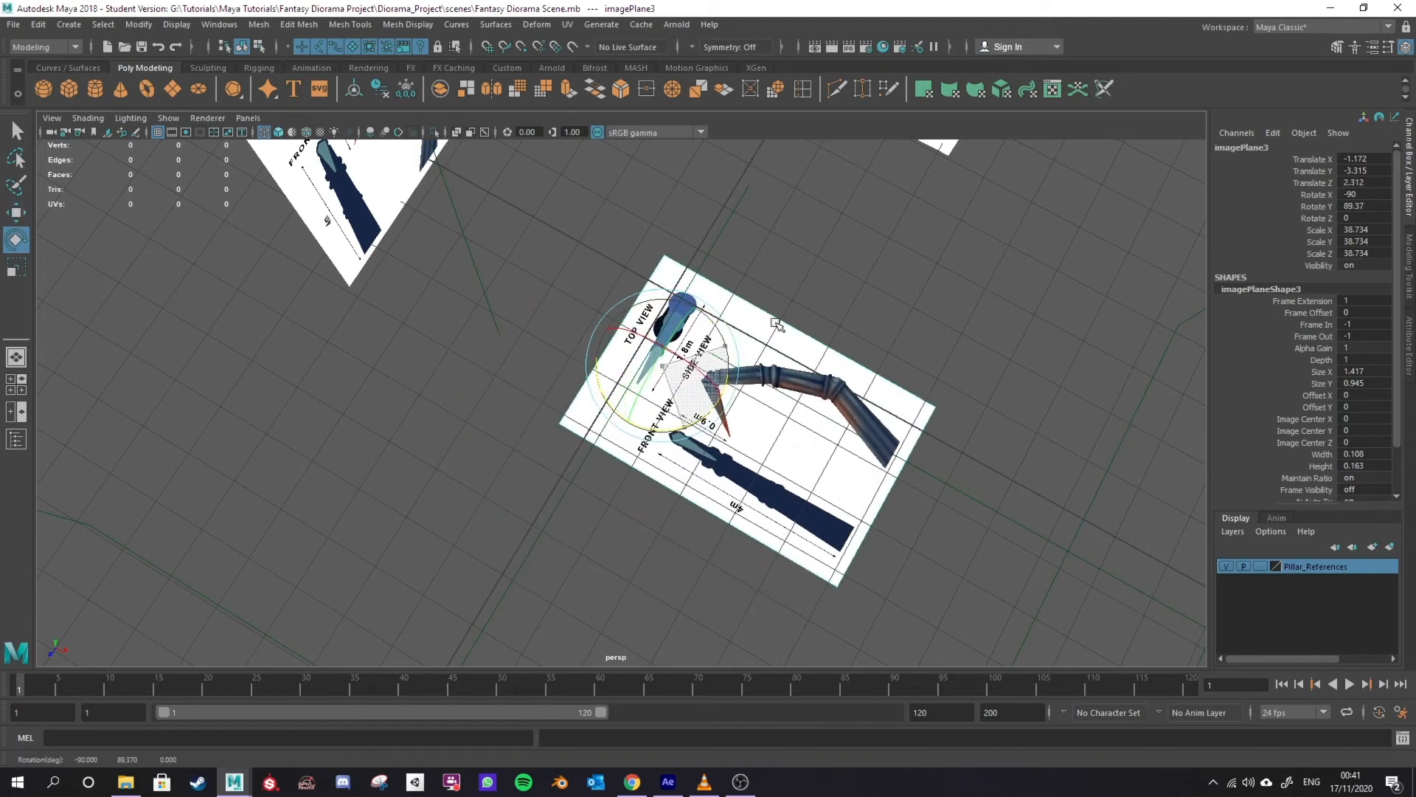
key(ctrl+z)
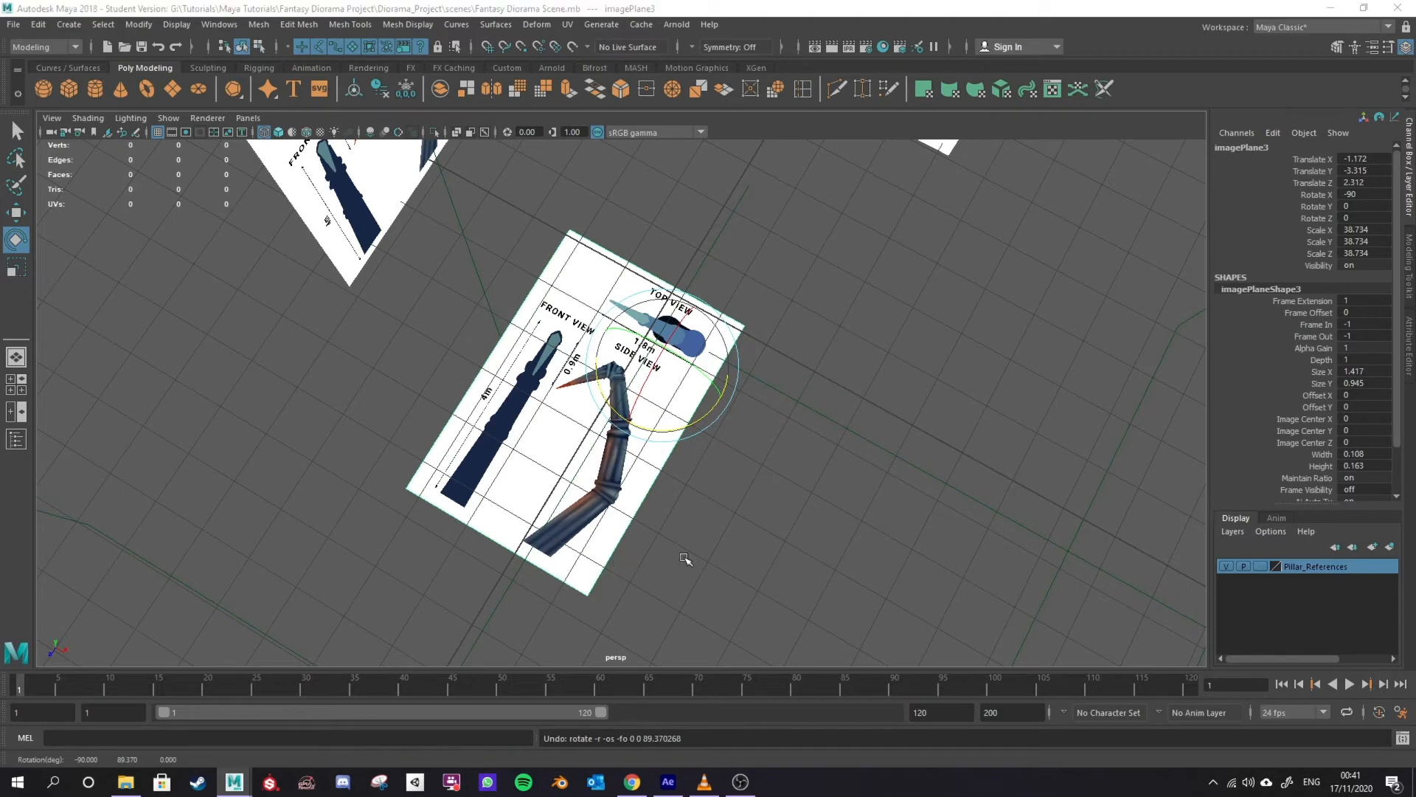
Step: Try to rotate the top-view image plane freehand in the top view, about 37° around its pivot
key(space)
key(space)
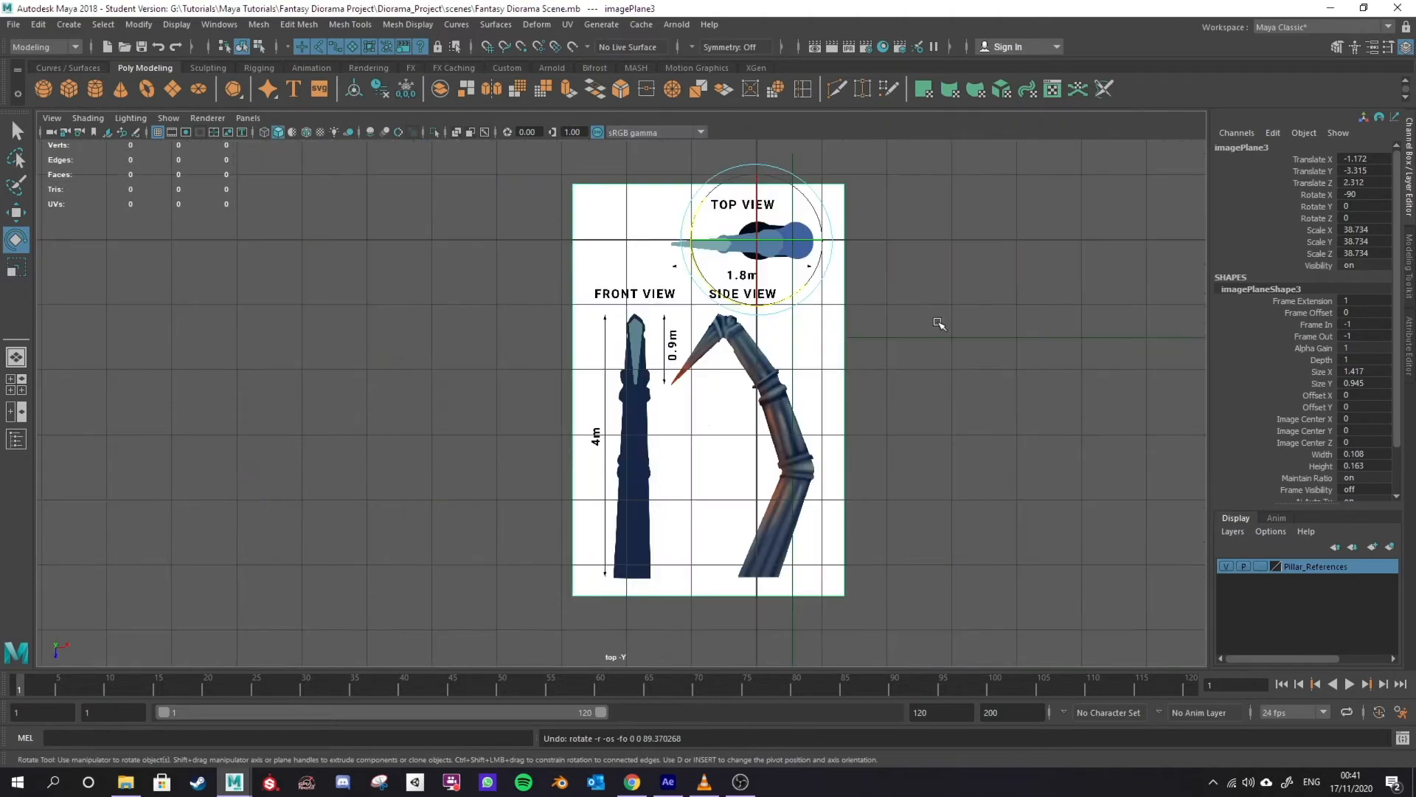
scroll(937, 323, up, 2)
alt+middle_drag(932, 339, 716, 464)
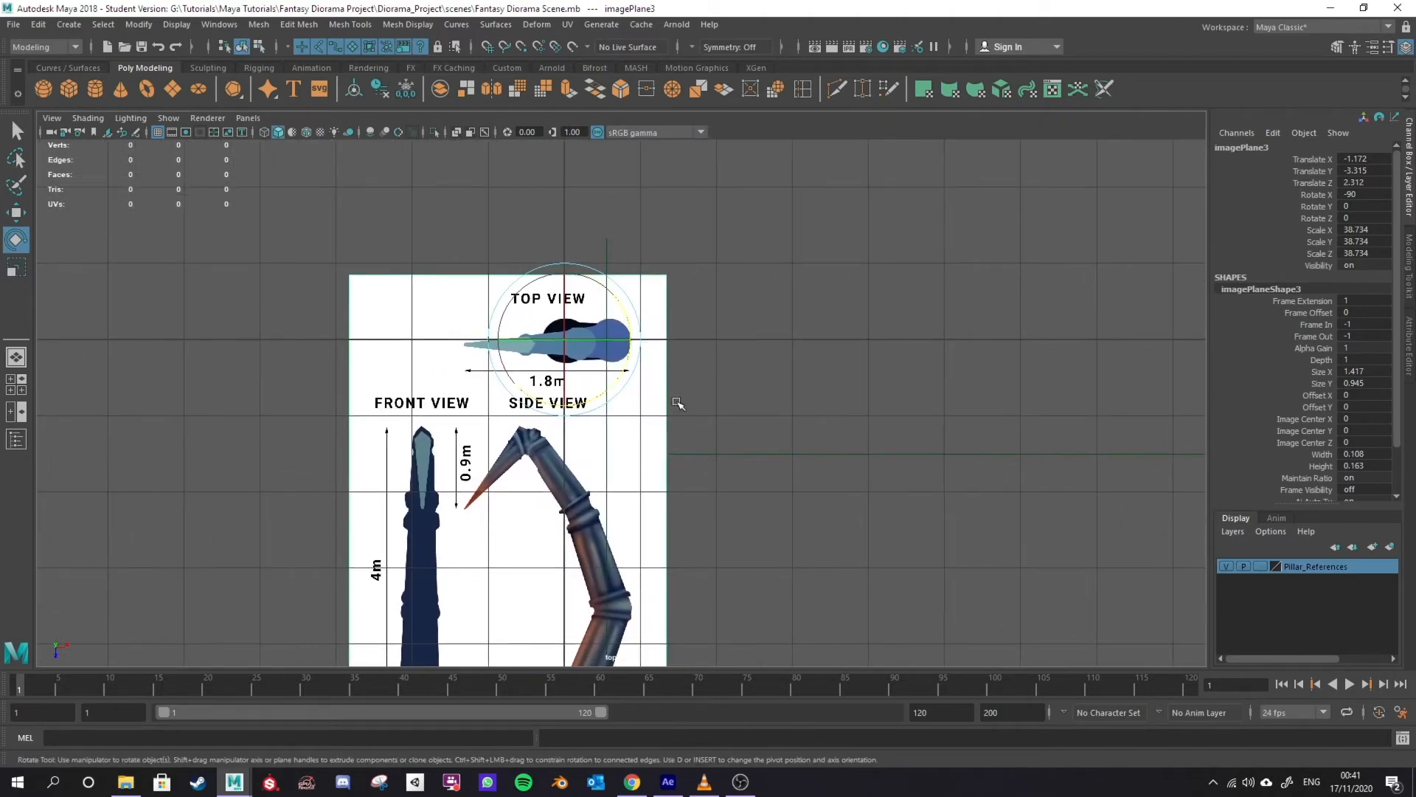
drag(639, 375, 654, 314)
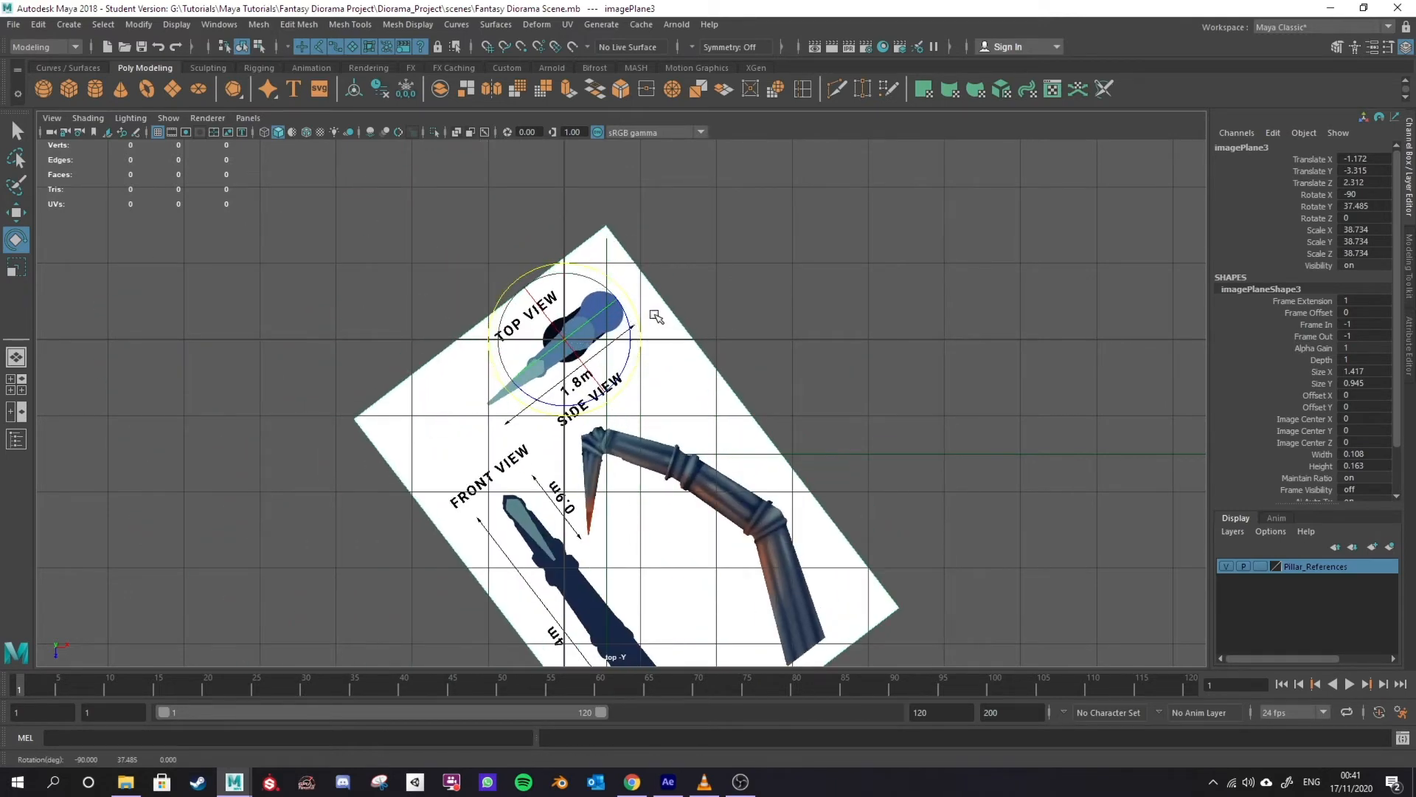
key(ctrl+z)
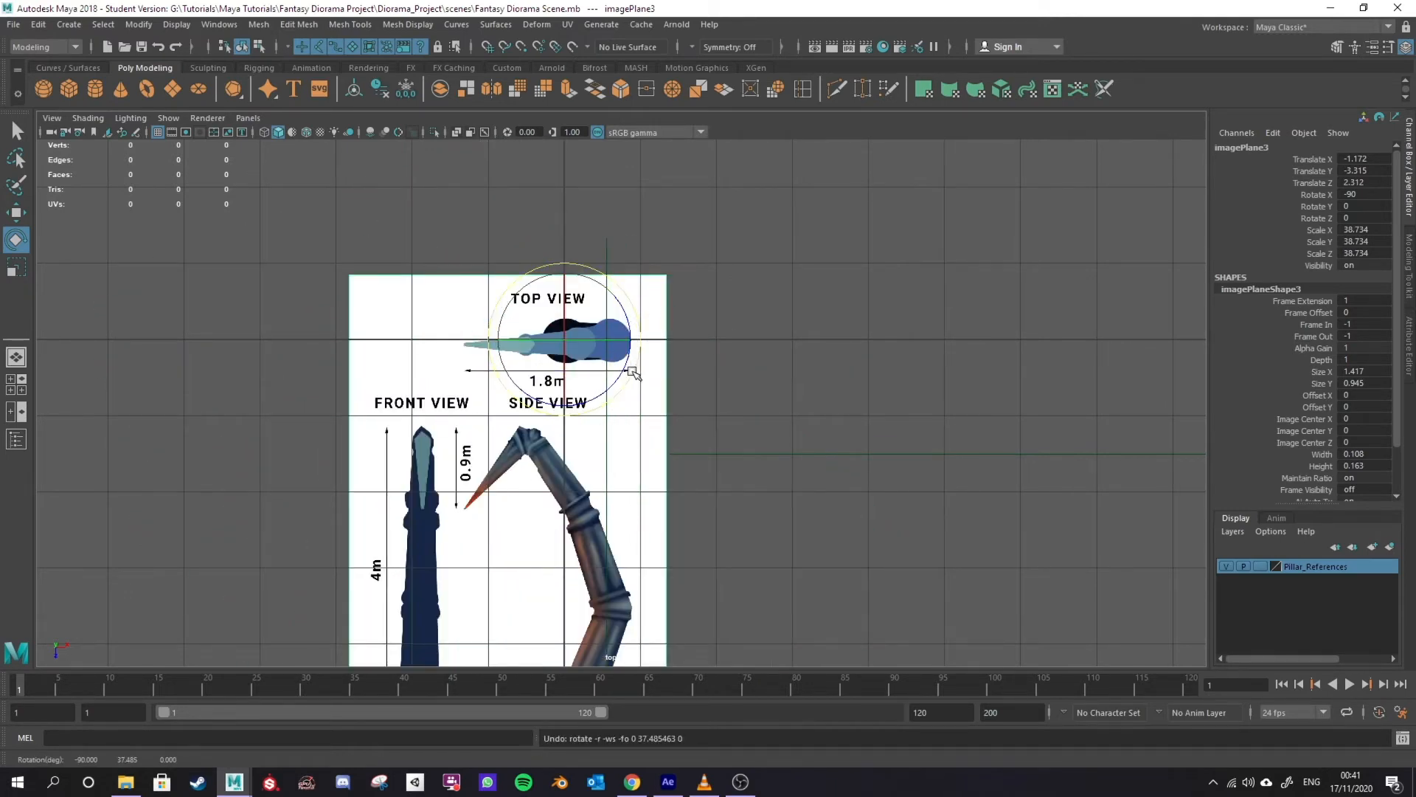
drag(636, 374, 645, 351)
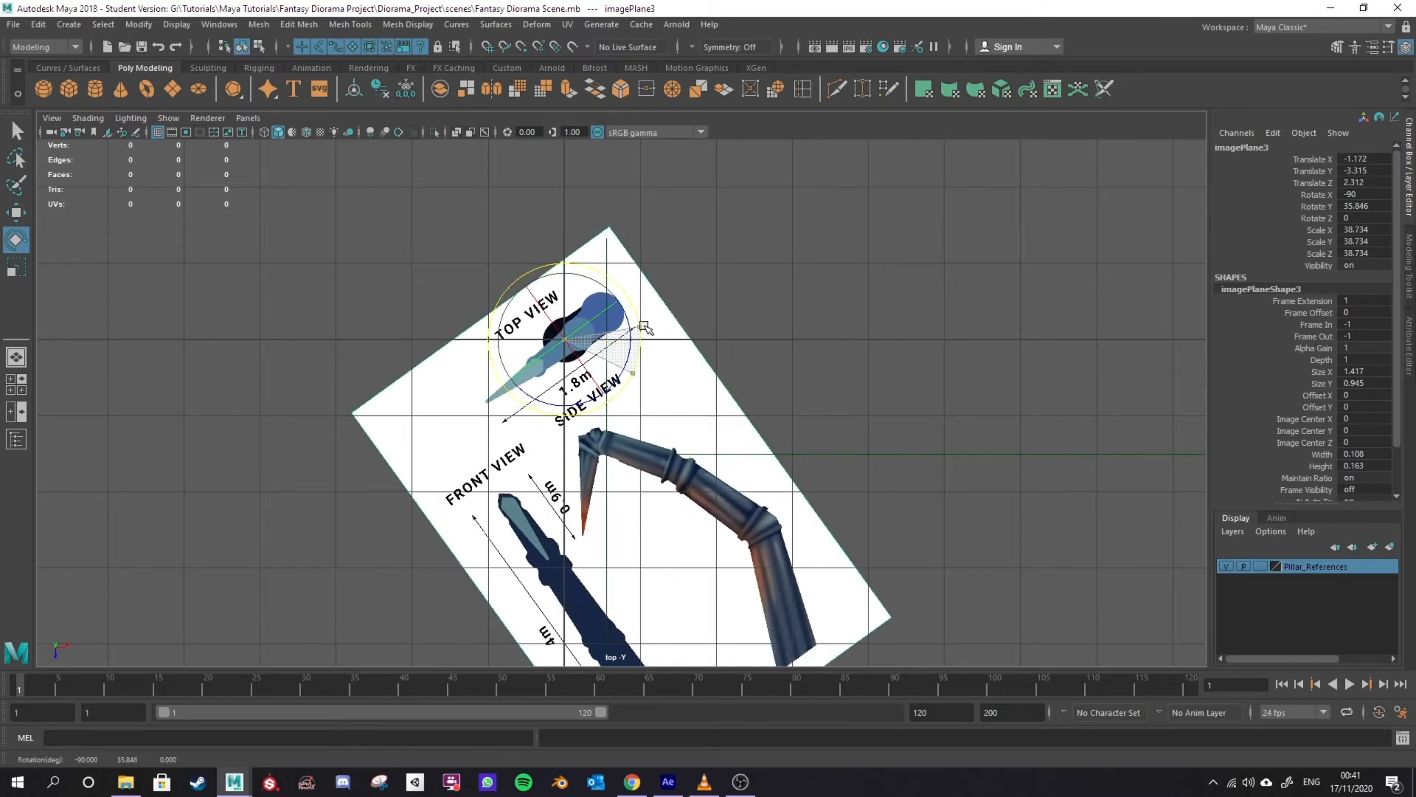
key(ctrl+z)
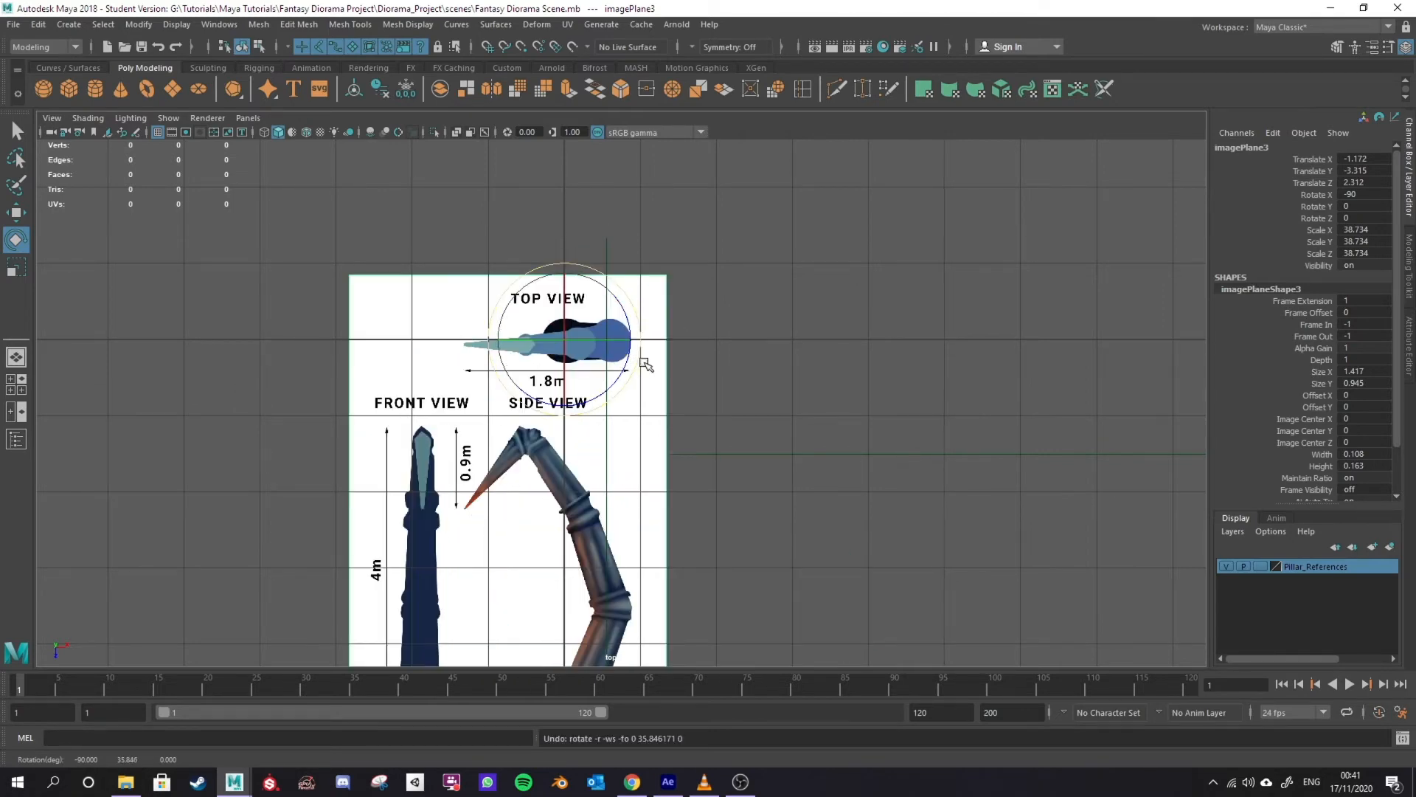
Step: Rotate the top-view image plane by hand to 90° around Y, and reset its Rotate Y to 0
drag(636, 374, 668, 328)
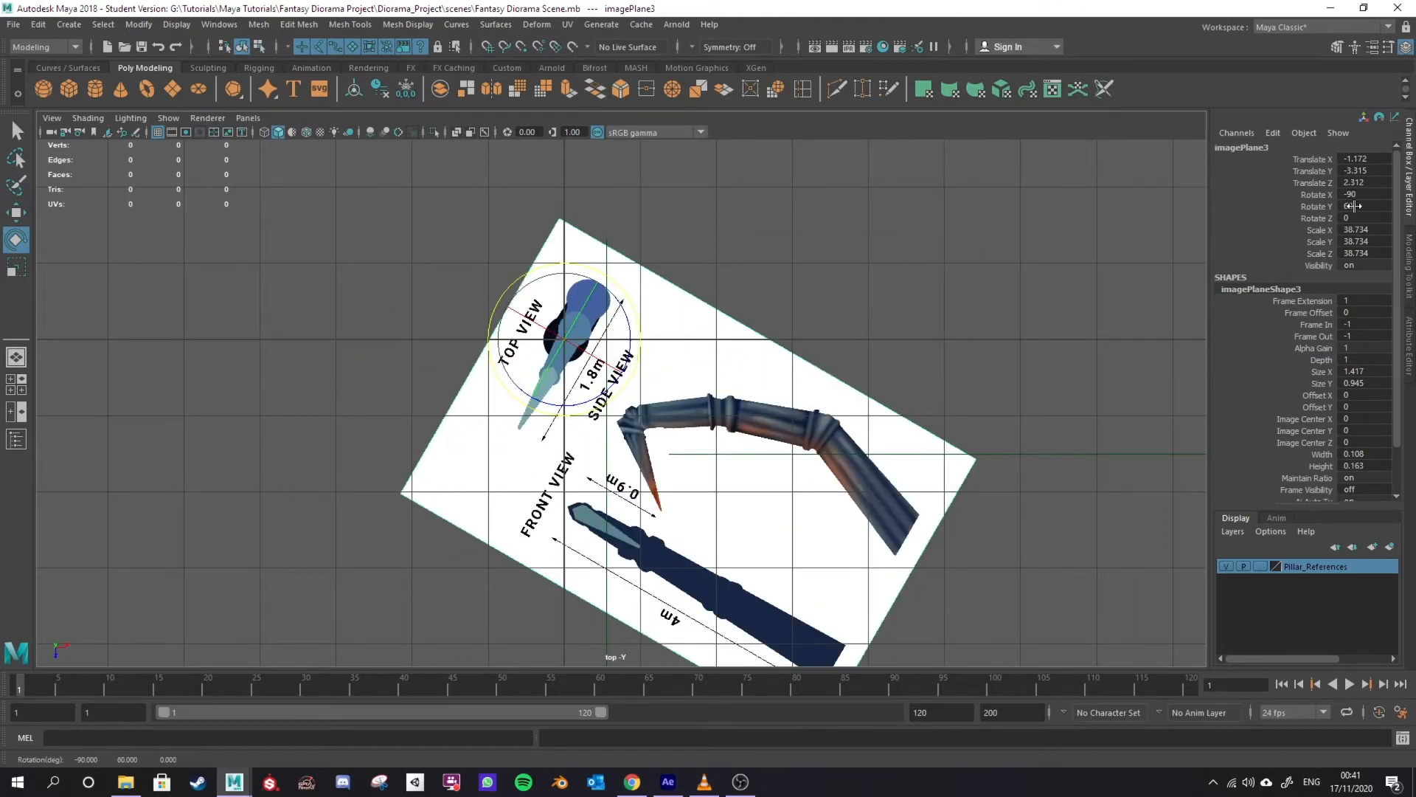
drag(639, 352, 627, 325)
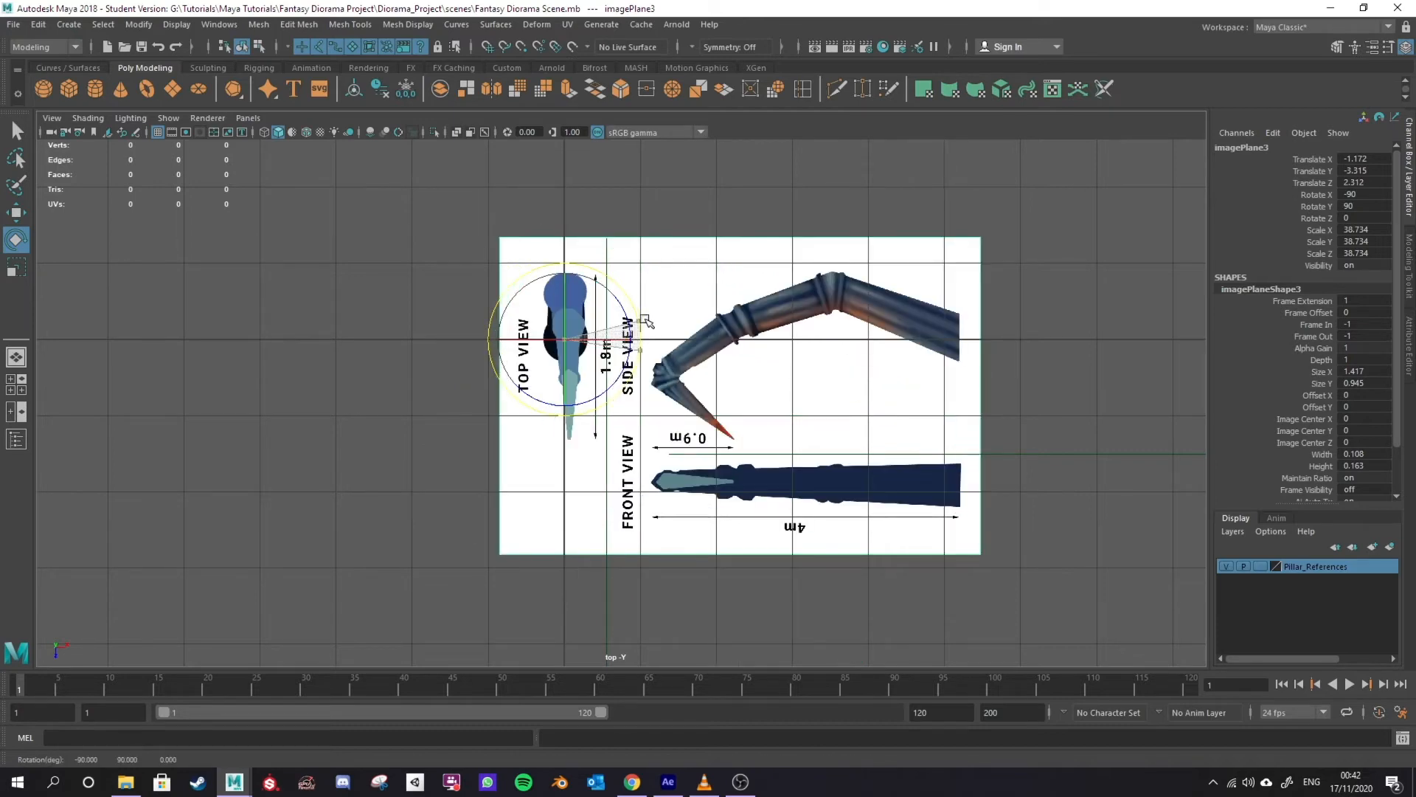
double_click(1355, 207)
key(Return)
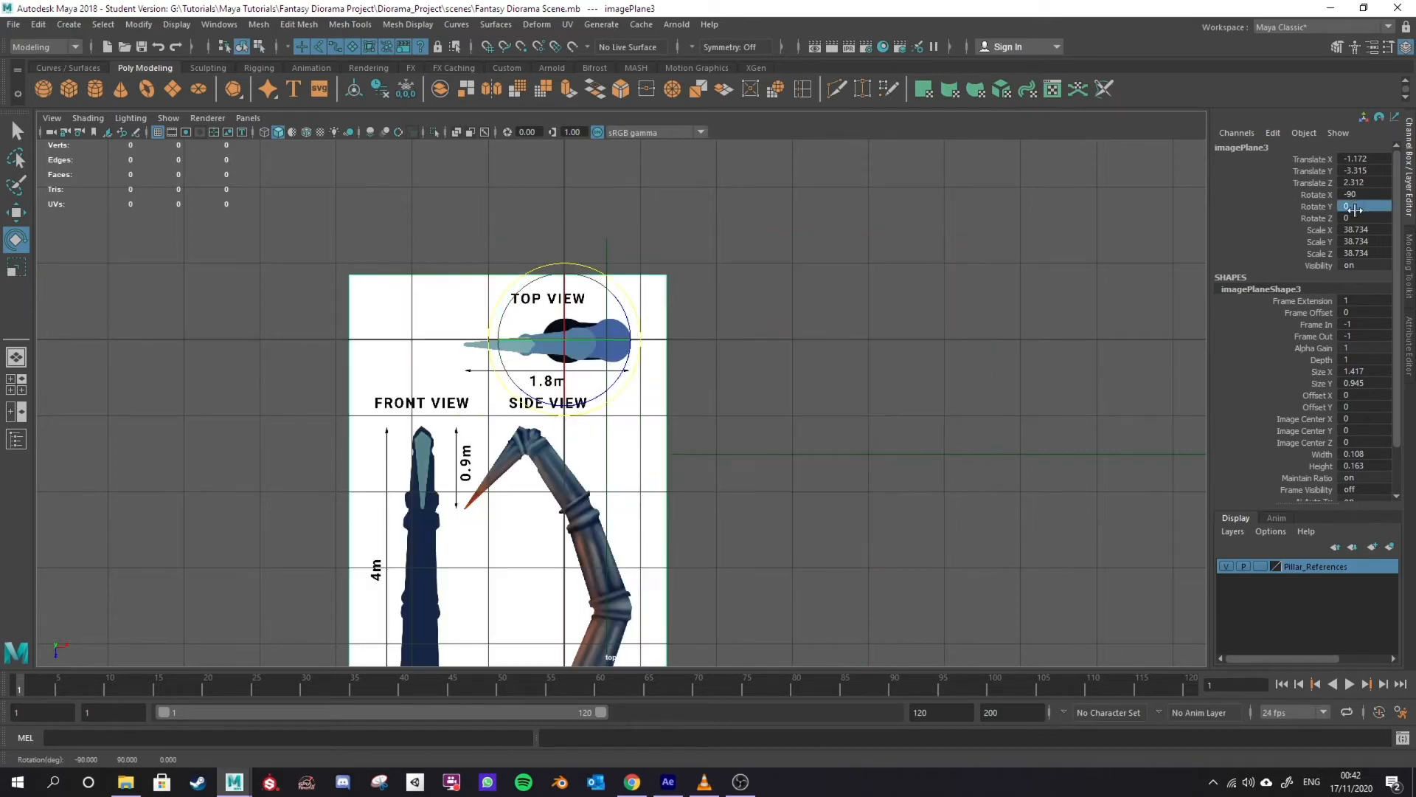
Step: Set the top-view image plane's Rotate Y to 90
double_click(1365, 207)
text(90)
key(Return)
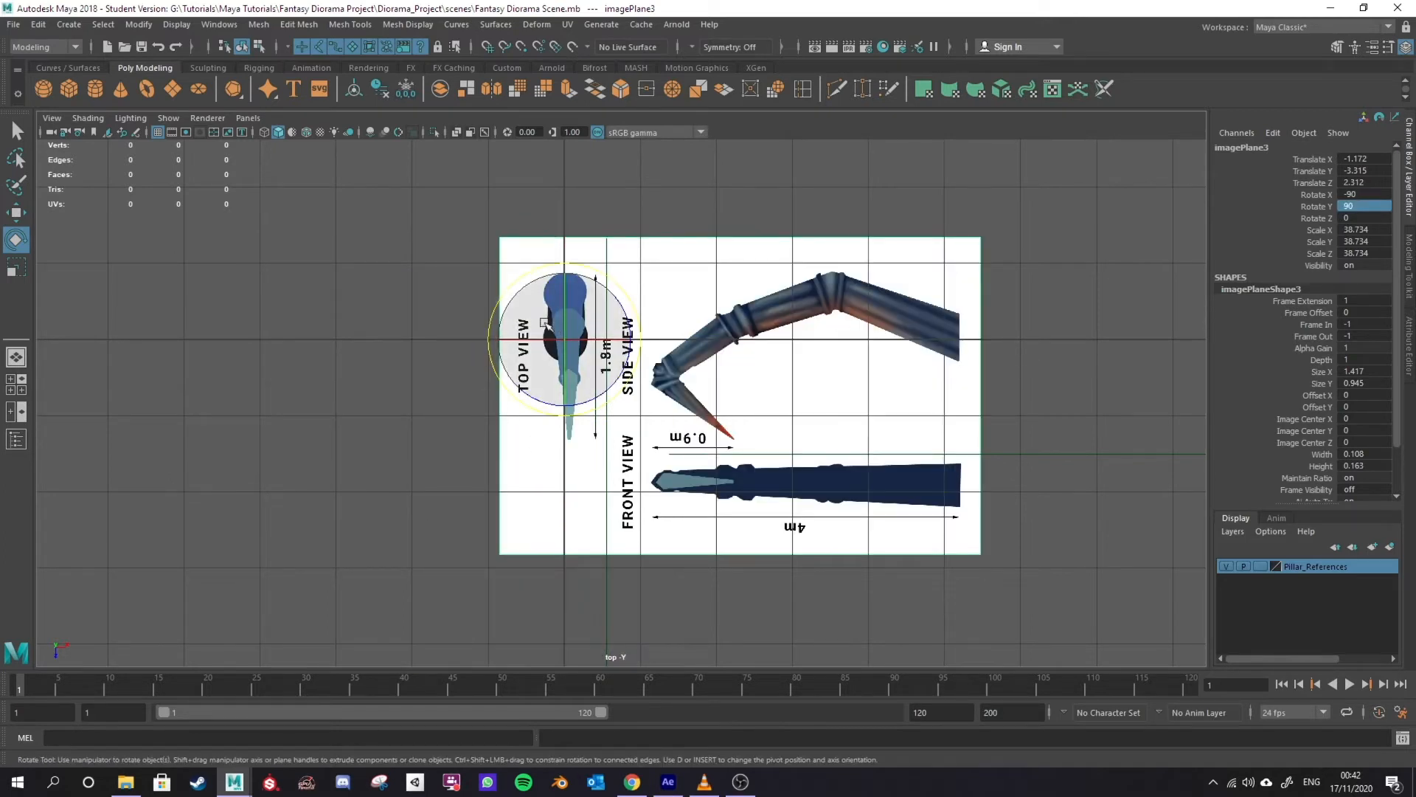
Step: Examine from several angles in perspective how the three reference image planes are arranged and oriented relative to each other
key(space)
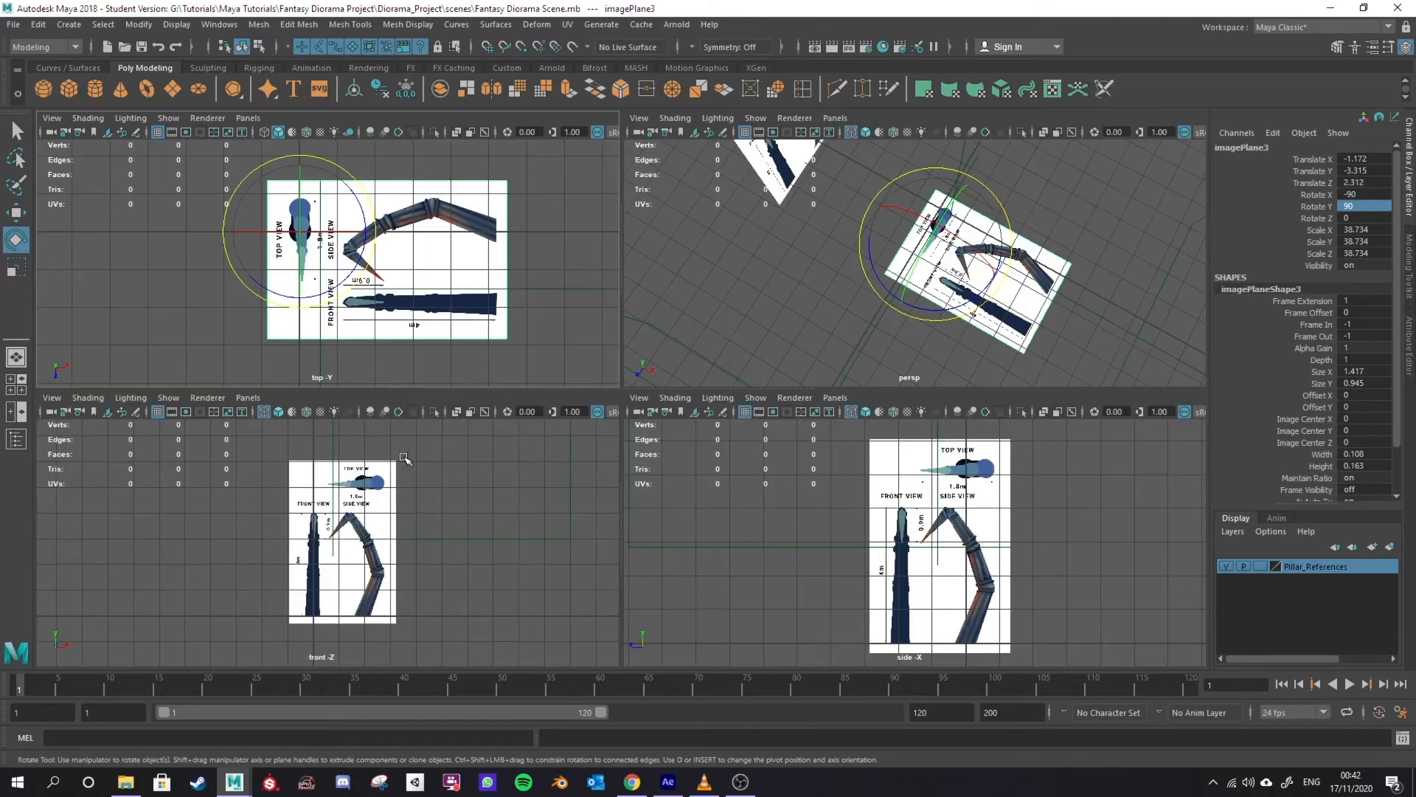
key(space)
alt+drag(951, 292, 828, 346)
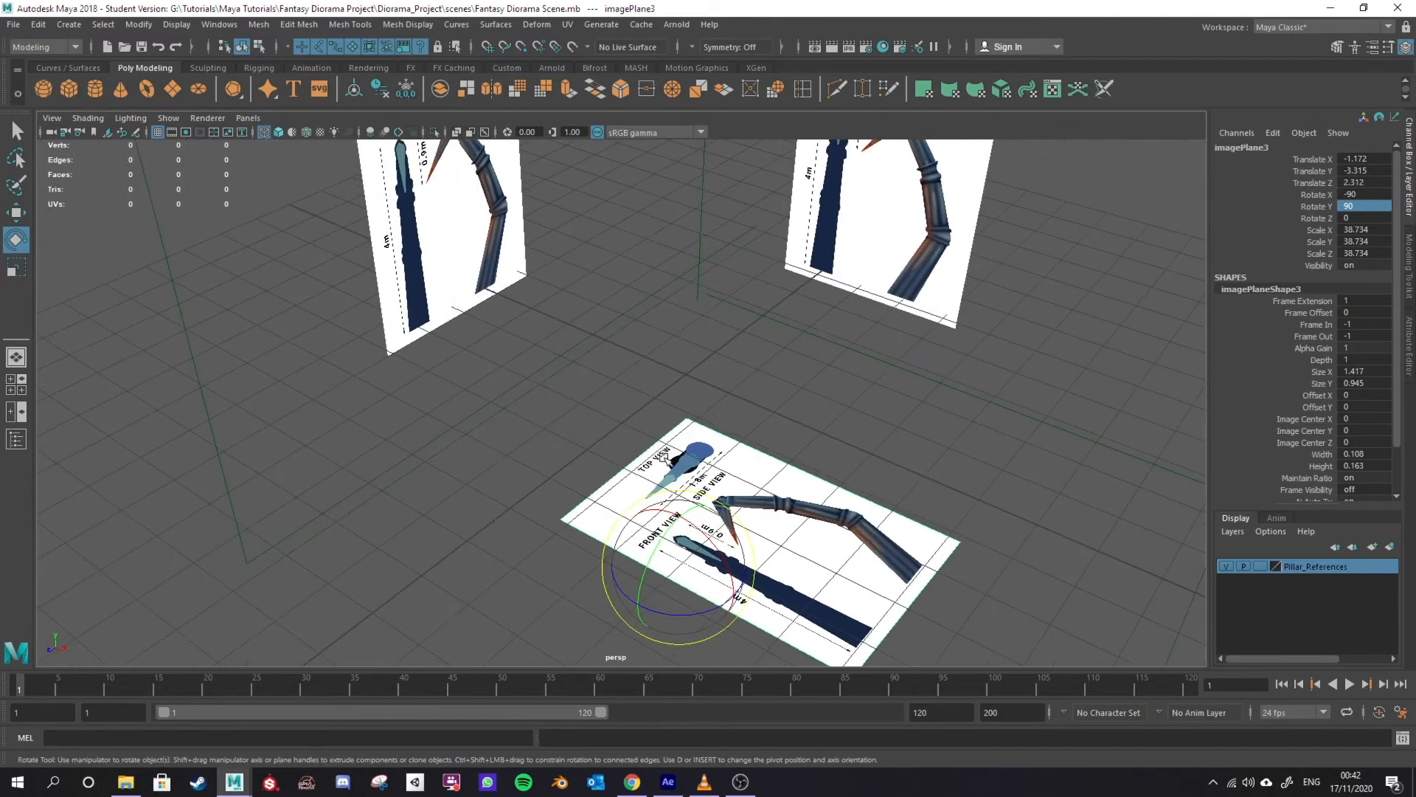
alt+drag(725, 458, 596, 383)
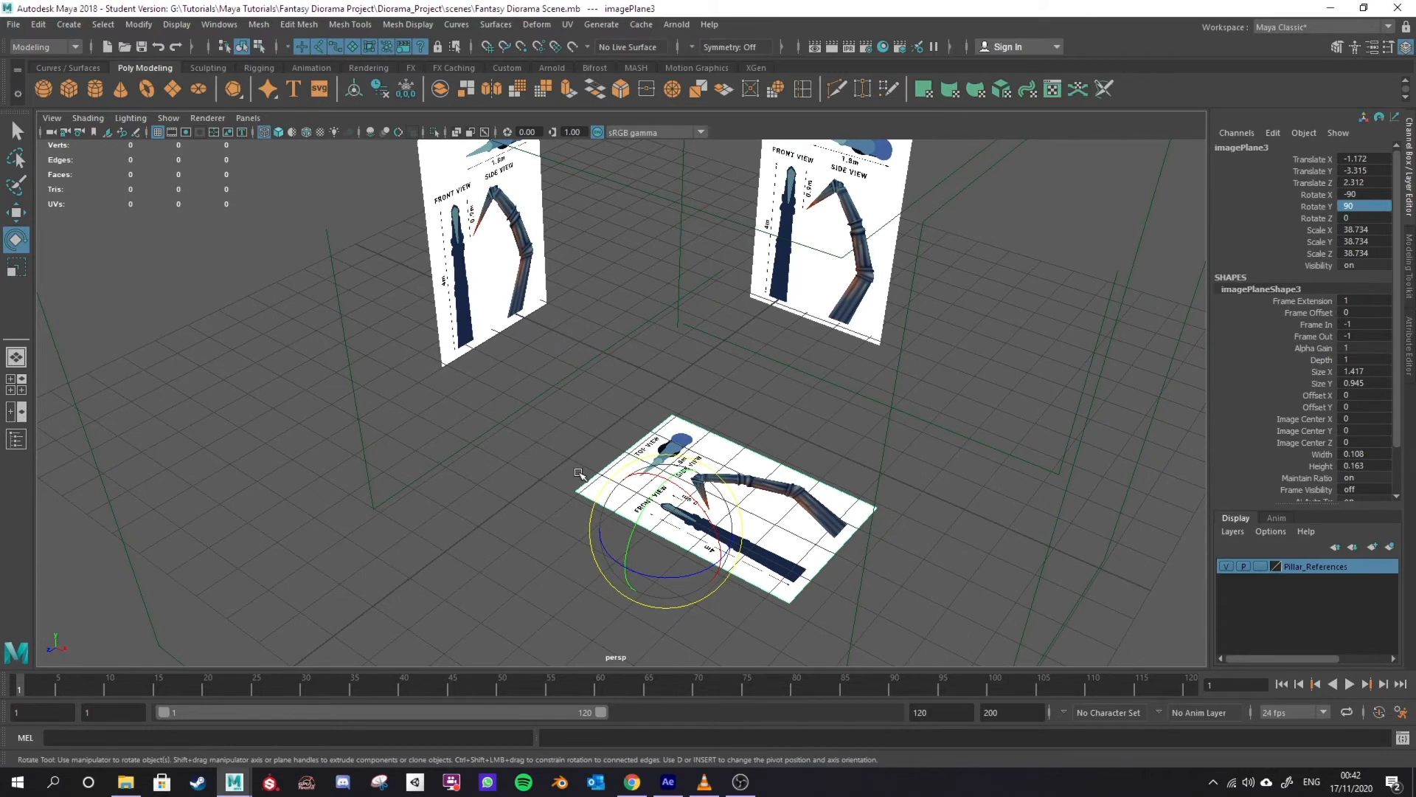
key(space)
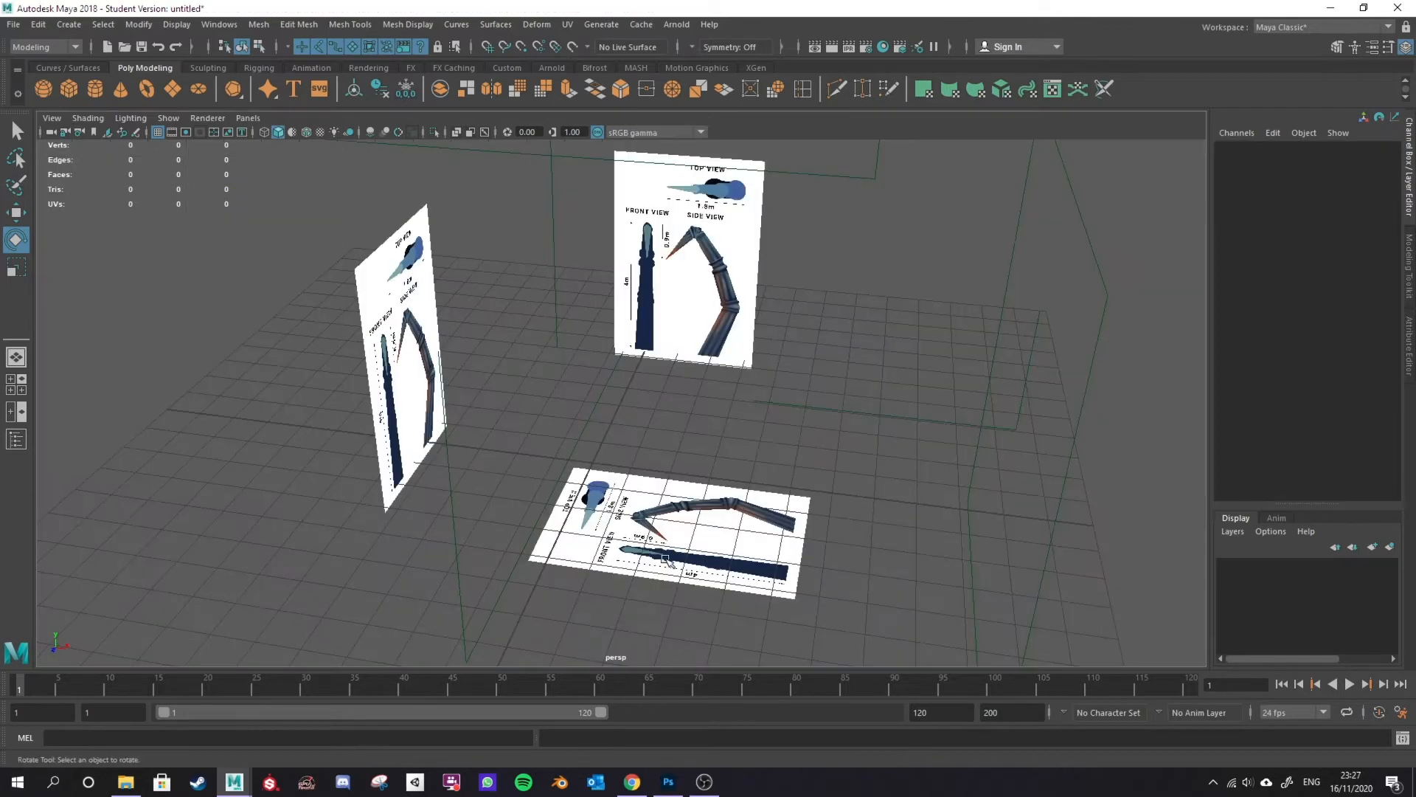
scroll(592, 538, up, 5)
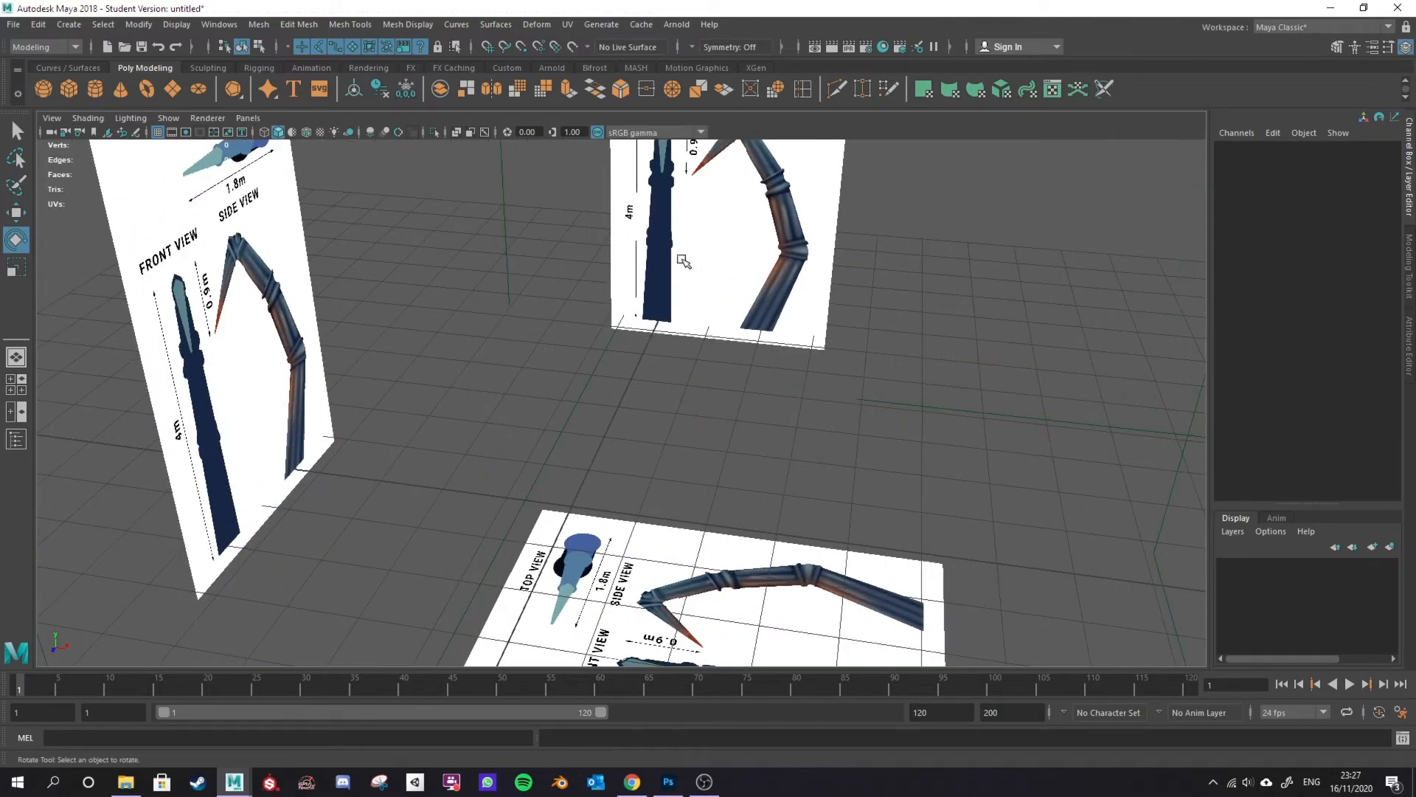
scroll(647, 498, down, 4)
alt+drag(553, 442, 528, 455)
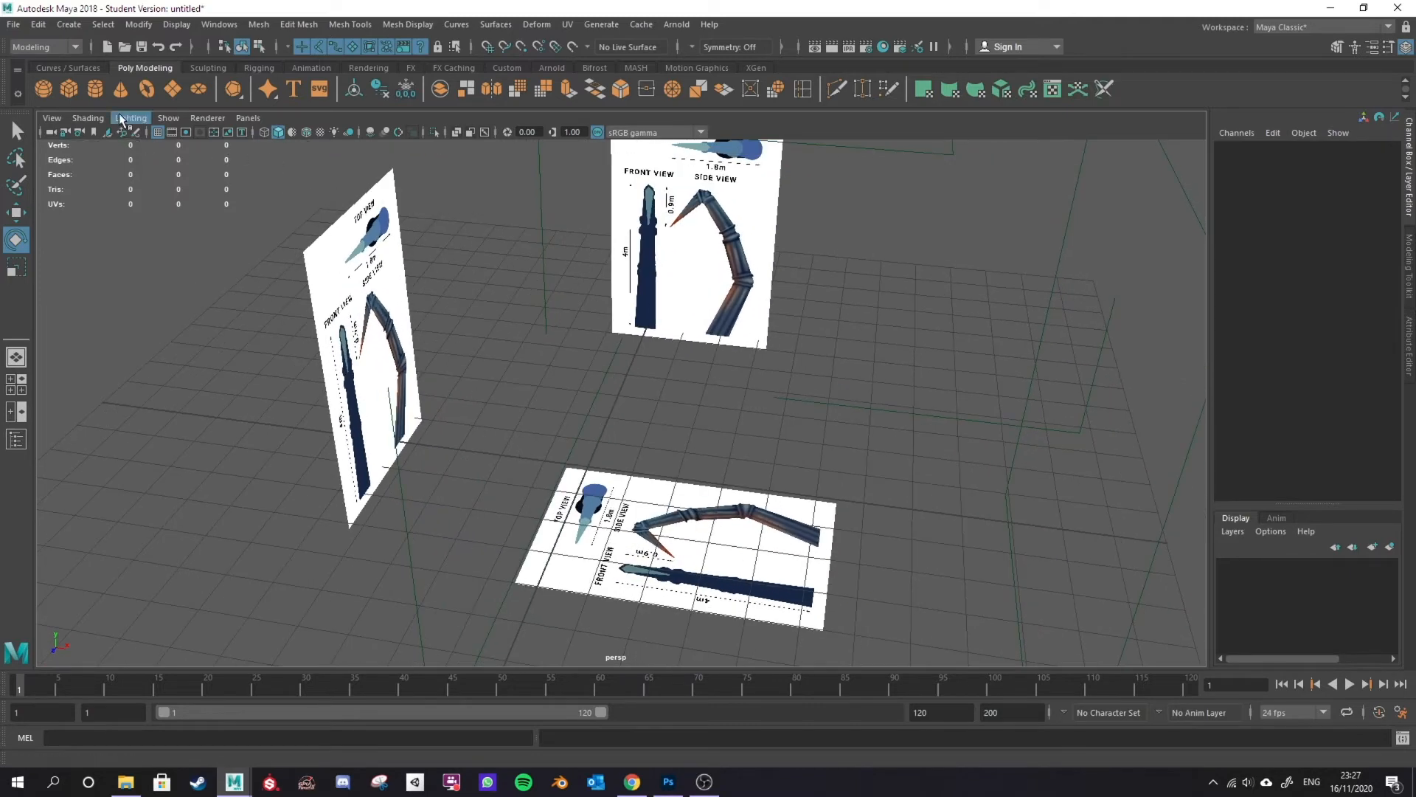
Step: Create a polygon cube at the origin and compare it with the pillar references in all four views
click(72, 90)
scroll(542, 577, up, 4)
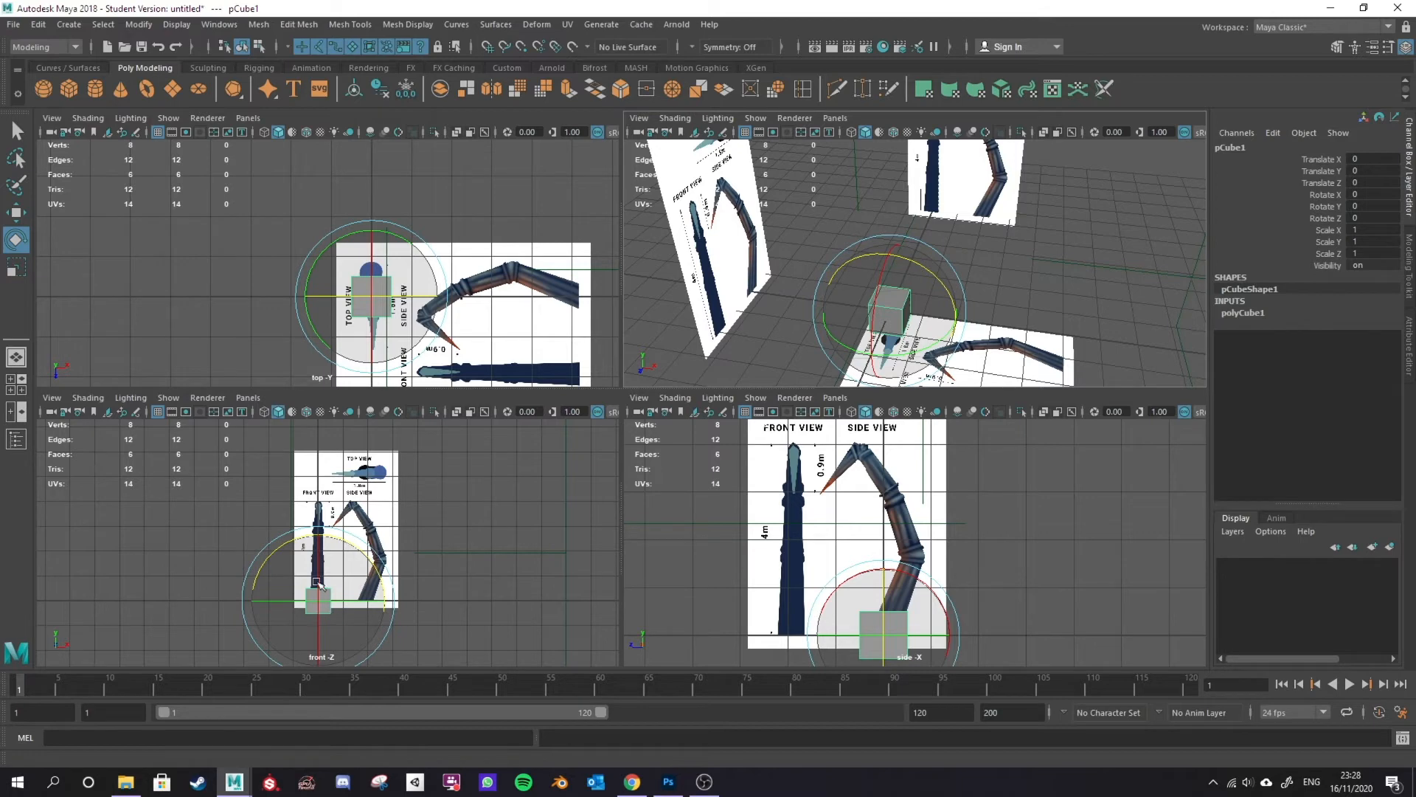
scroll(933, 576, down, 2)
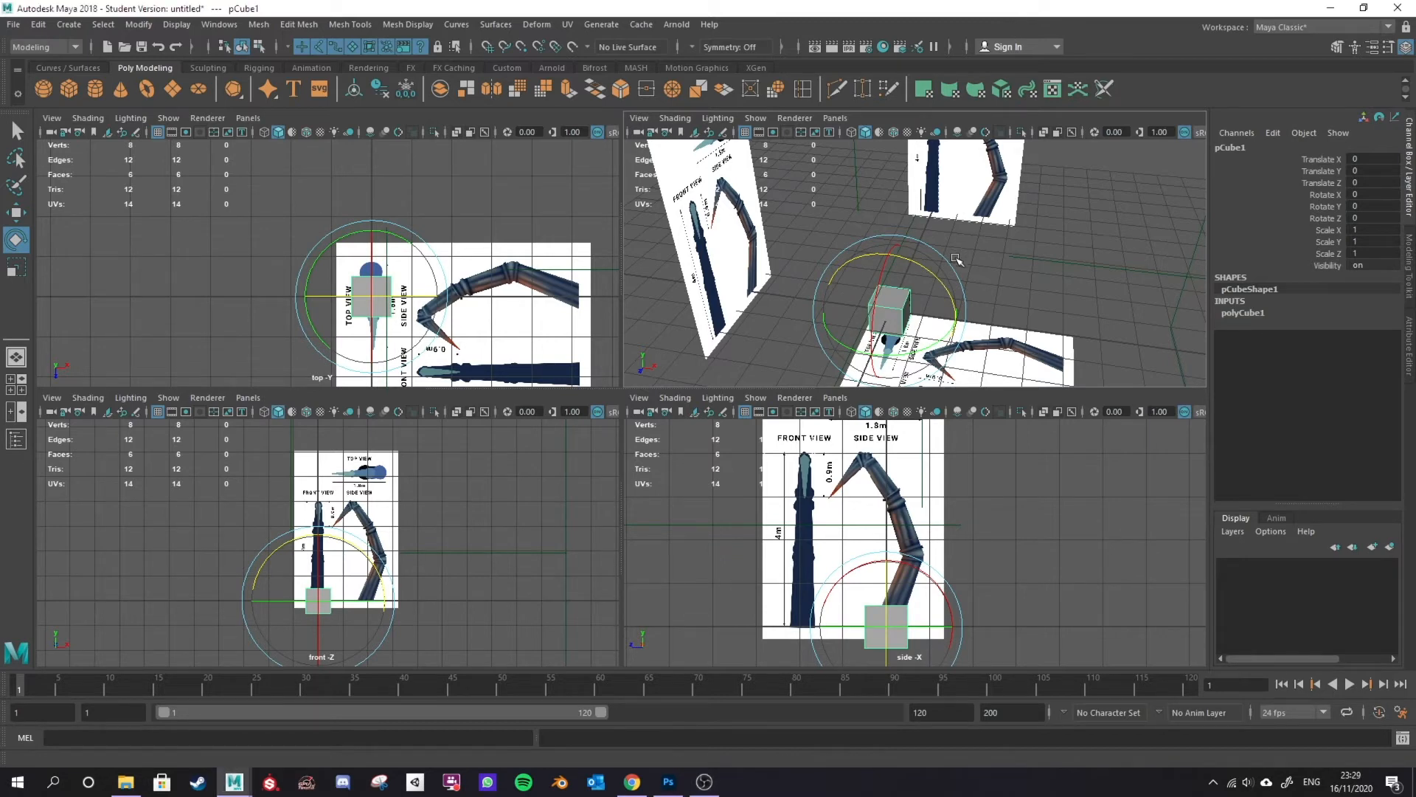
alt+drag(1031, 287, 1007, 244)
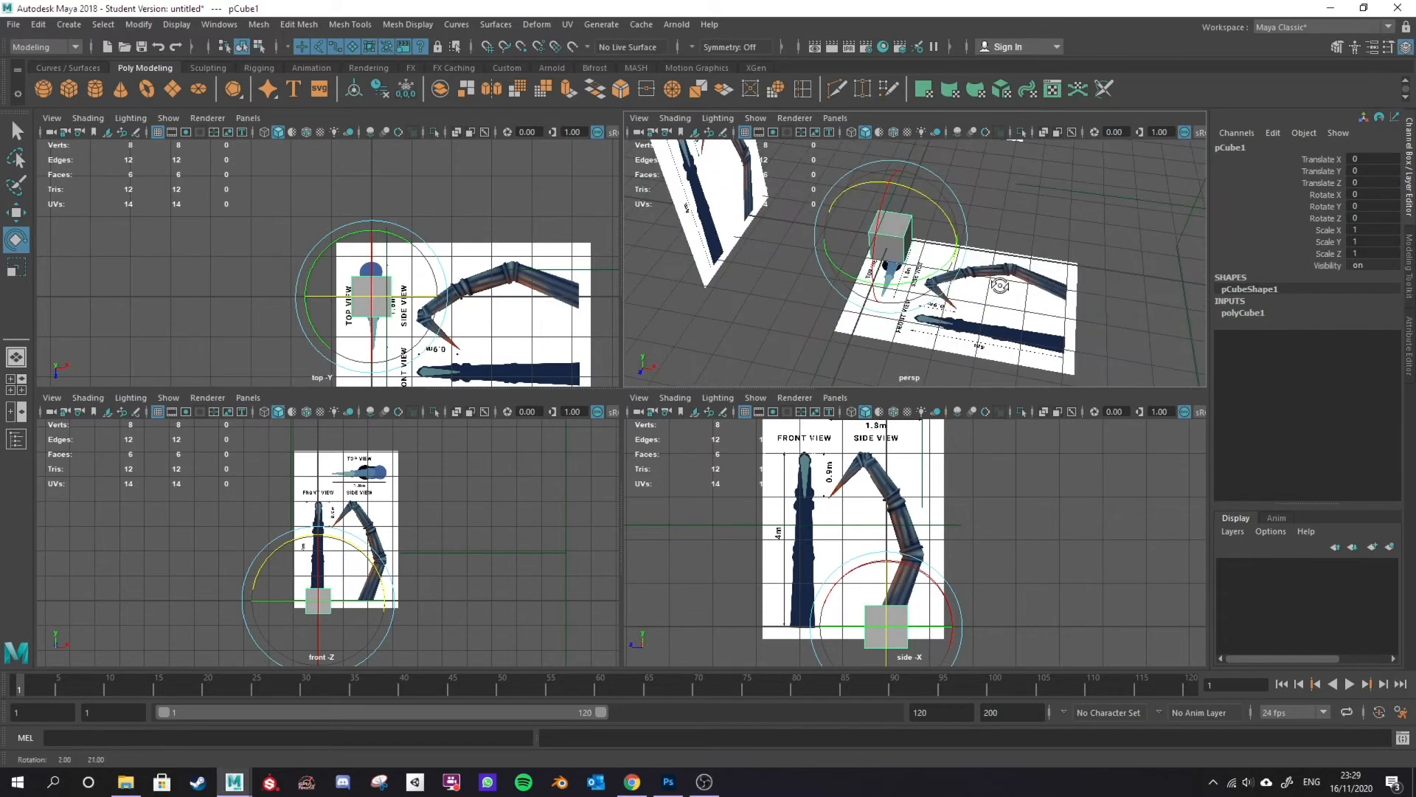
Step: Try to move the top-view image plane out of position in the perspective view
drag(1009, 192, 829, 305)
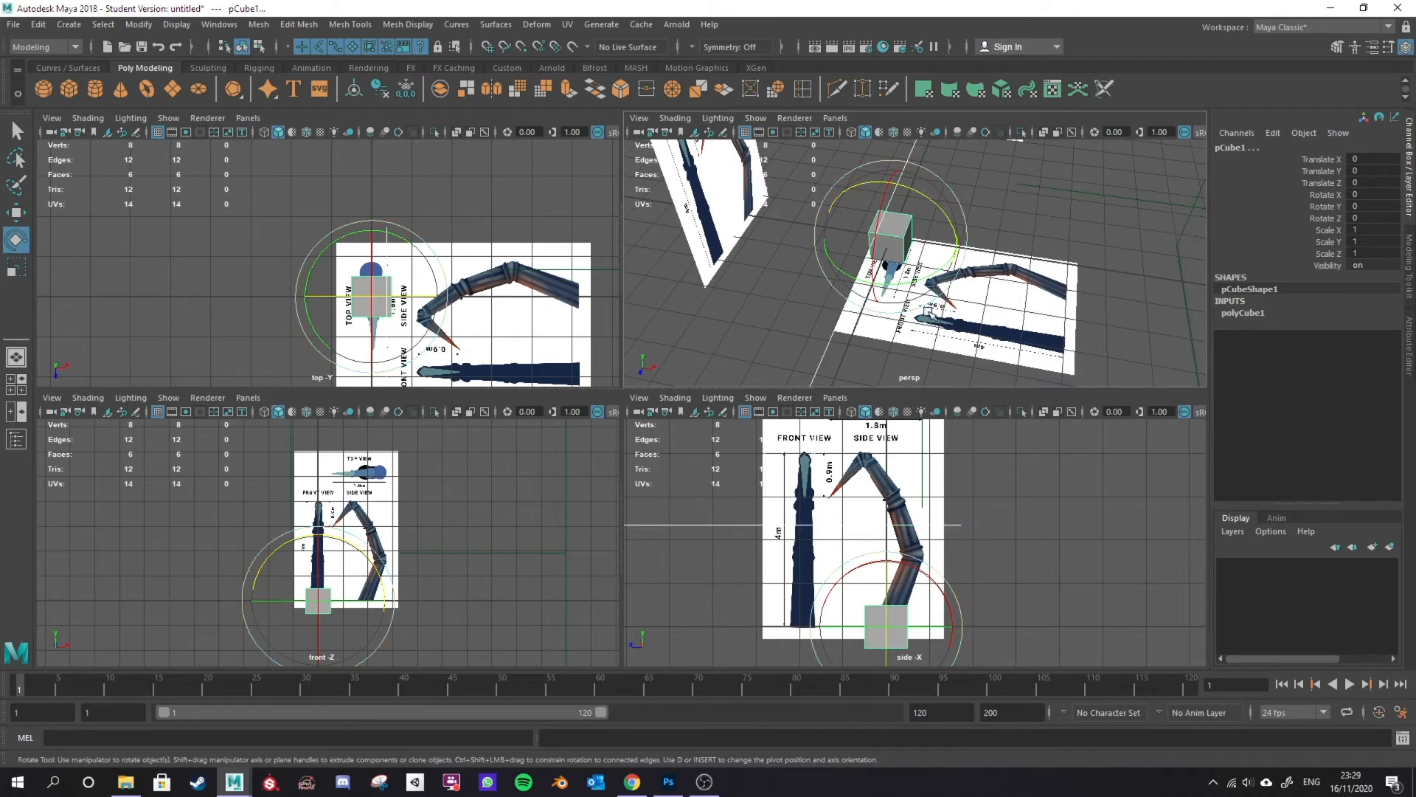
key(w)
mouse_move(959, 247)
mouse_down()
mouse_move(981, 255)
mouse_move(948, 227)
mouse_up()
key(ctrl+z)
click(942, 363)
scroll(942, 365, down, 5)
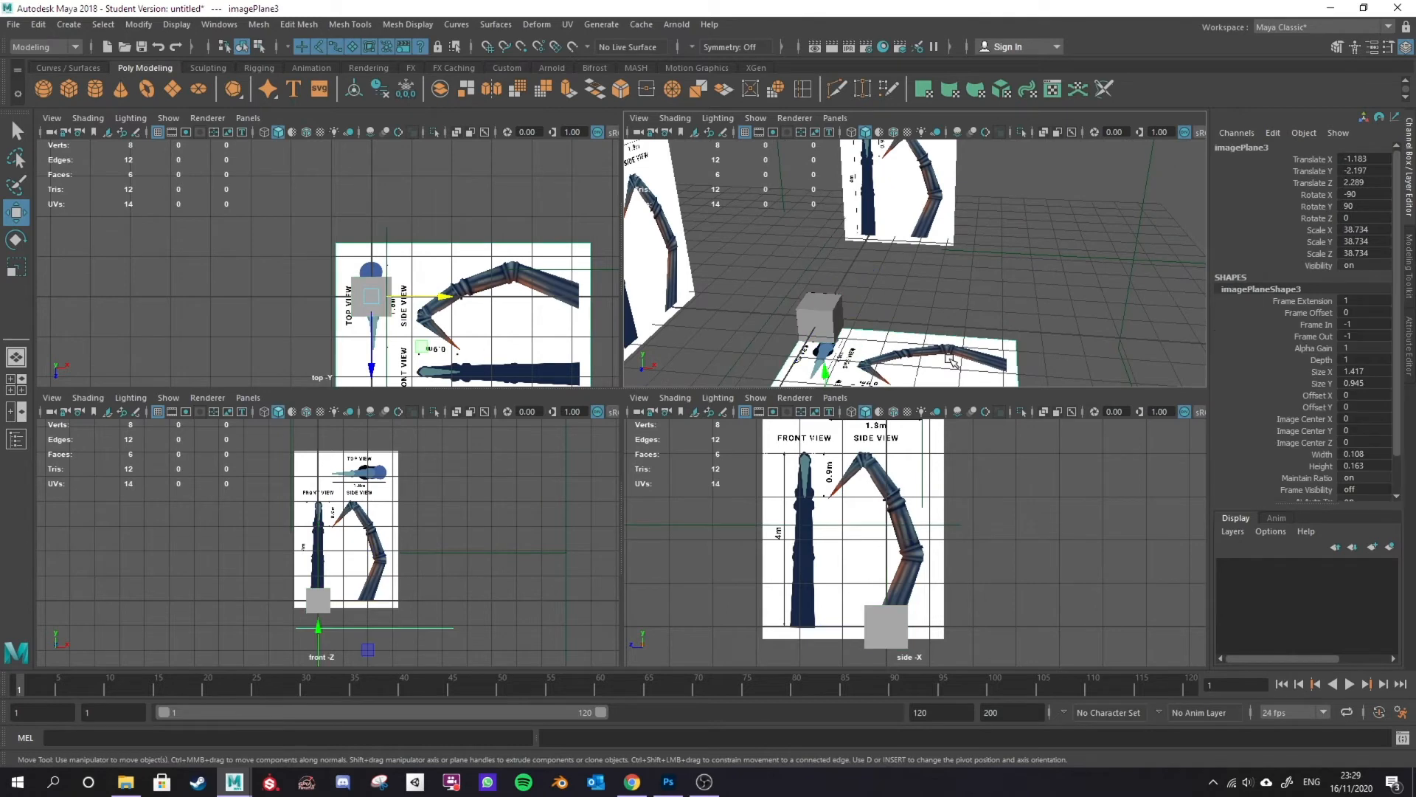
drag(921, 369, 975, 326)
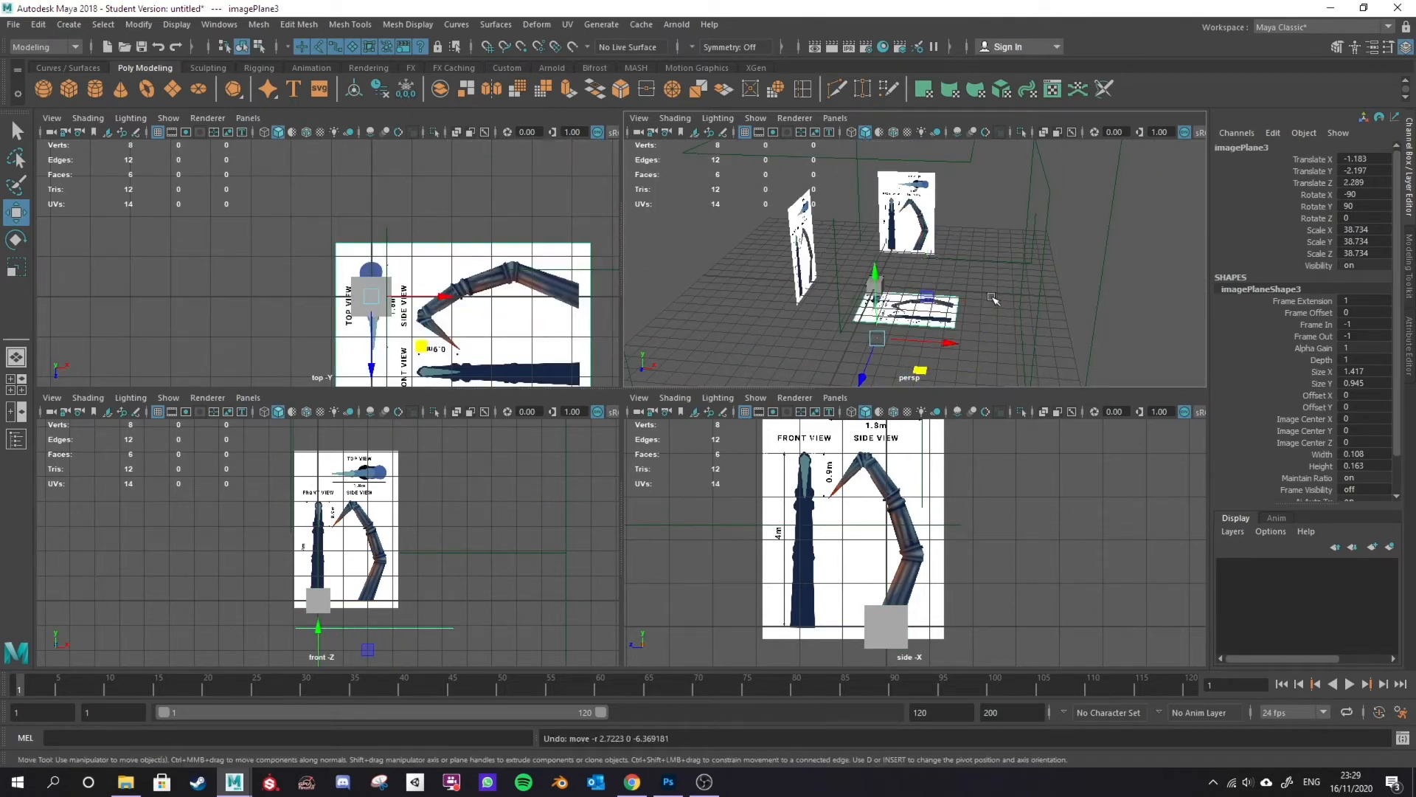
Step: Select the front-, side- and top-view image planes together in the perspective view
scroll(974, 310, up, 5)
alt+drag(965, 311, 860, 369)
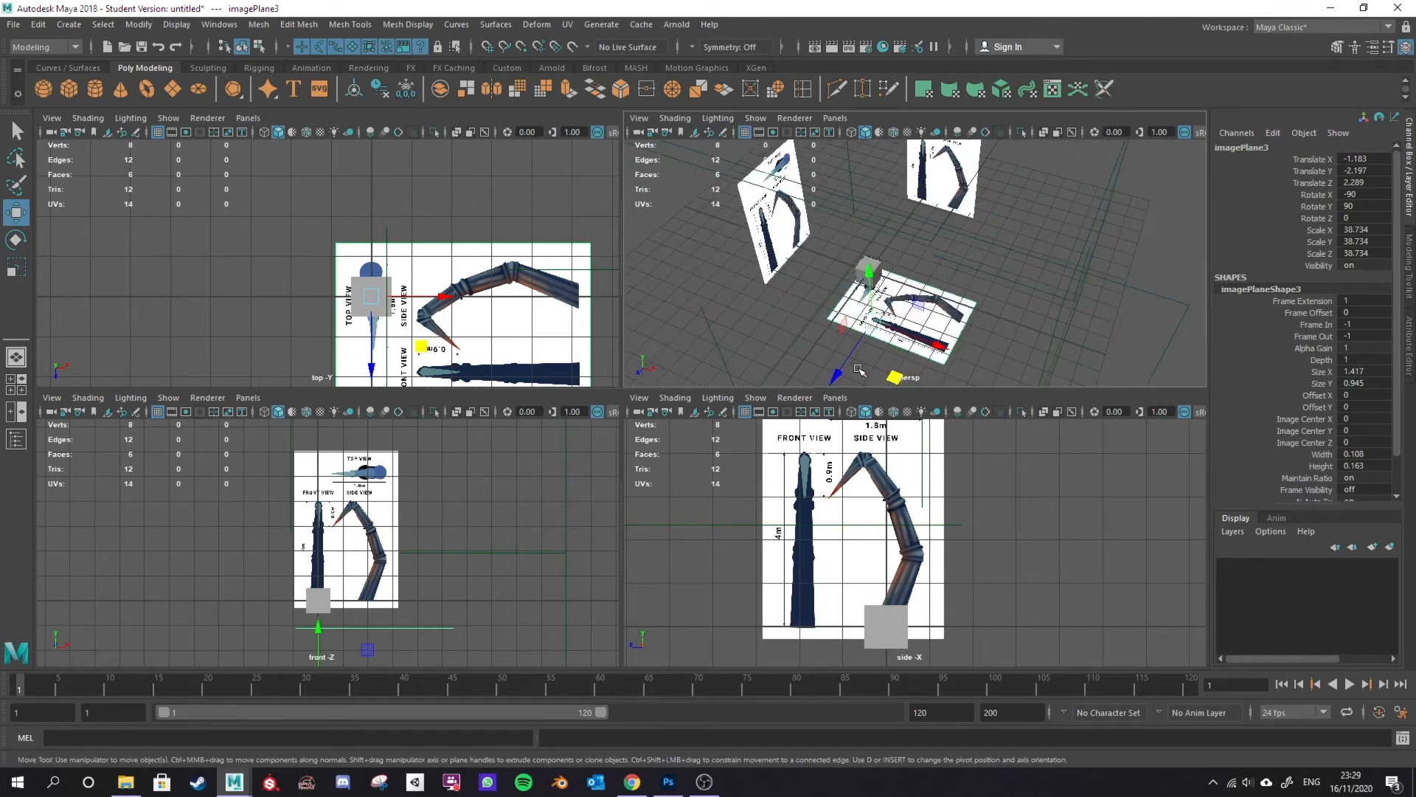
click(952, 199)
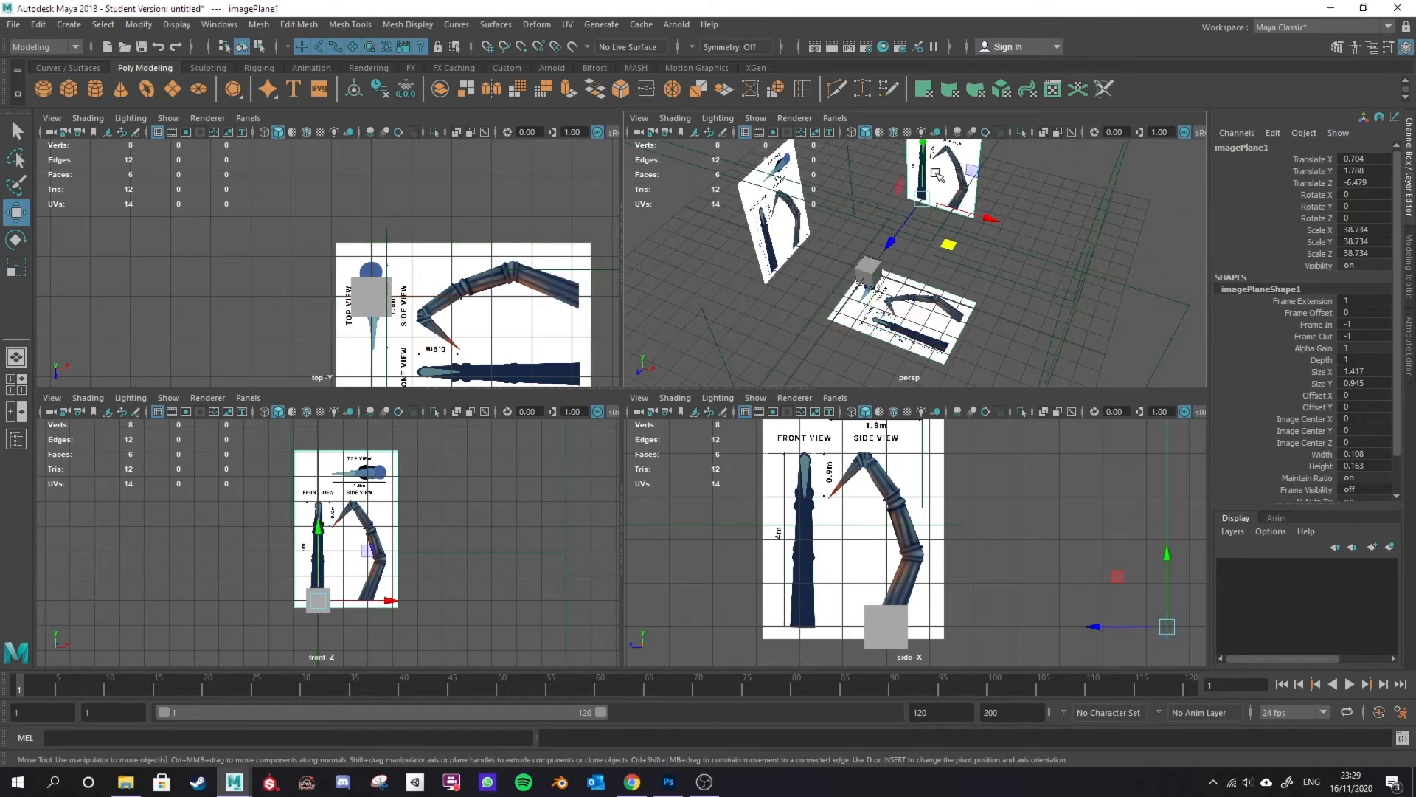
click(773, 243)
click(960, 326)
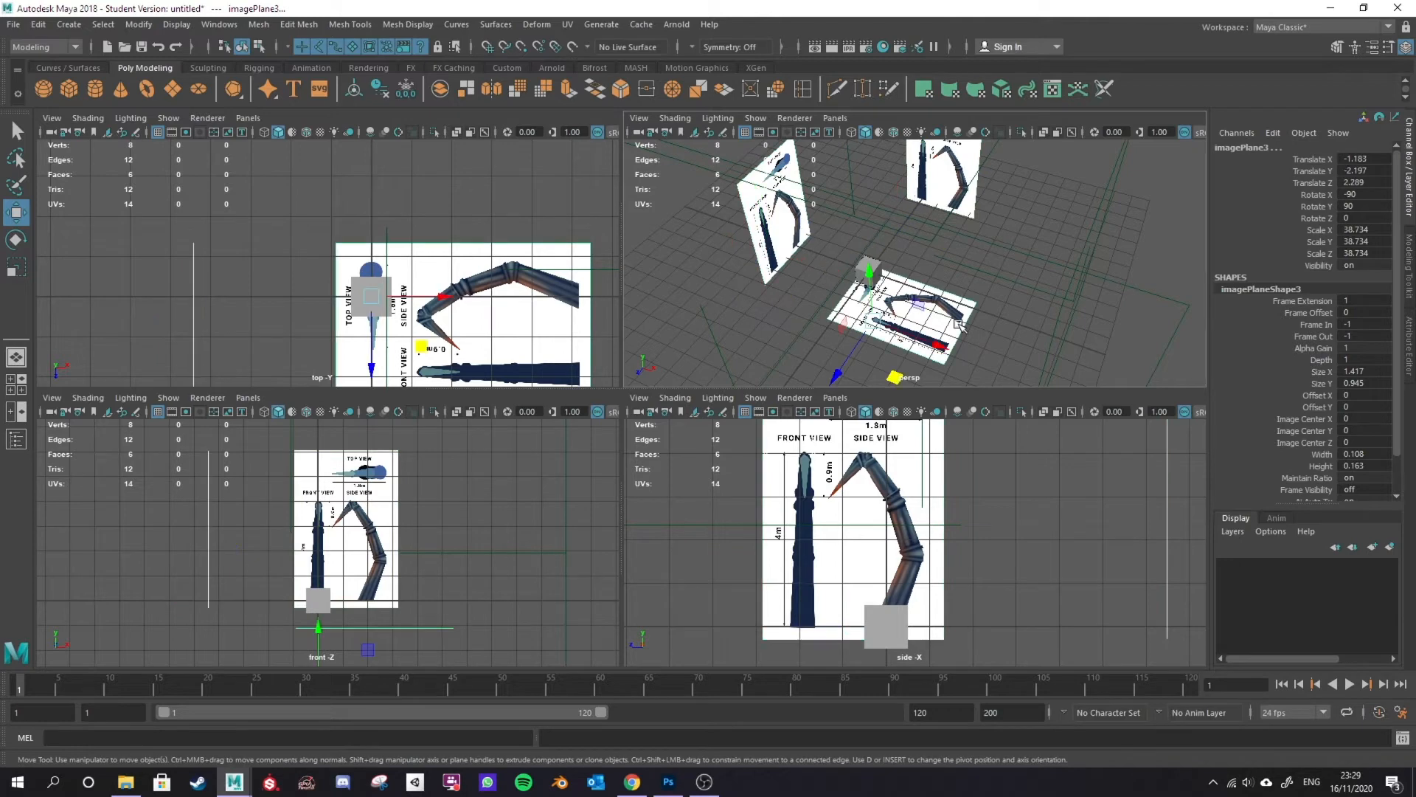
click(963, 200)
alt+drag(964, 199, 1044, 228)
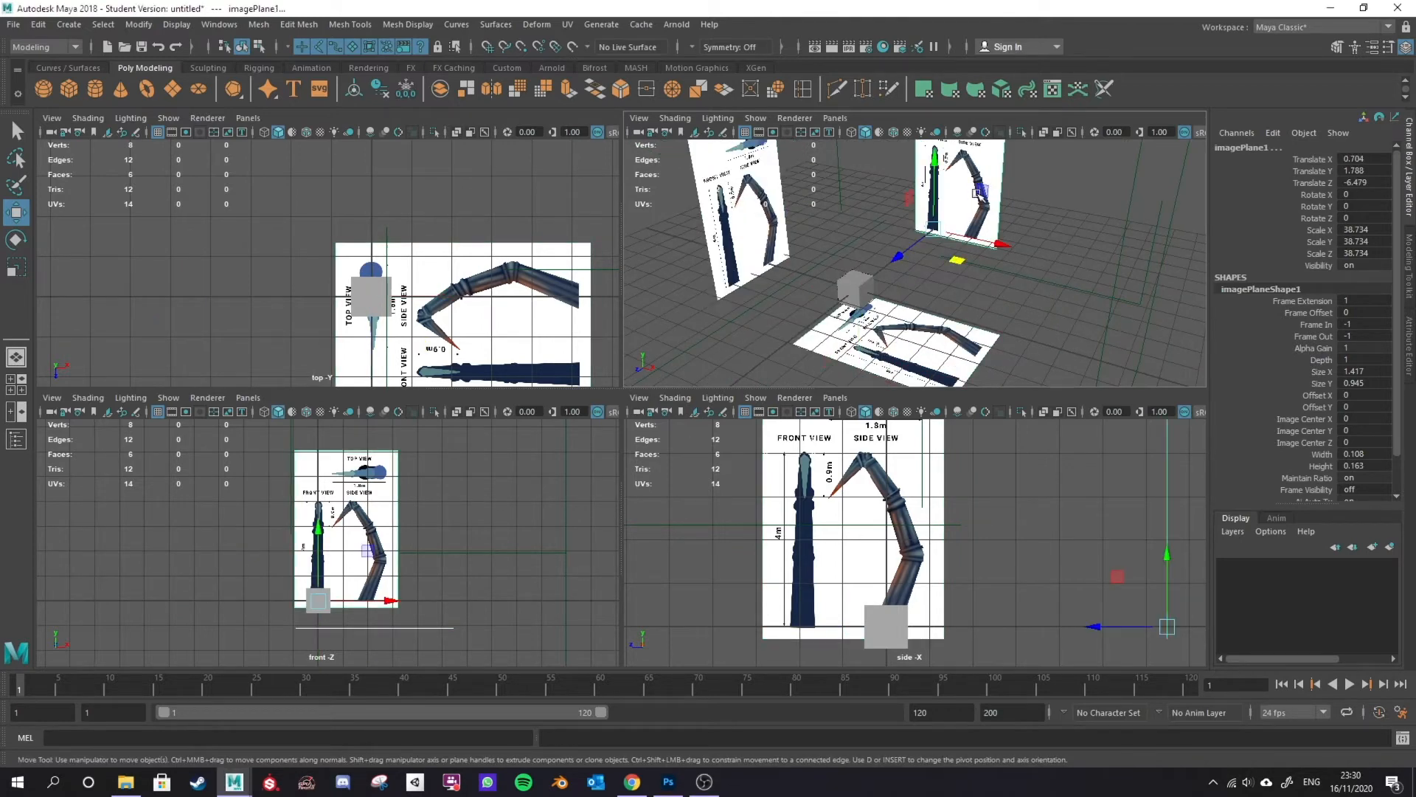
click(766, 215)
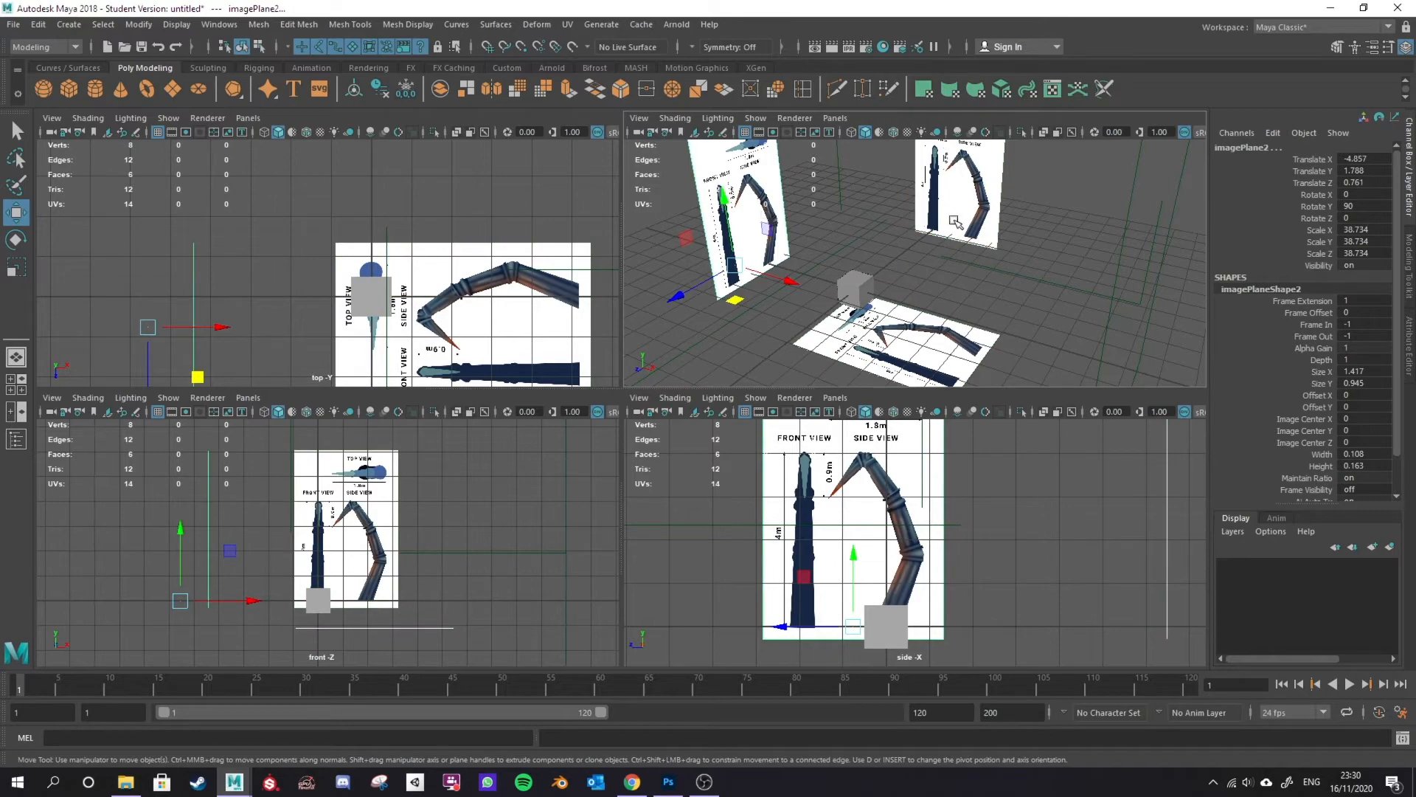
Step: Try to move the three selected image planes together by about 2.16 in X and 0.98 in Z
drag(735, 299, 763, 326)
key(ctrl+z)
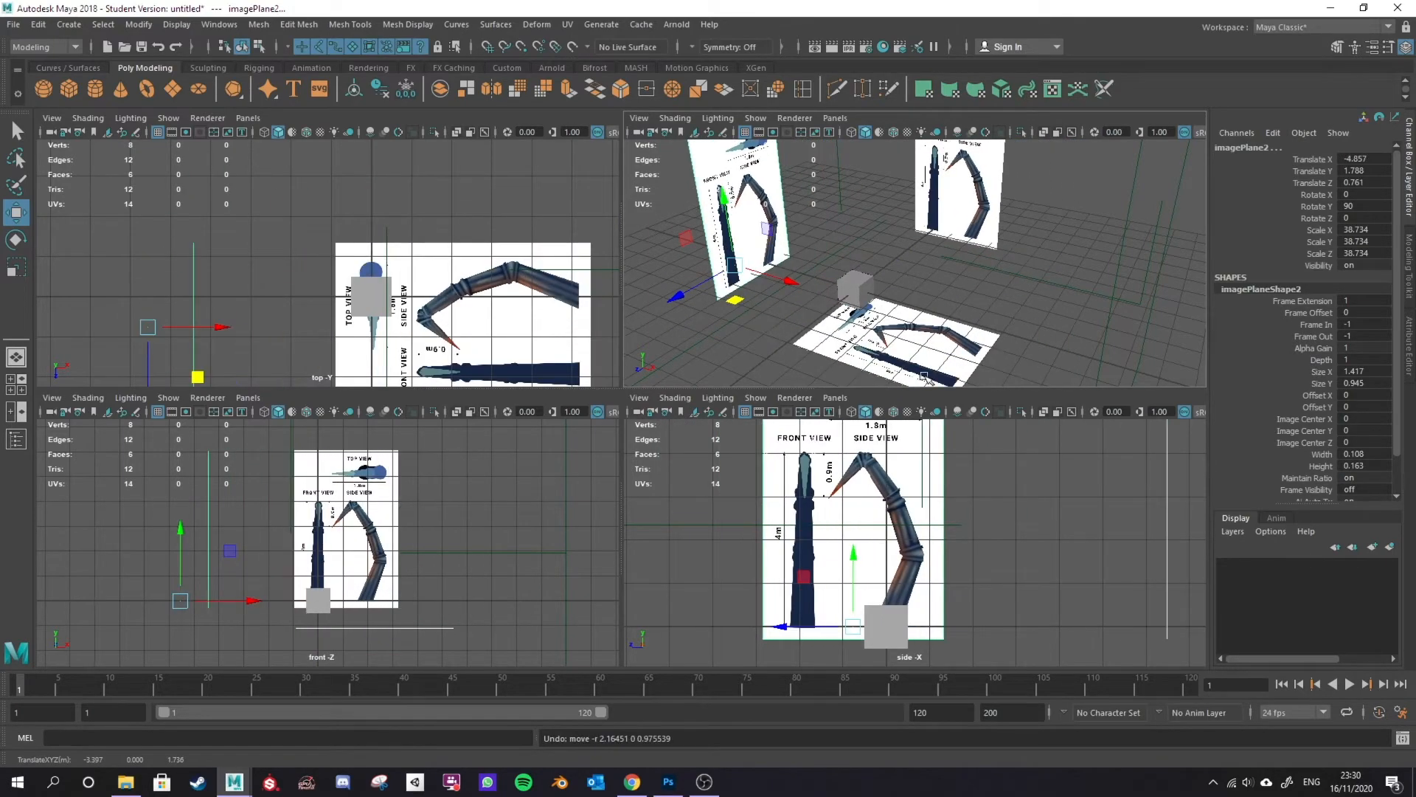
click(1410, 270)
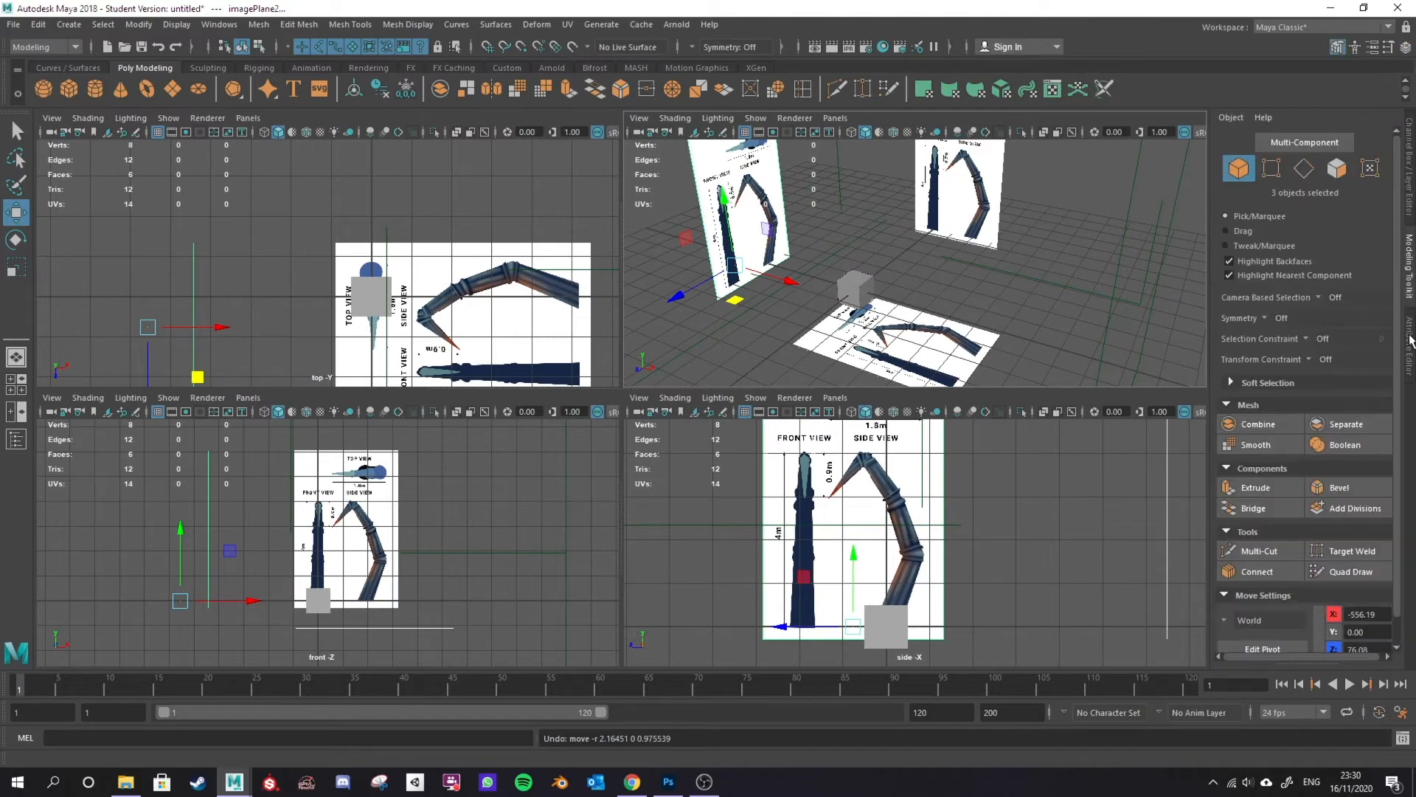
Step: Create a new display layer from the three selected image planes
click(1411, 353)
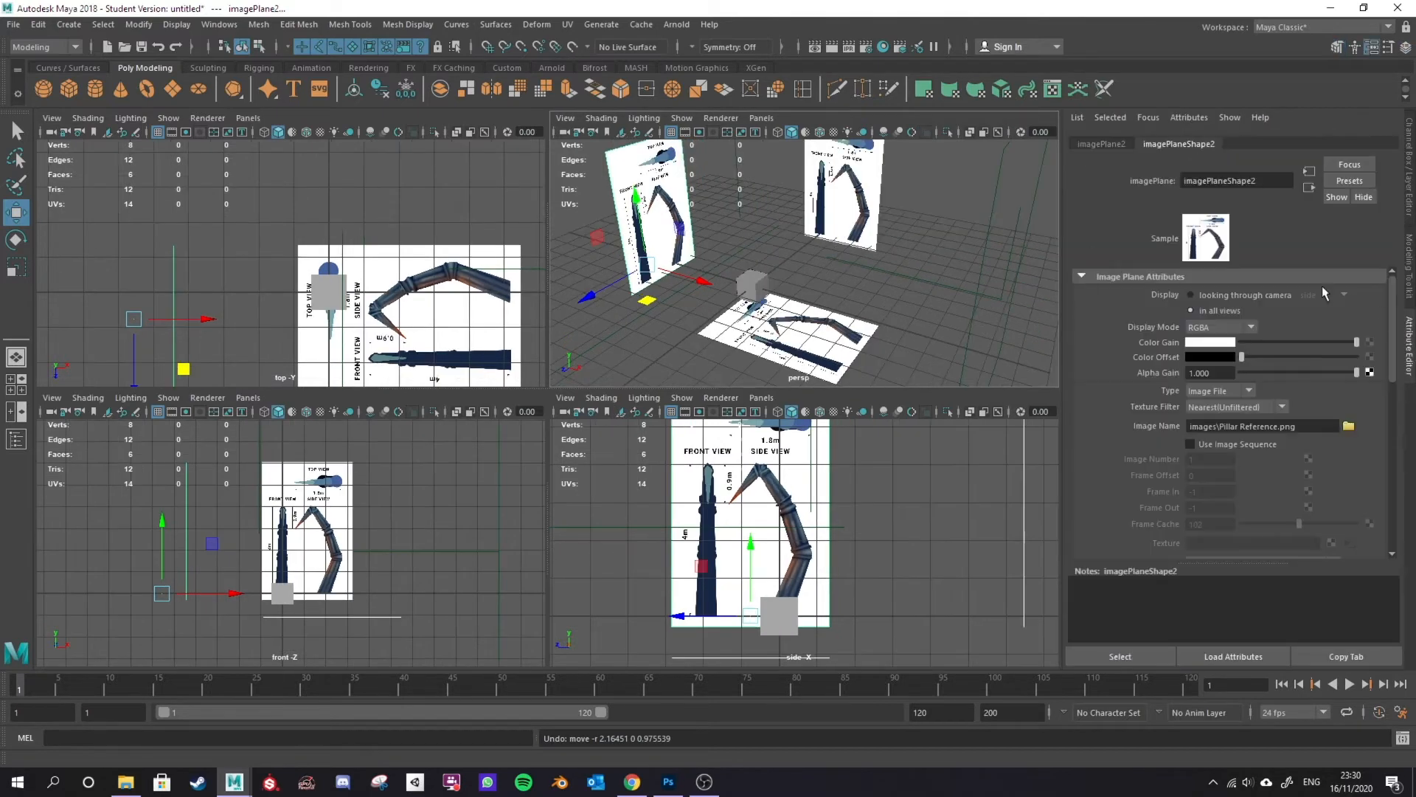
click(1411, 175)
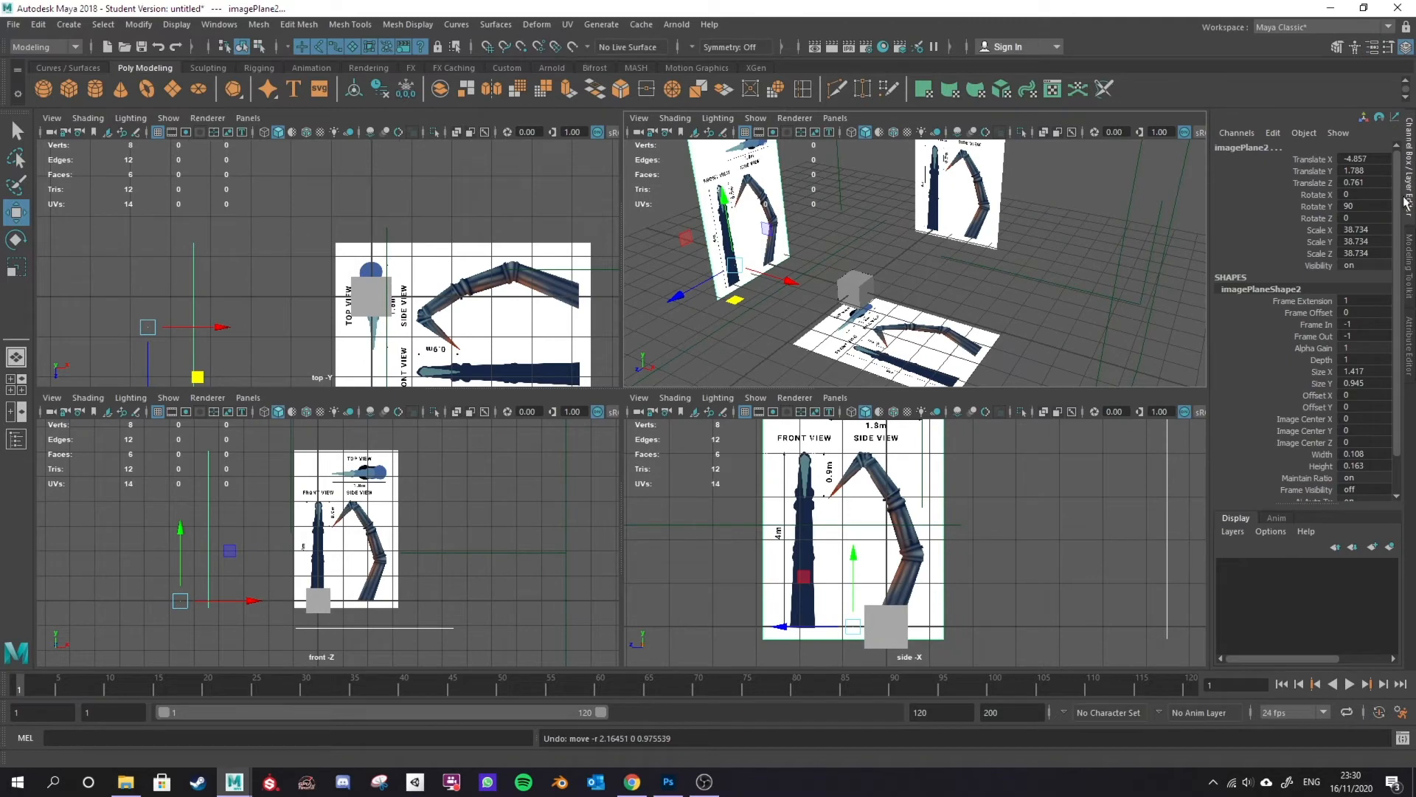
click(1241, 529)
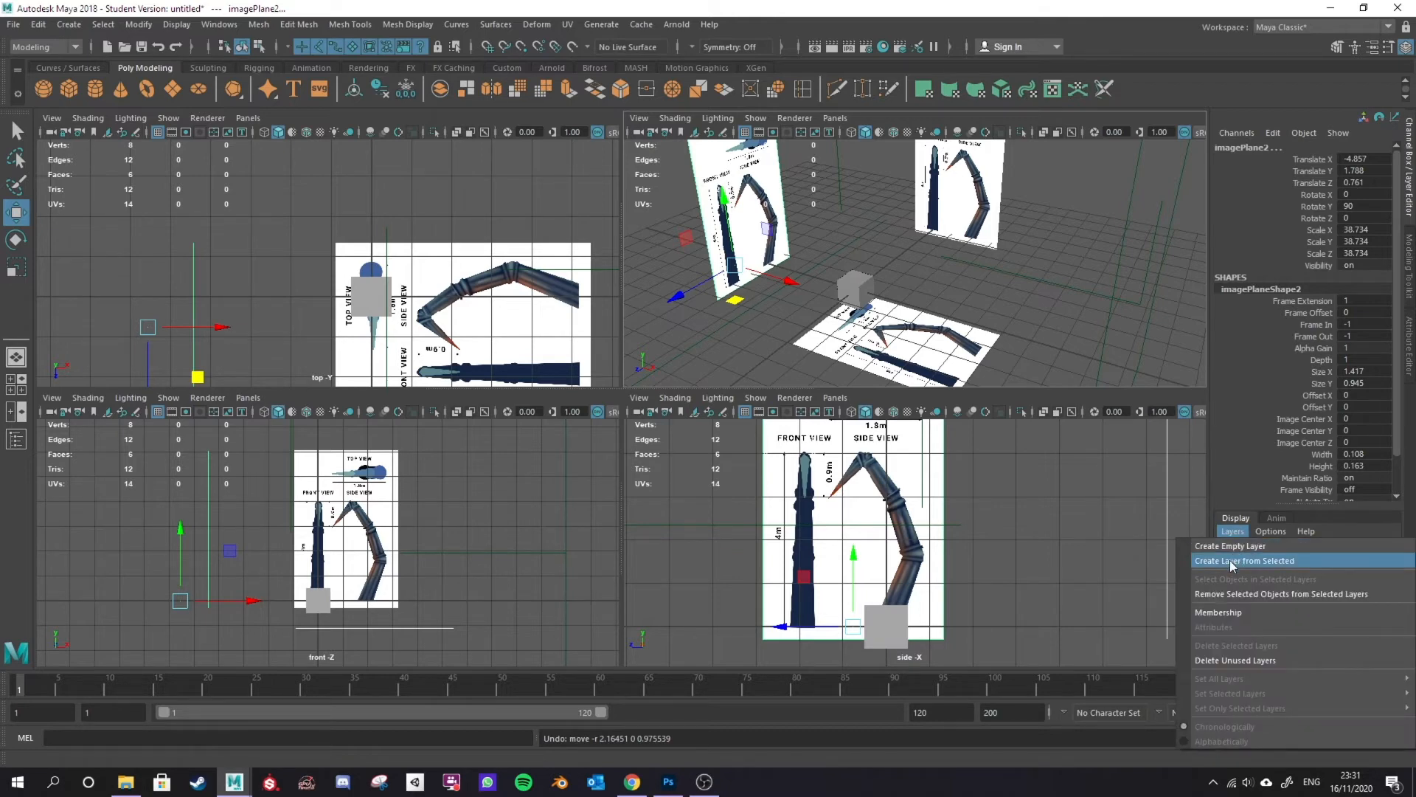
click(1230, 562)
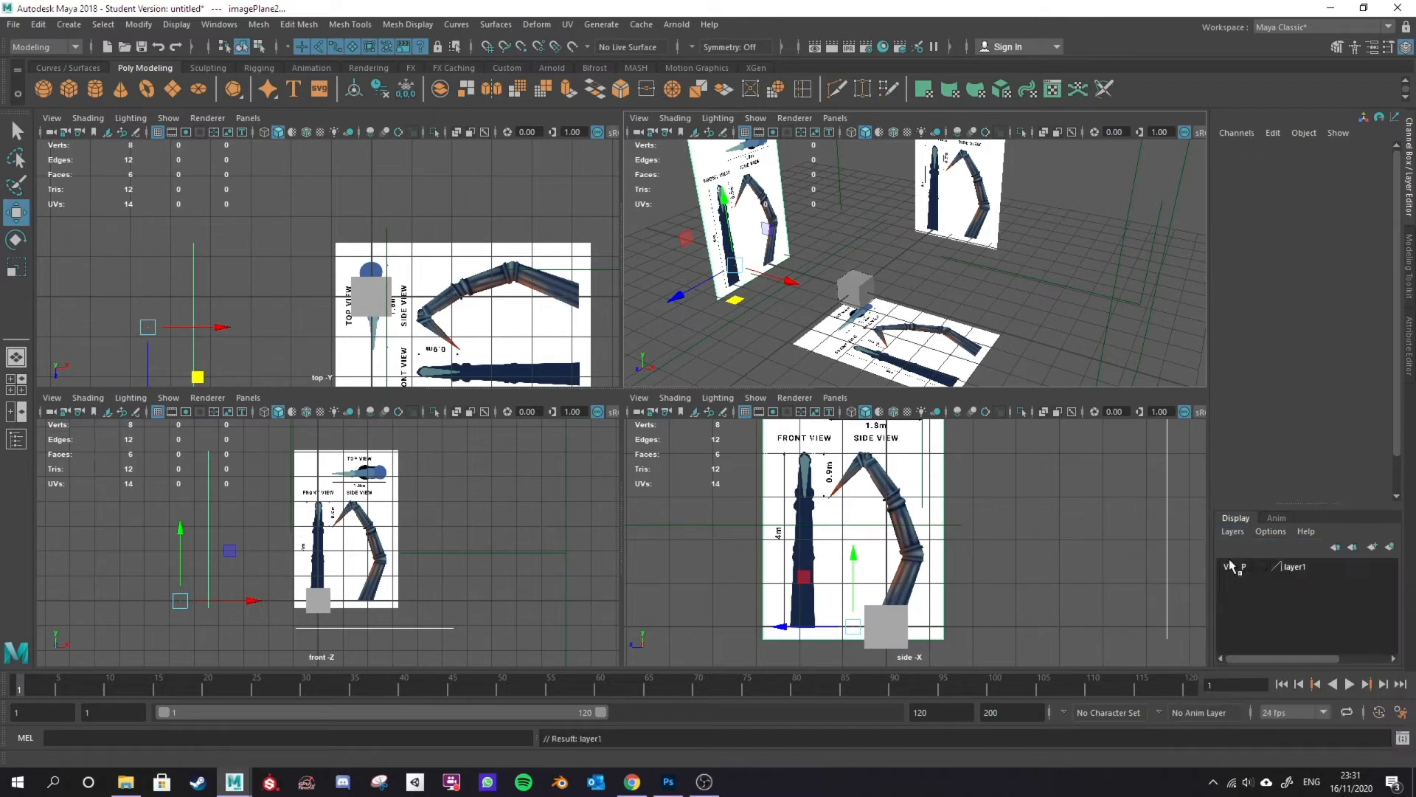
Step: Rename the image planes' display layer to Pillar_References
double_click(1289, 574)
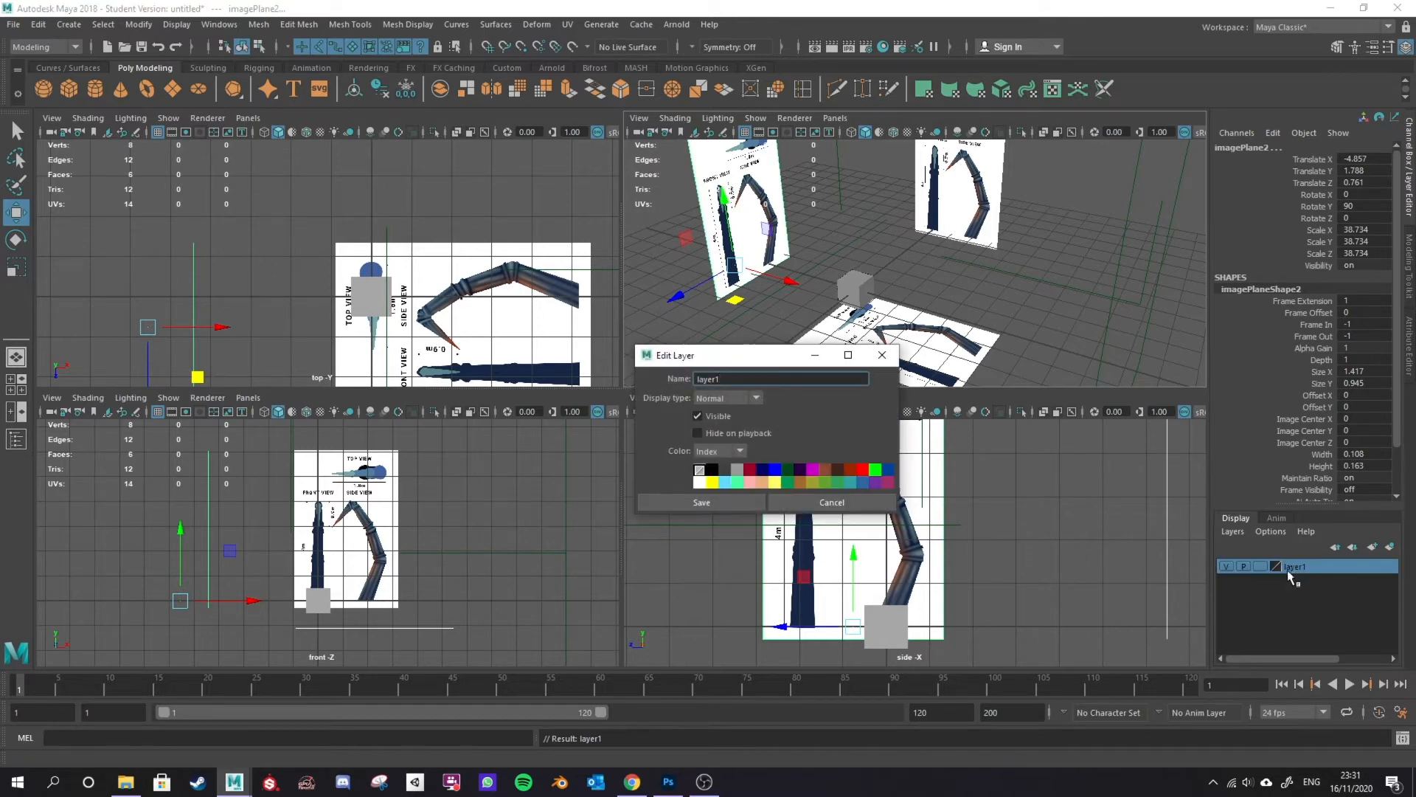
text(Pillar References)
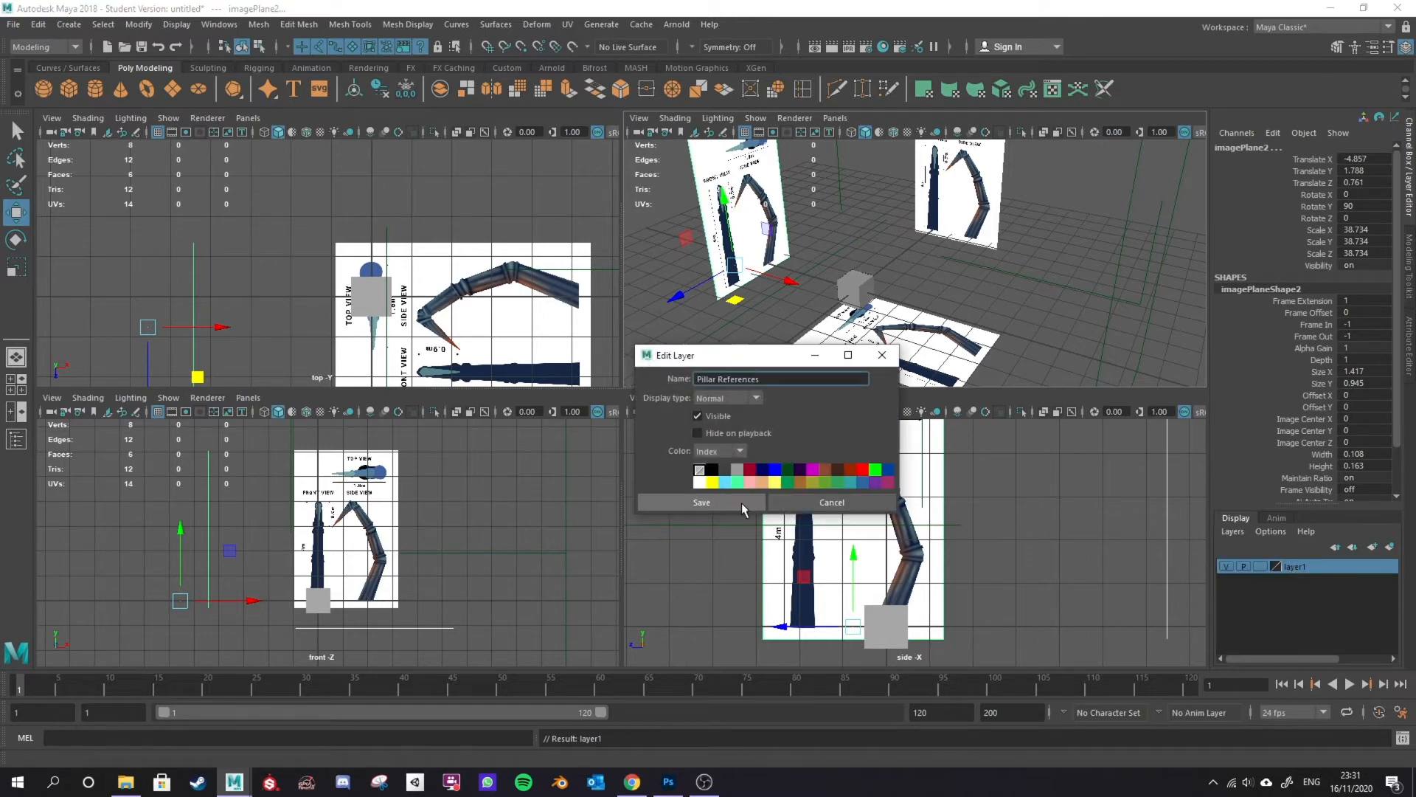
click(741, 502)
click(768, 459)
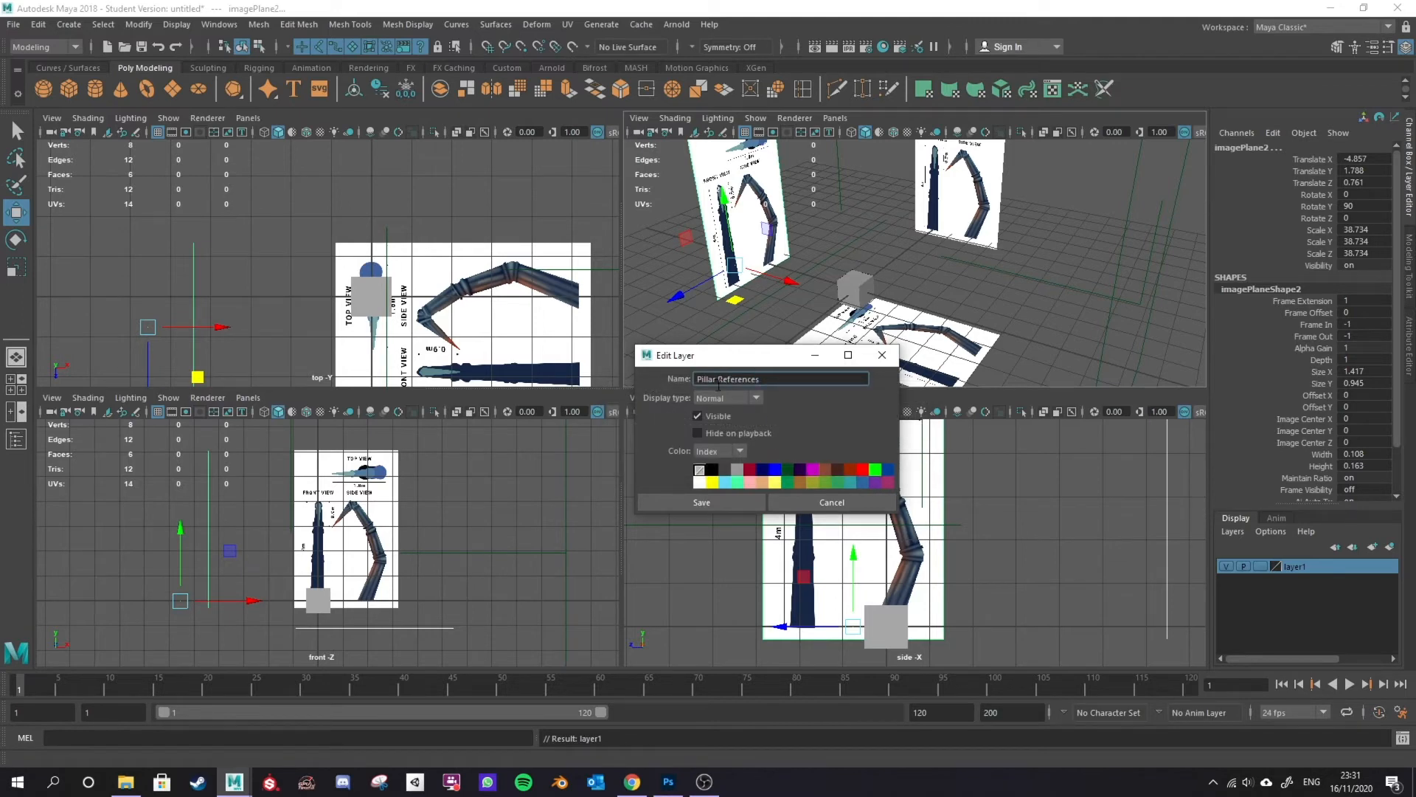
click(719, 380)
key(BackSpace)
click(747, 504)
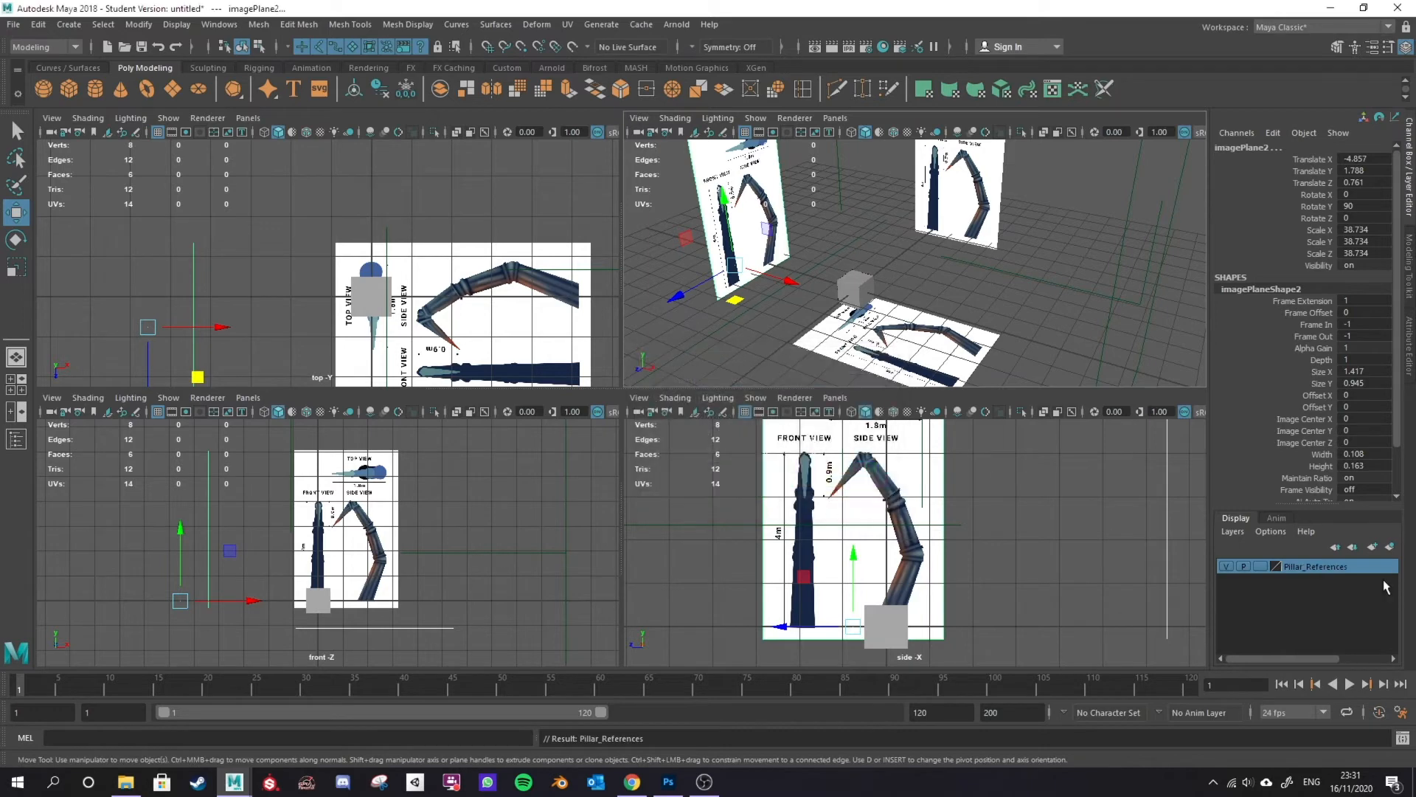
Step: Toggle the visibility of the Pillar_References layer several times to check how its image planes hide and show
click(1228, 567)
click(1228, 567)
click(1228, 567)
click(1227, 566)
click(1227, 566)
click(1228, 567)
Step: Cycle the Pillar_References layer through its display types and set it to Reference
click(1260, 566)
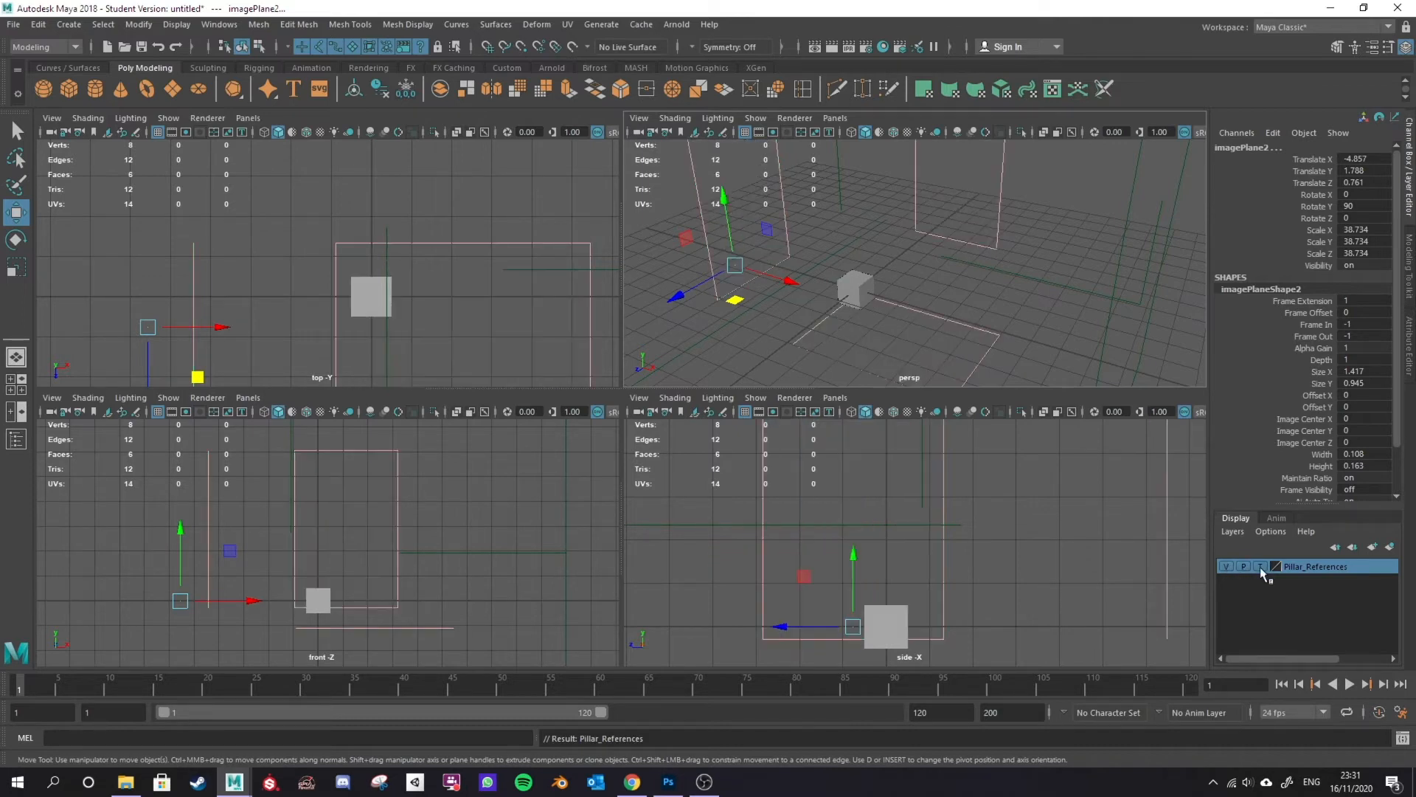
click(1260, 567)
click(1260, 567)
click(1260, 567)
click(1260, 566)
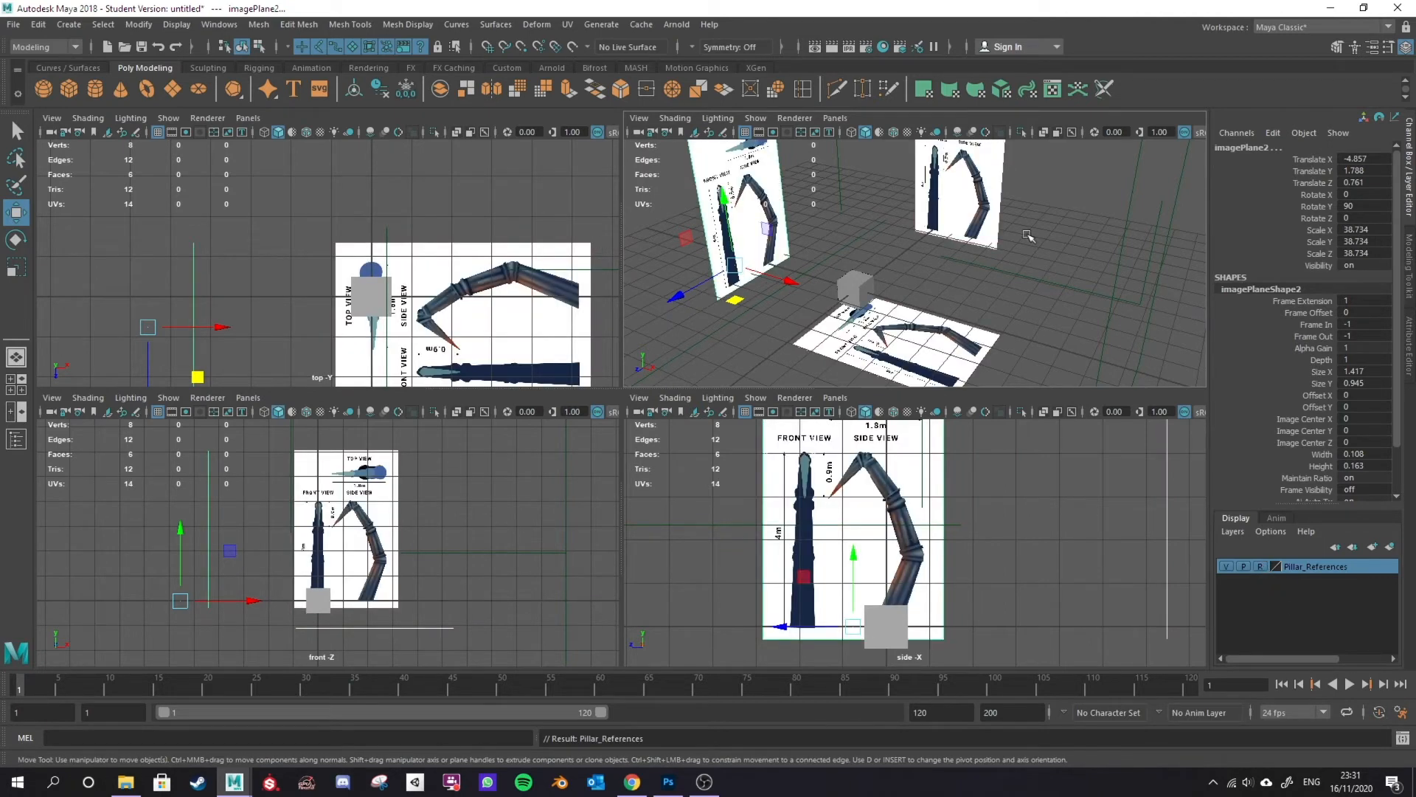
Step: Test whether the cube and the referenced image planes can be selected in the perspective view, keeping the layer set to Reference
click(1098, 230)
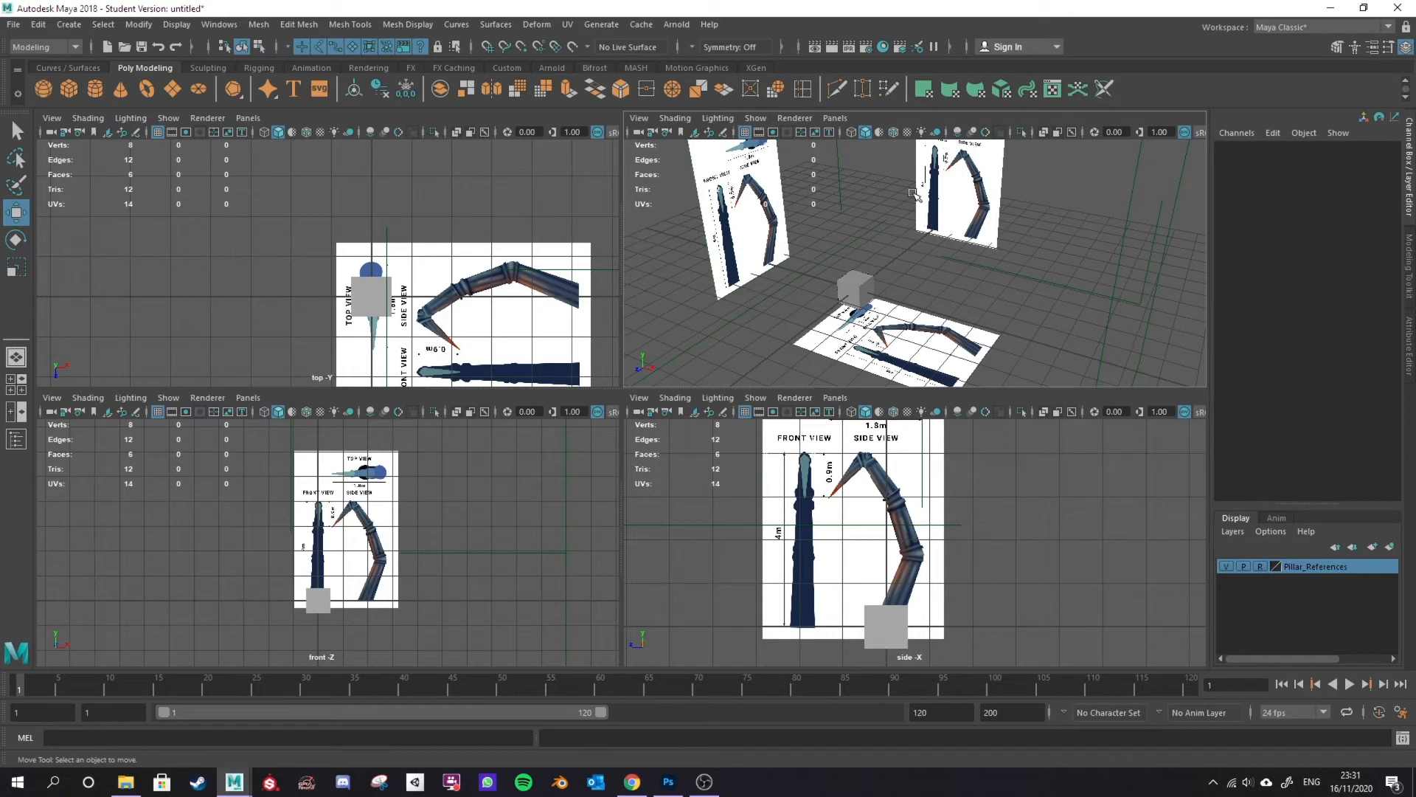
click(856, 290)
click(951, 319)
click(974, 196)
click(1109, 242)
click(1261, 567)
click(1261, 567)
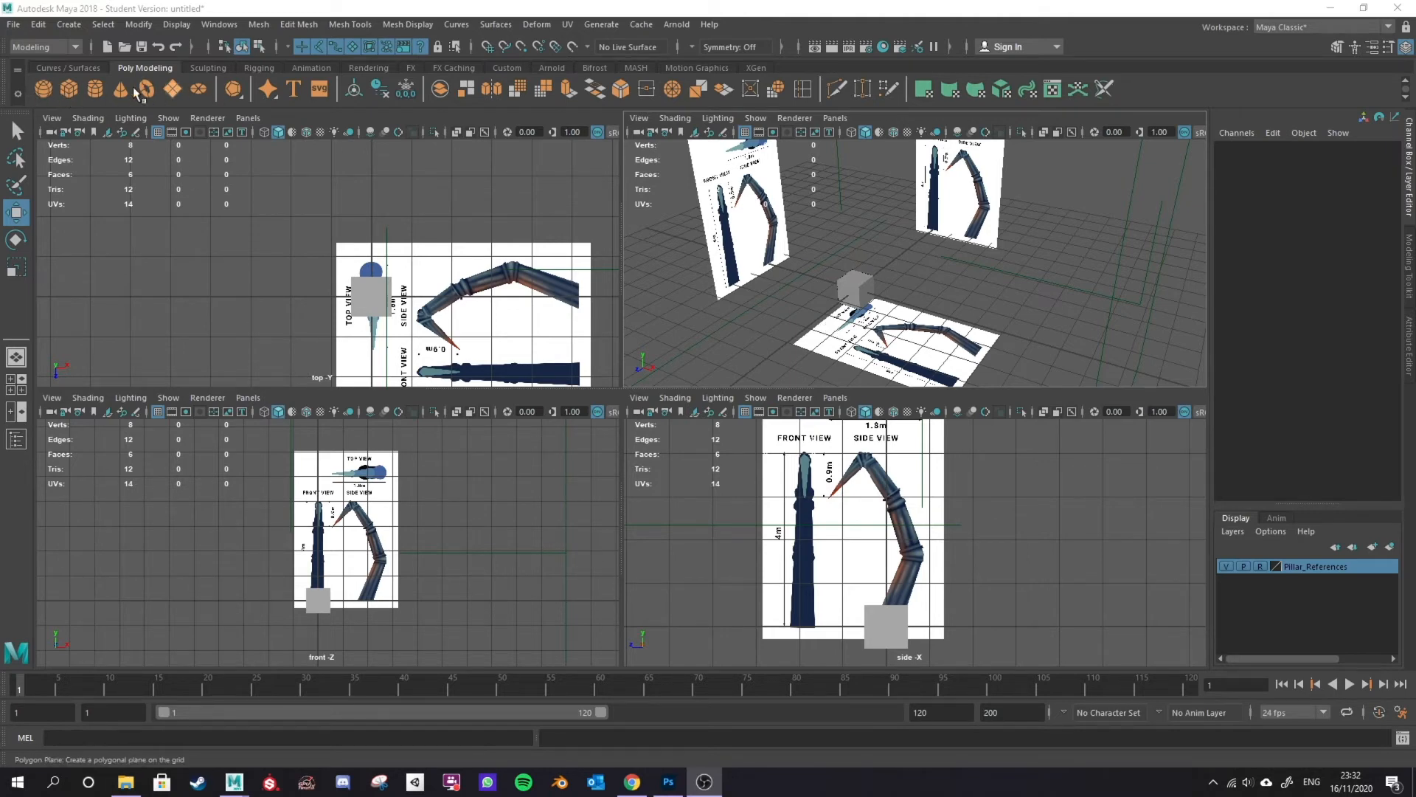
click(69, 24)
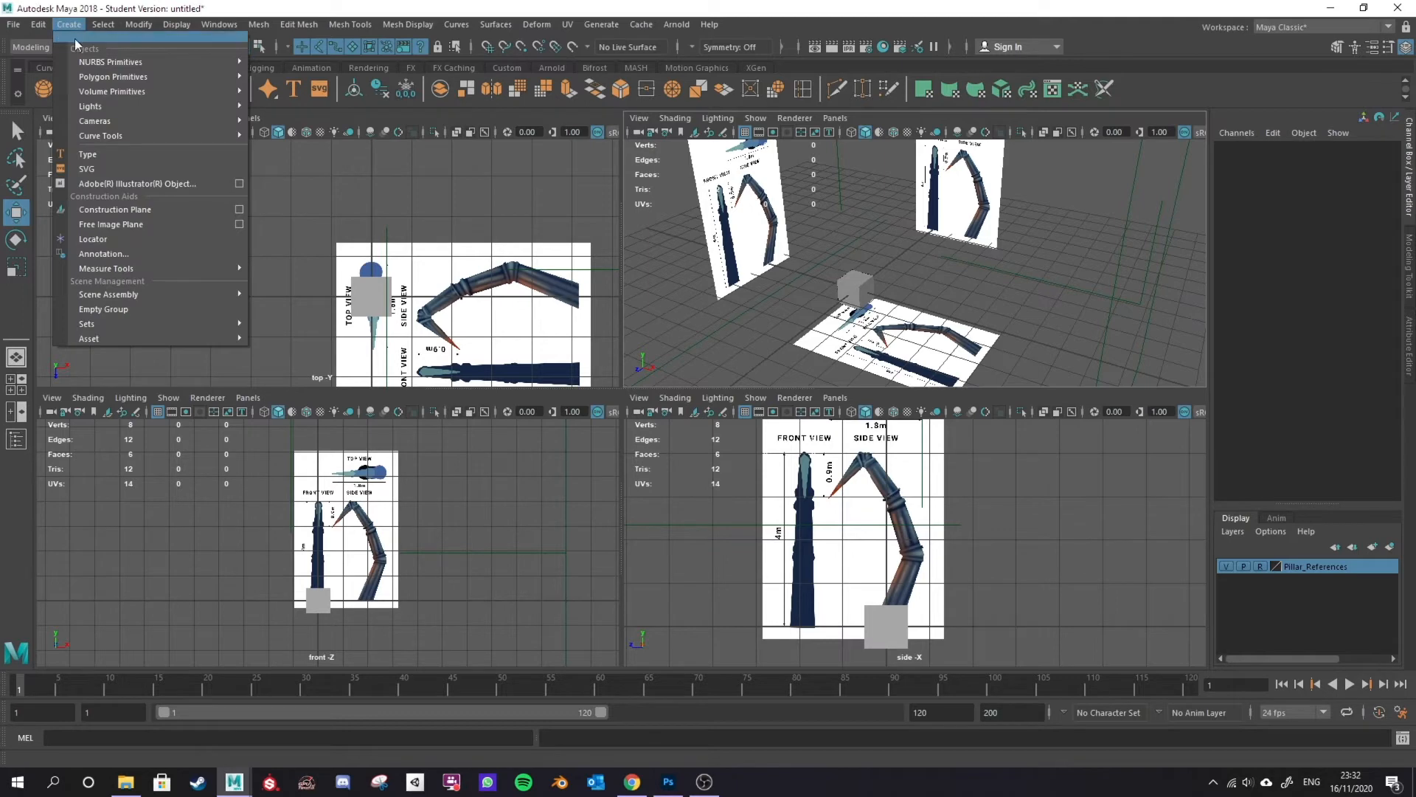
mouse_move(113, 77)
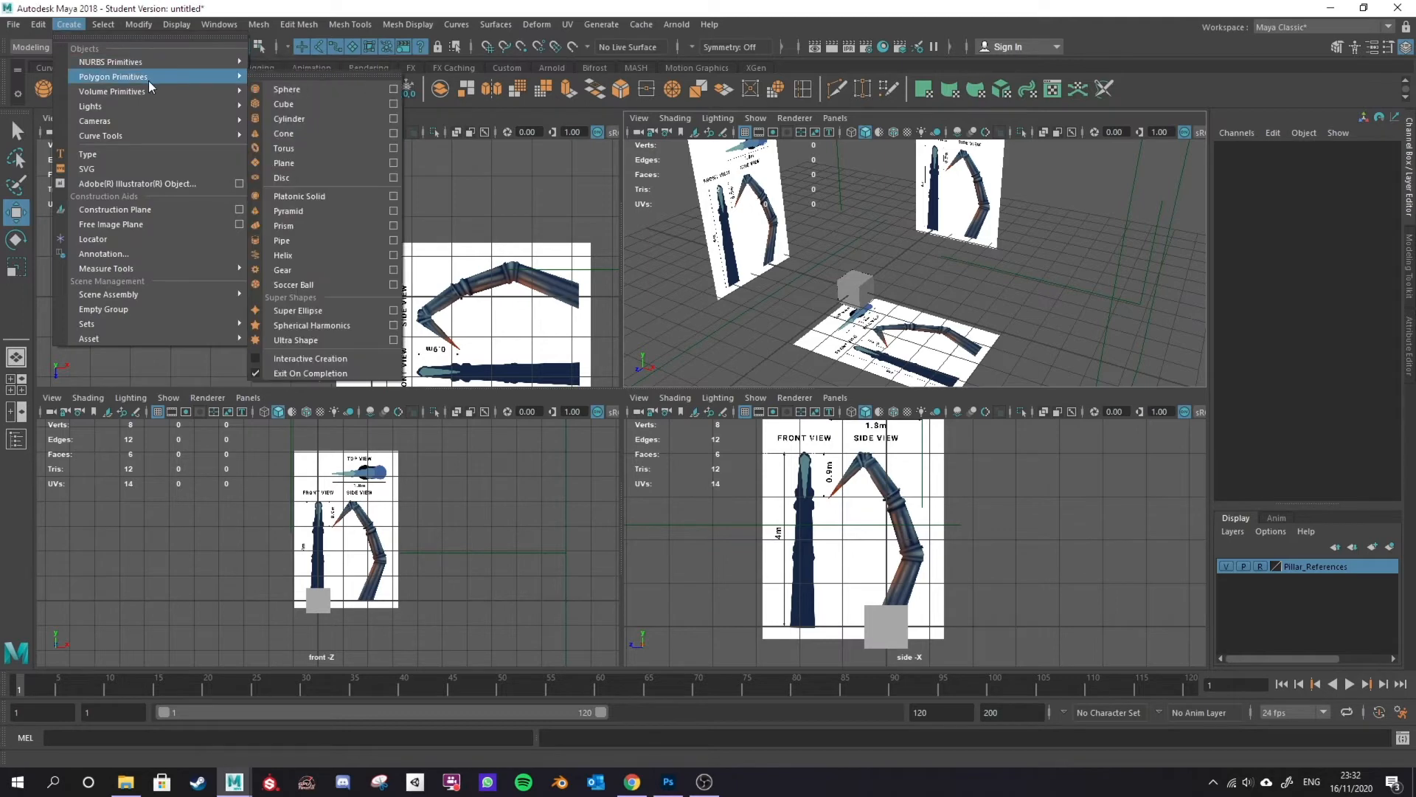
click(988, 377)
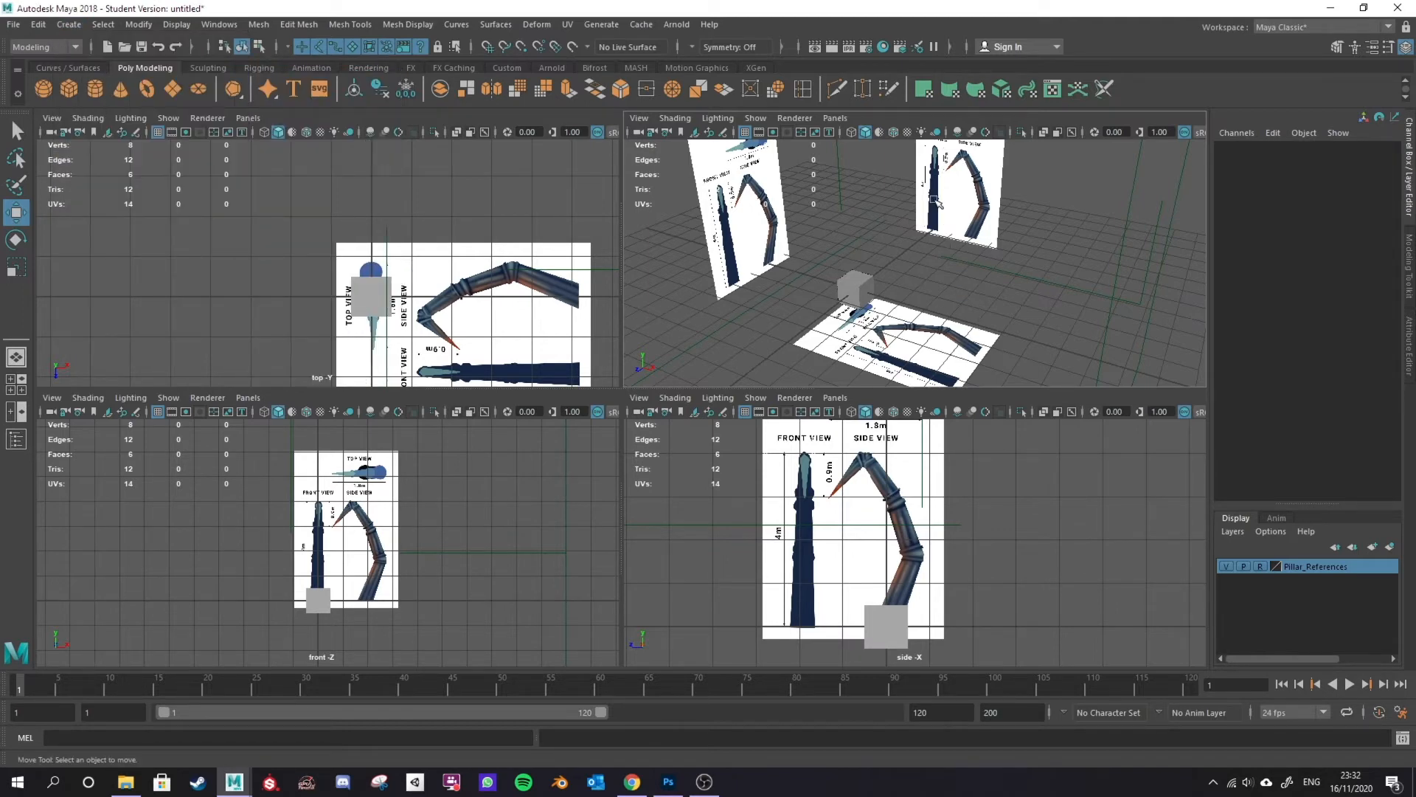
Step: Delete the test cube and create a default polygon cylinder at the origin
click(852, 289)
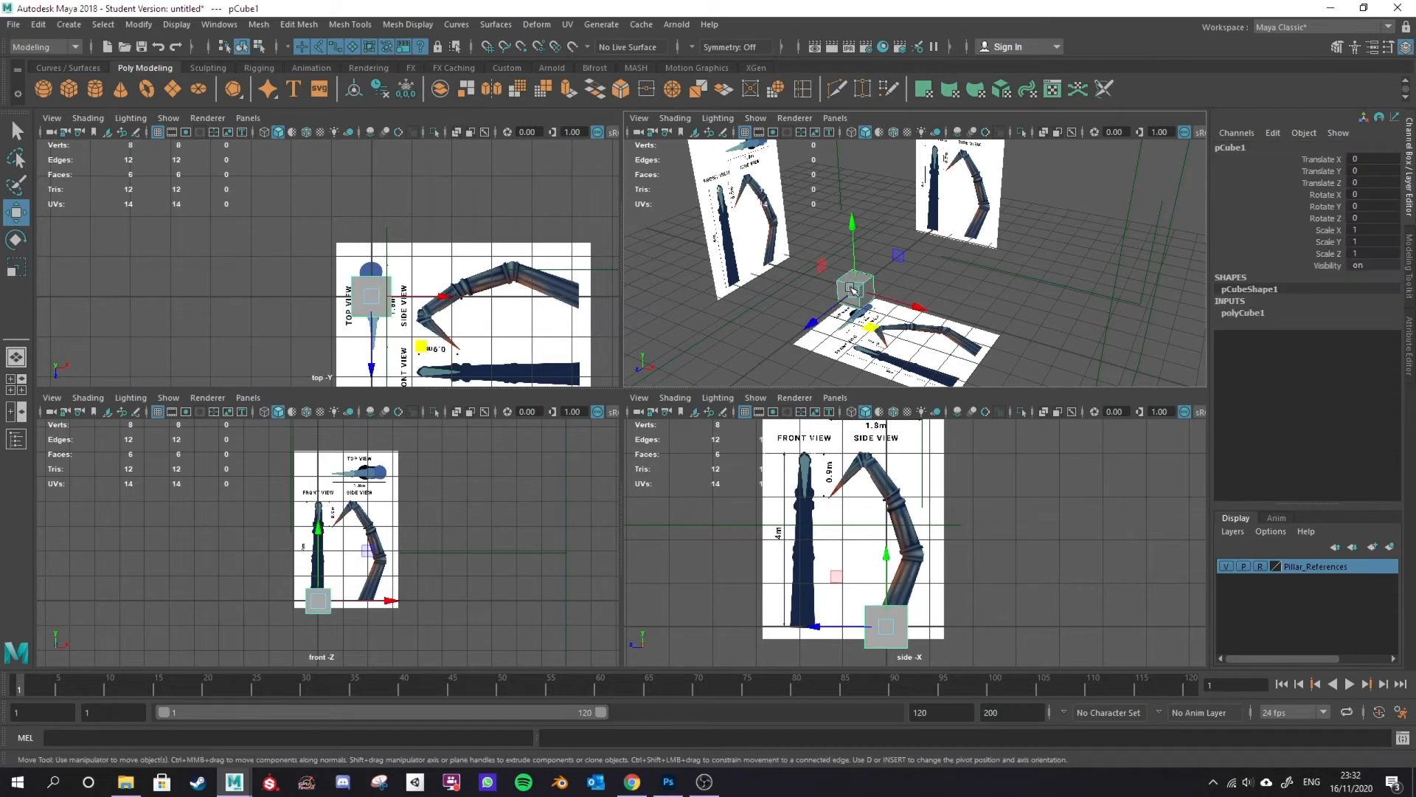
key(Delete)
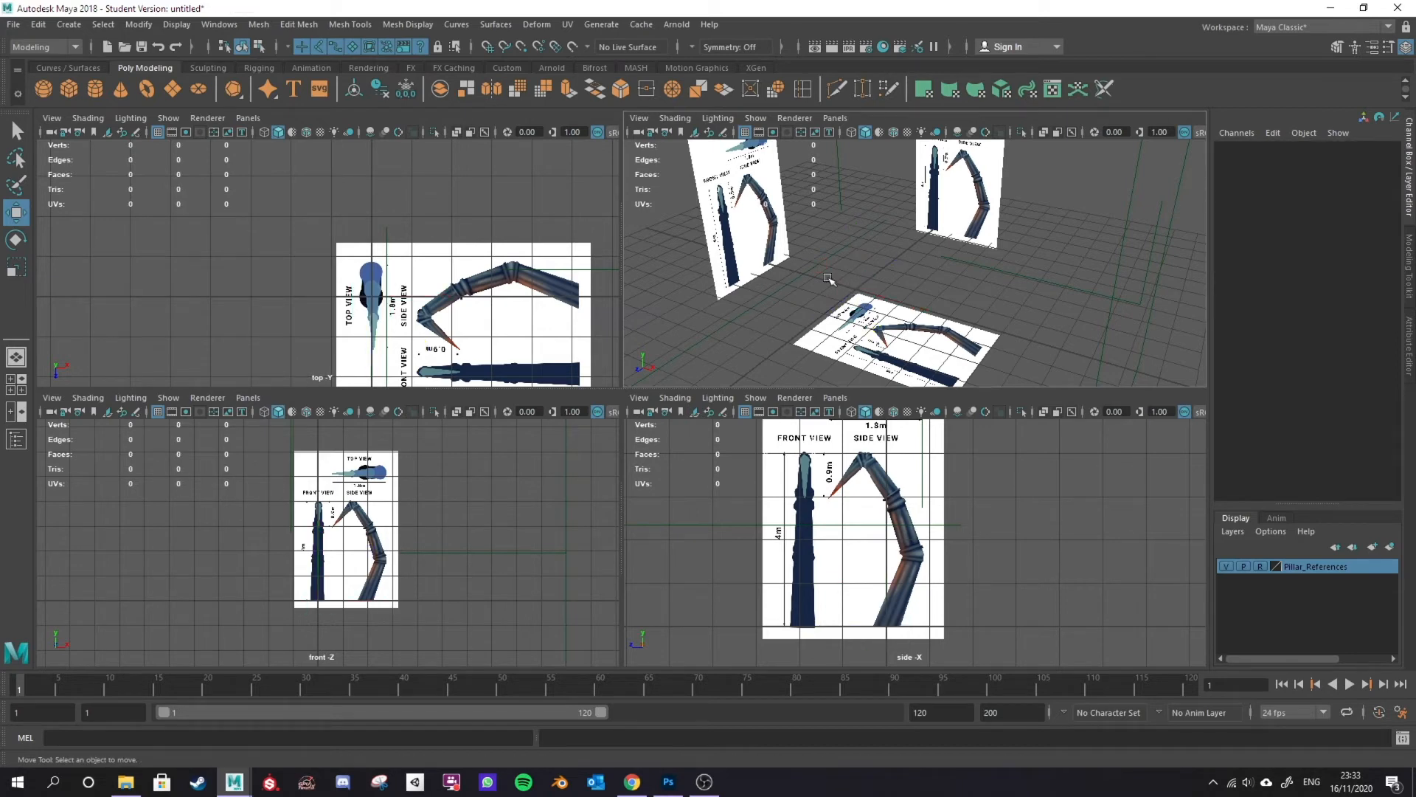
click(95, 89)
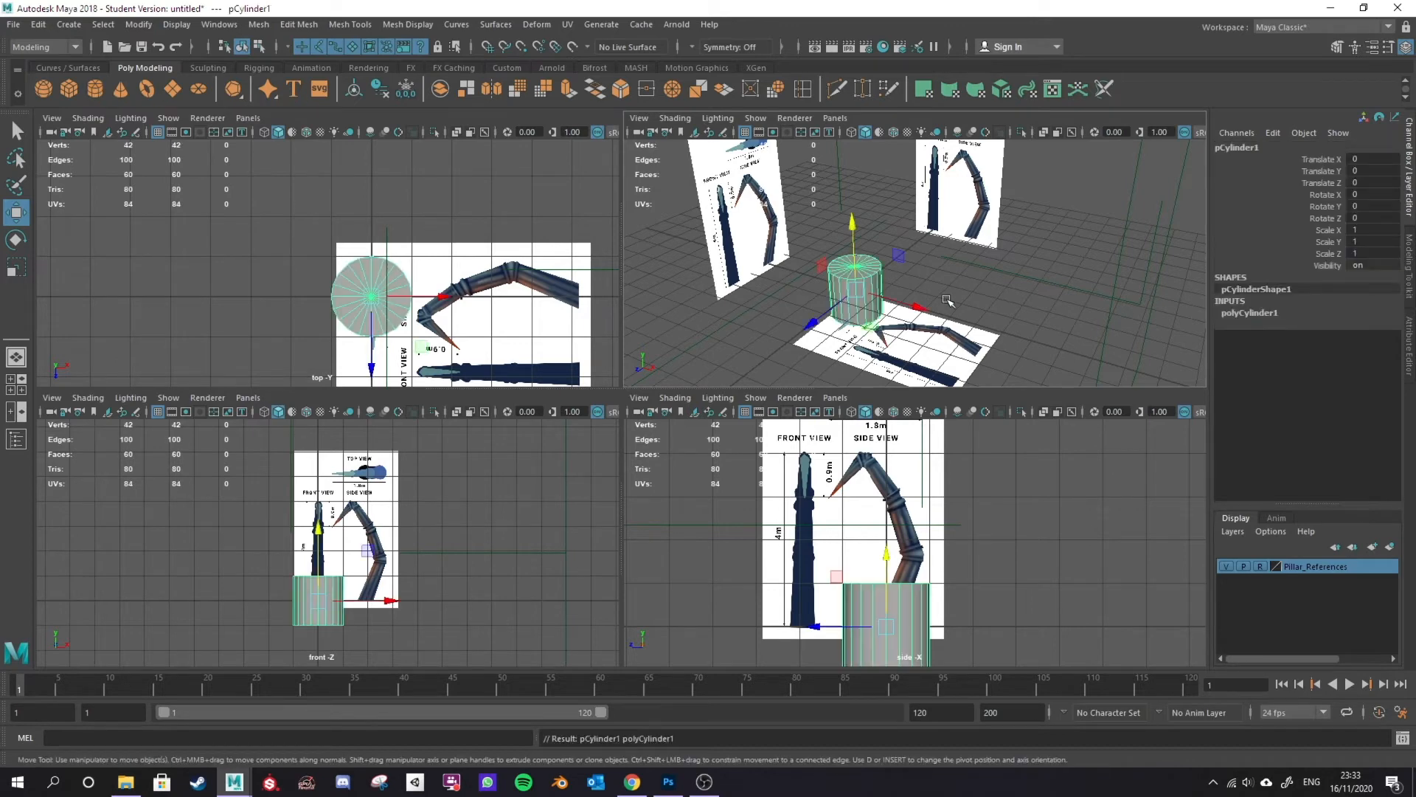
scroll(805, 330, up, 2)
scroll(850, 295, up, 2)
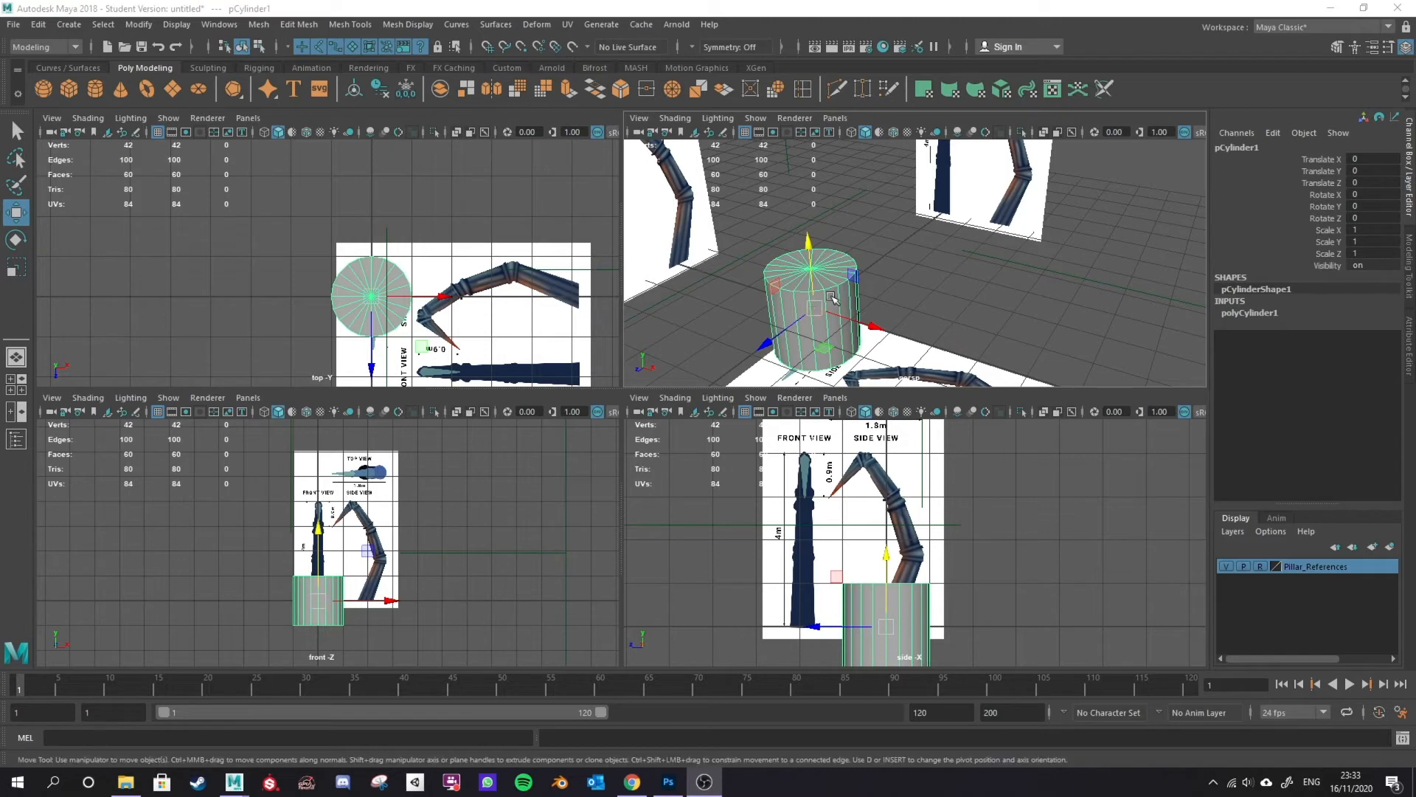
click(833, 9)
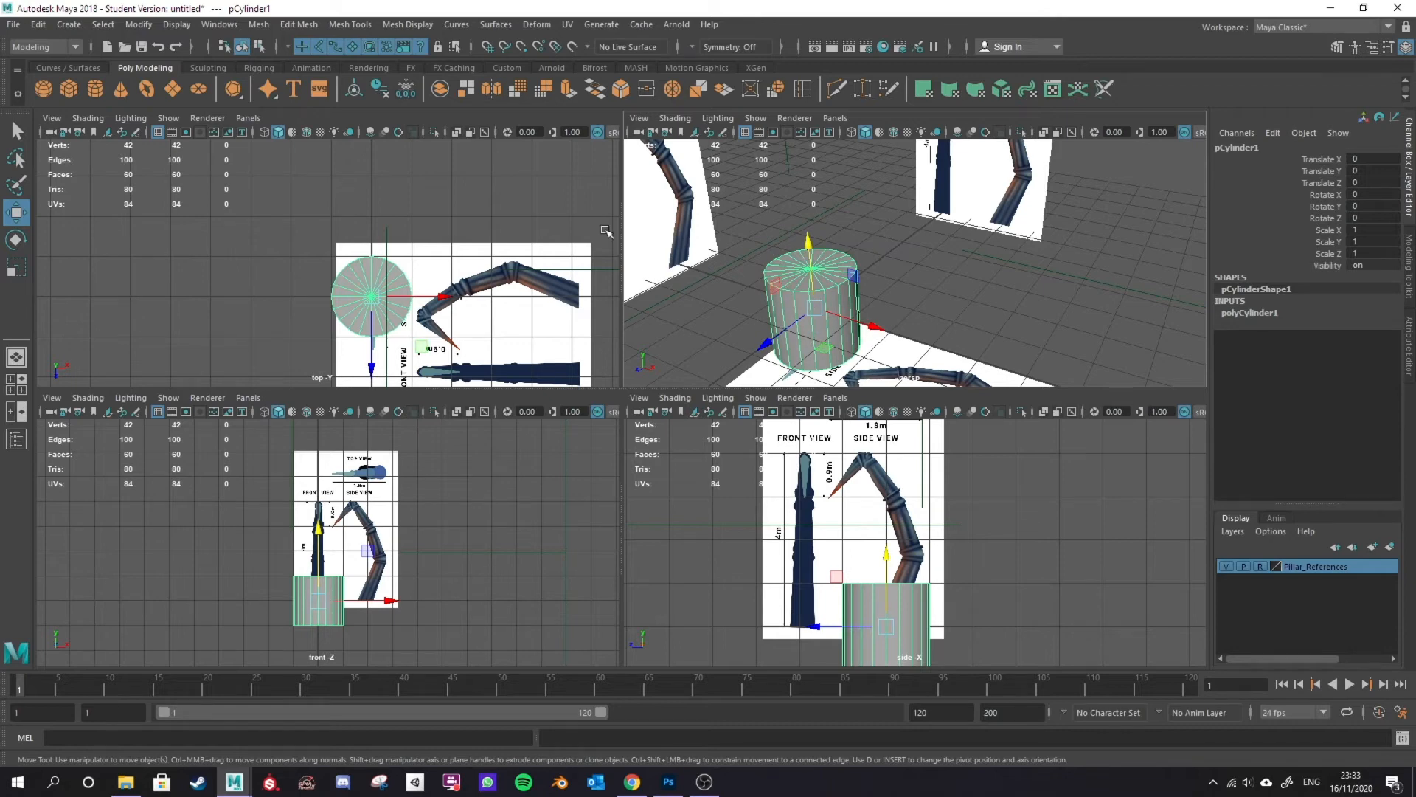
Step: Set the cylinder's Subdivisions Axis to 12 in its polyCylinder1 creation attributes
click(1411, 338)
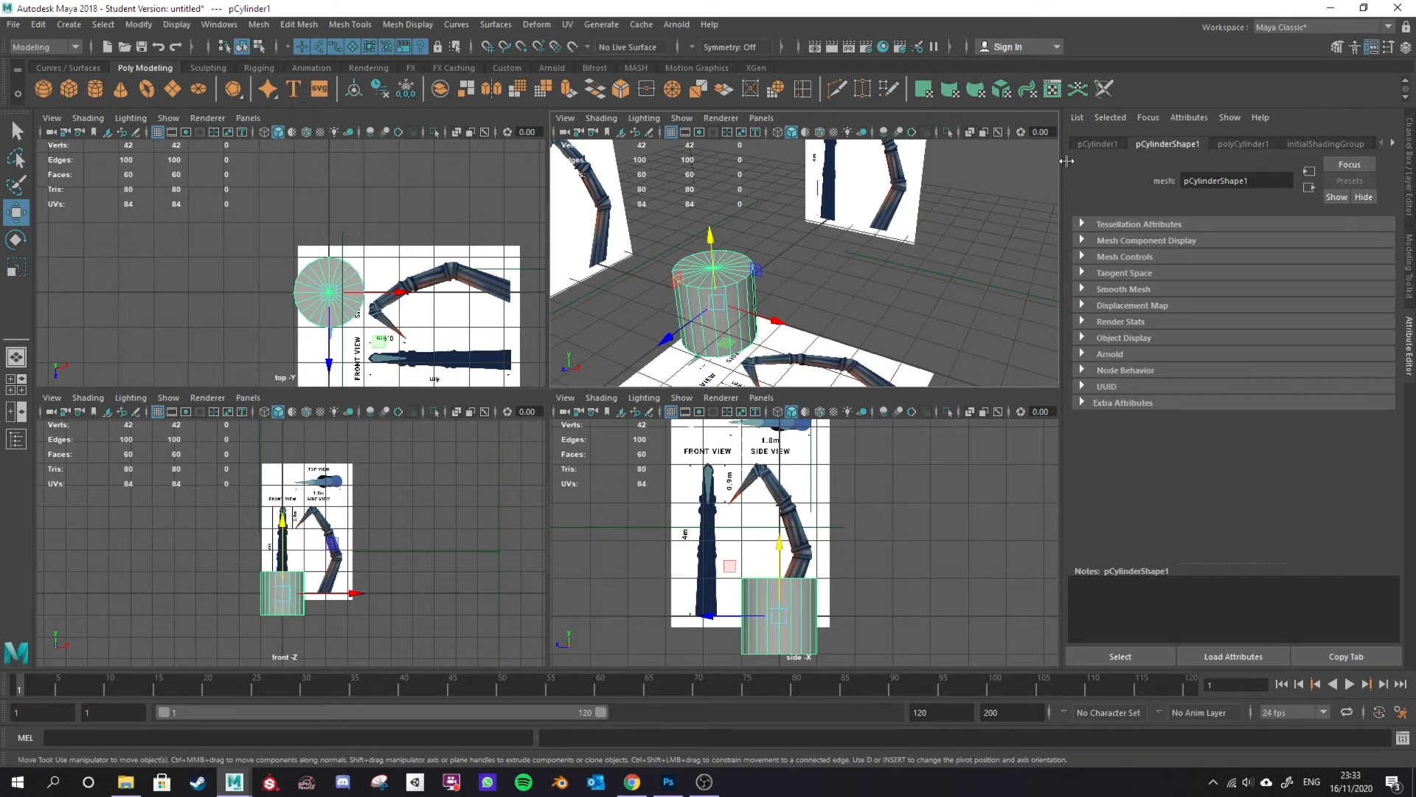
click(1096, 145)
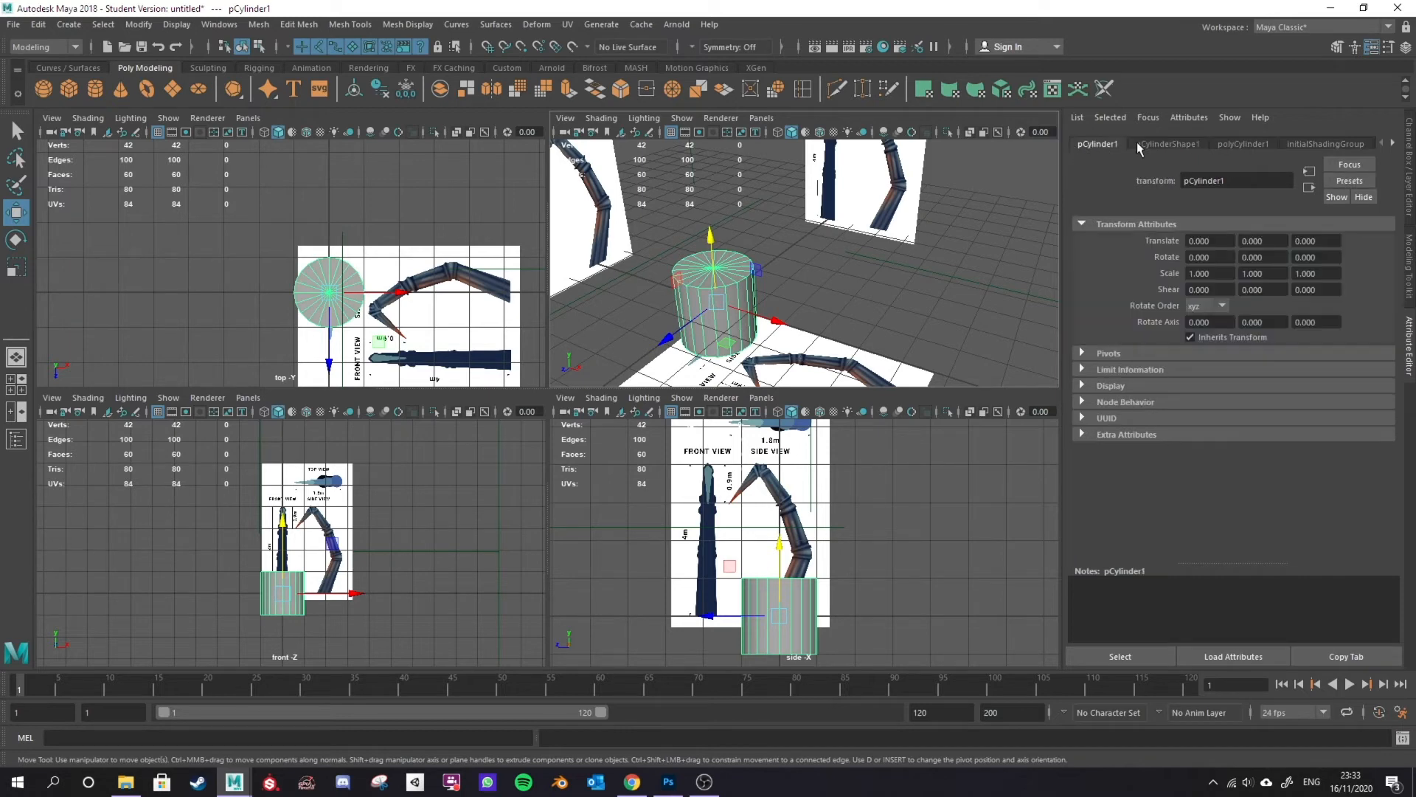
click(1179, 142)
click(1244, 145)
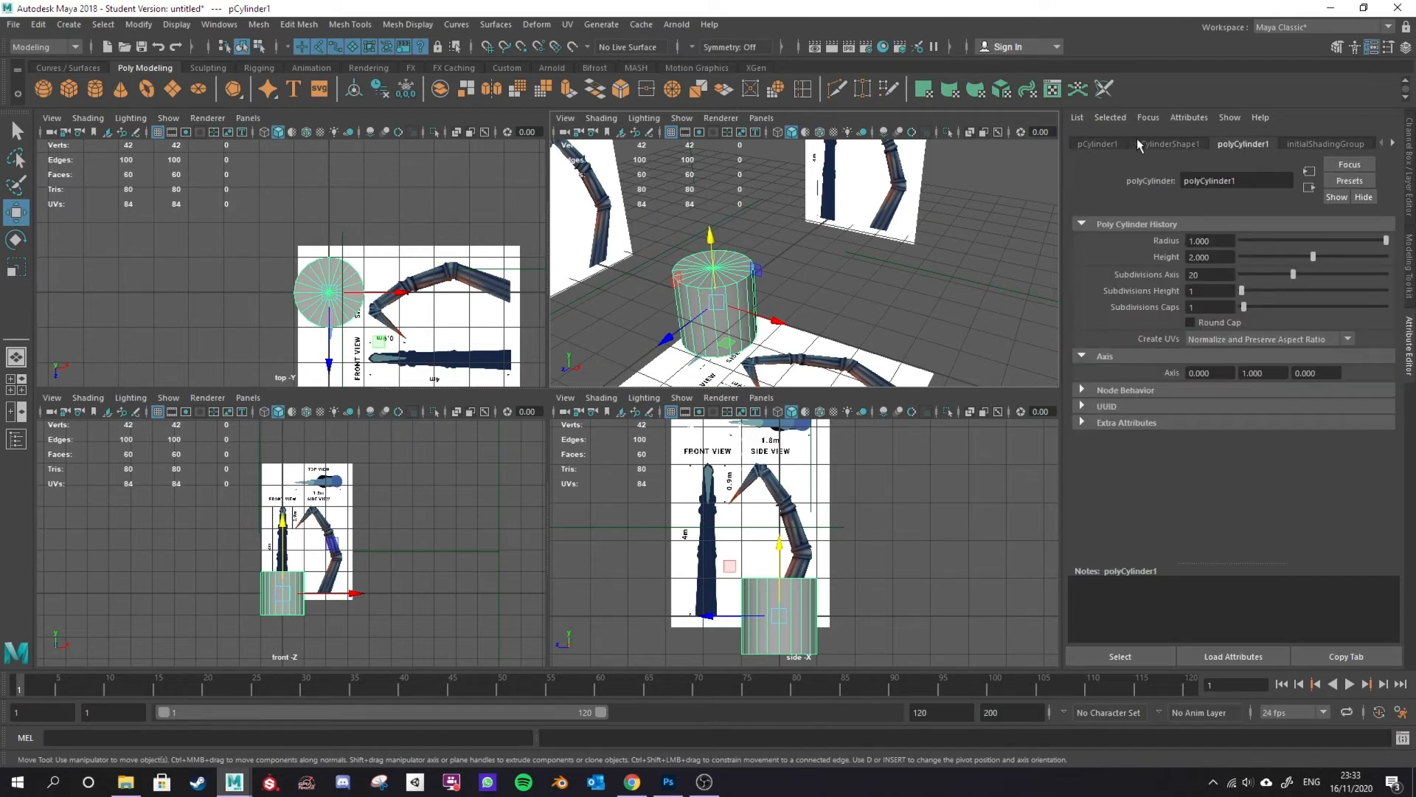
click(1098, 143)
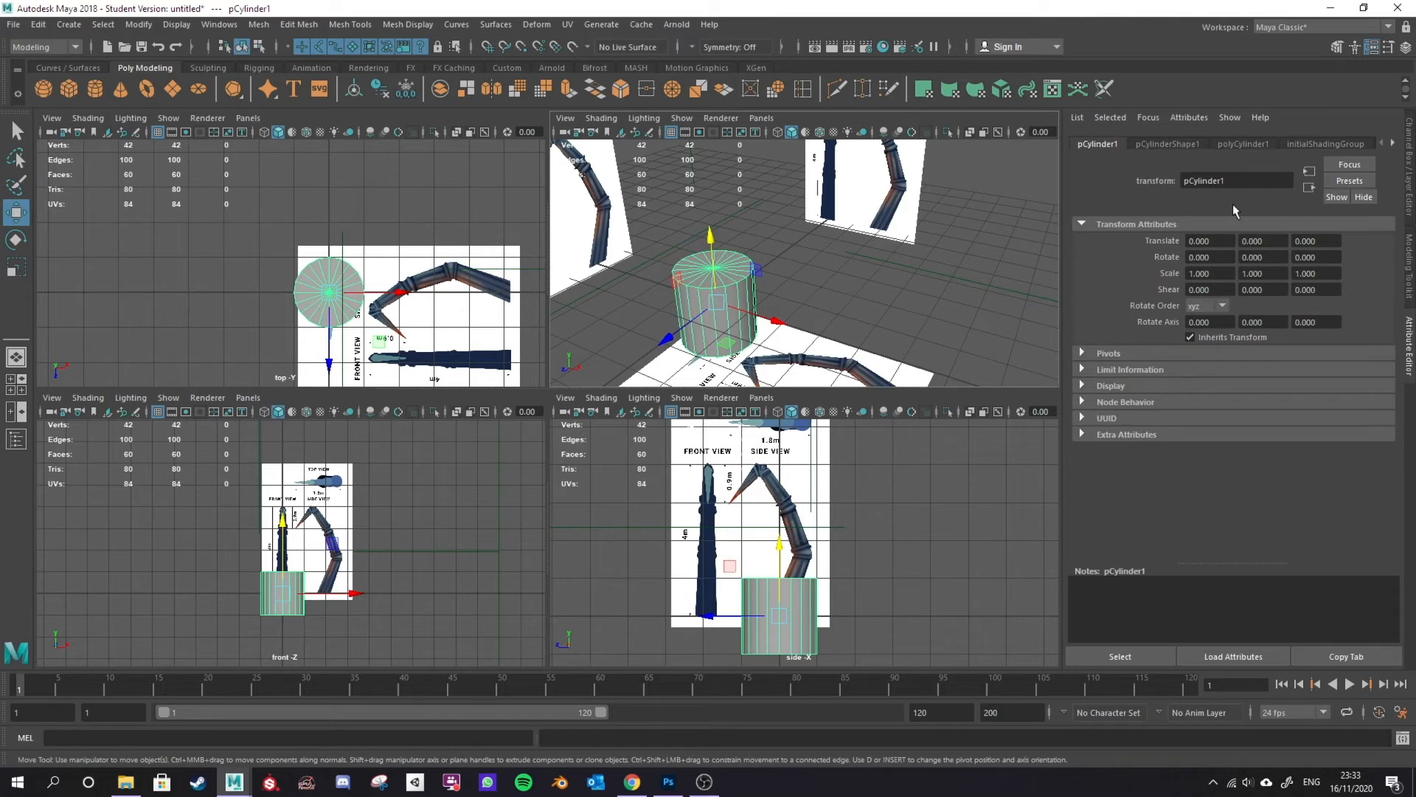
click(1244, 145)
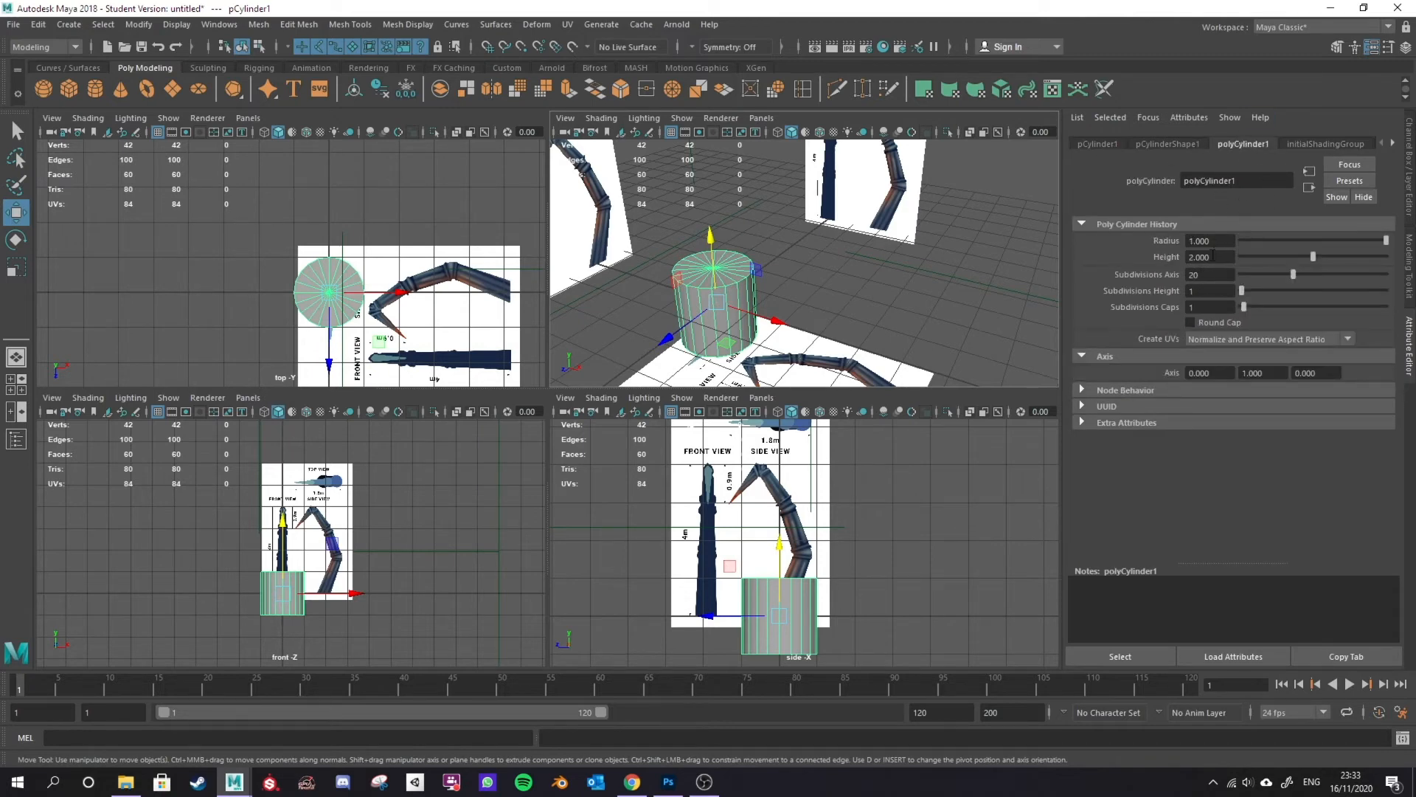
mouse_move(1294, 273)
mouse_down()
mouse_move(1249, 271)
mouse_move(1294, 269)
mouse_move(1249, 284)
mouse_move(1269, 280)
mouse_up()
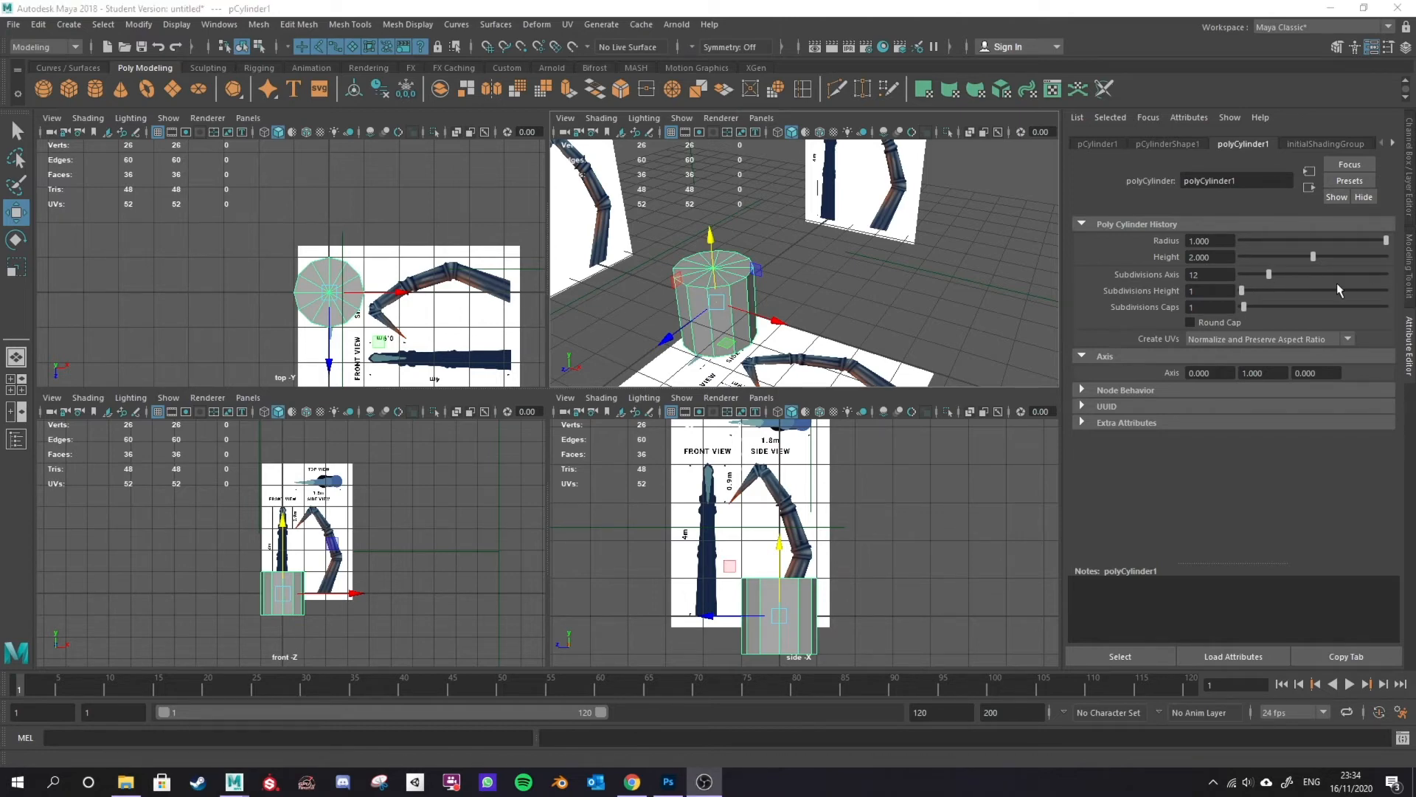
Step: Try 10 height subdivisions and 5 cap subdivisions on the cylinder
drag(1241, 291, 1268, 292)
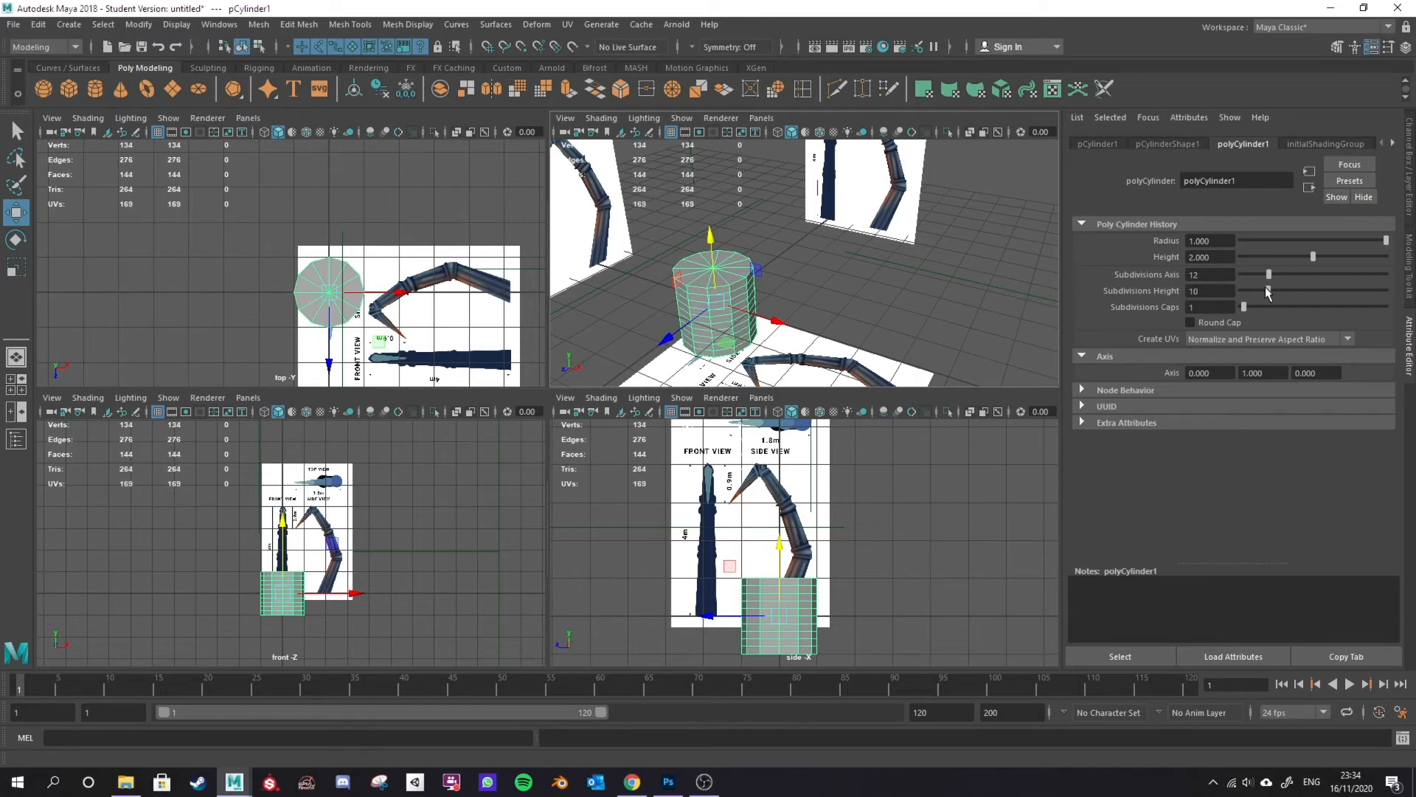
drag(1246, 309, 1256, 306)
click(1209, 307)
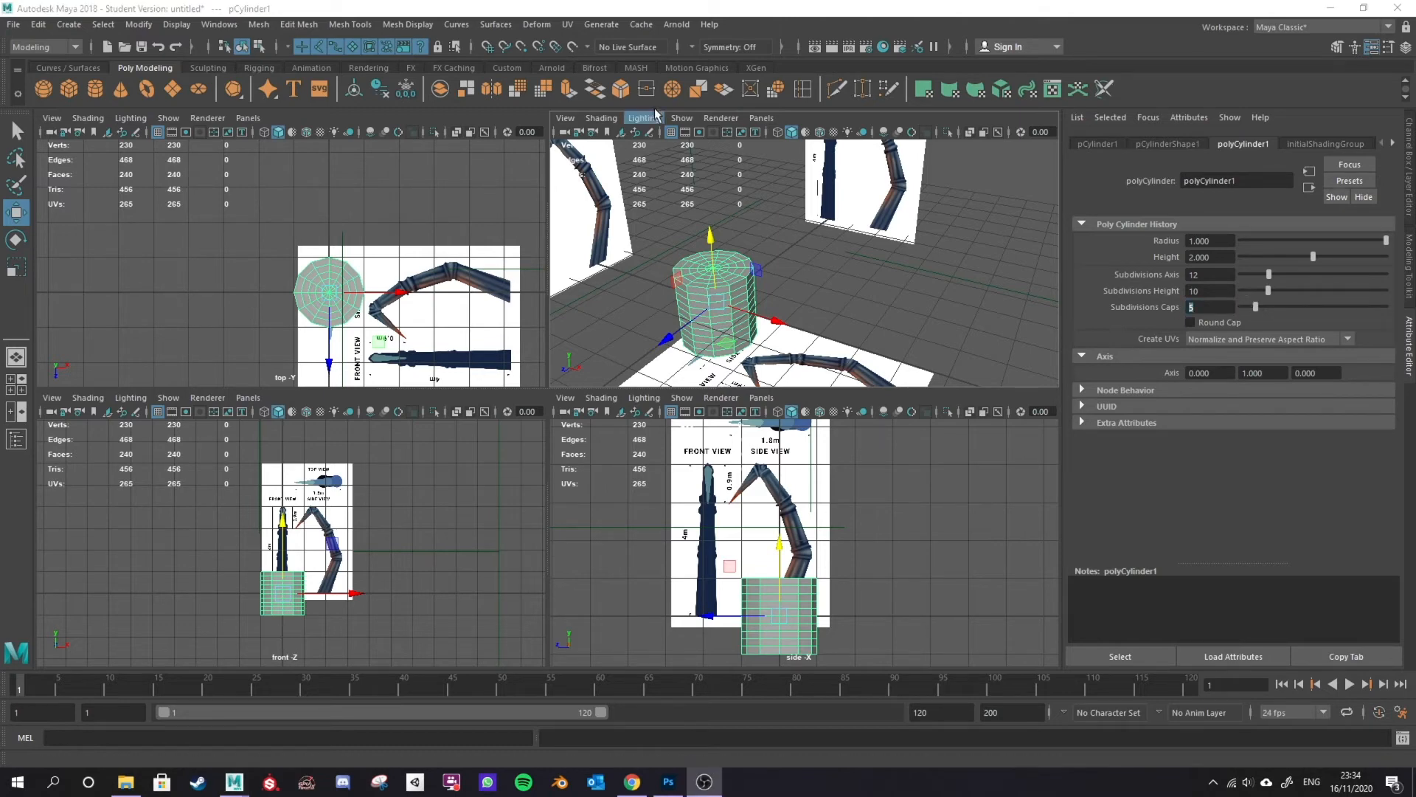
click(358, 25)
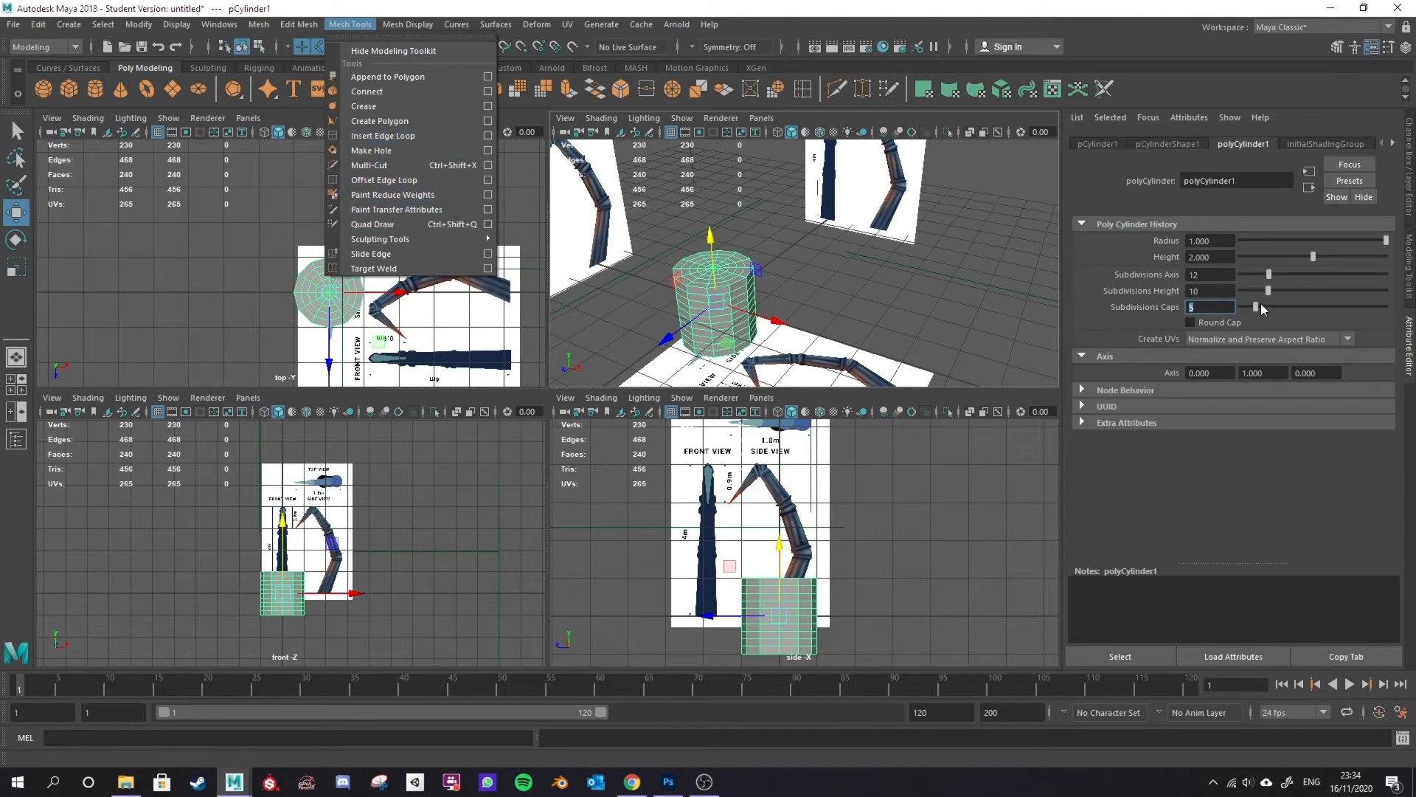
Step: Return the cylinder's Subdivisions Caps and Subdivisions Height to 1
click(1222, 304)
text(1)
click(1216, 291)
text(1)
click(1211, 307)
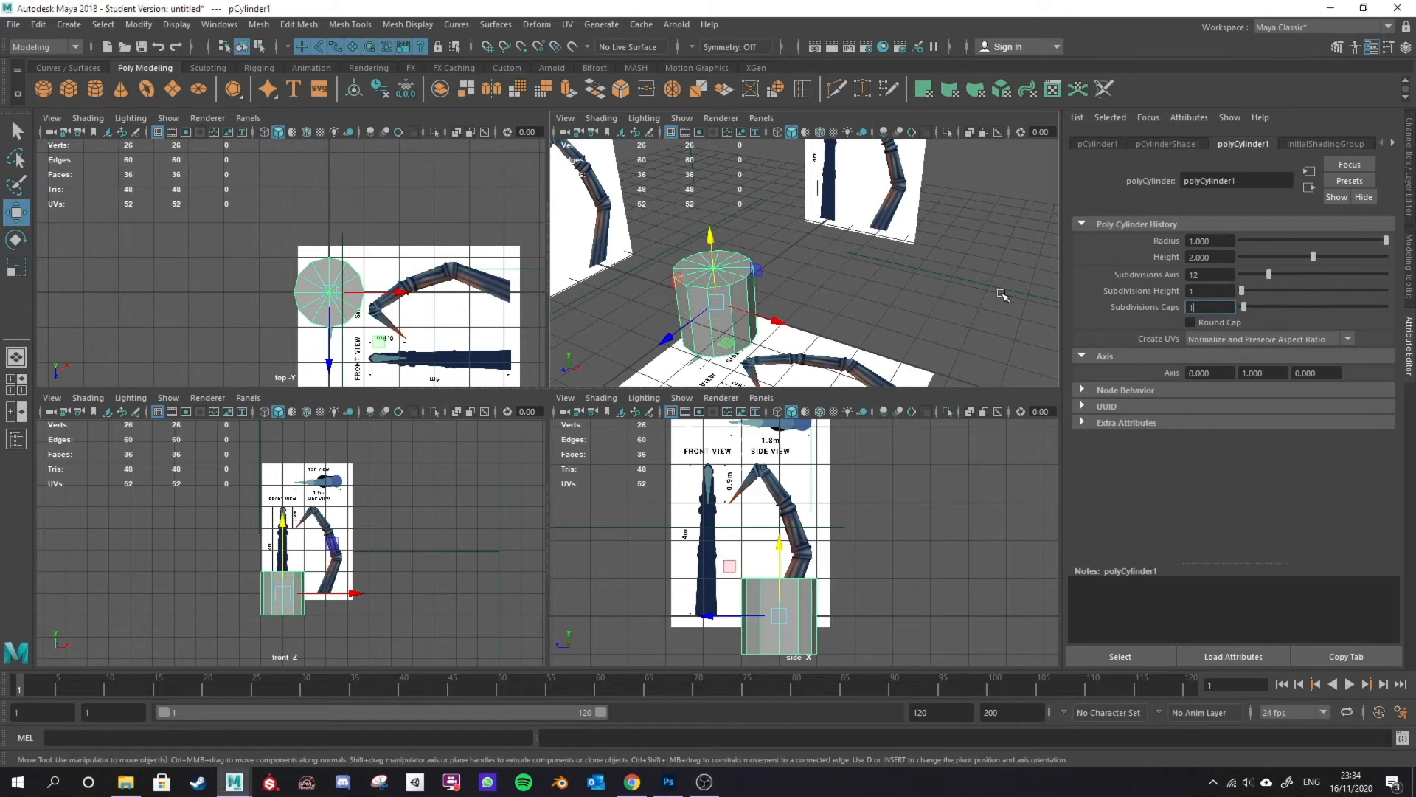
Step: Examine the cylinder's faceted side shading from several angles in the perspective view, both selected and deselected
scroll(744, 322, up, 3)
alt+drag(751, 360, 773, 290)
click(801, 327)
scroll(774, 339, down, 4)
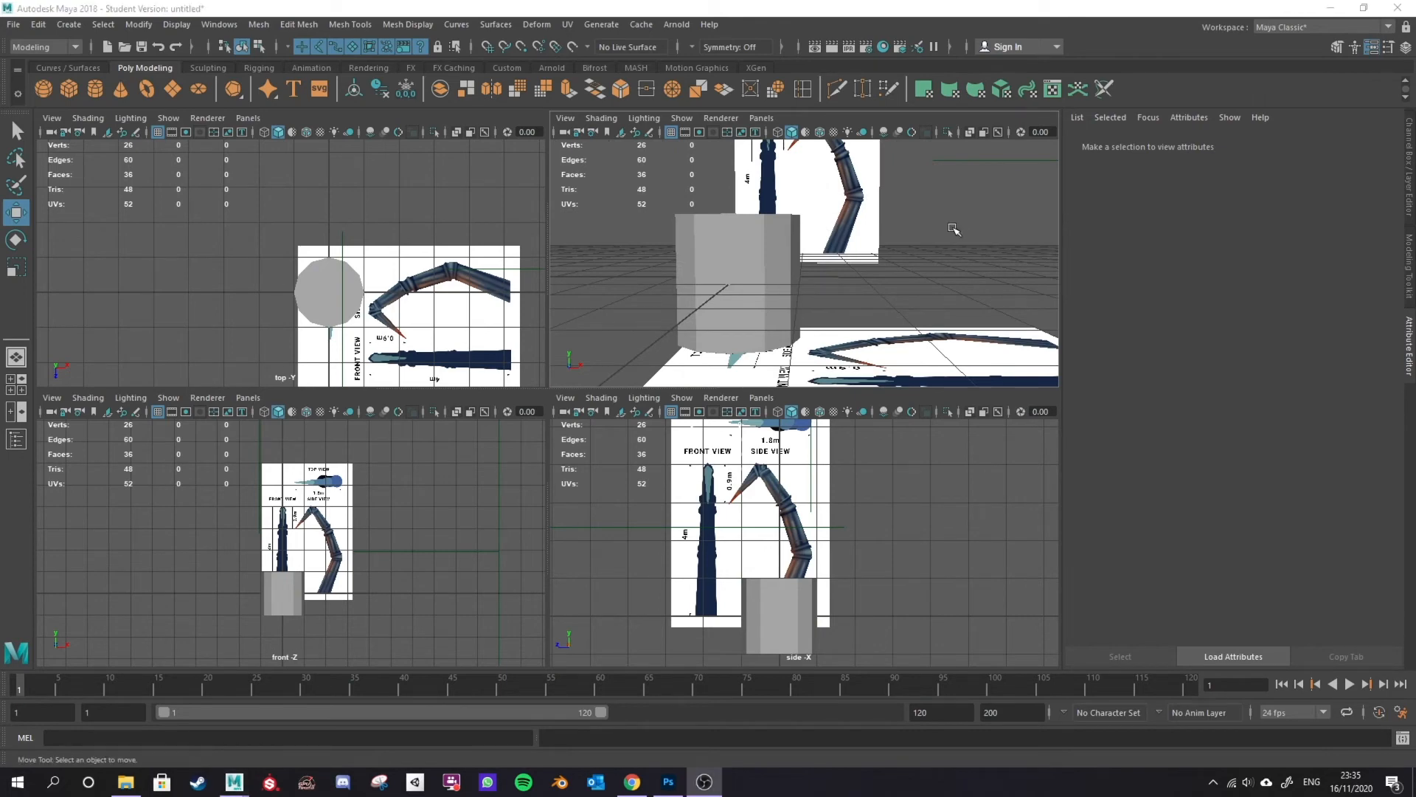
alt+drag(907, 268, 839, 278)
click(785, 272)
click(868, 249)
Step: Select the cylinder's vertical side edges in edge mode and apply Soften Edge to them
alt+drag(757, 333, 730, 309)
click(745, 258)
right_drag(746, 252, 748, 213)
alt+drag(760, 295, 766, 305)
drag(622, 272, 881, 291)
alt+drag(994, 275, 950, 301)
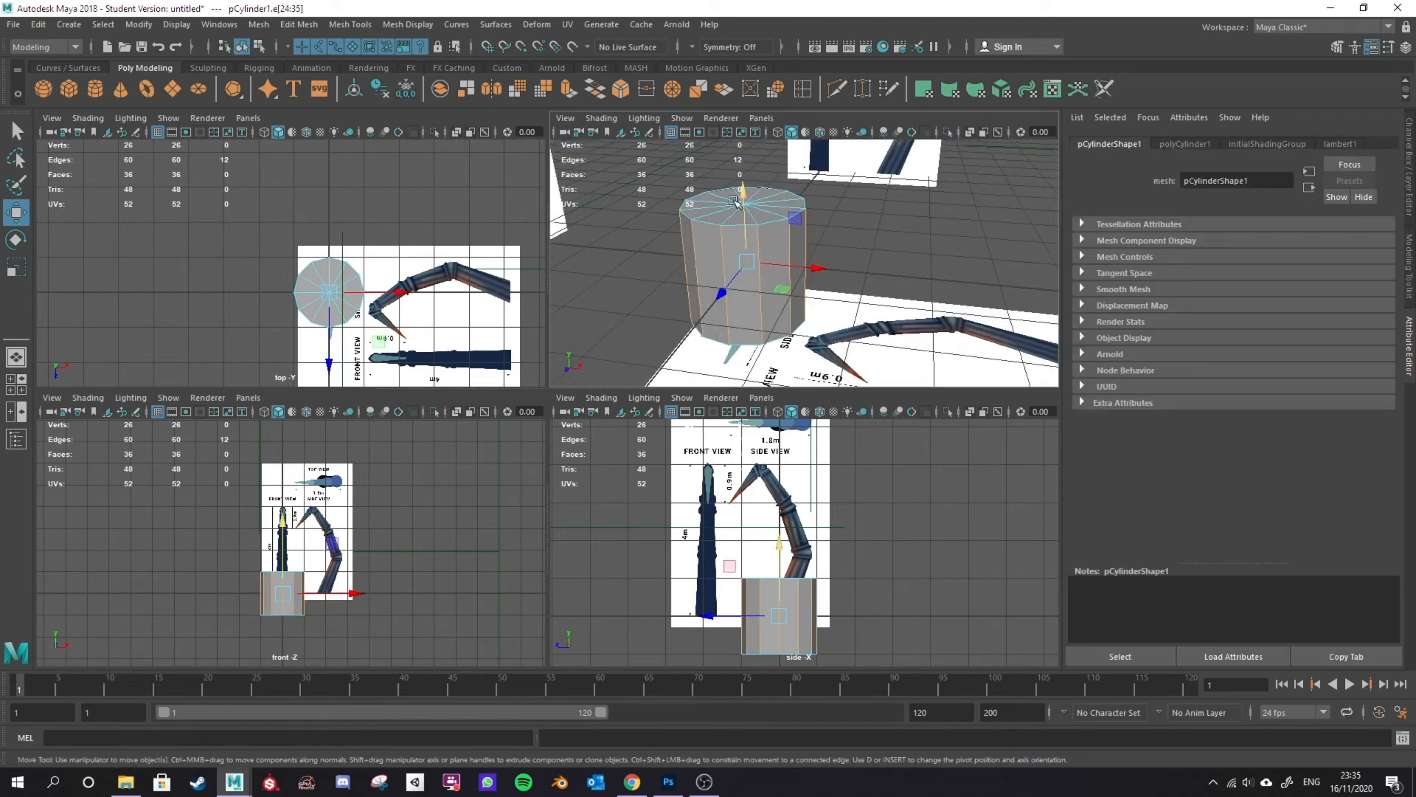
alt+drag(753, 236, 874, 289)
click(408, 24)
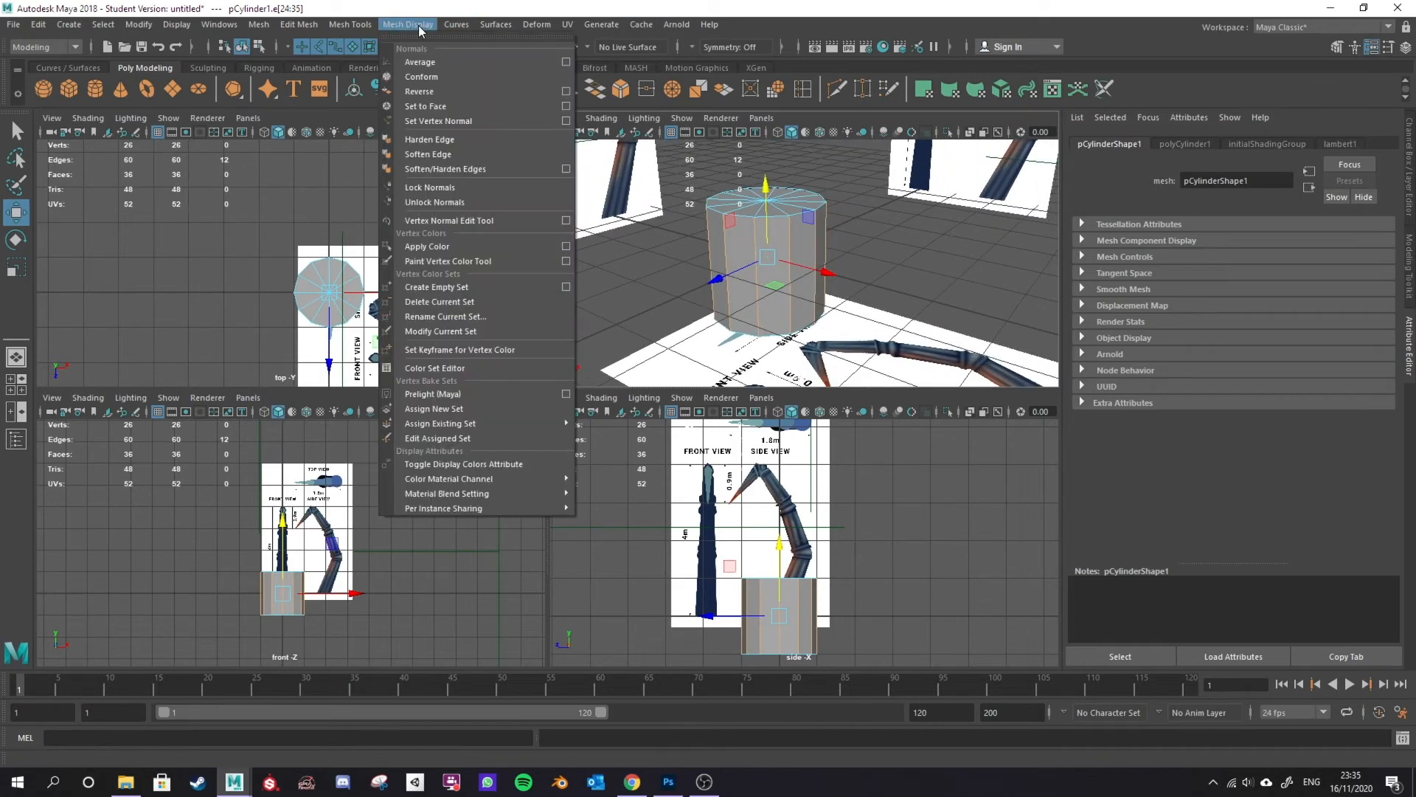
click(499, 153)
Step: Return to object mode and examine the cylinder's softened side shading in the perspective view
scroll(869, 317, up, 5)
click(868, 318)
right_drag(870, 293, 910, 273)
click(910, 273)
scroll(698, 276, down, 5)
alt+drag(698, 275, 741, 285)
Step: Apply Harden Edge to the cylinder's vertical side edges and examine the faceted shading in the perspective view
click(741, 284)
right_drag(804, 234, 802, 200)
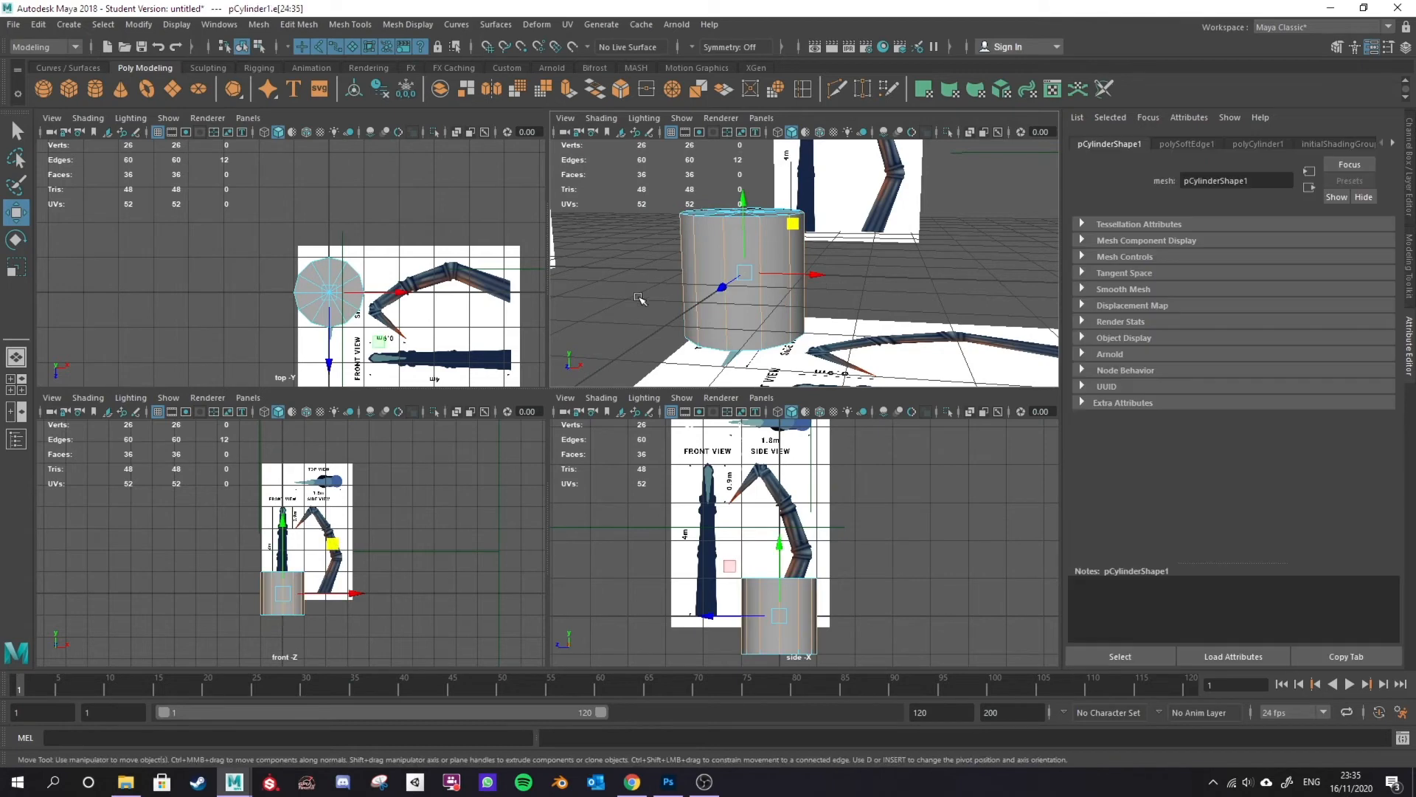
click(408, 24)
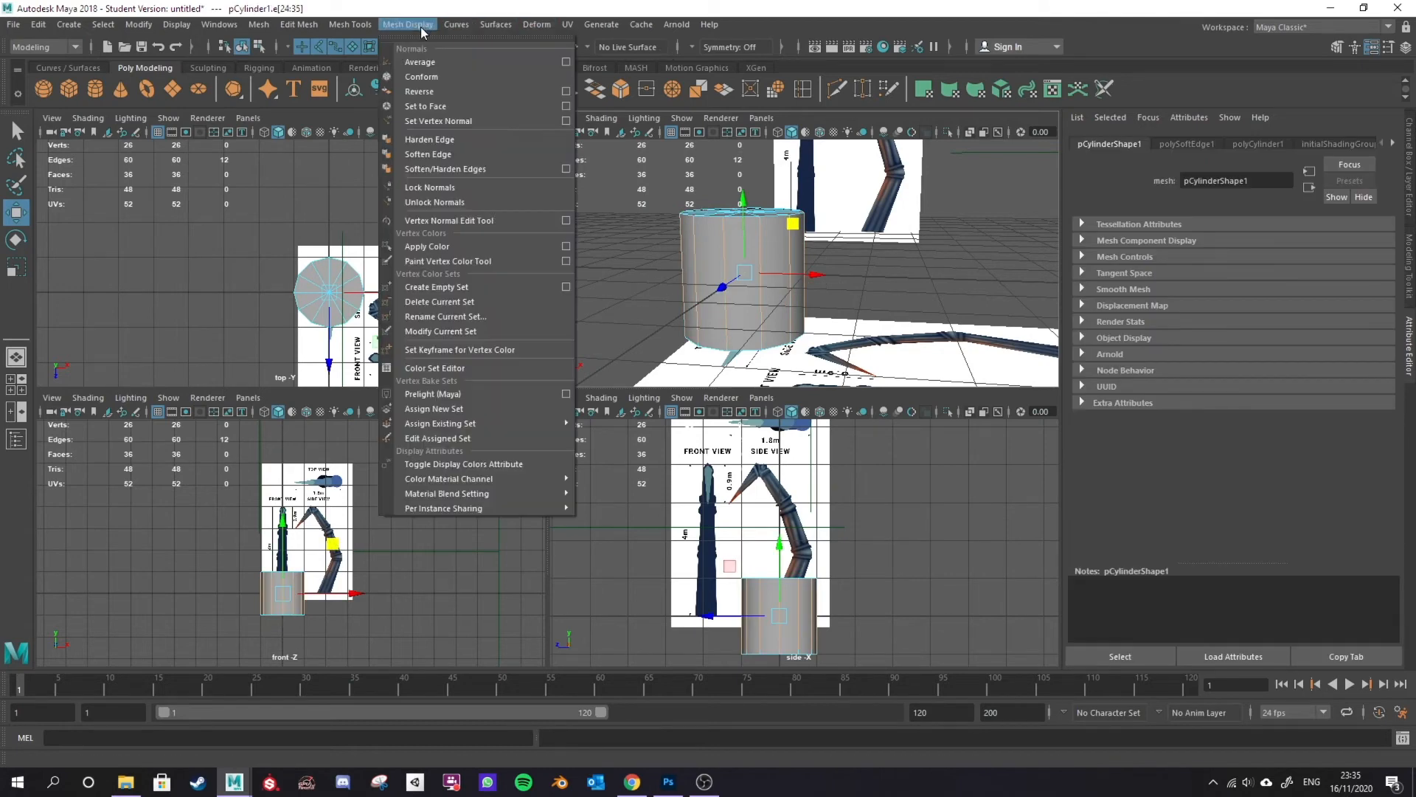
click(462, 143)
right_drag(946, 305, 997, 282)
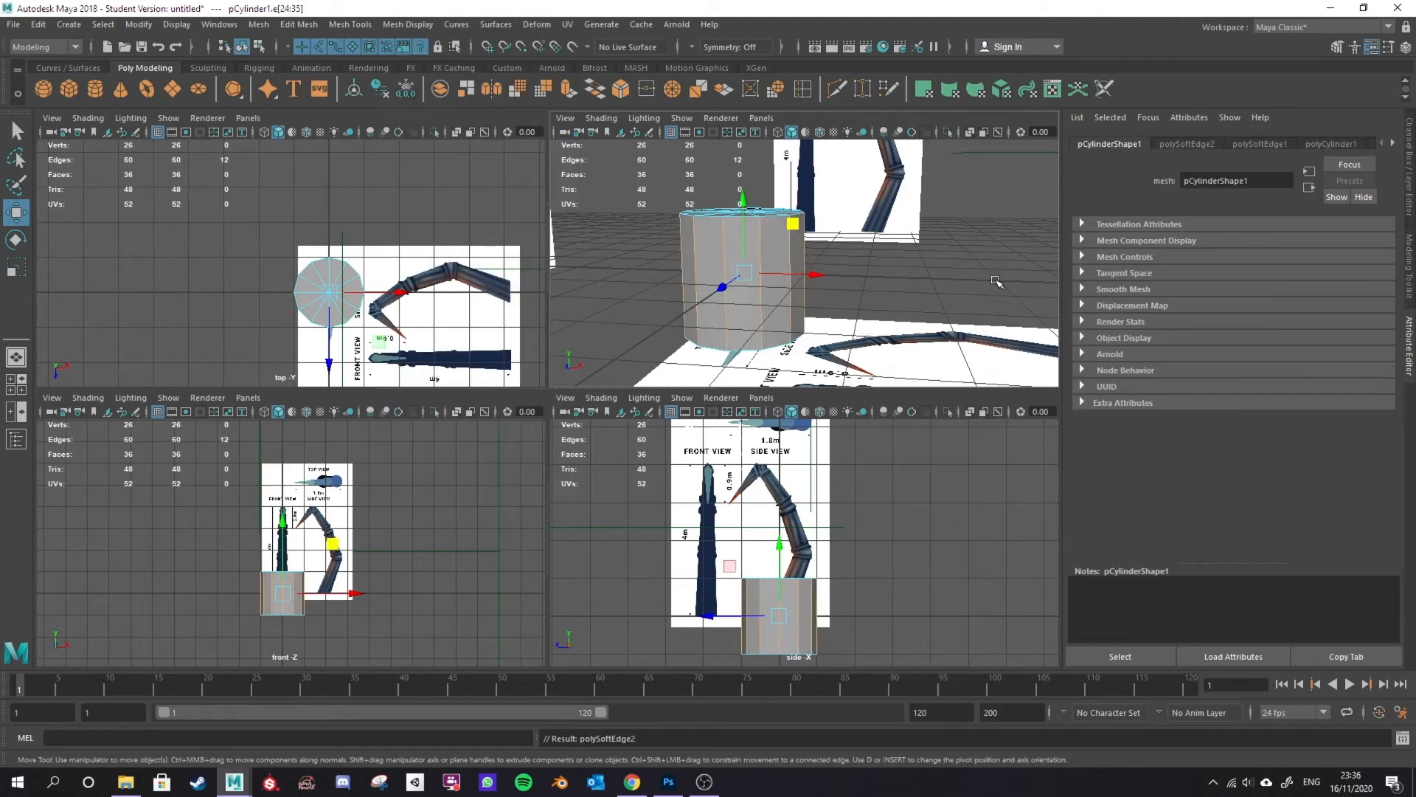
click(997, 283)
alt+right_drag(782, 273, 850, 282)
alt+drag(851, 282, 751, 345)
alt+right_drag(751, 345, 710, 273)
mouse_move(888, 319)
alt+mouse_down()
mouse_move(909, 293)
mouse_move(893, 306)
alt+mouse_up()
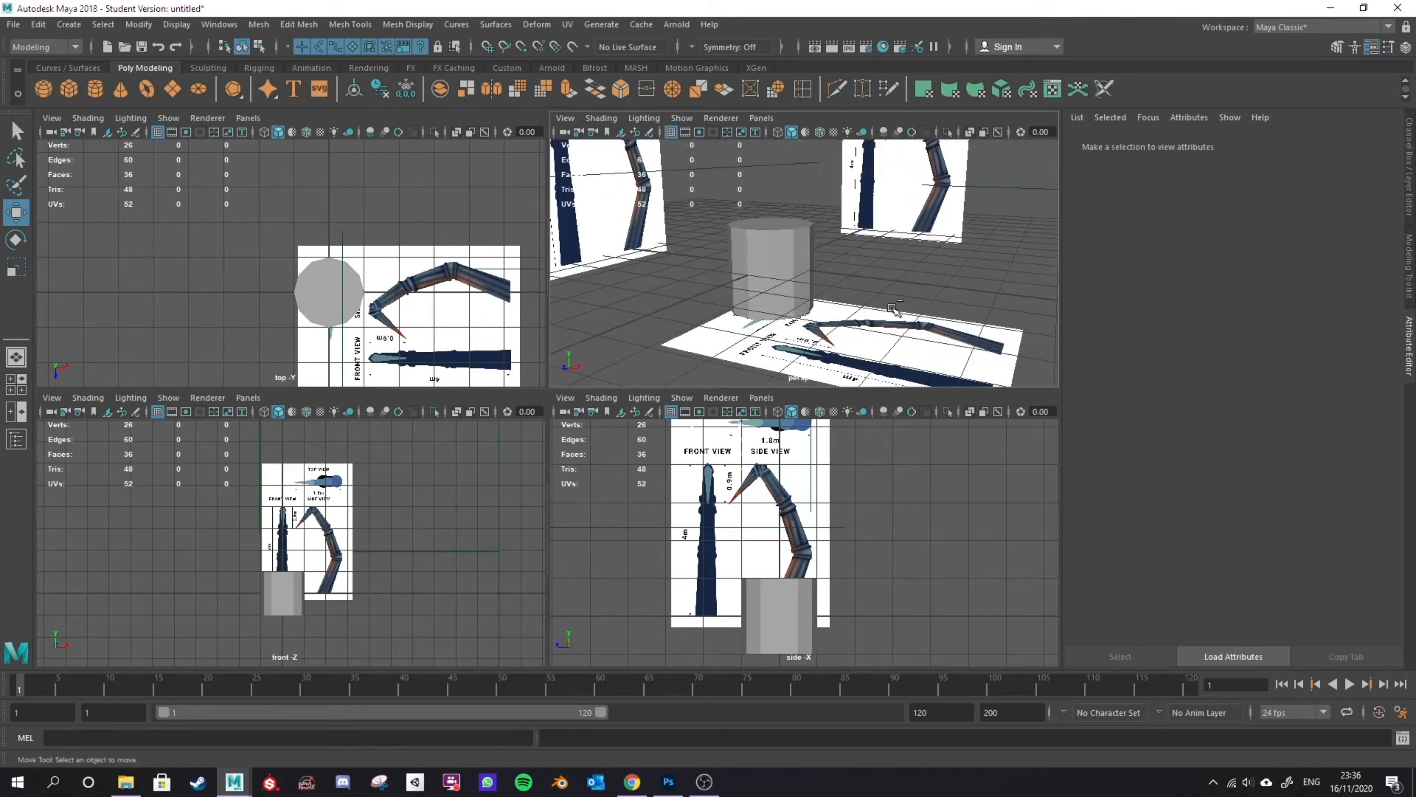
Step: Undo the edge hardening on the cylinder and return to object mode
key(ctrl+z)
key(F10)
right_drag(909, 281, 951, 269)
key(ctrl+z)
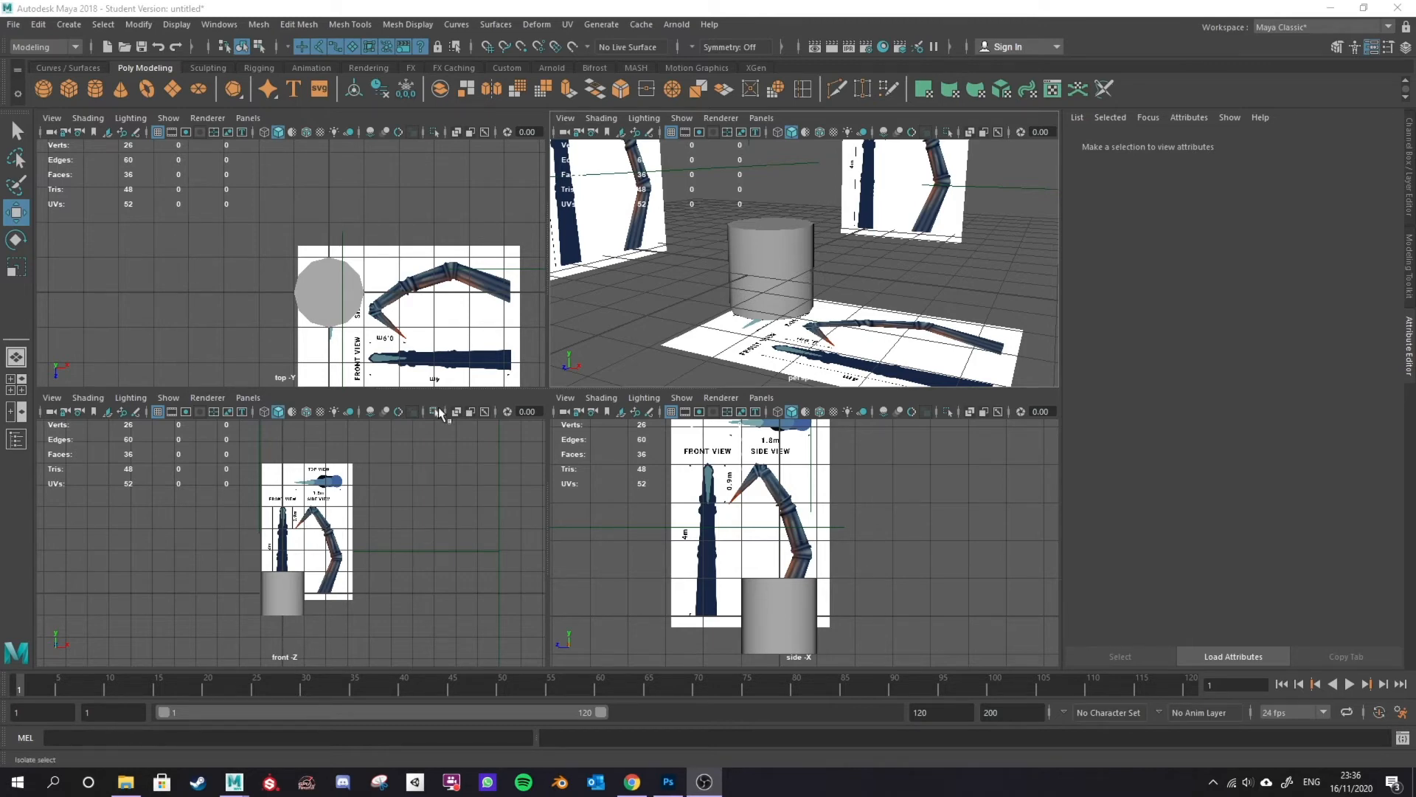
Step: Select the cylinder and, in the front view, snap its pivot vertically to the centre of its base
click(287, 594)
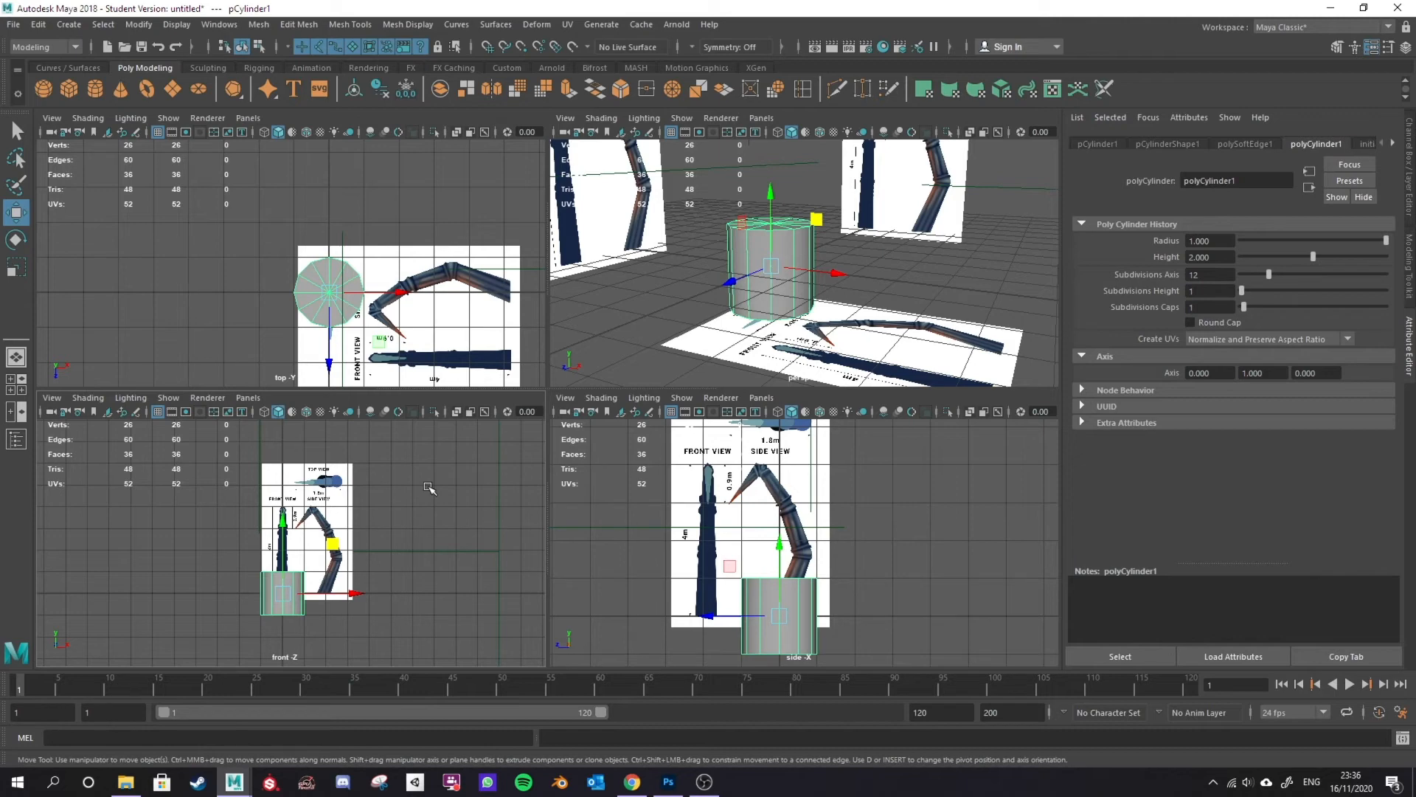
key(space)
scroll(535, 510, up, 6)
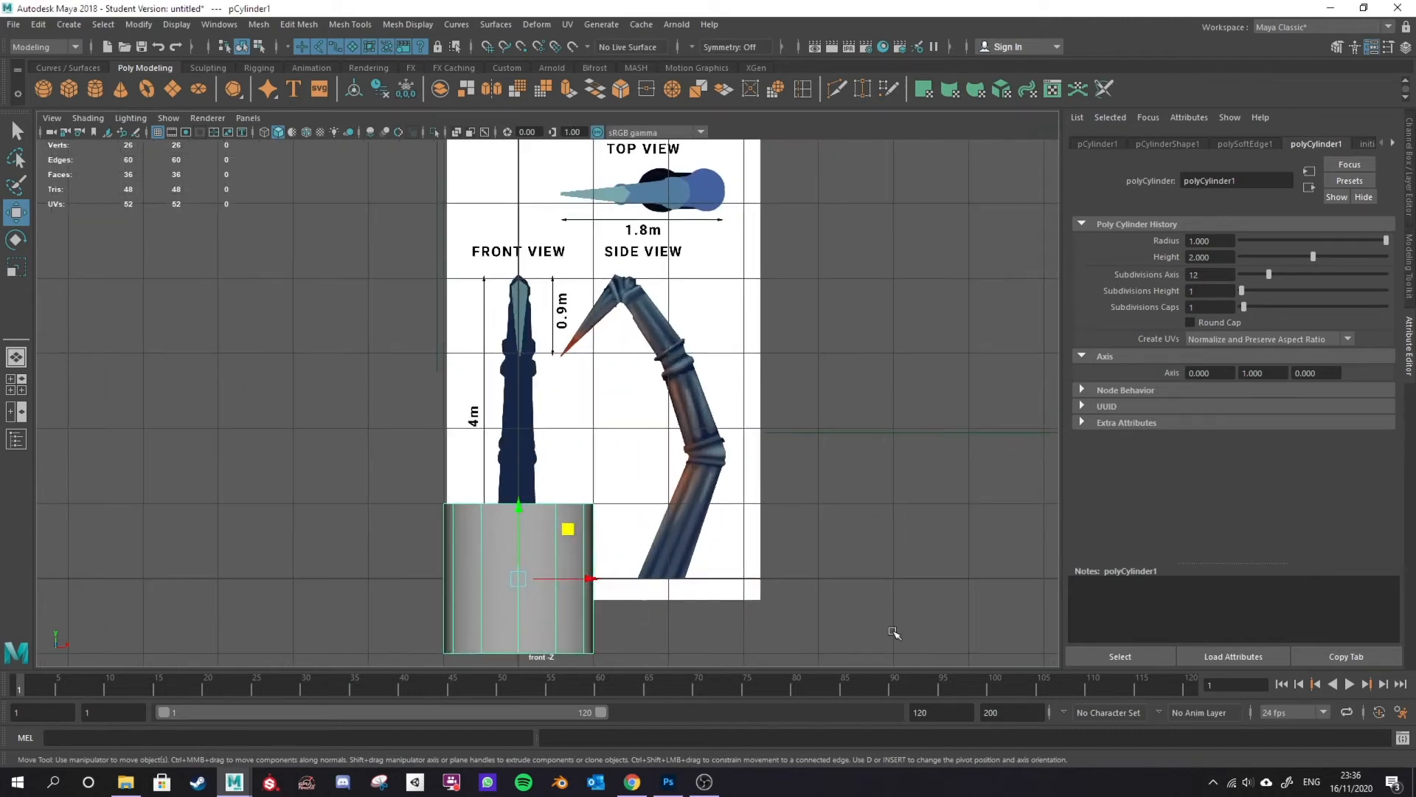
scroll(583, 509, down, 2)
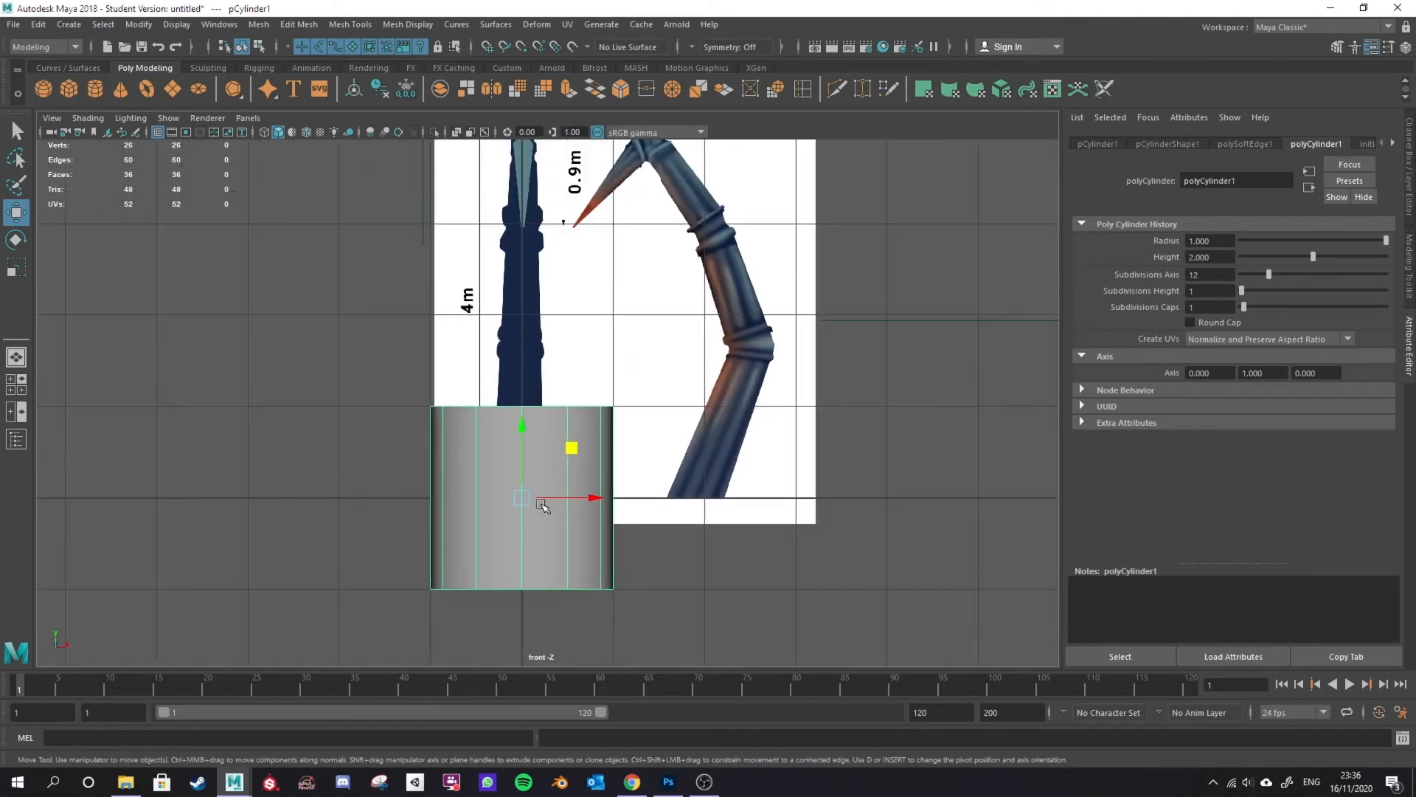
key(d)
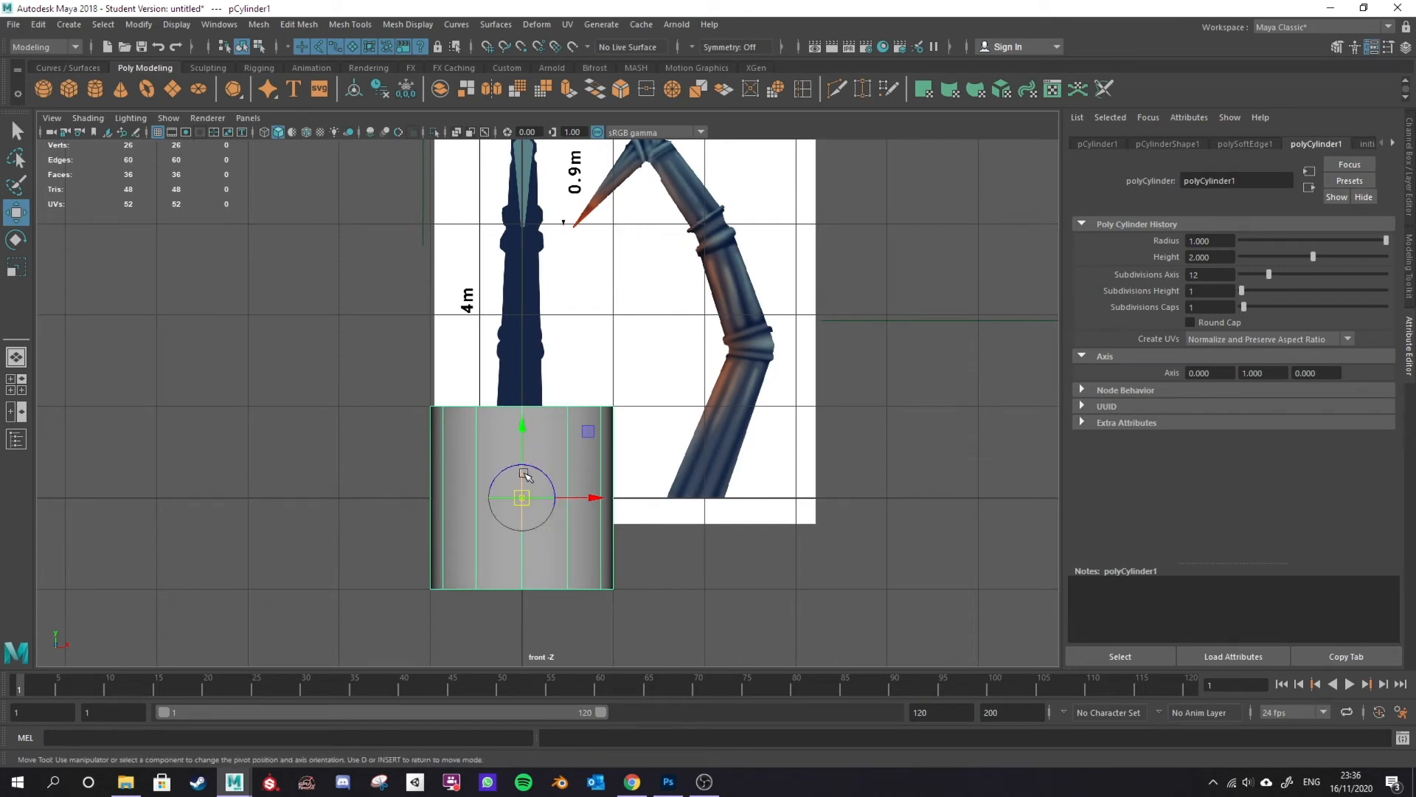
key(v)
drag(523, 426, 526, 558)
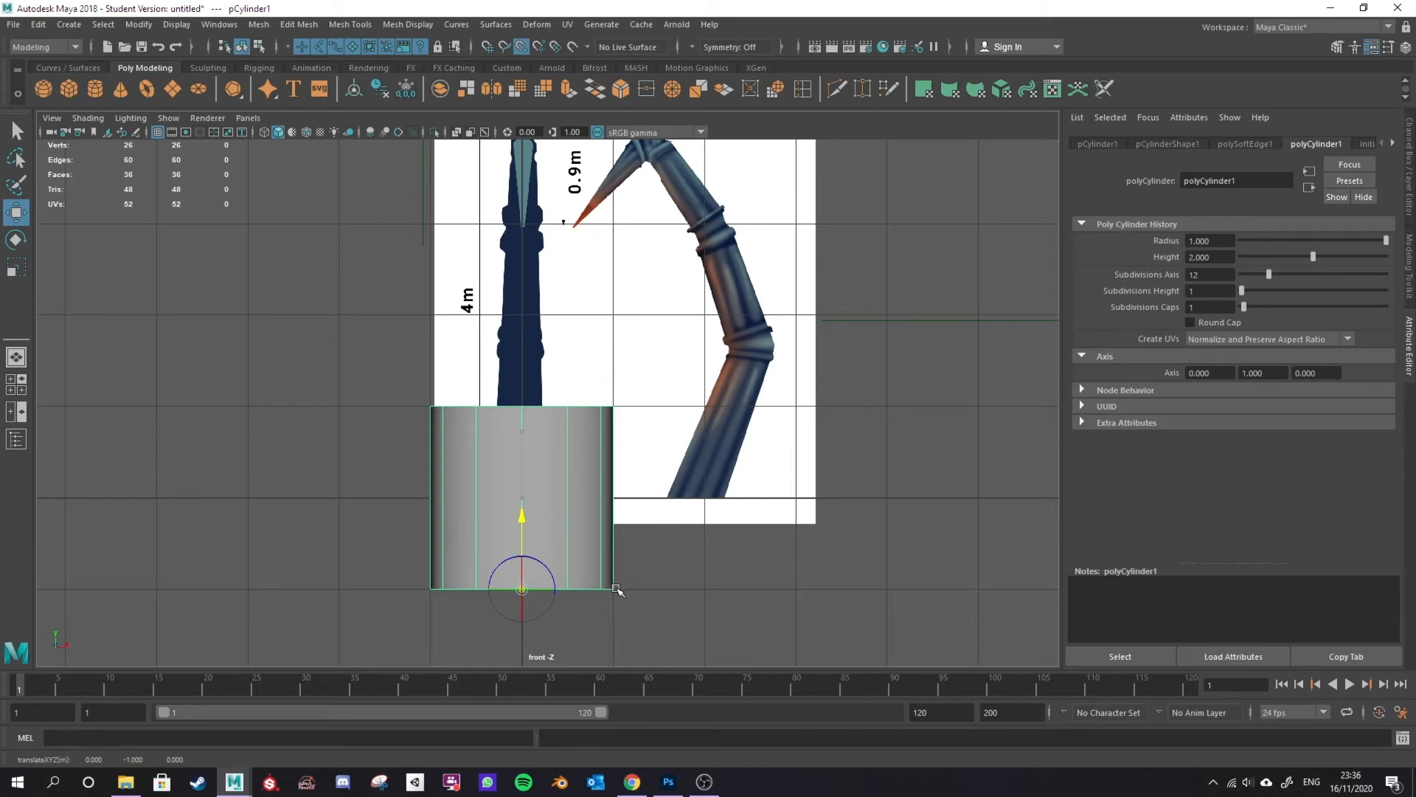
drag(616, 592, 615, 592)
click(520, 591)
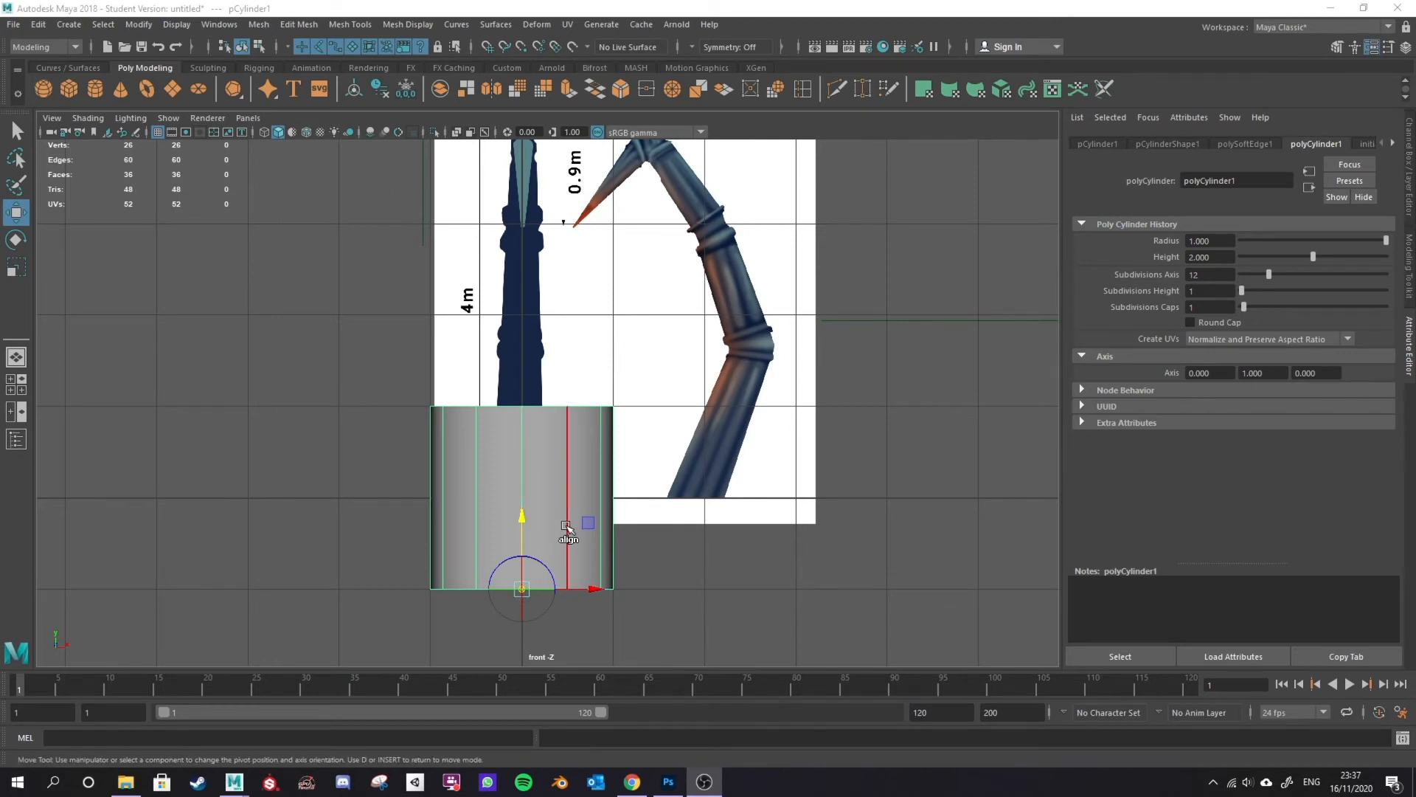
click(519, 521)
Step: Leave pivot editing and move the cylinder up to a Y translation of 1, snapping its base to the ground line in the front view
key(x)
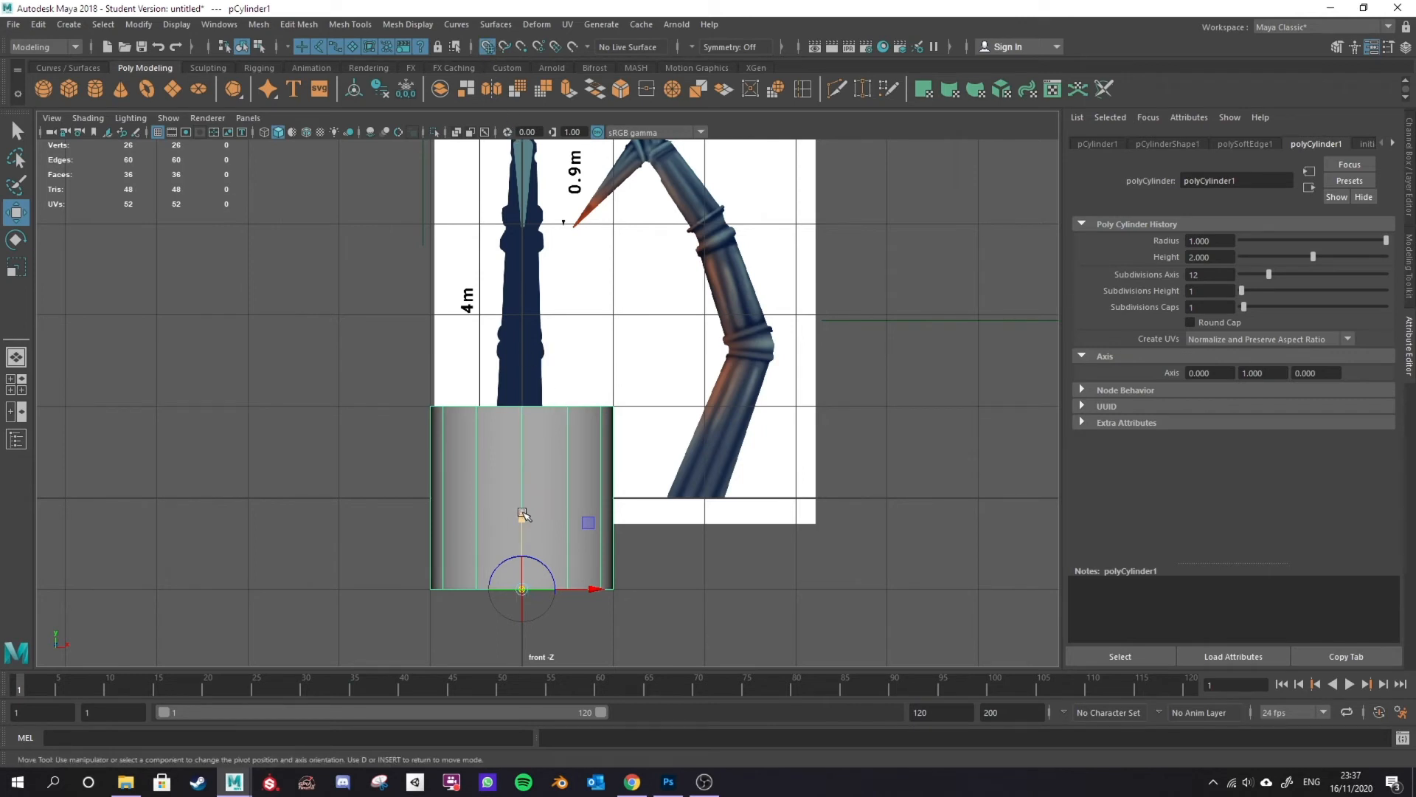
drag(521, 519, 525, 501)
key(ctrl+z)
key(d)
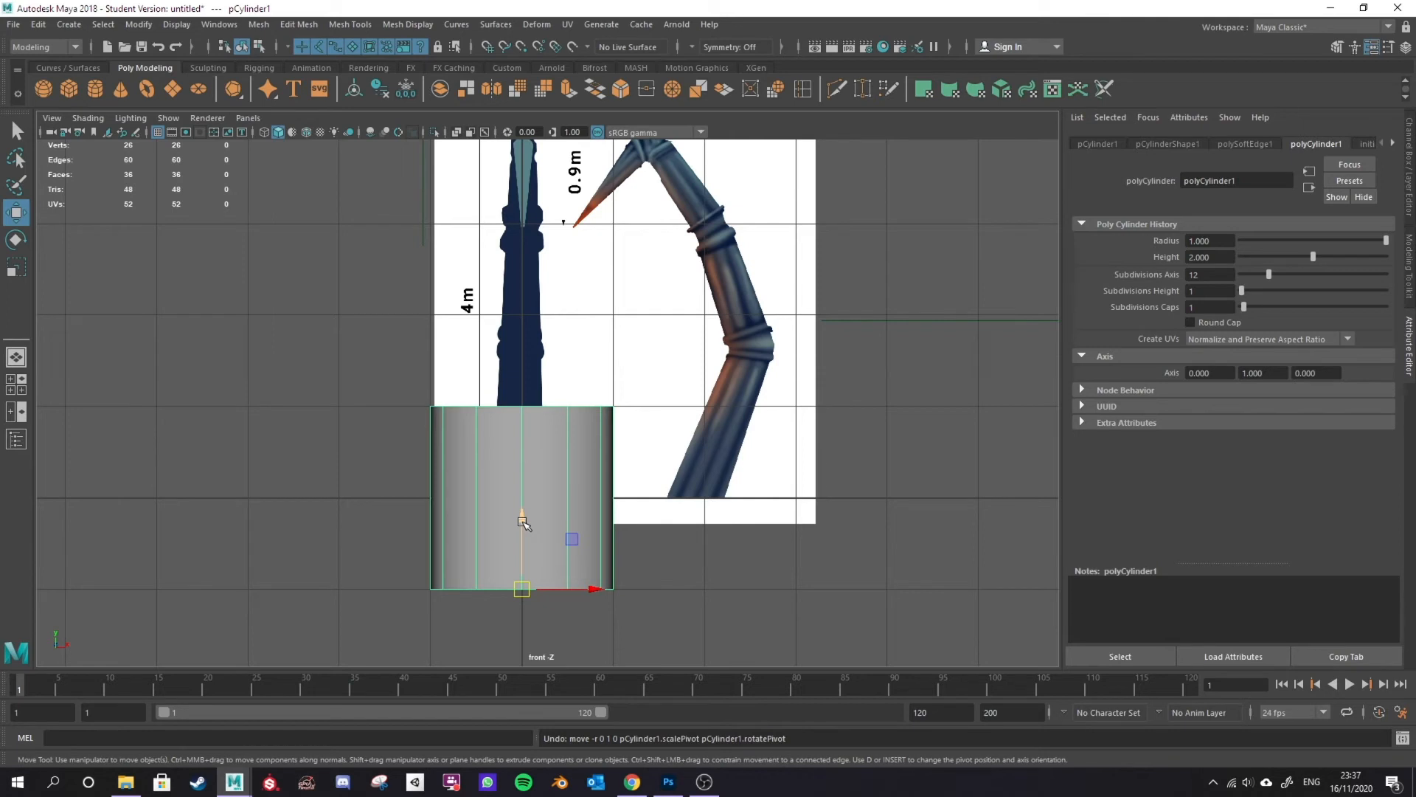
drag(522, 523, 524, 498)
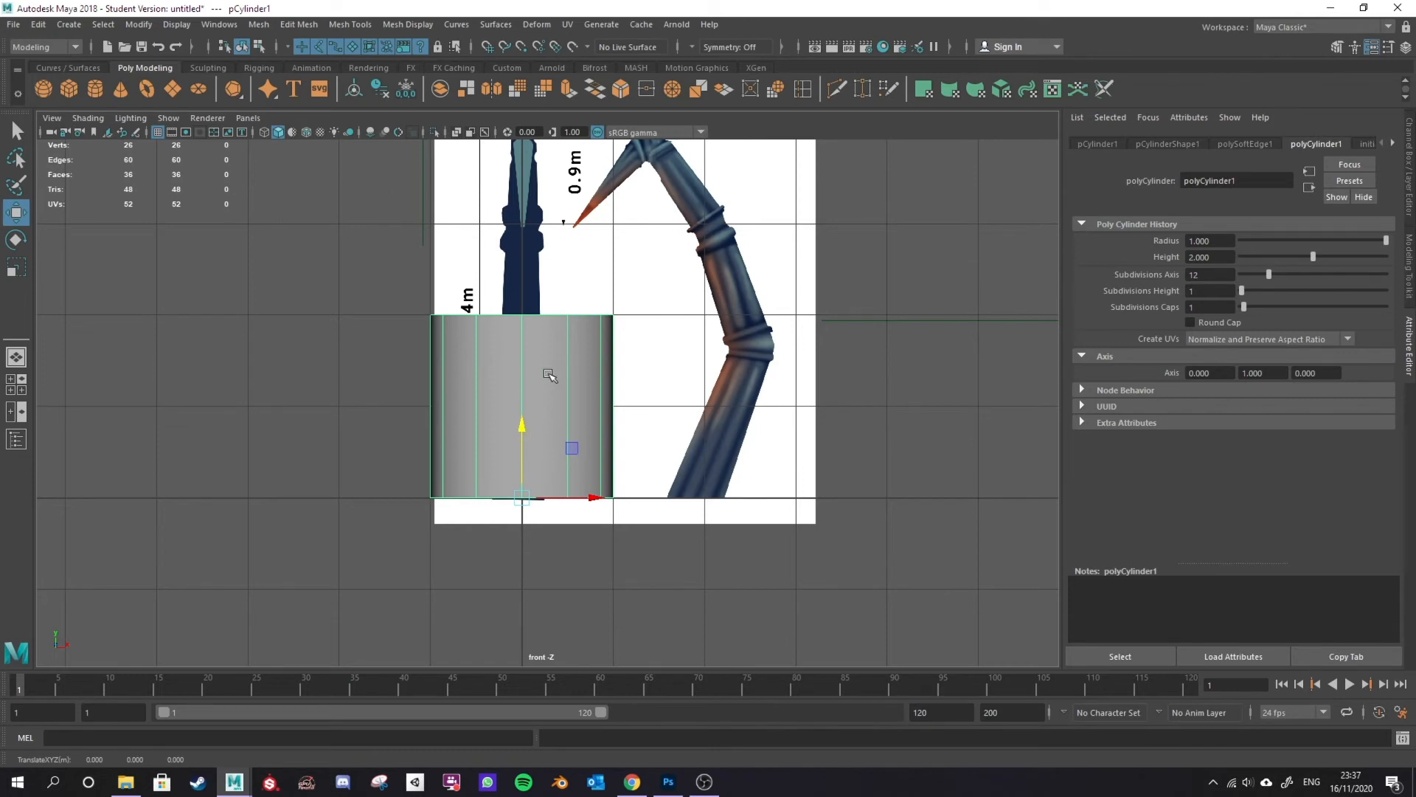
Step: Scale the cylinder separately to about 0.244 in X and about 0.264 in Z to approximate the pillar's width
key(r)
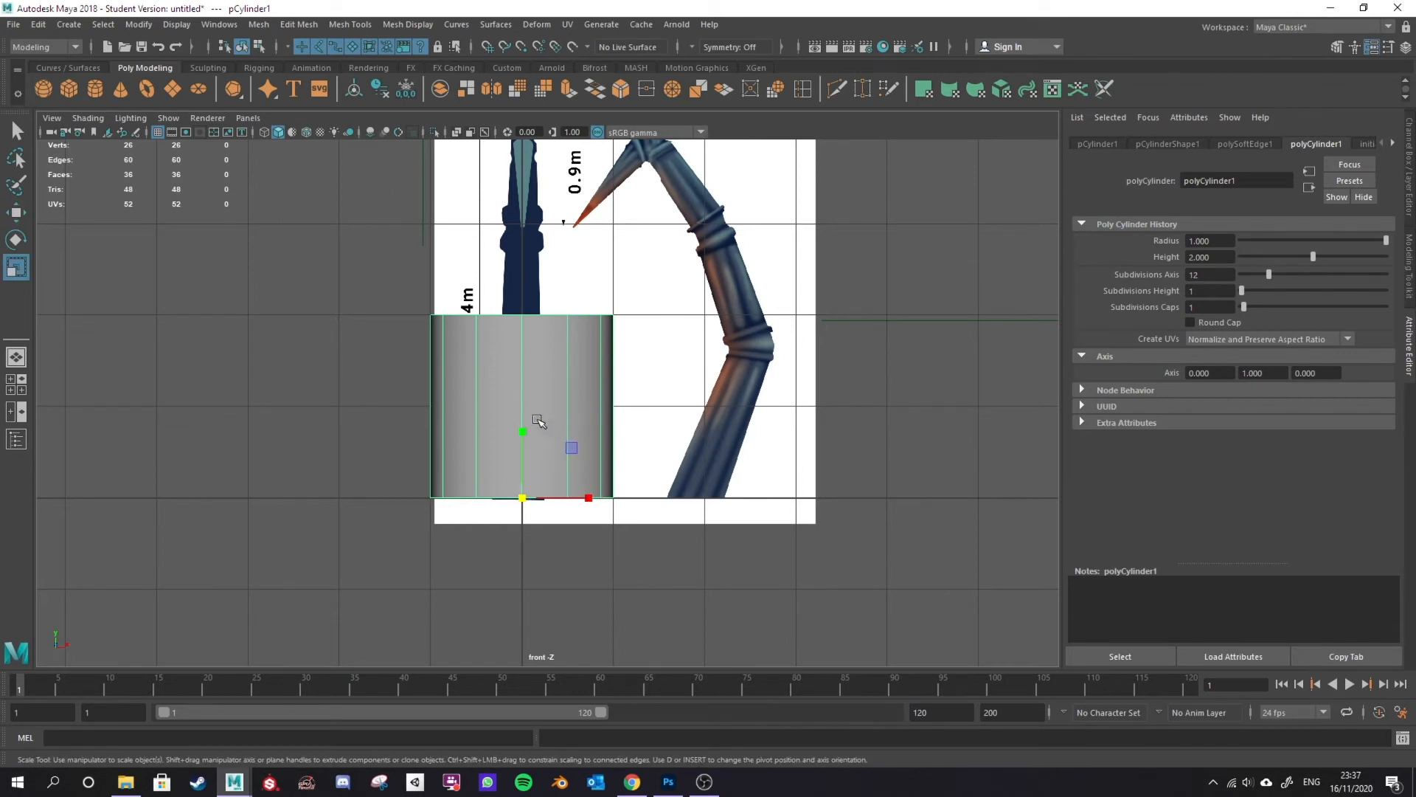
drag(588, 497, 547, 499)
key(space)
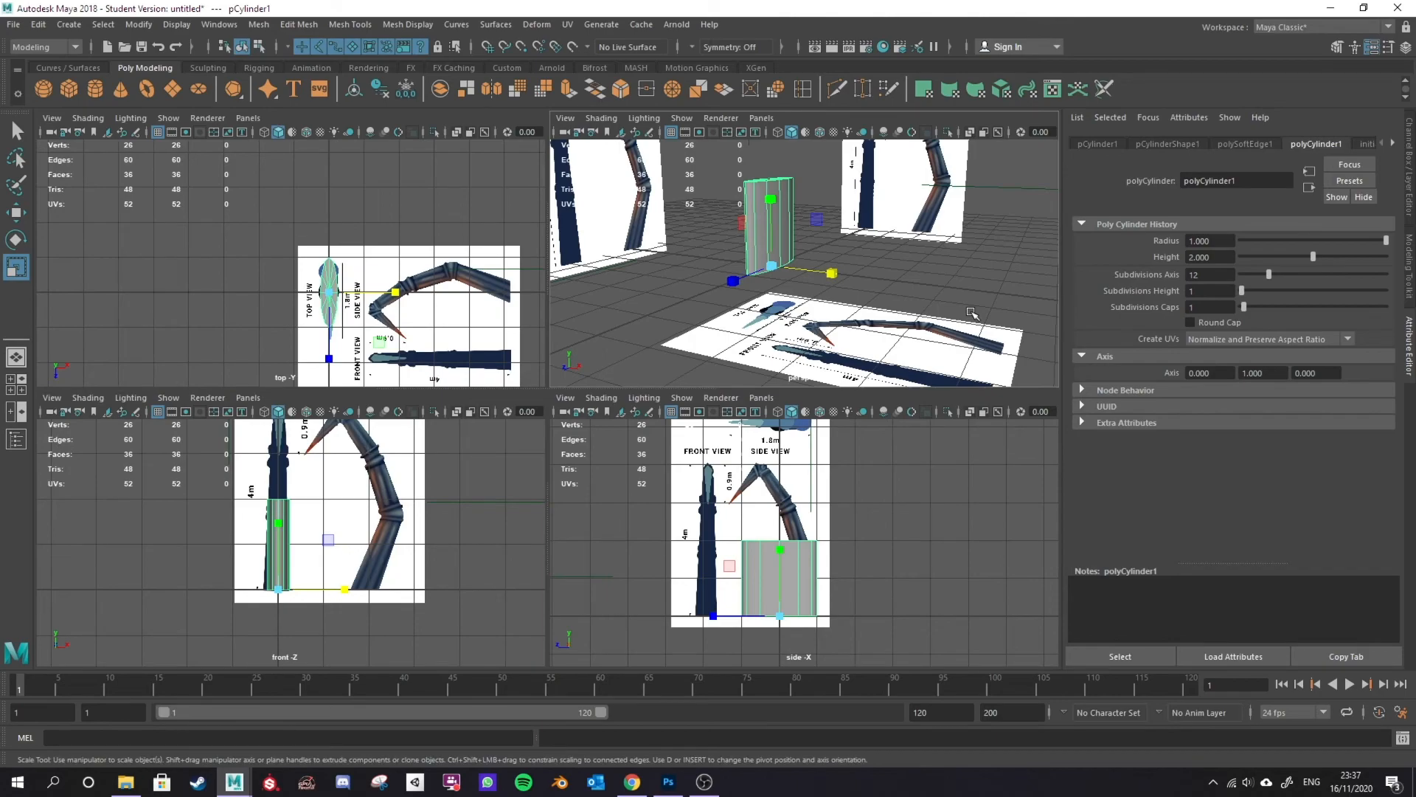
key(space)
mouse_move(549, 359)
alt+mouse_down()
mouse_move(620, 414)
mouse_move(544, 372)
alt+mouse_up()
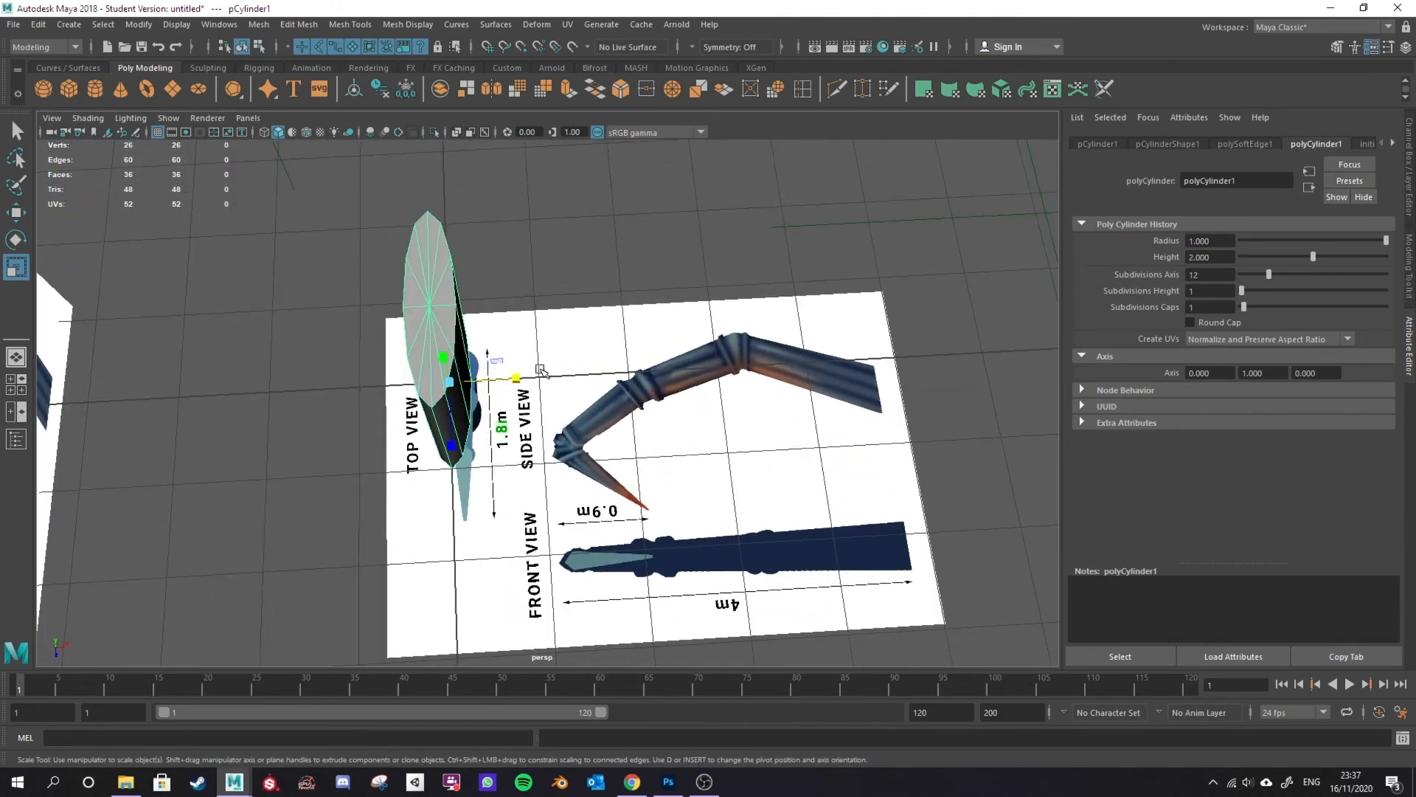
alt+drag(683, 422, 616, 401)
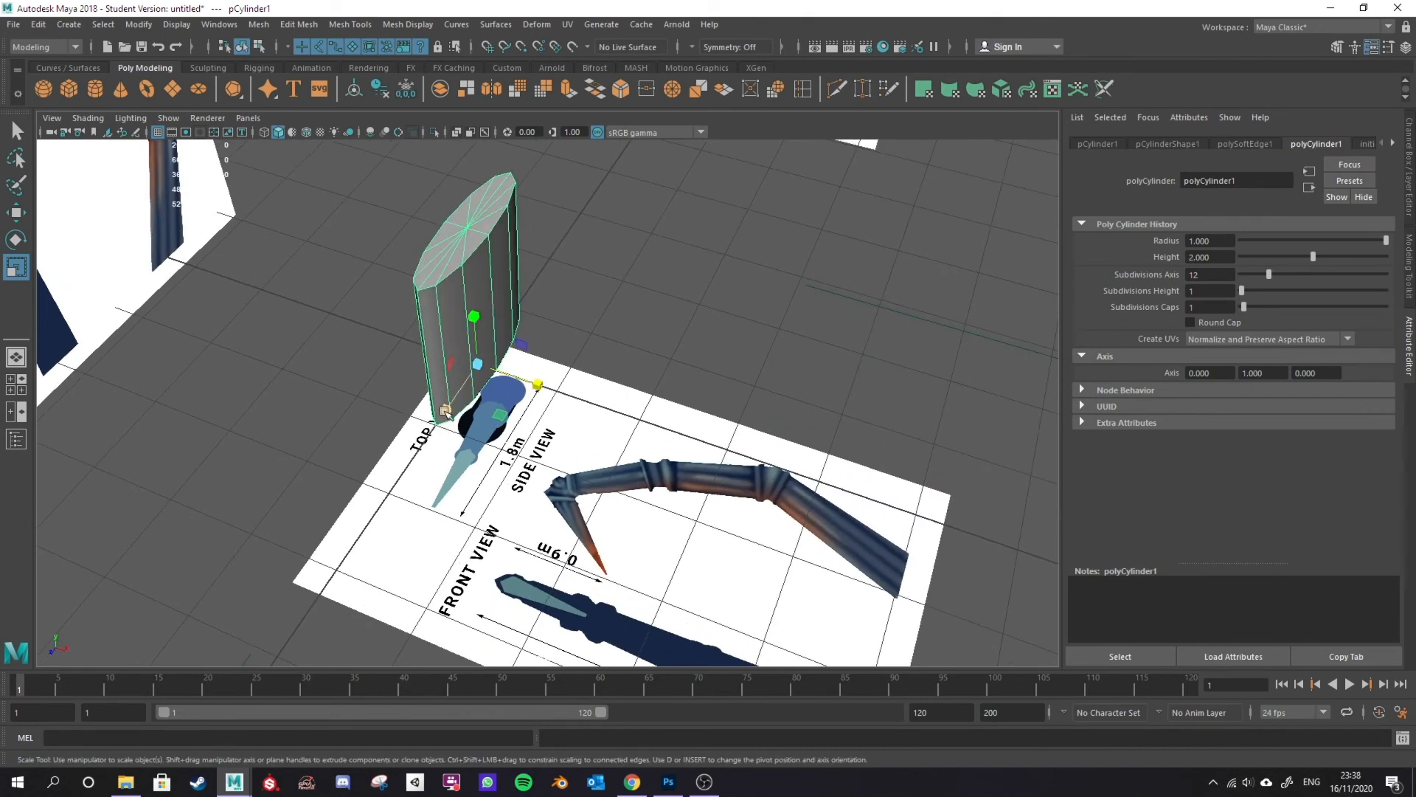
drag(443, 411, 465, 383)
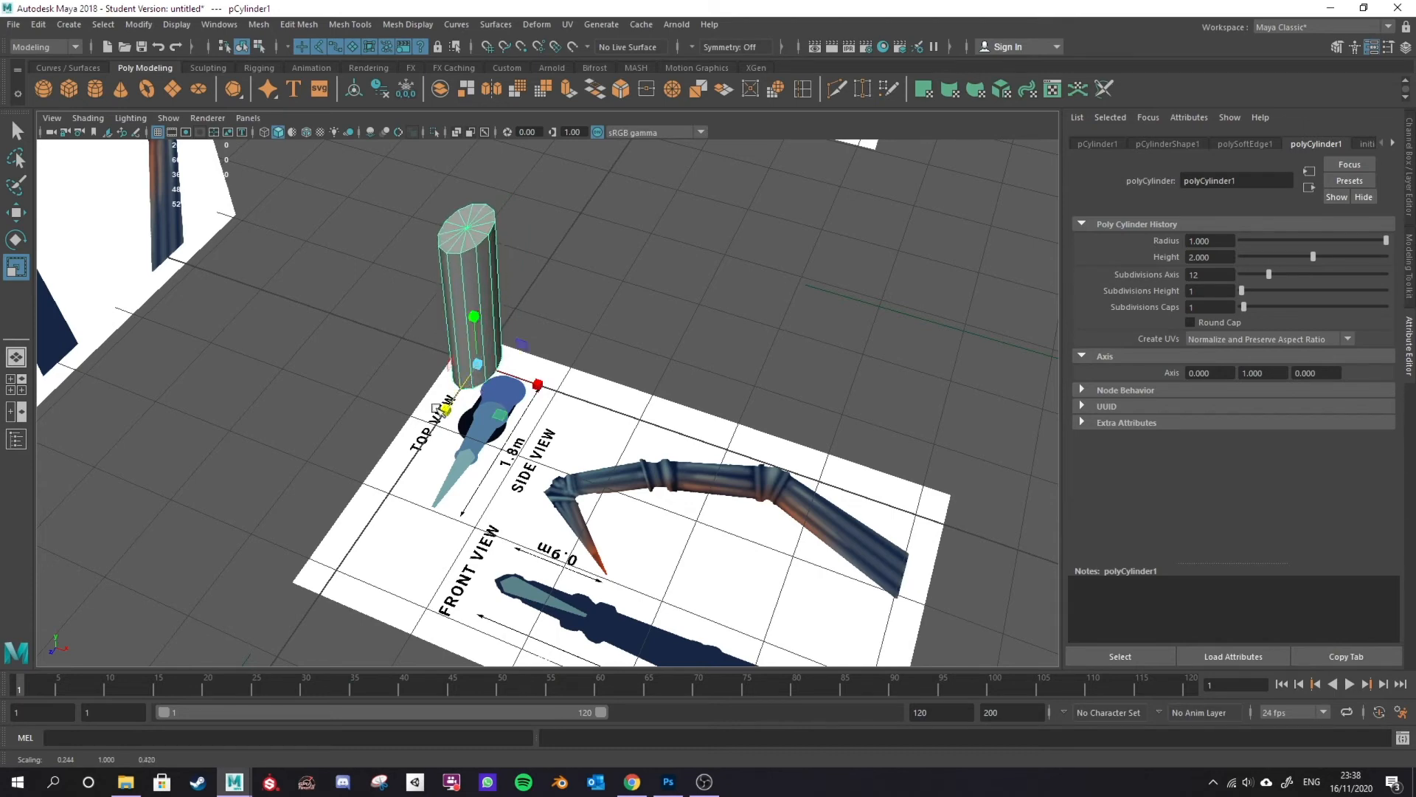
drag(447, 411, 459, 390)
Step: Set the cylinder's Z scale to 0.244 in its transform attributes to match the X scale
key(alt+Tab)
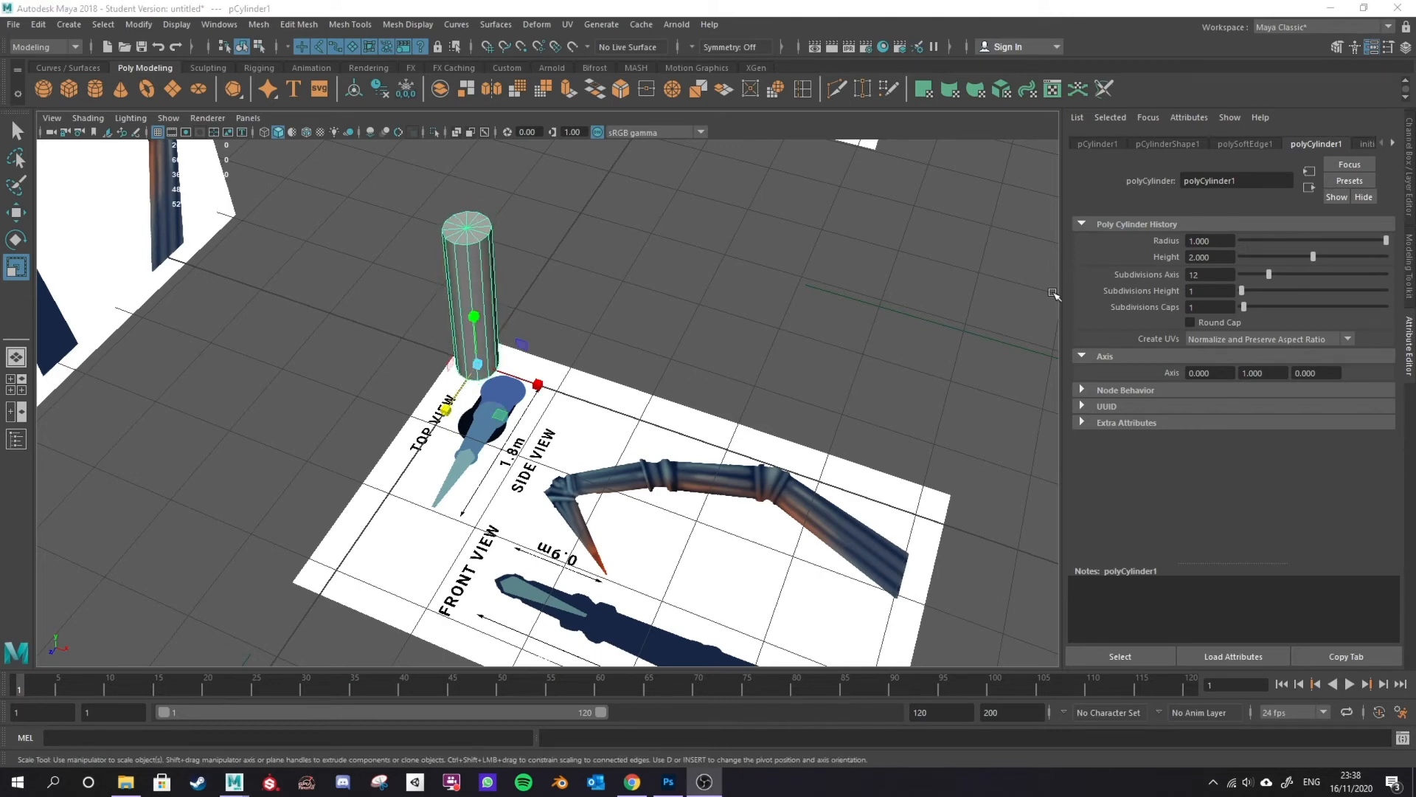
click(1111, 145)
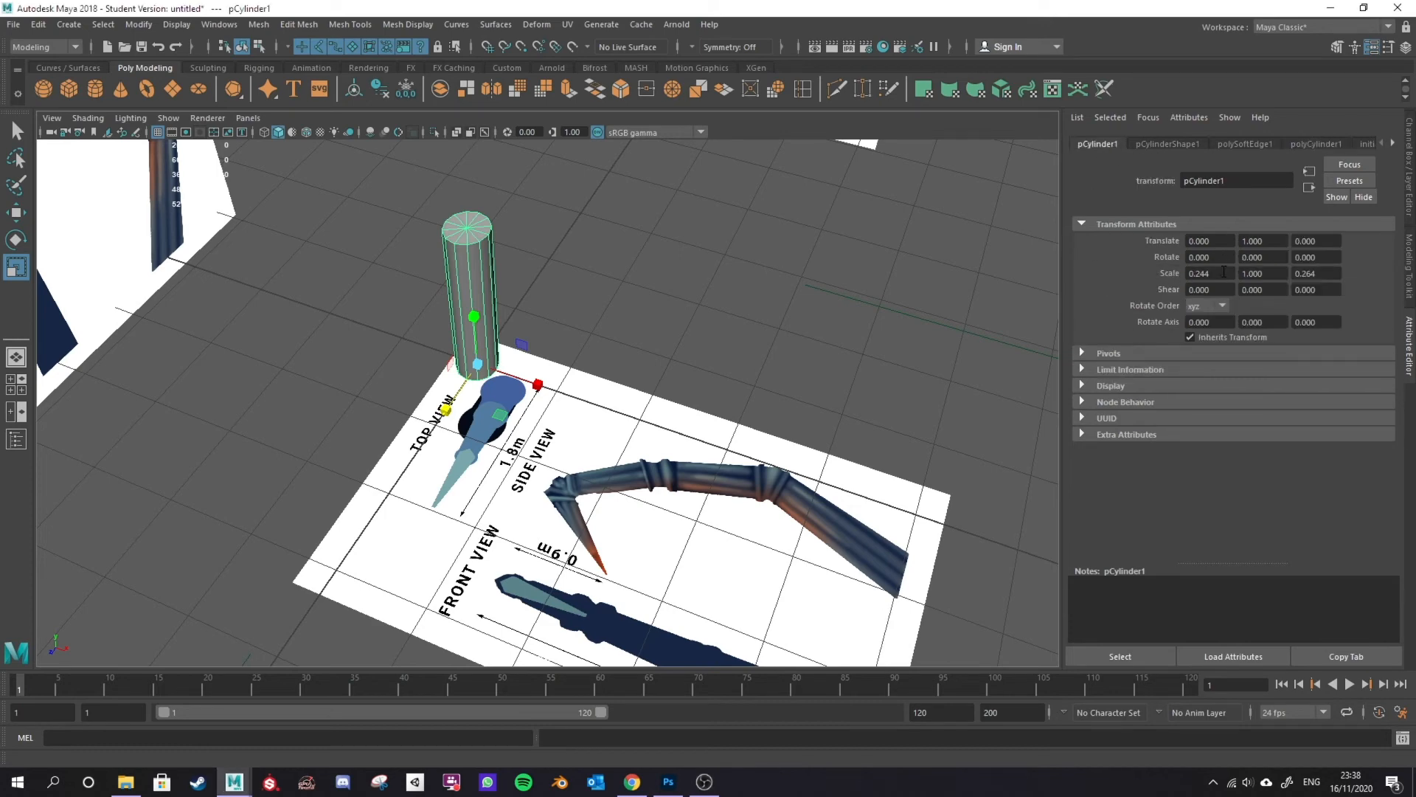
click(1314, 273)
key(Return)
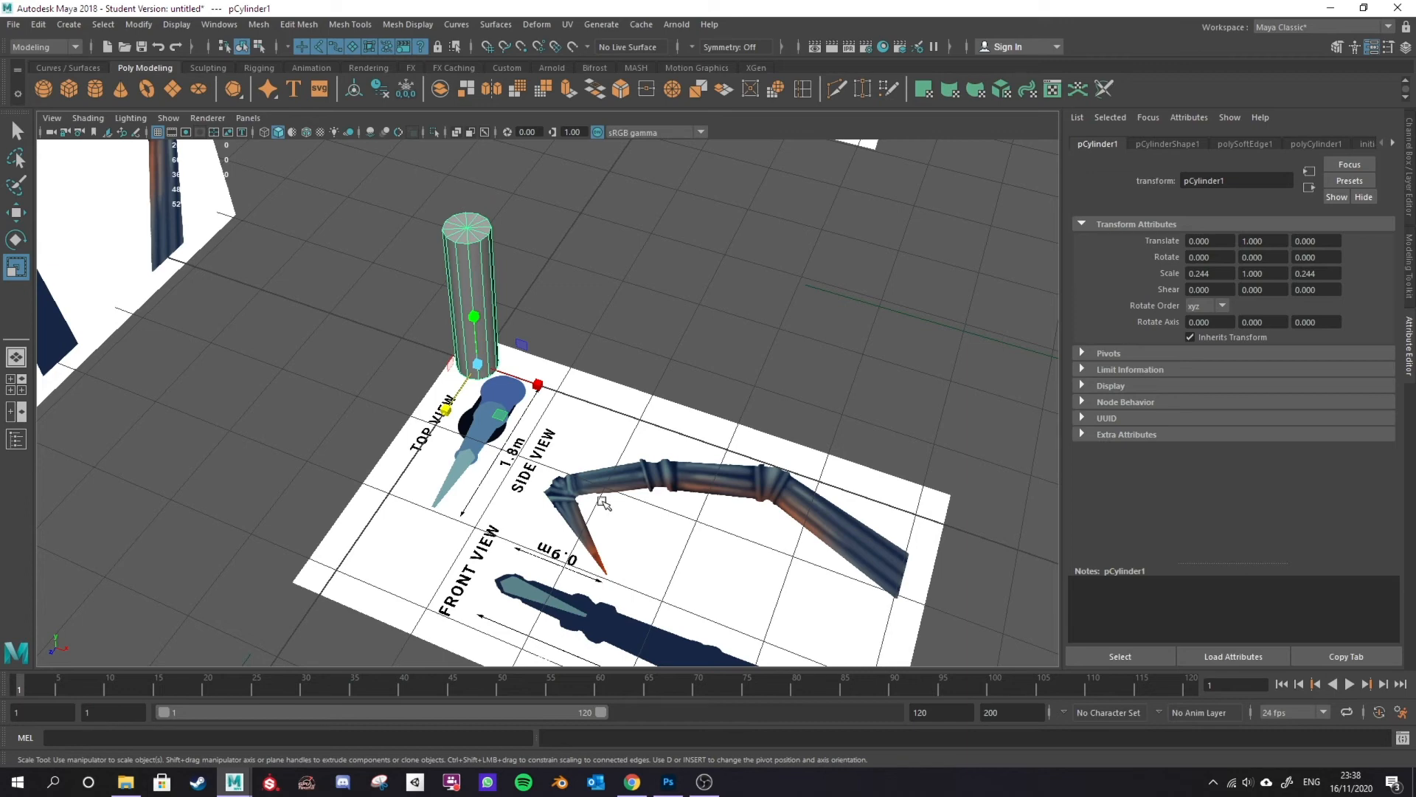
Step: Undo the cylinder's X and Z scaling back to its full size
key(ctrl+z)
key(ctrl+z)
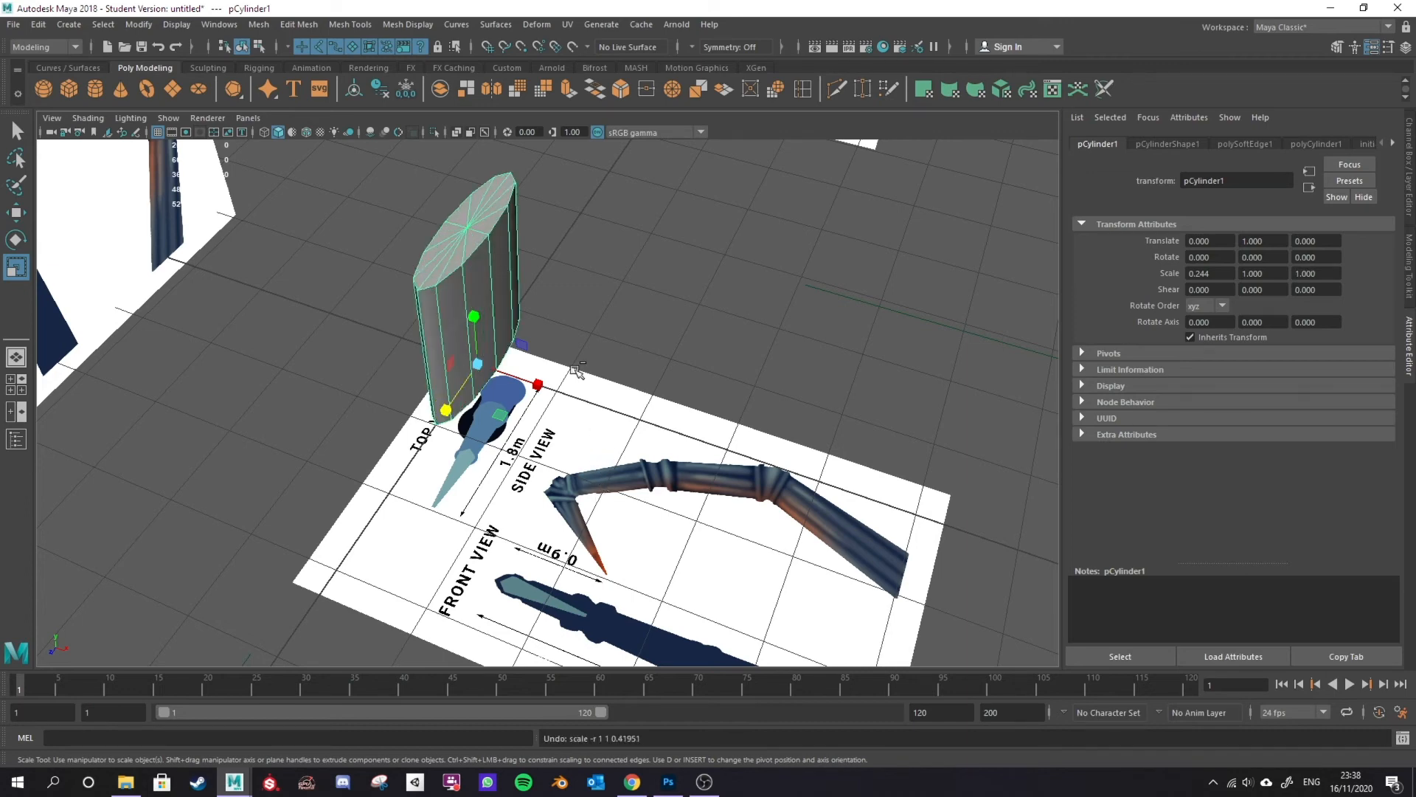
key(ctrl+z)
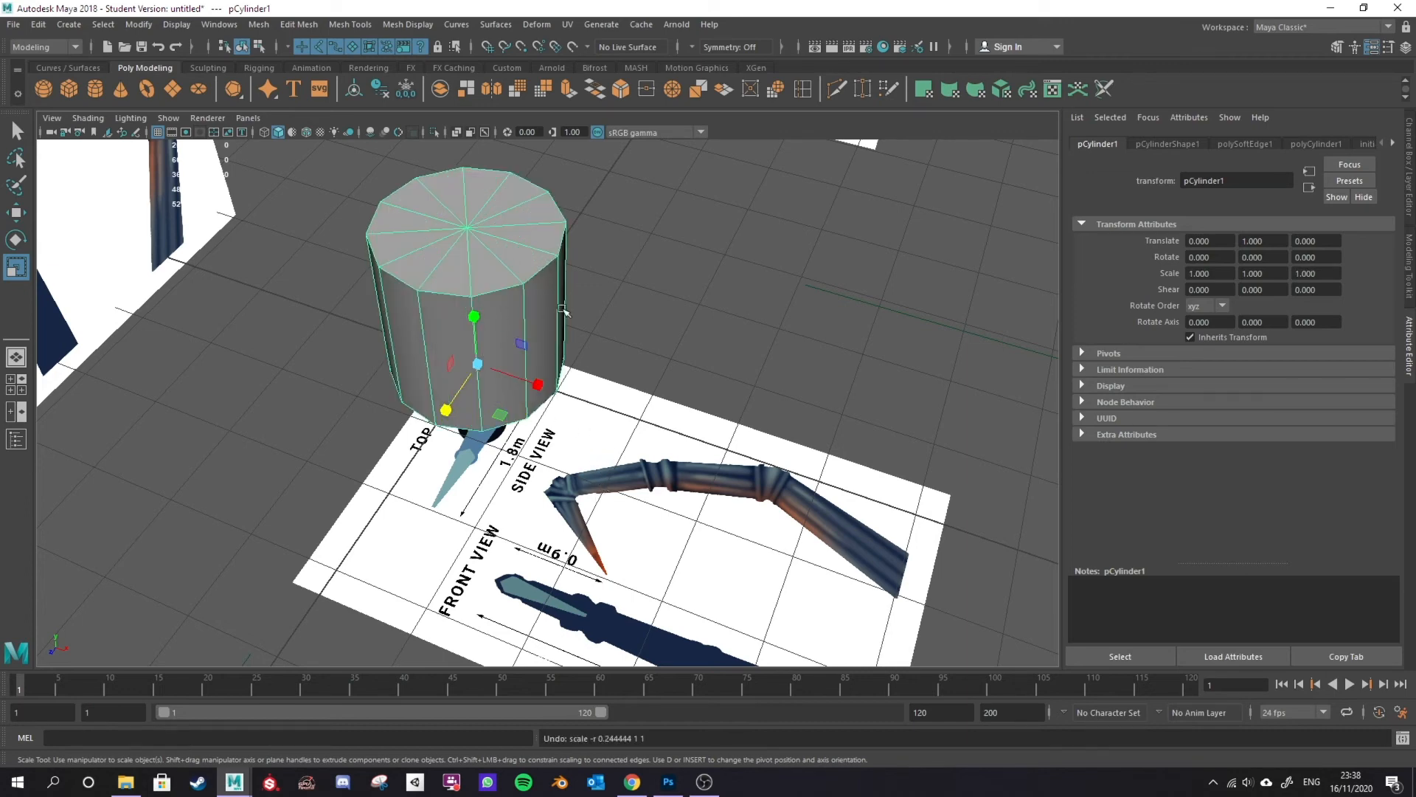
Step: Try scaling the cylinder in X and Z together to about 0.304 in the top view, and undo it
key(space)
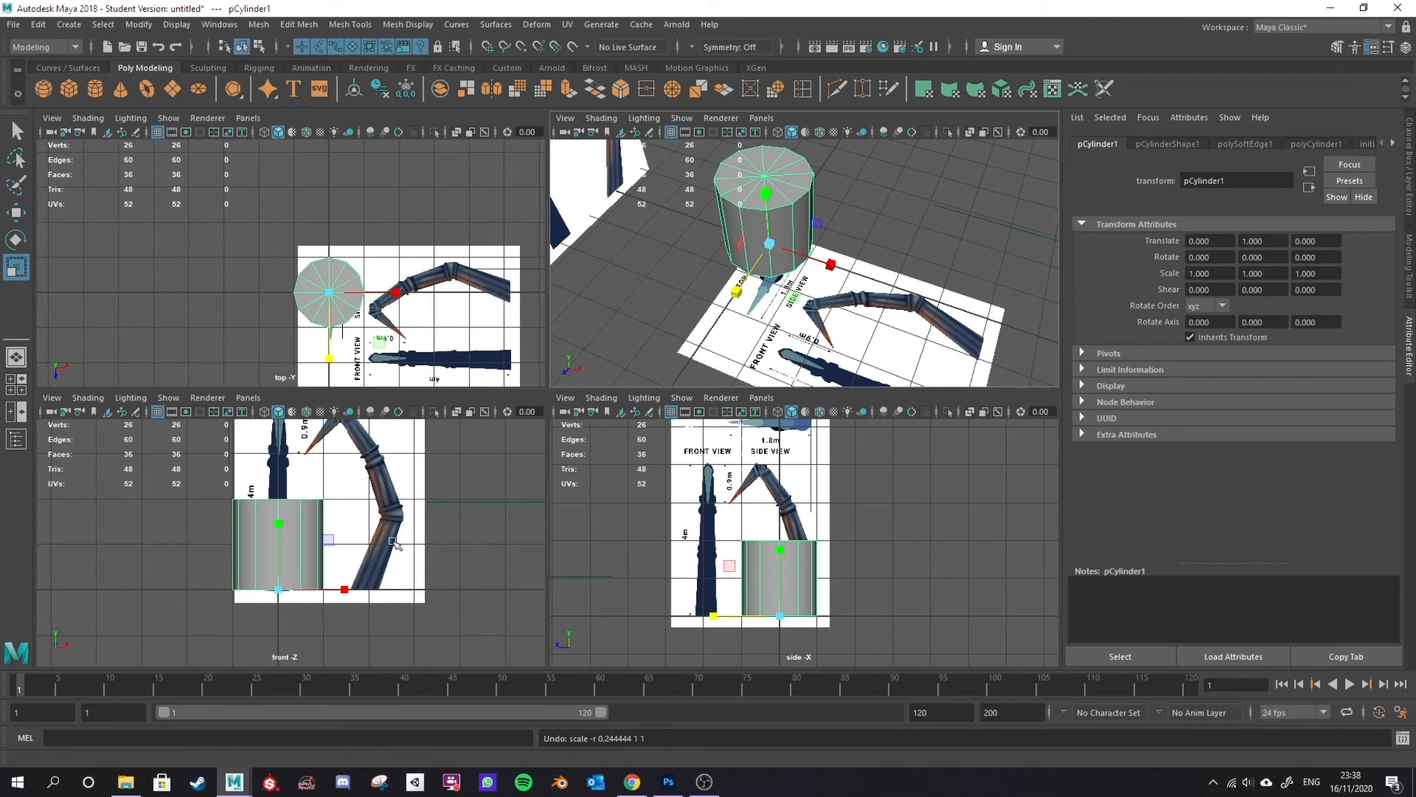
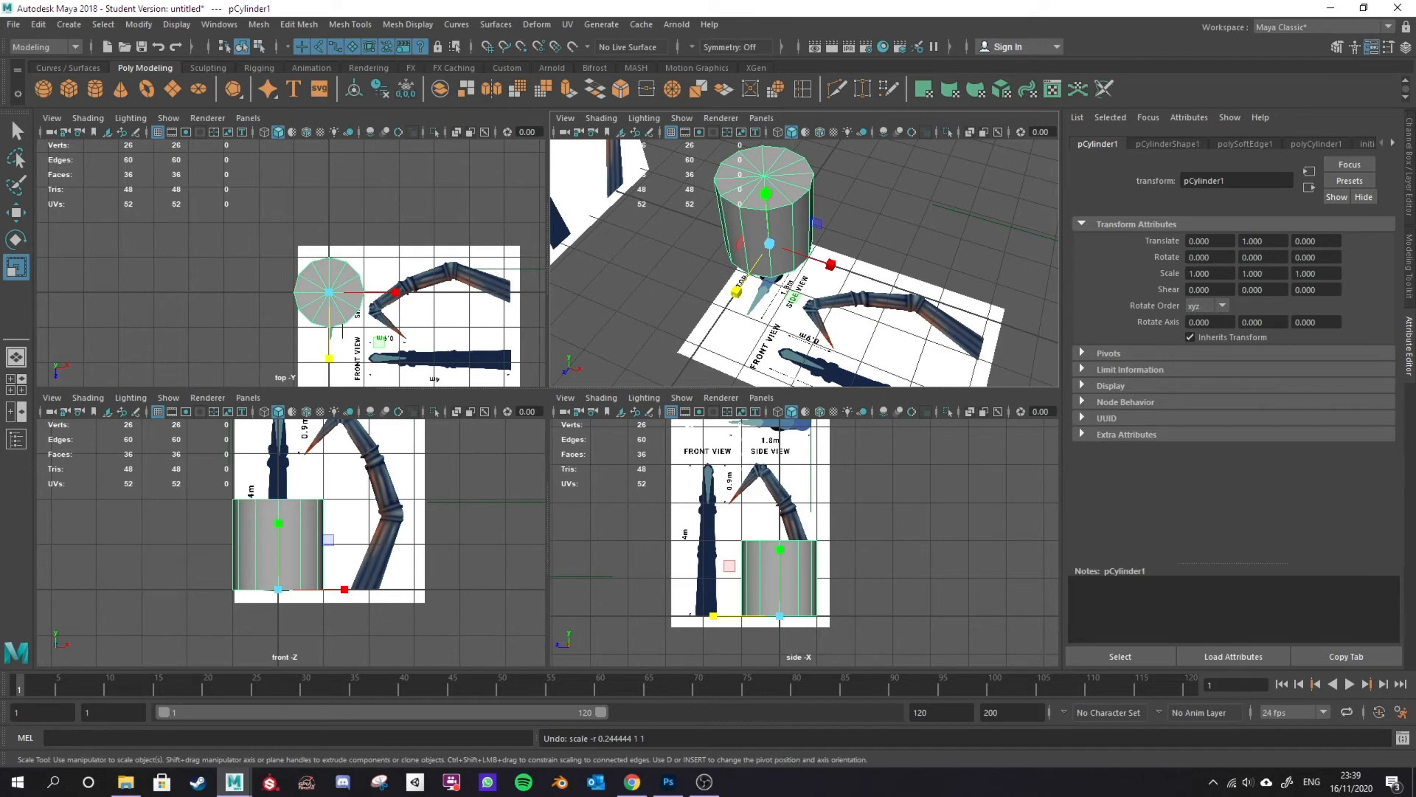
click(381, 340)
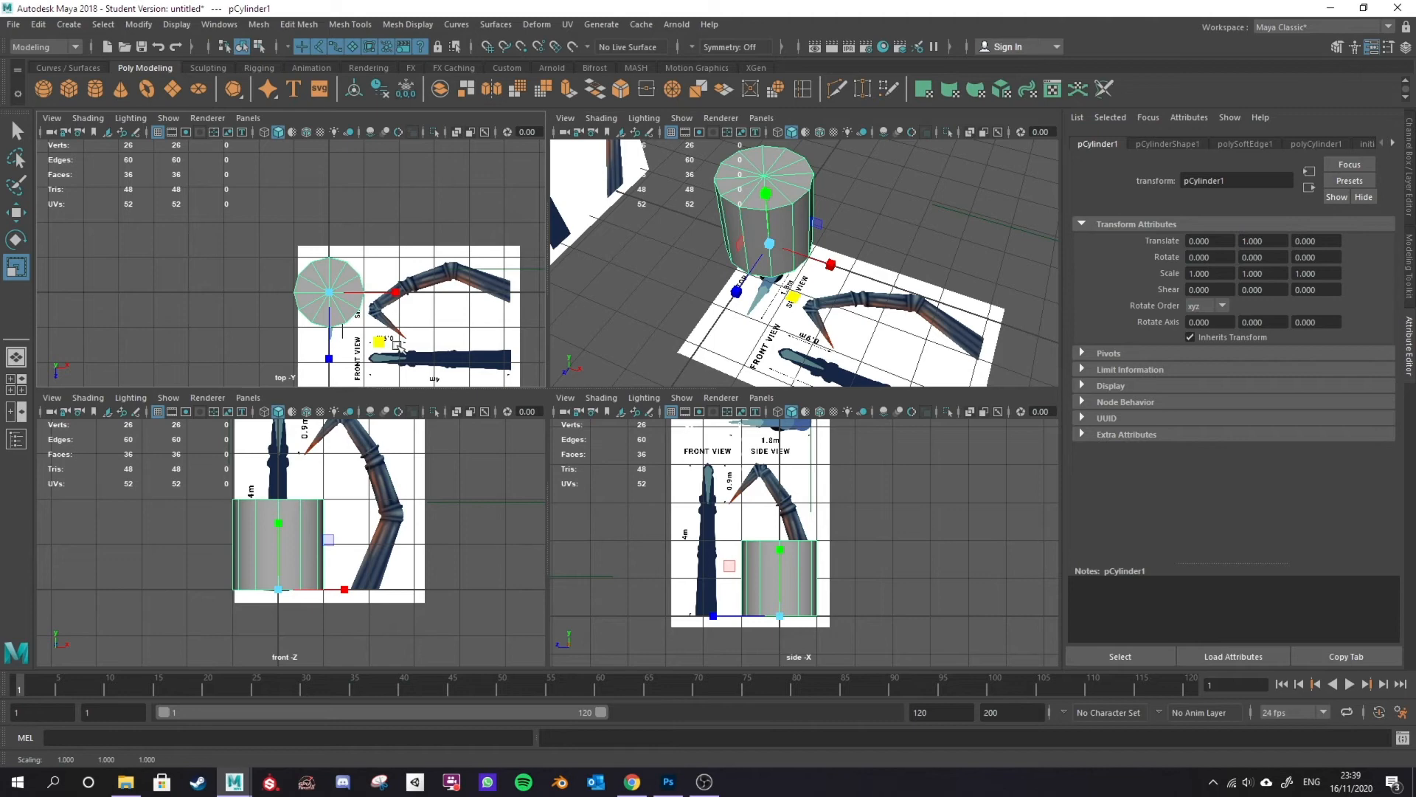
drag(396, 293, 363, 294)
drag(331, 357, 373, 331)
key(ctrl+z)
key(ctrl+z)
key(ctrl+z)
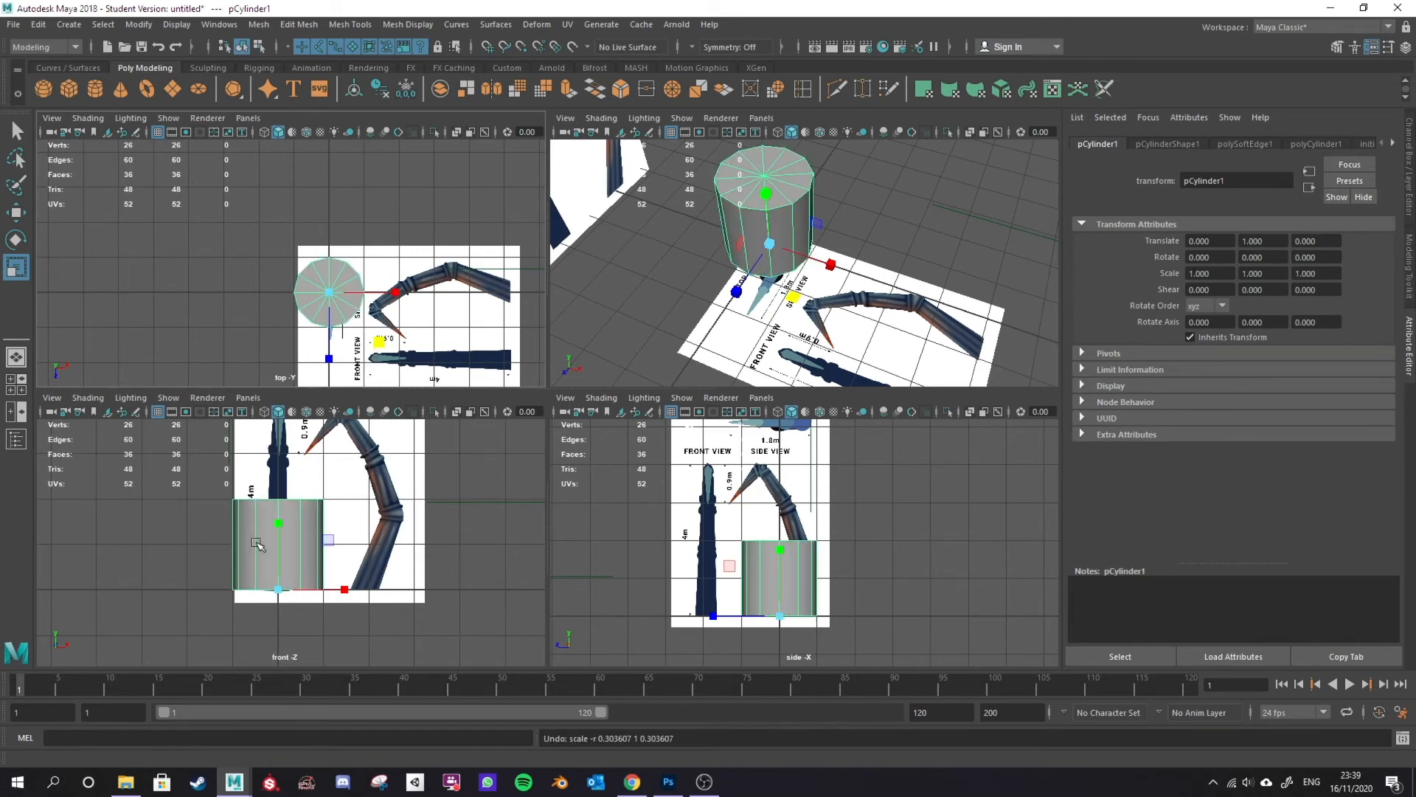
Step: Scale the cylinder uniformly to about 0.271, and widen it in X and Z together to about 0.305 against the top view reference
drag(279, 588, 195, 656)
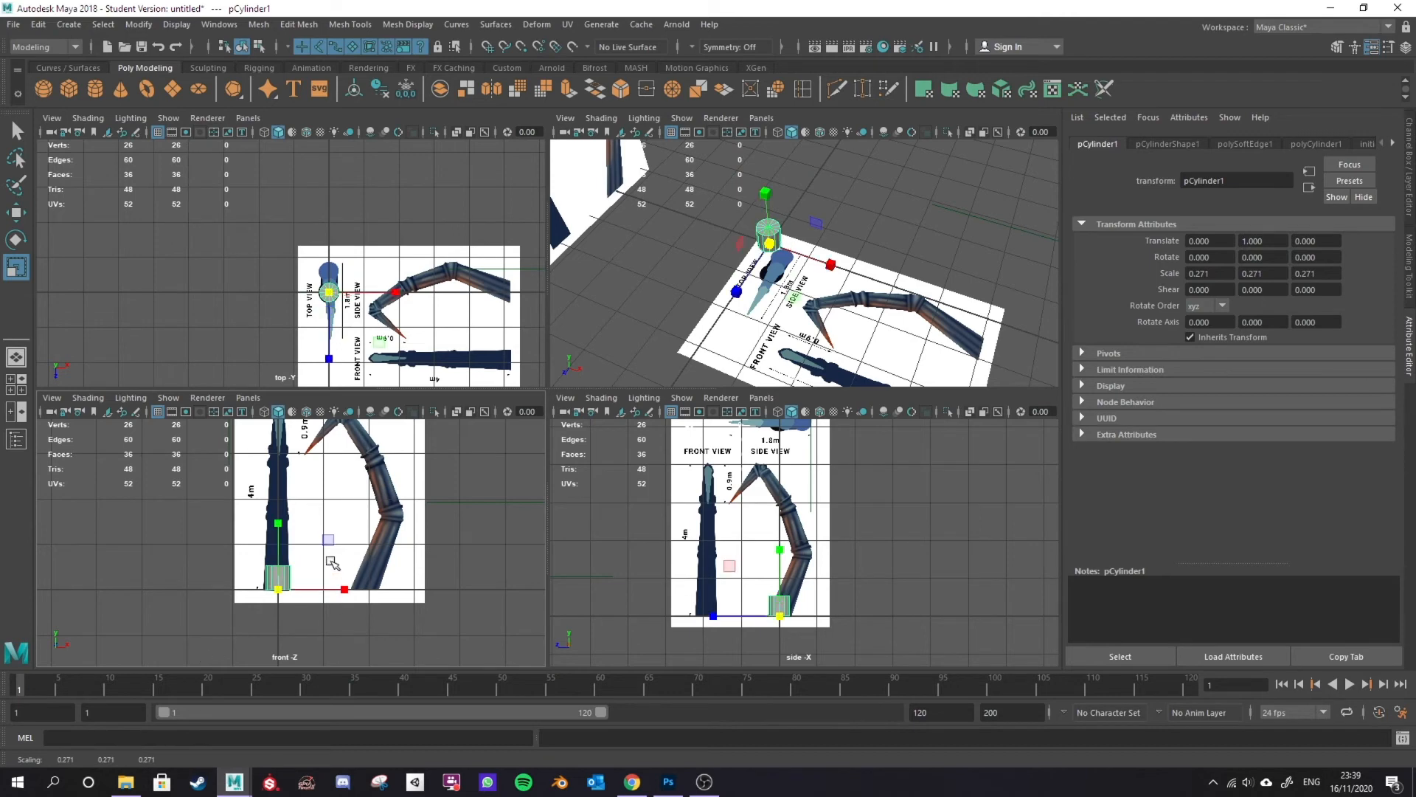
key(space)
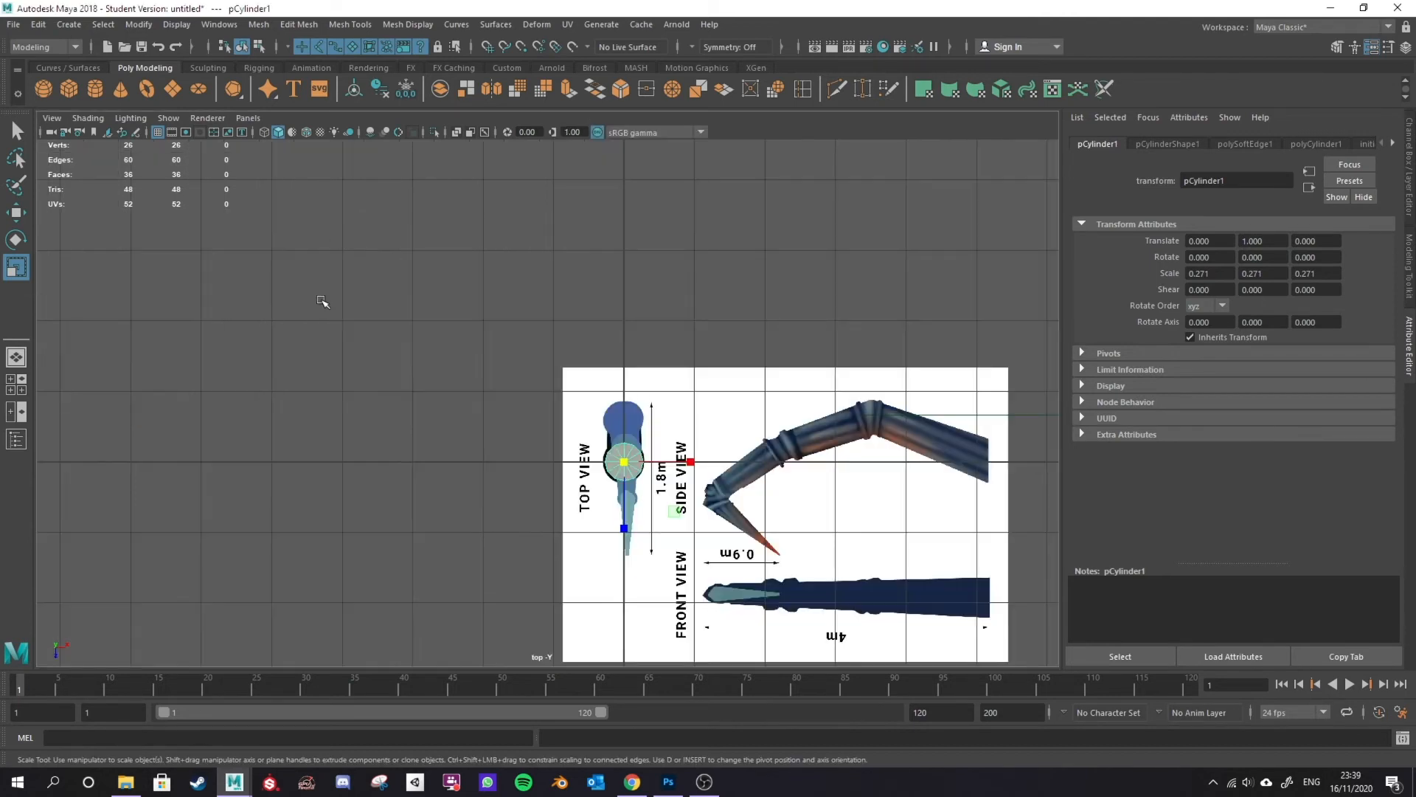
scroll(680, 549, up, 3)
drag(743, 564, 750, 567)
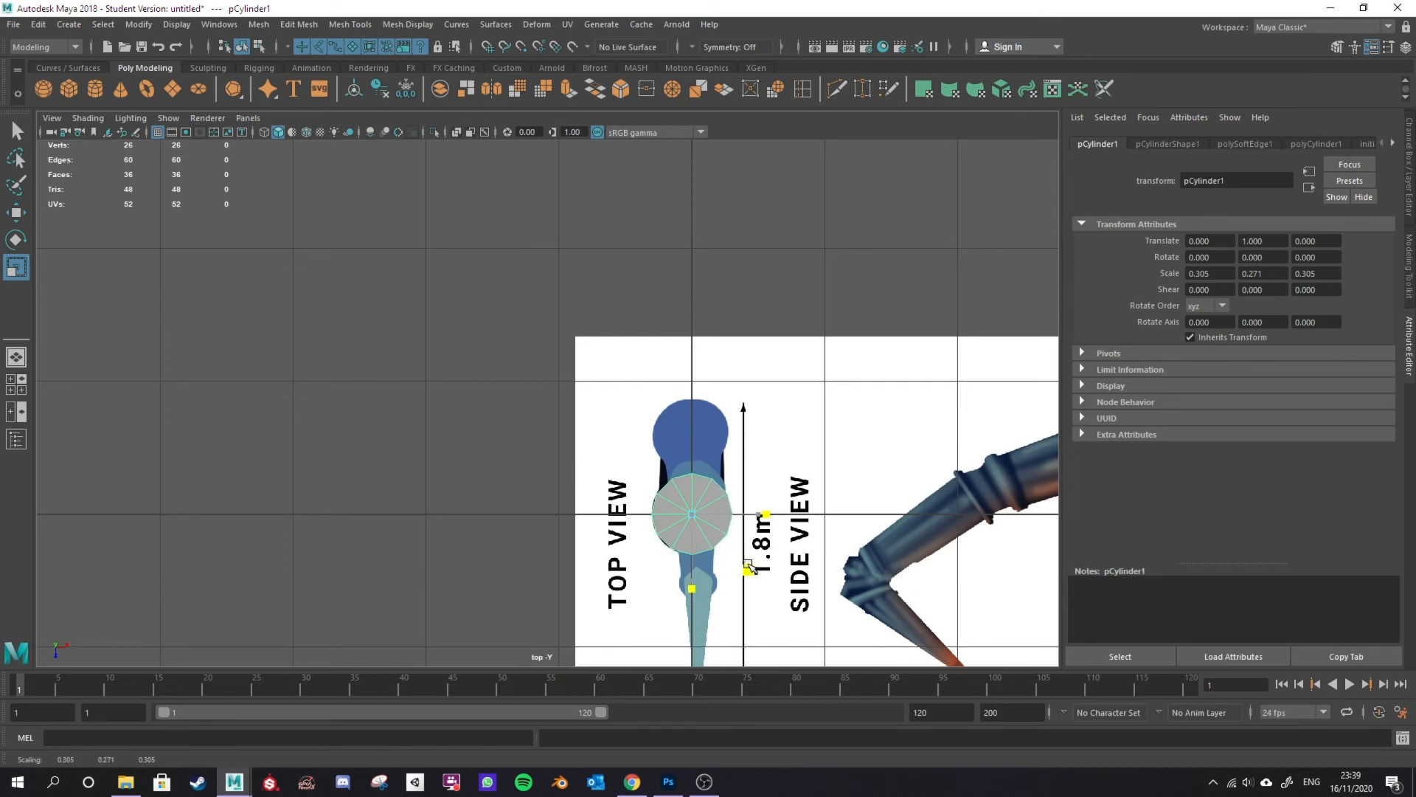
Step: Try raising the cylinder's top faces along the pillar in the front view, and undo the move
key(space)
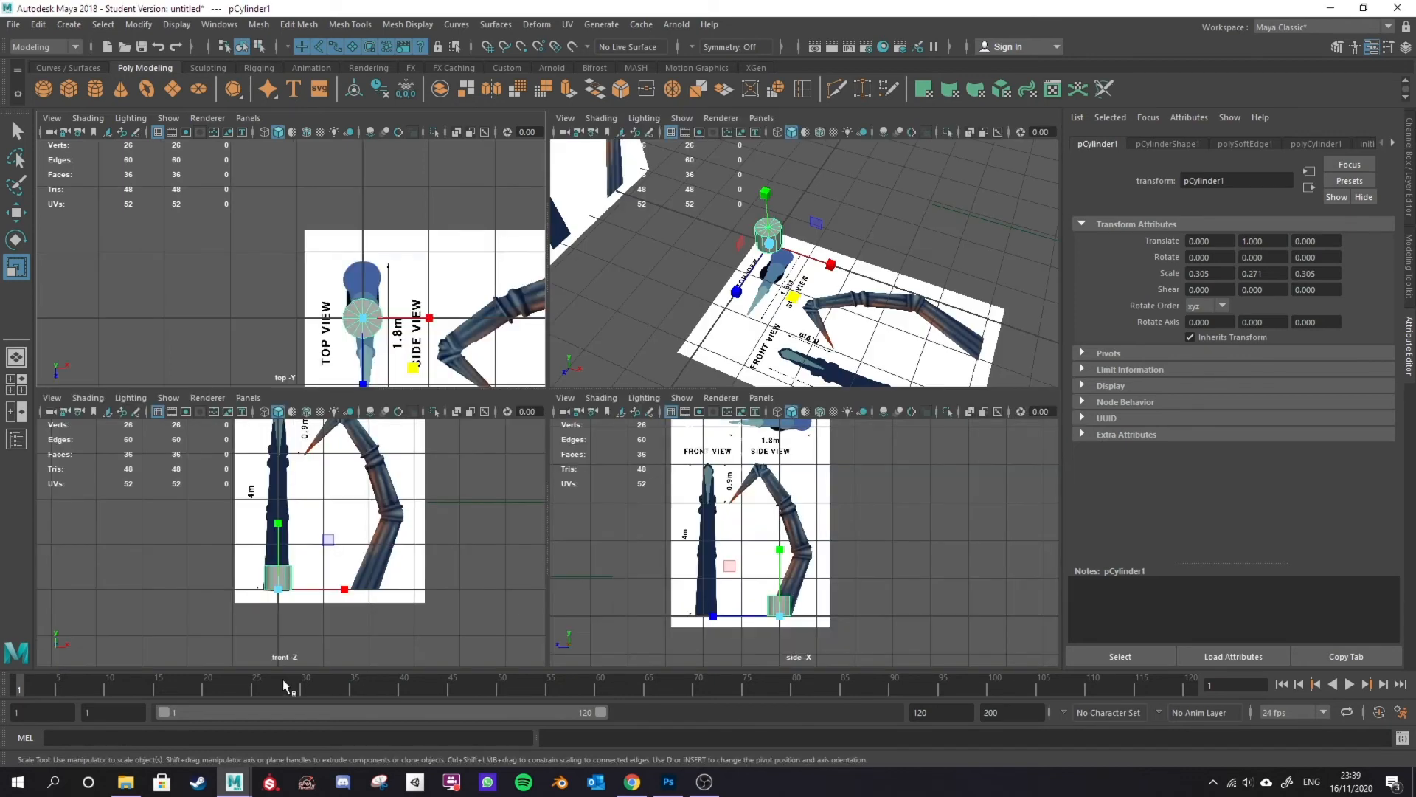
key(space)
scroll(535, 439, up, 5)
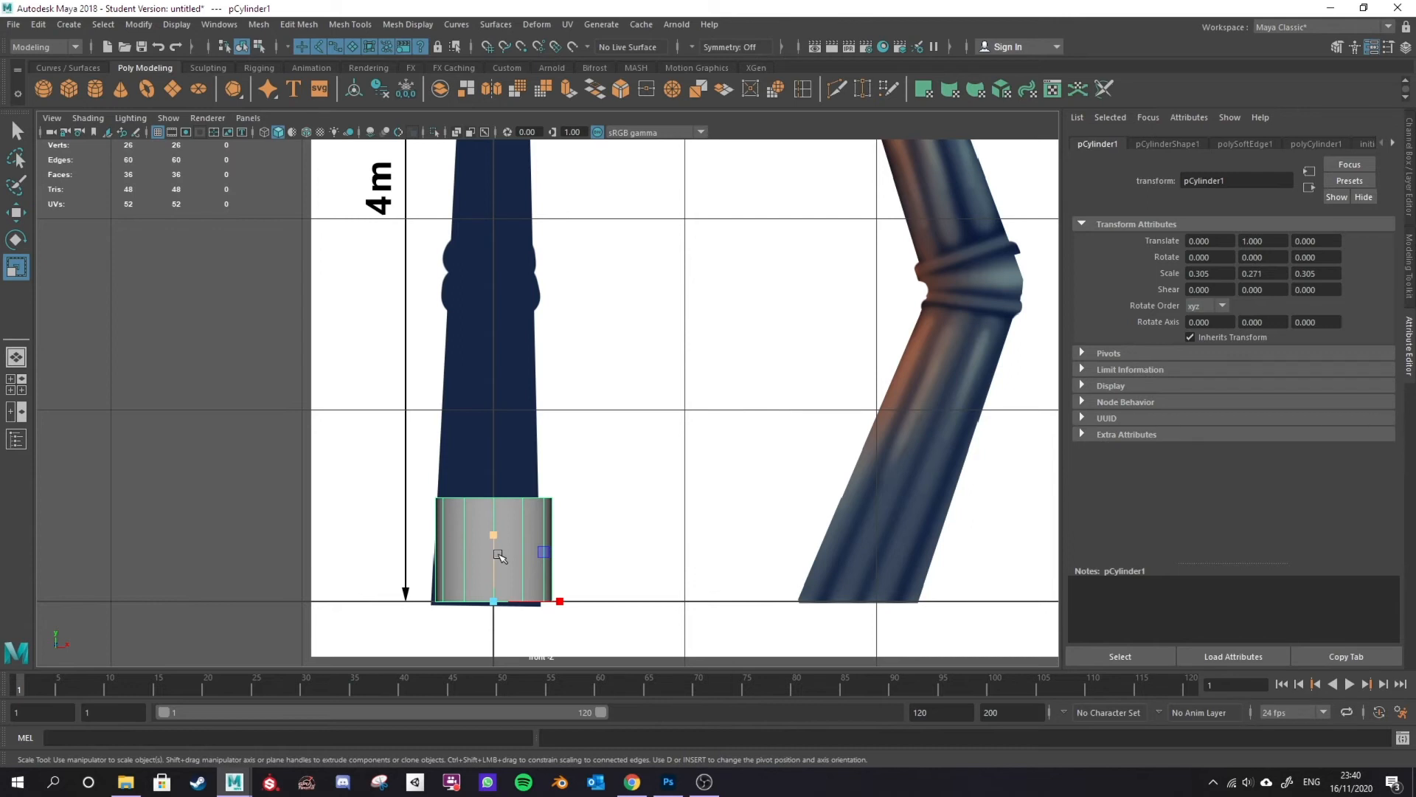
scroll(506, 451, up, 1)
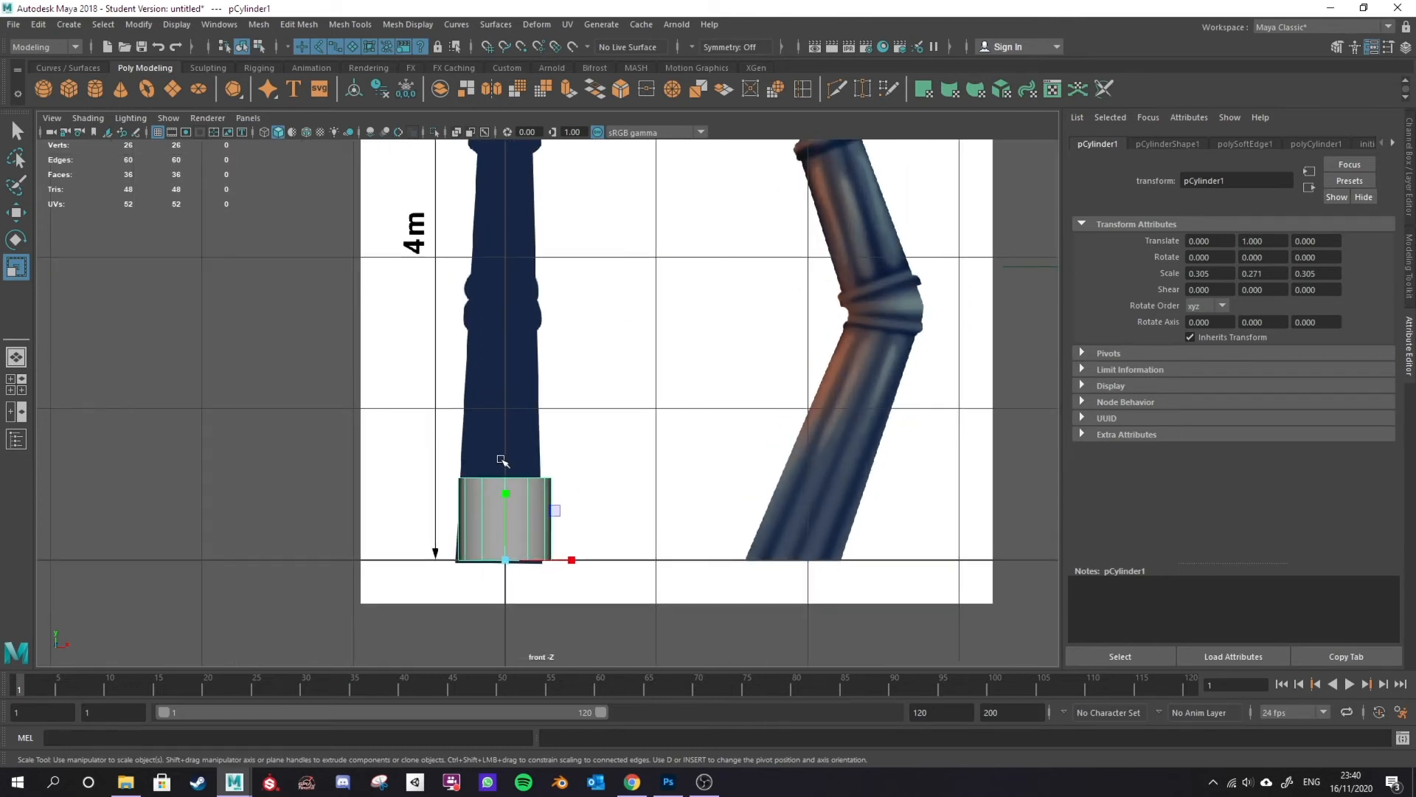
right_drag(532, 433, 533, 464)
drag(433, 443, 642, 487)
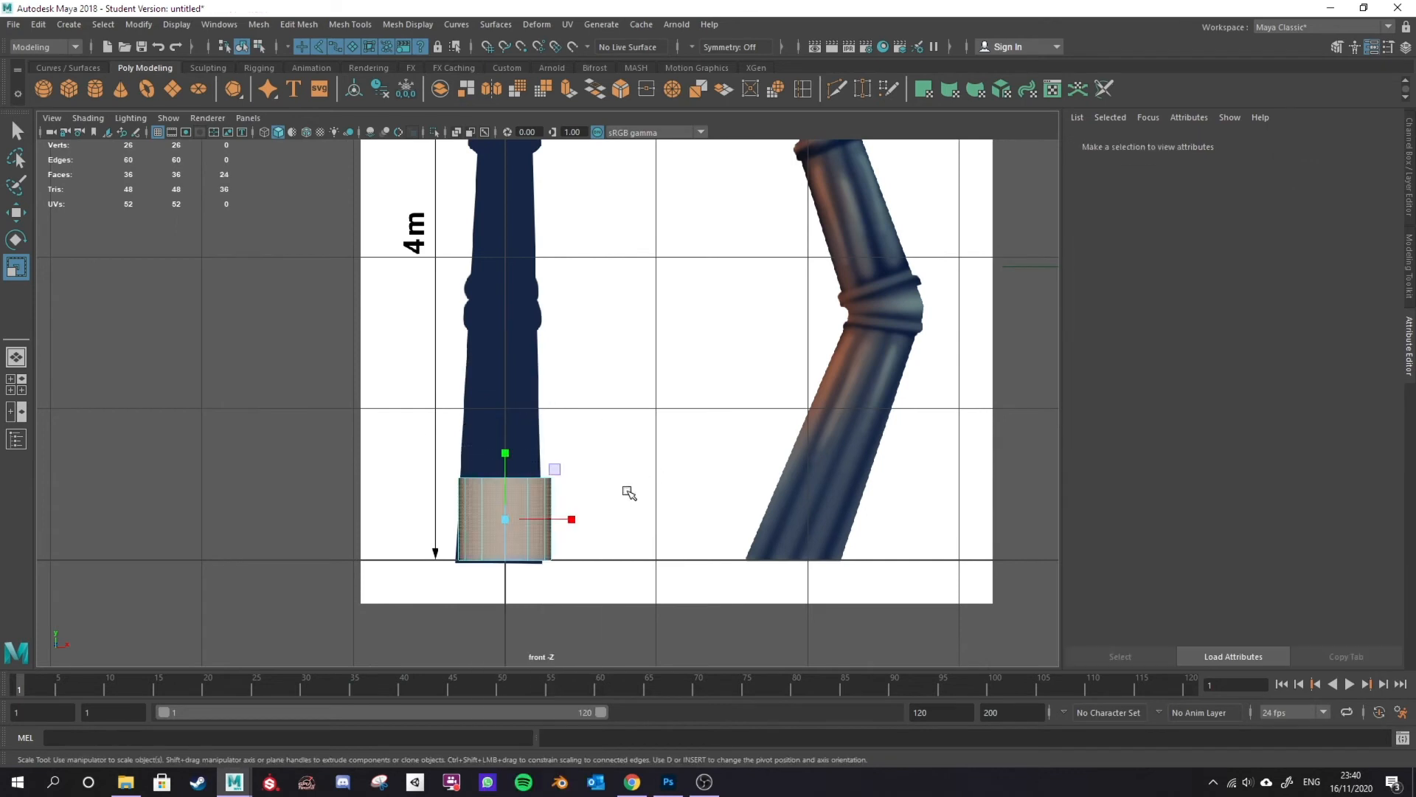
key(w)
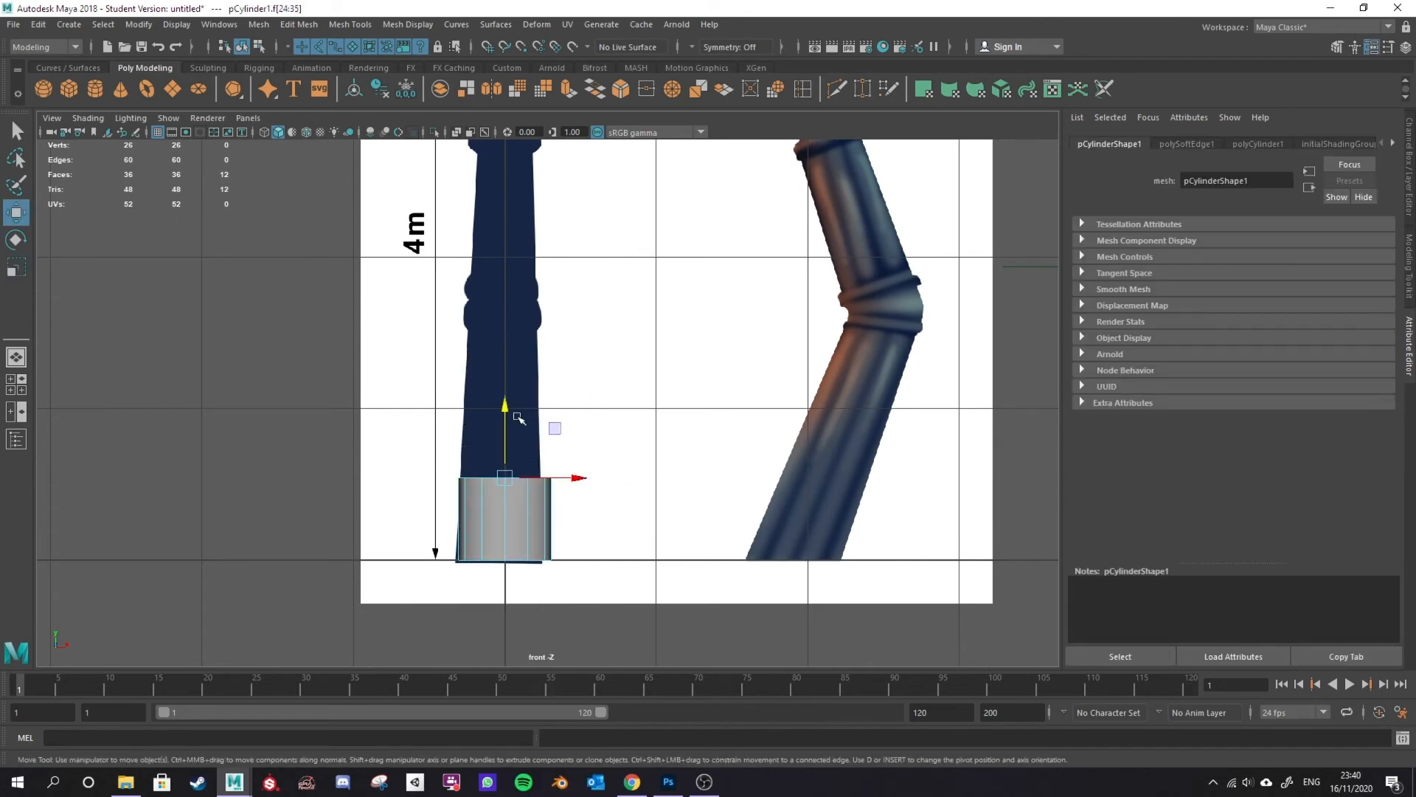
drag(506, 408, 514, 28)
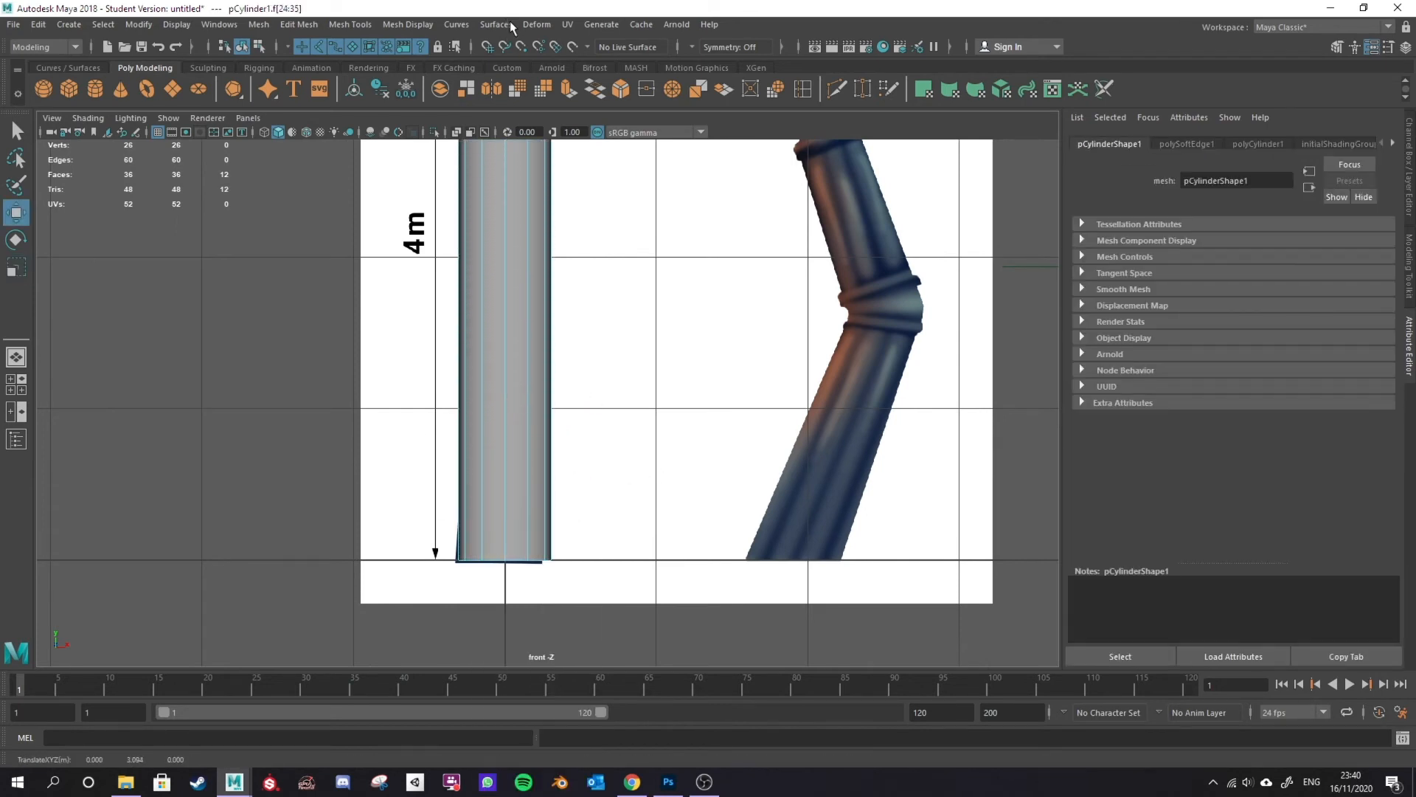
key(ctrl+z)
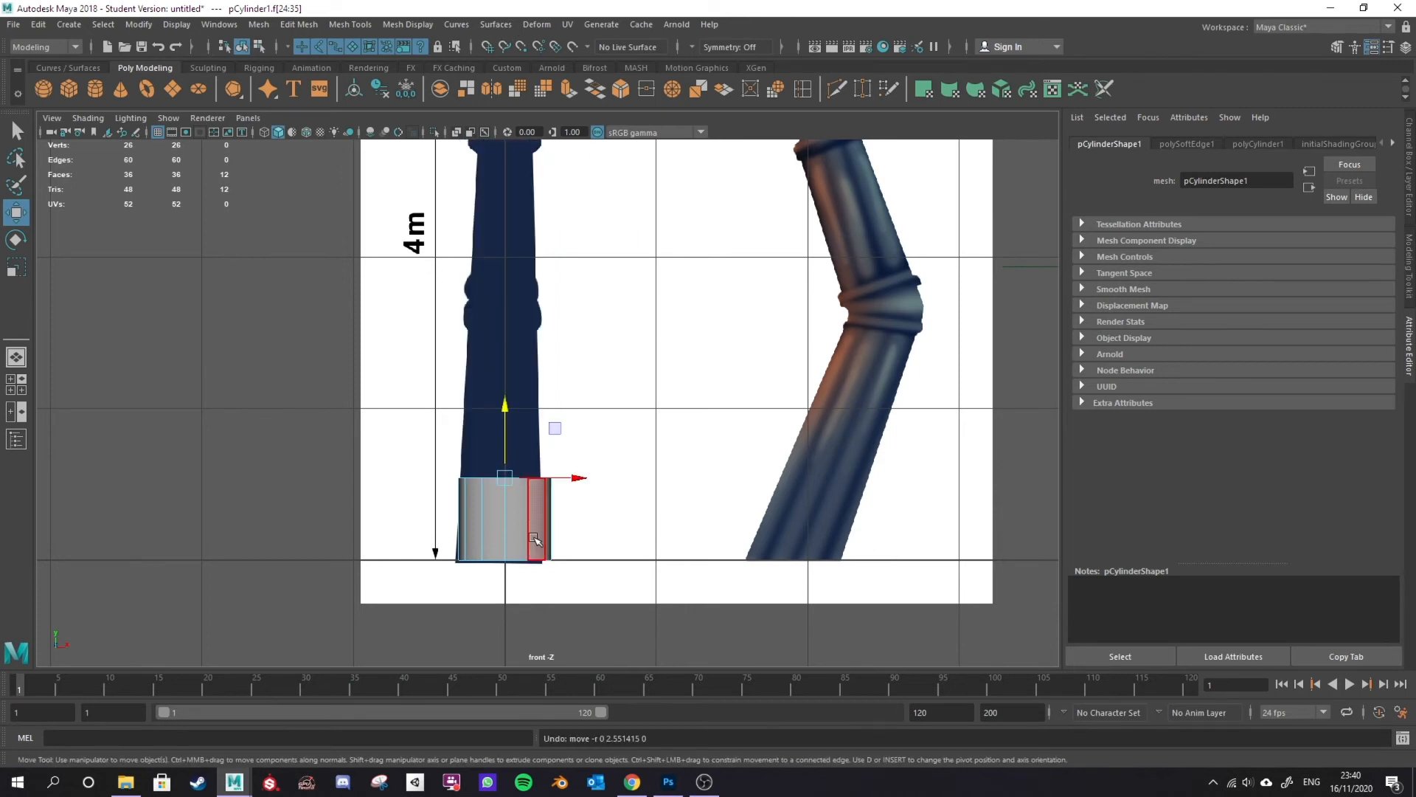
Step: Compare the front view's wireframe, shaded and textured display modes on the cylinder
key(4)
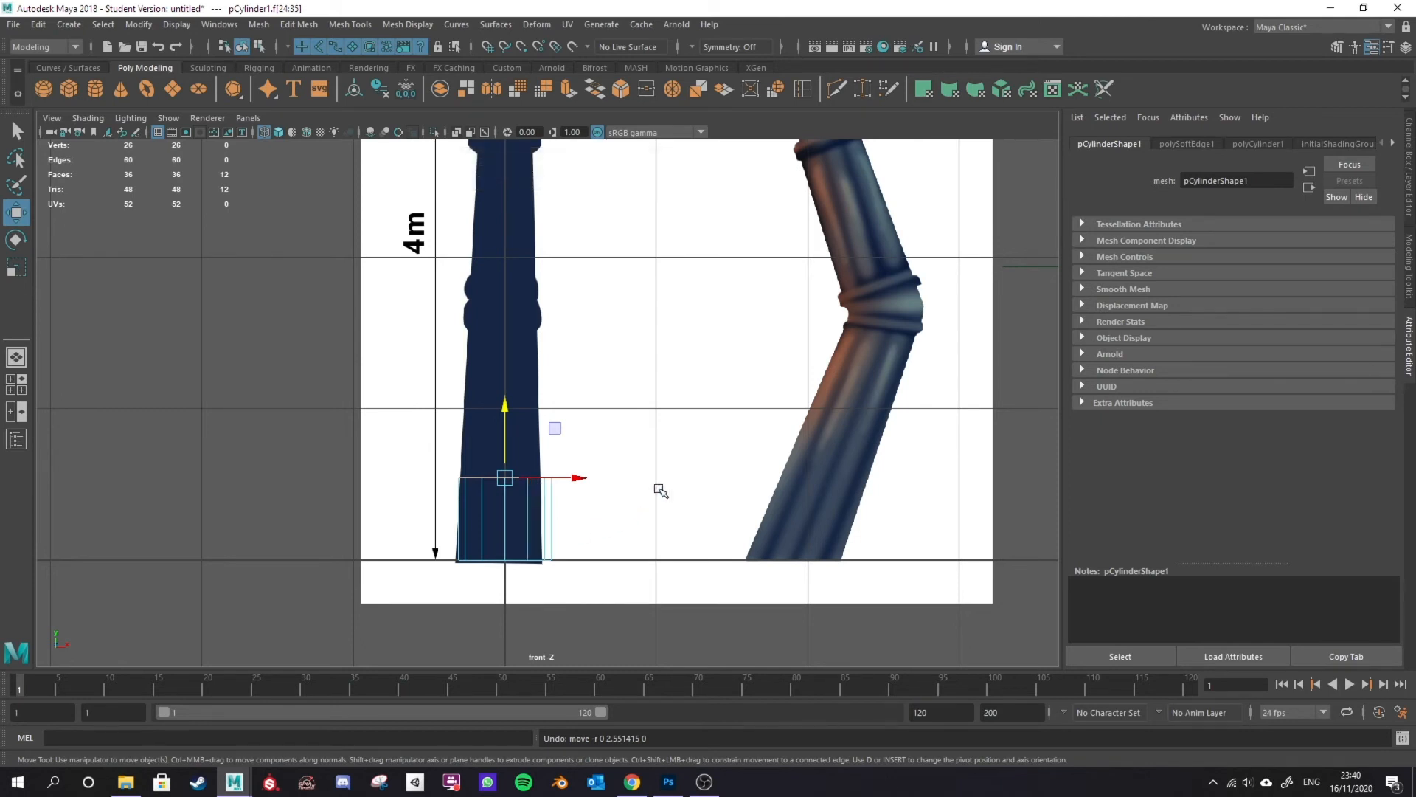
key(5)
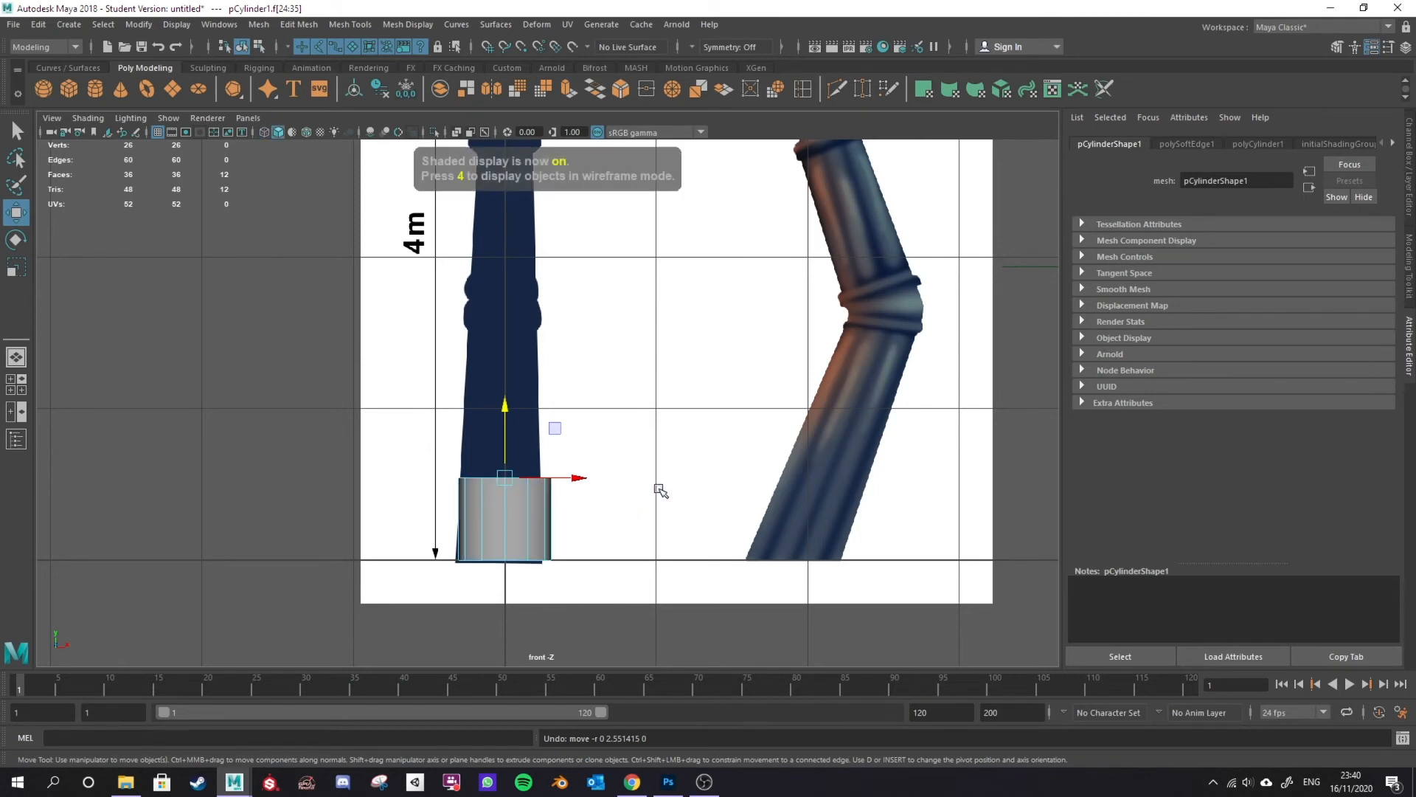
key(6)
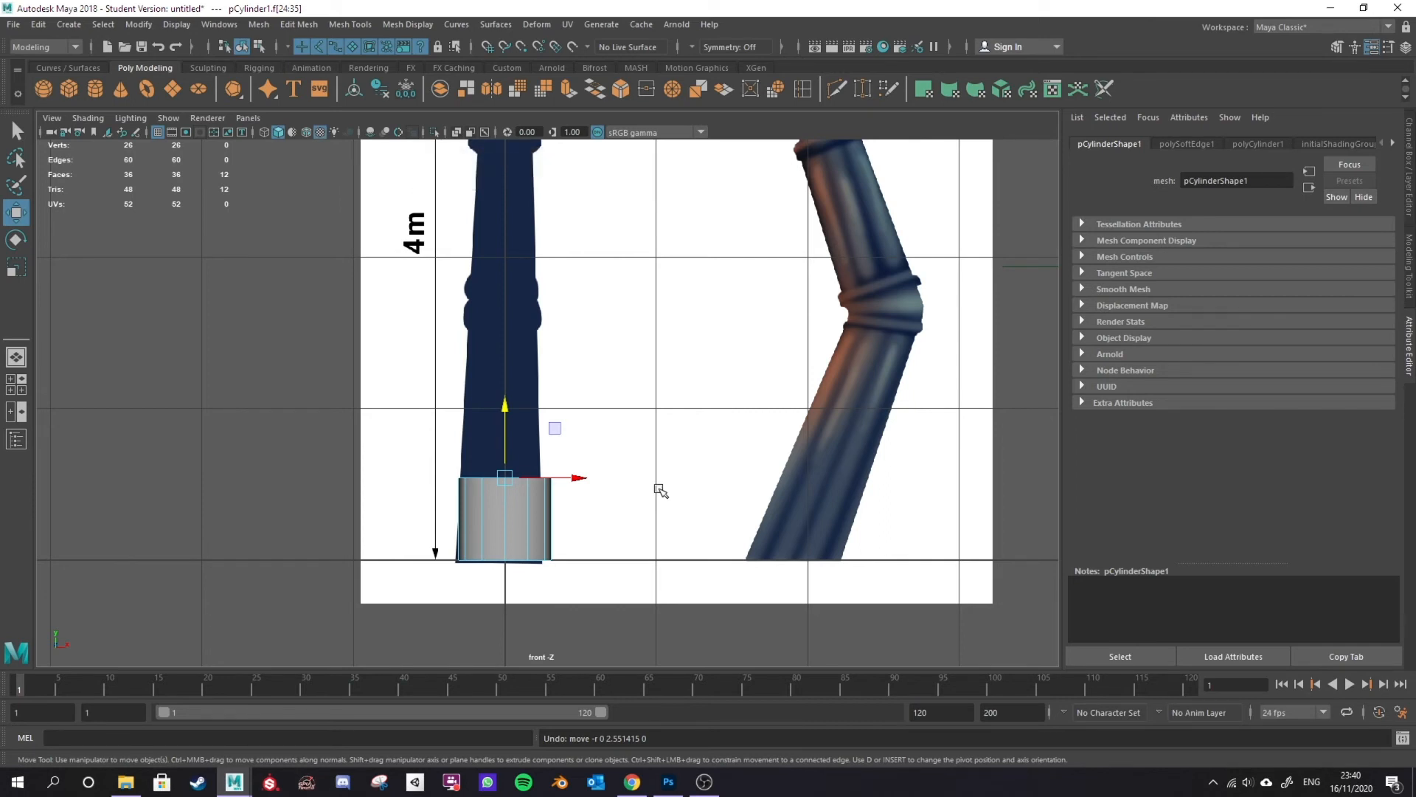
key(5)
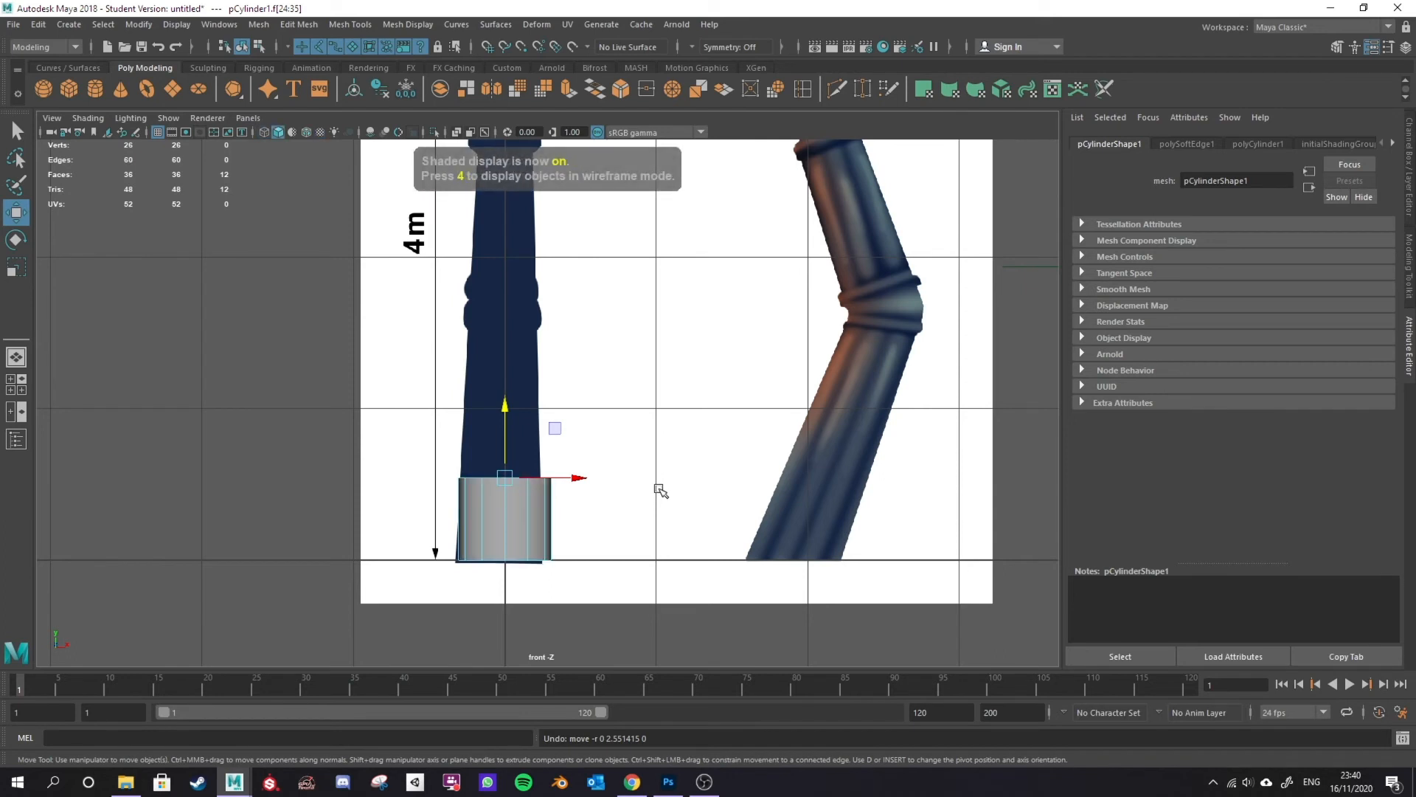
key(4)
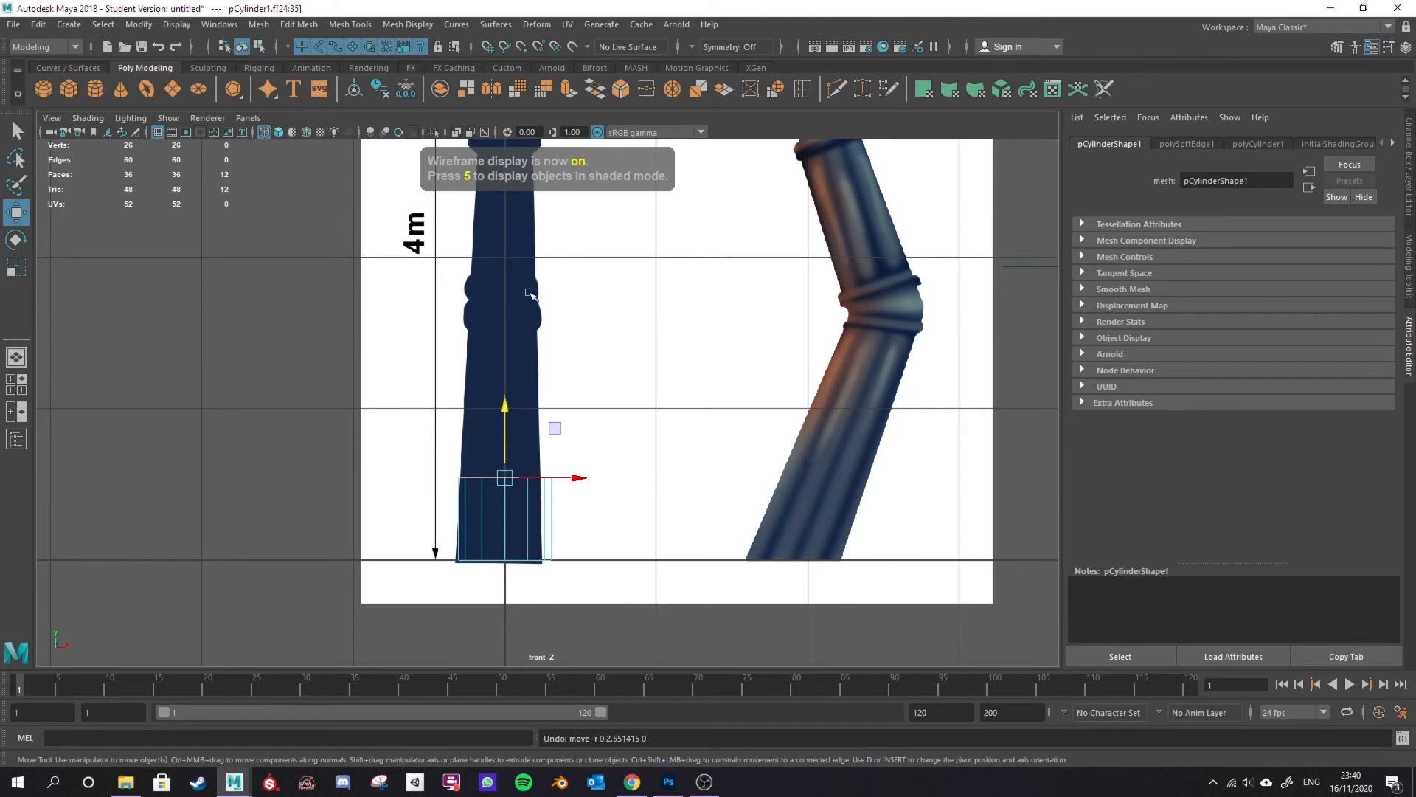
key(5)
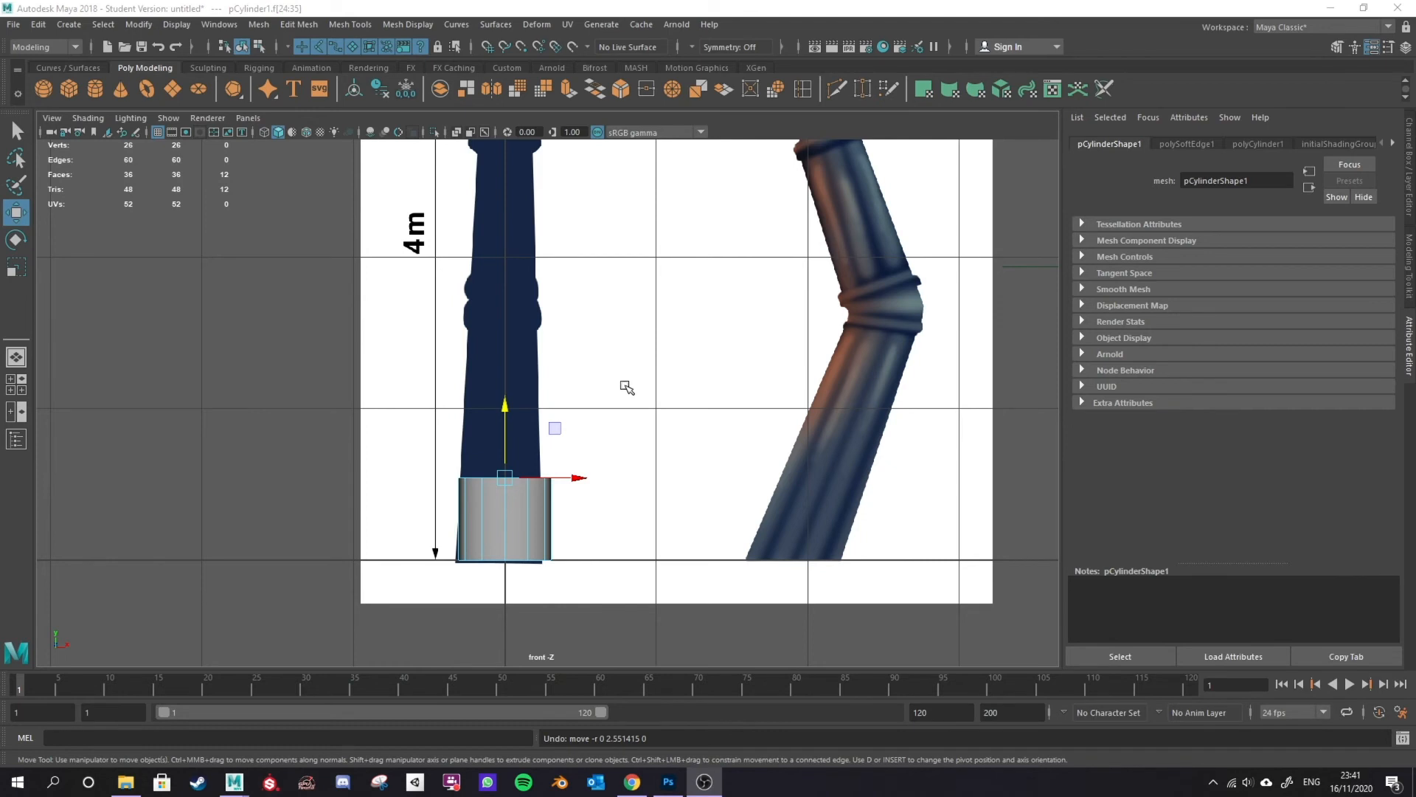
click(675, 403)
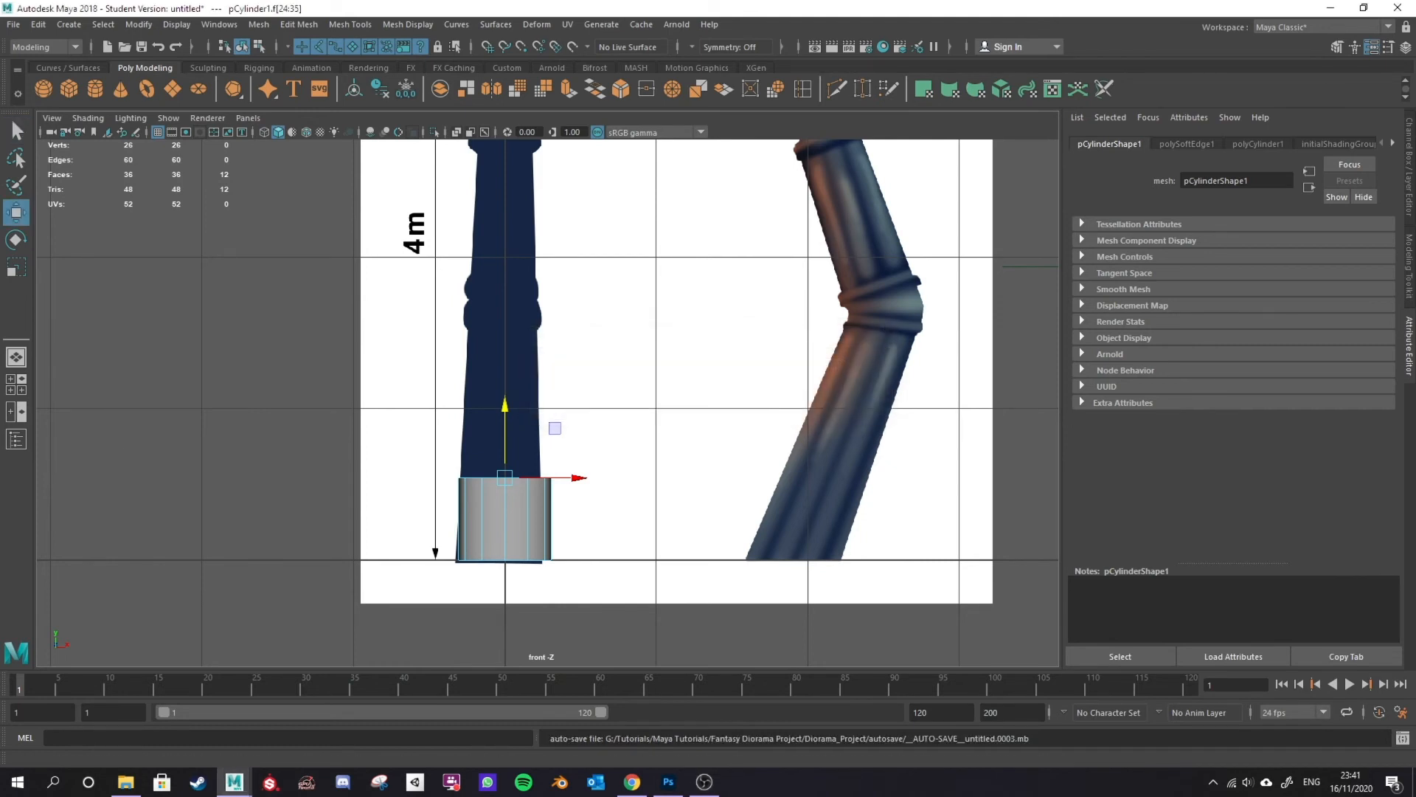
key(w)
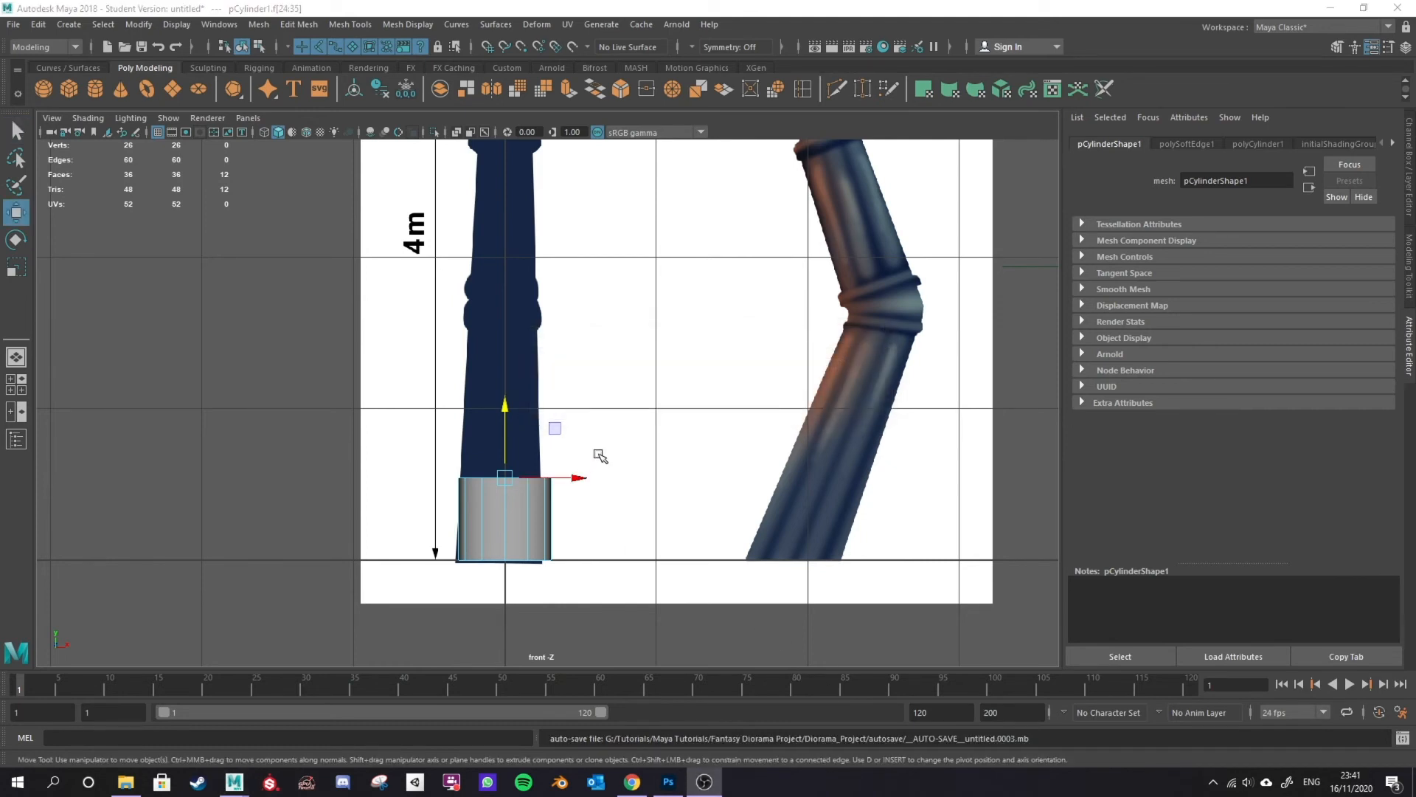
Step: Show the front view in wireframe and scale the whole cylinder down to about 0.271 in X and Z and 0.241 in Y
click(607, 433)
drag(328, 414, 638, 624)
key(4)
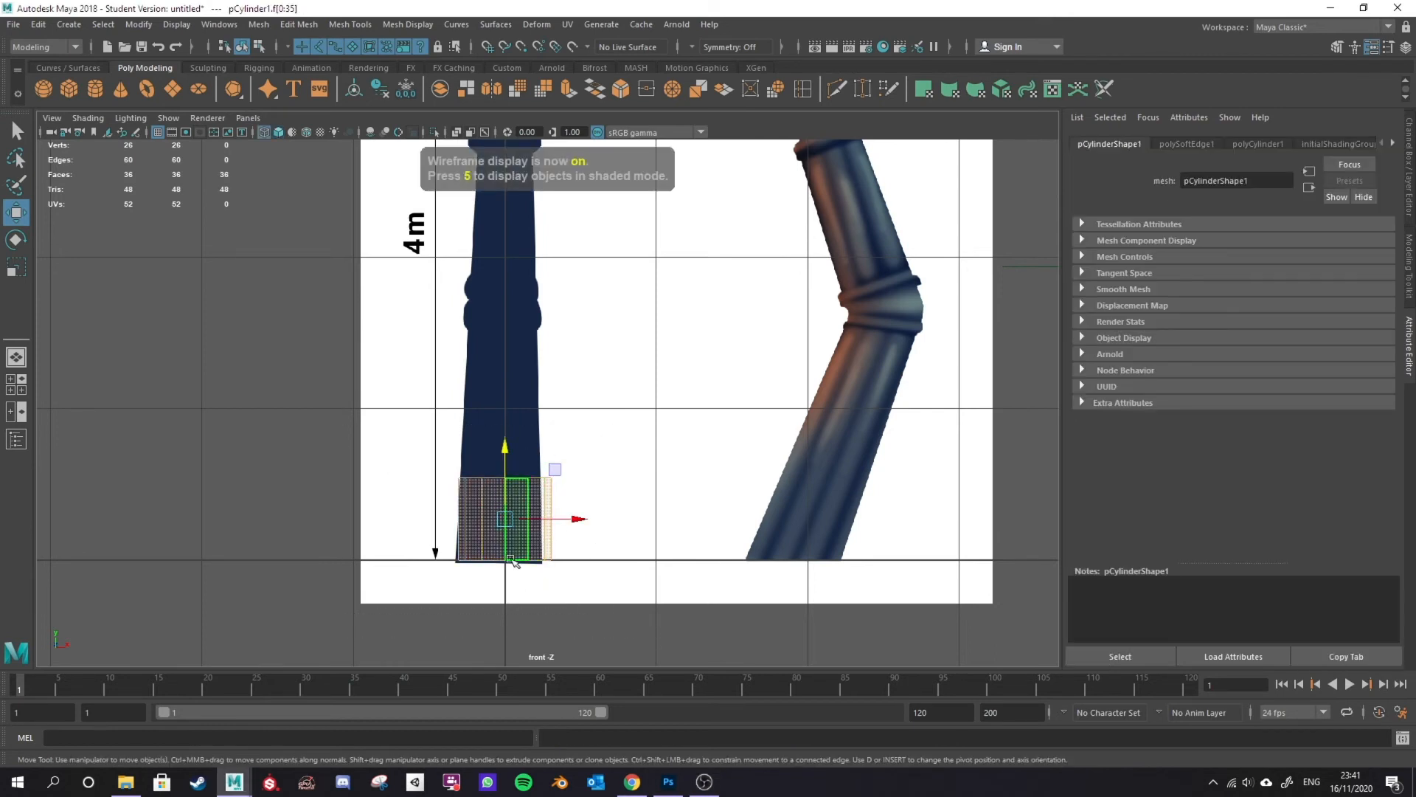
key(r)
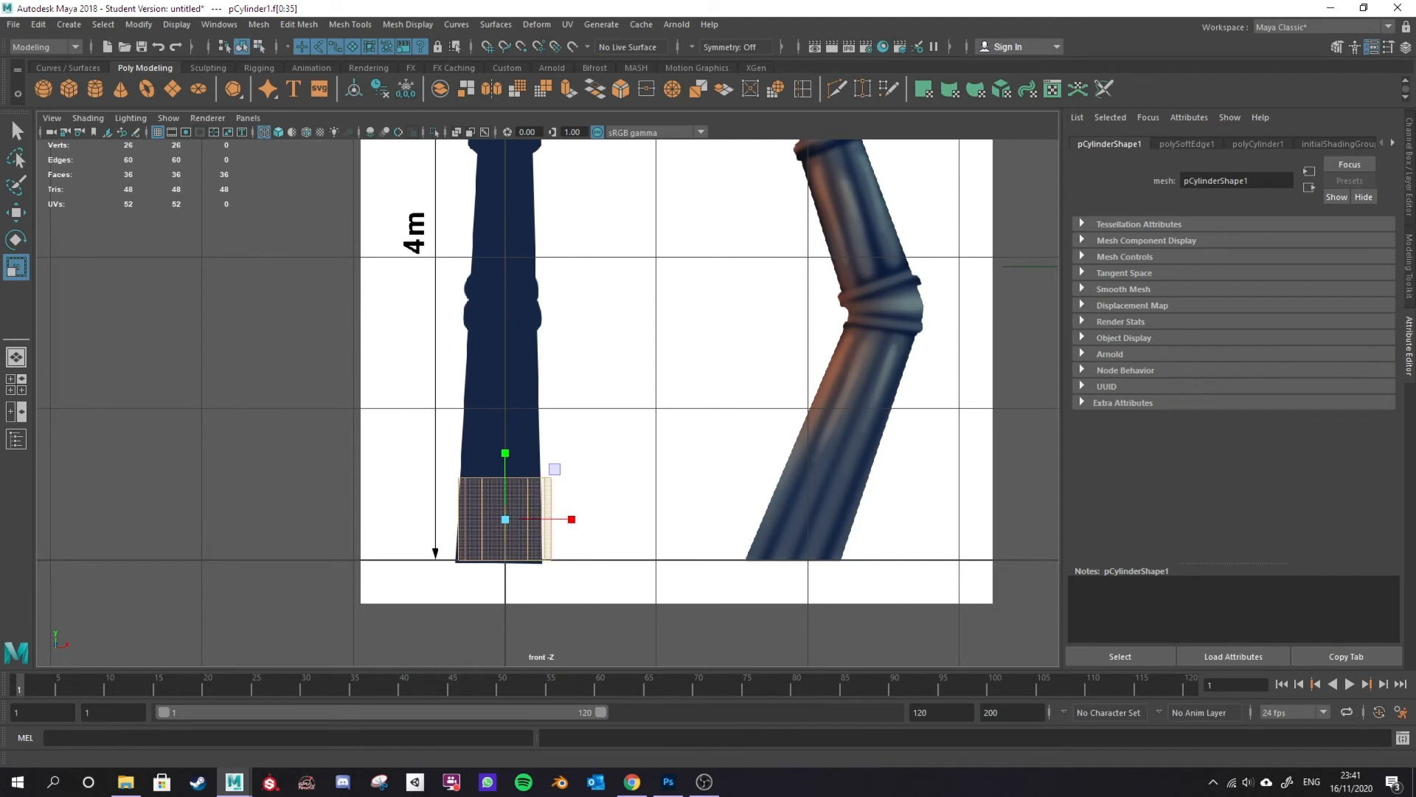
key(F8)
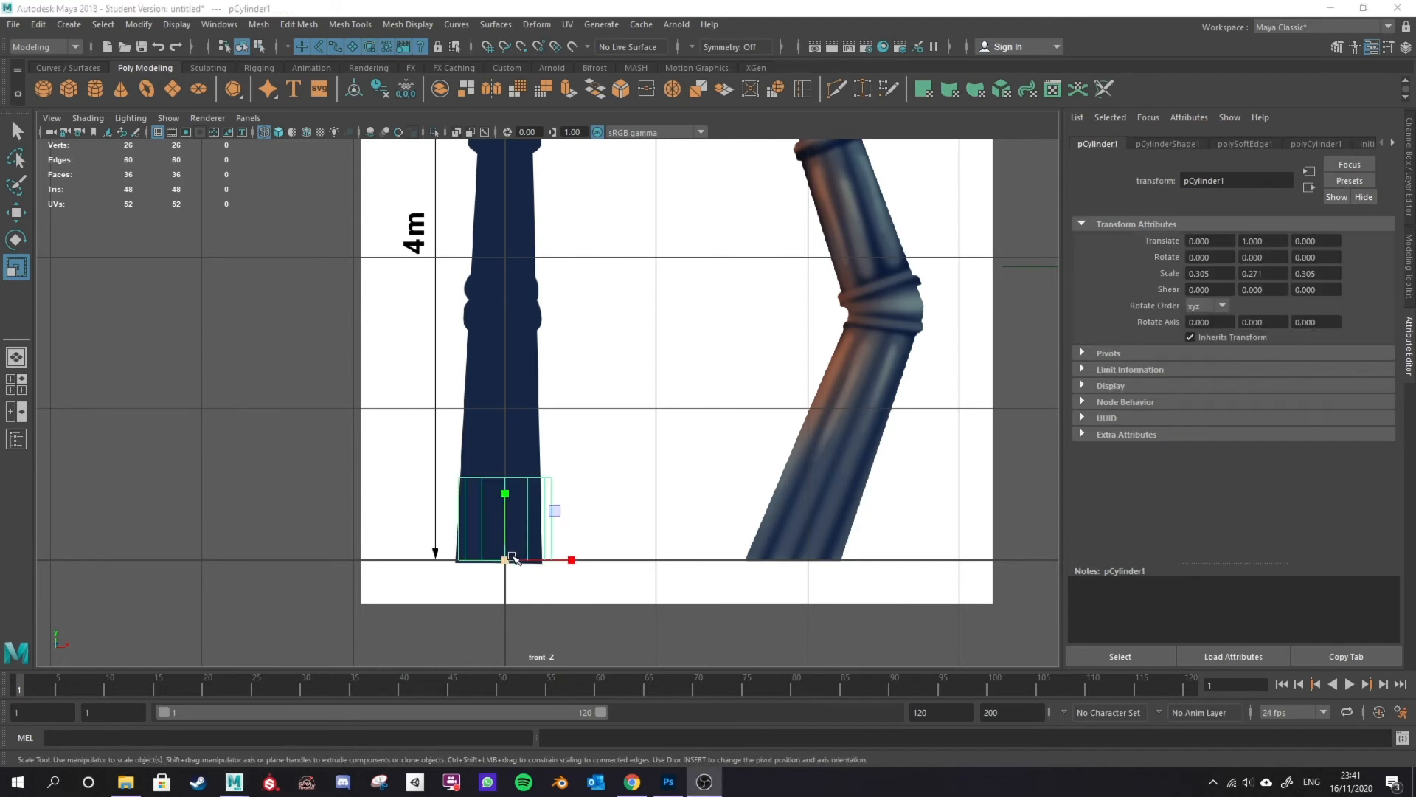
drag(506, 563, 498, 579)
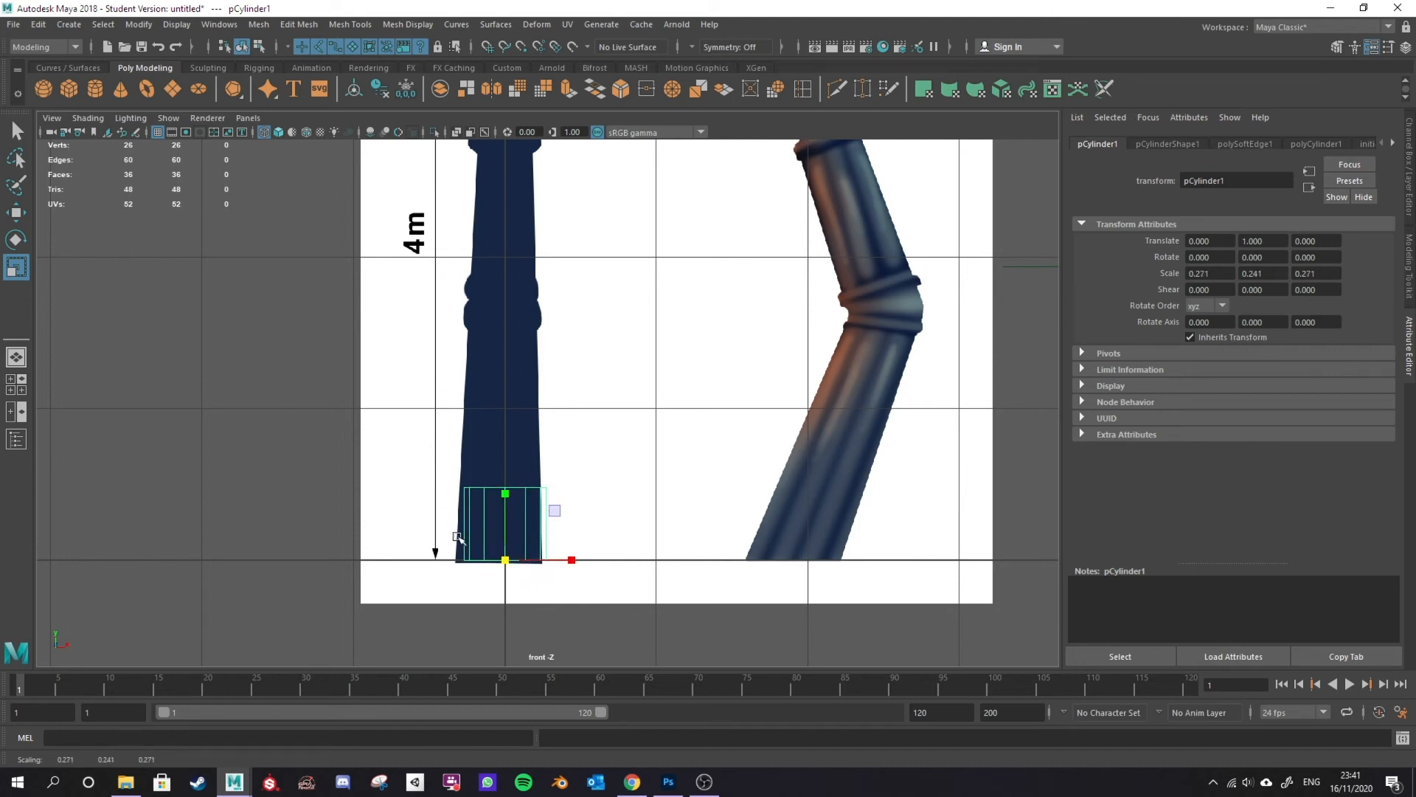
Step: Try shifting the cylinder about -0.029 along X to line up with the front reference, and undo it
key(w)
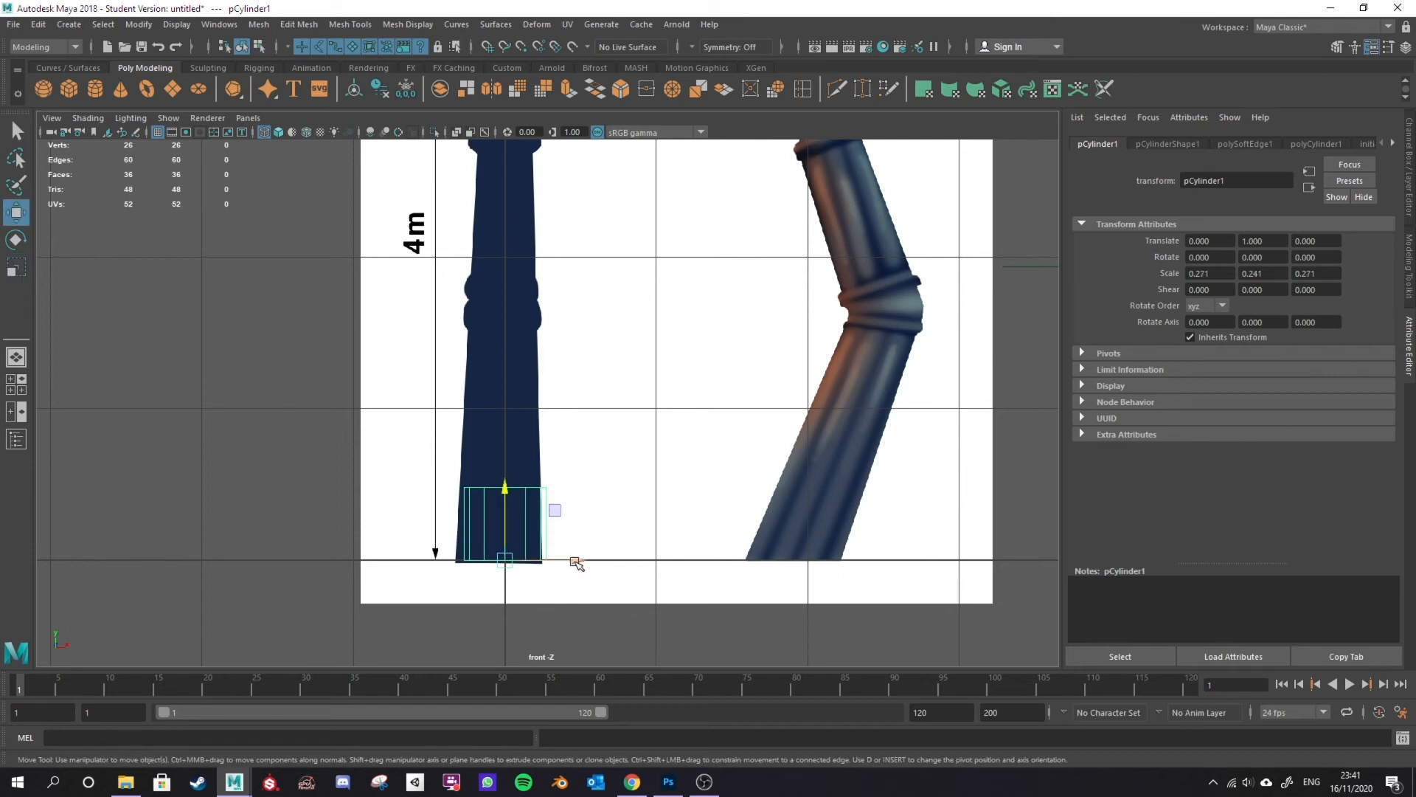
drag(580, 563, 576, 561)
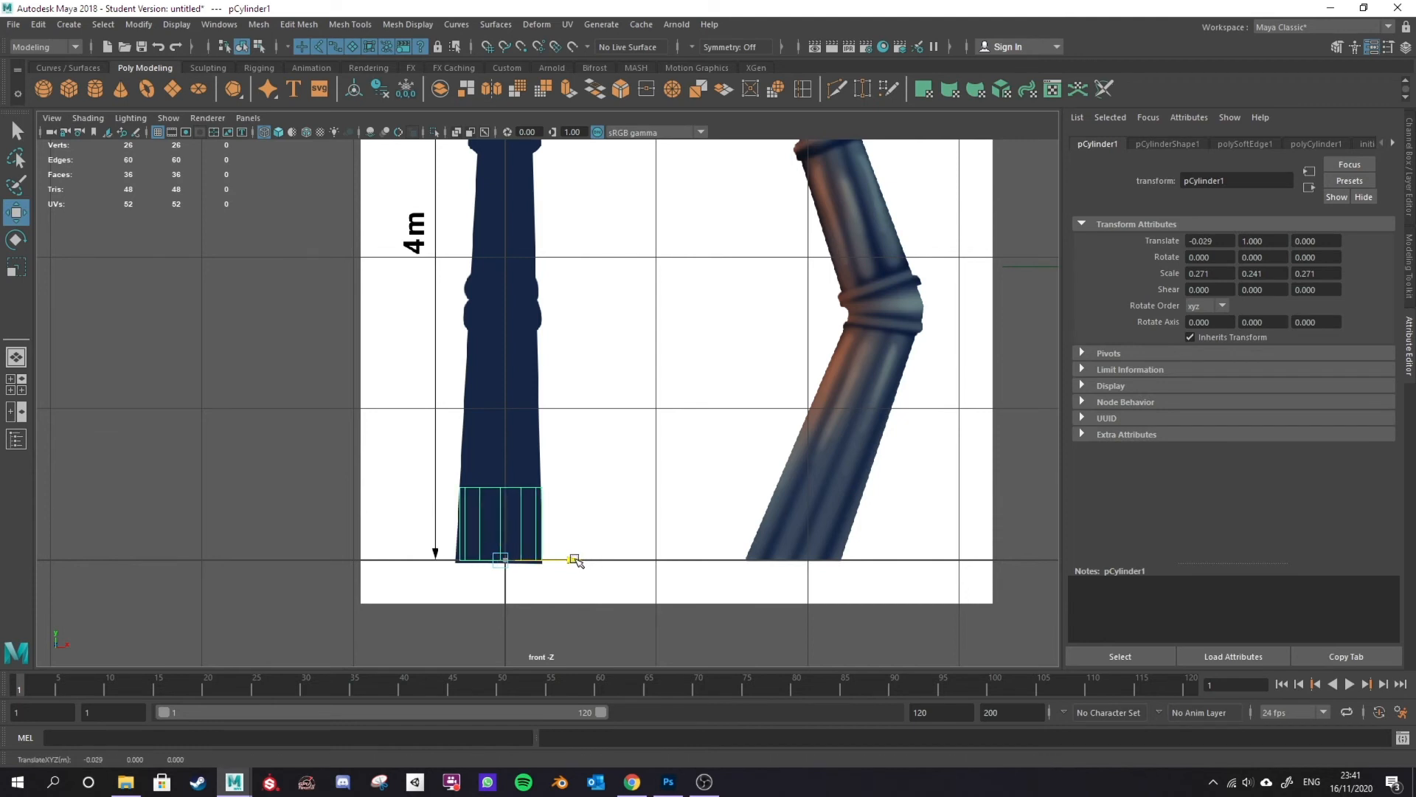
key(ctrl+z)
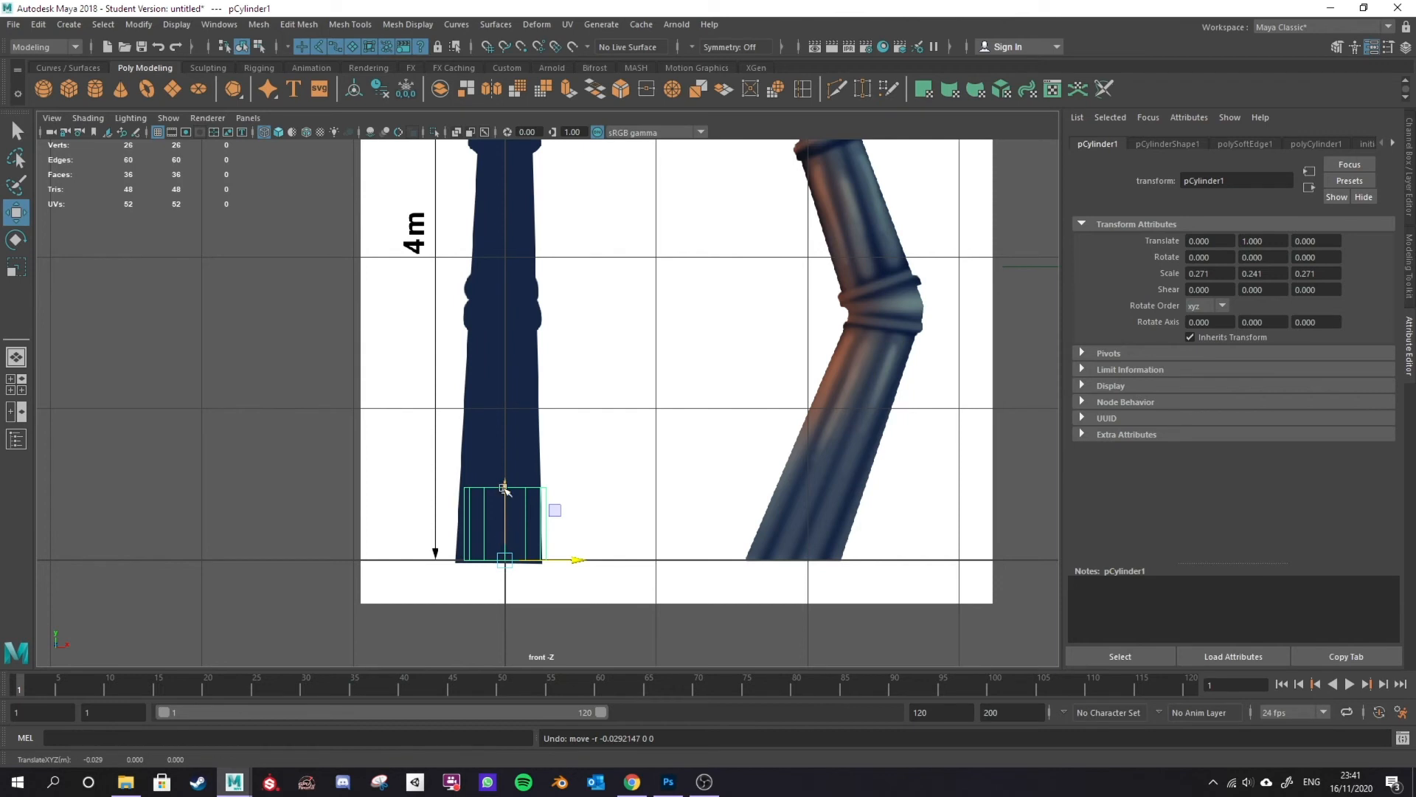
Step: Select the faces across the cylinder's upper edge in face mode and inspect the selection in the perspective view
right_drag(560, 449, 566, 415)
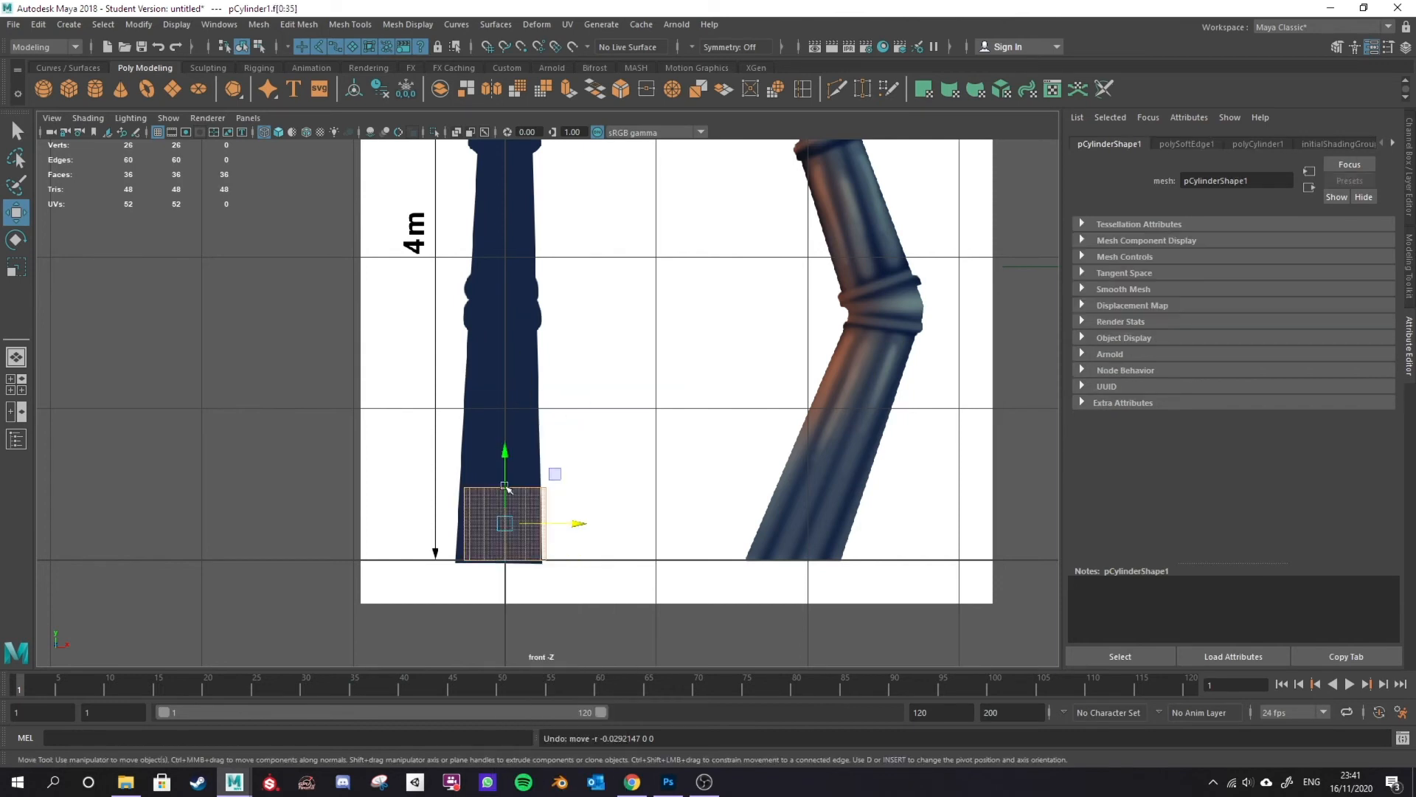
click(469, 466)
drag(434, 458, 585, 508)
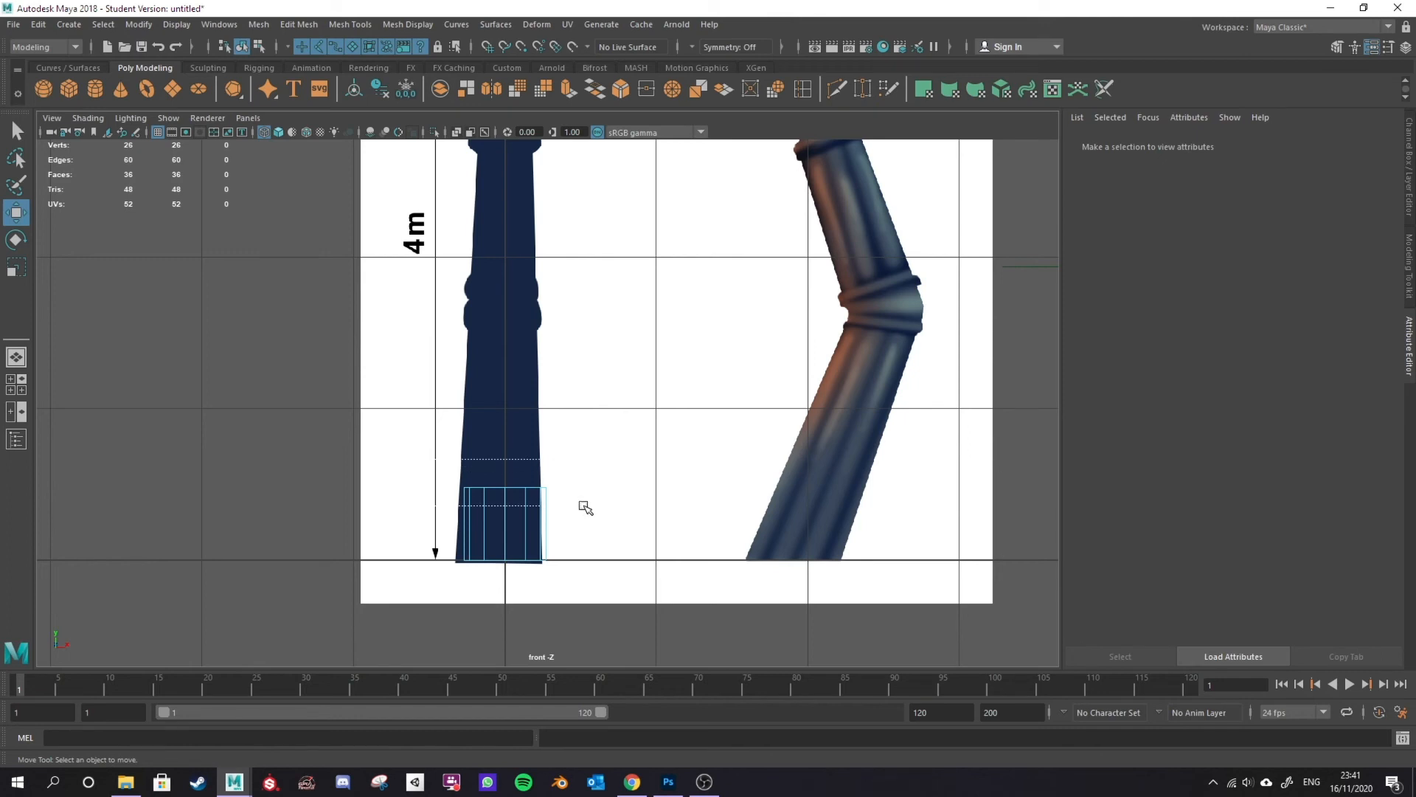
drag(585, 509, 585, 508)
key(space)
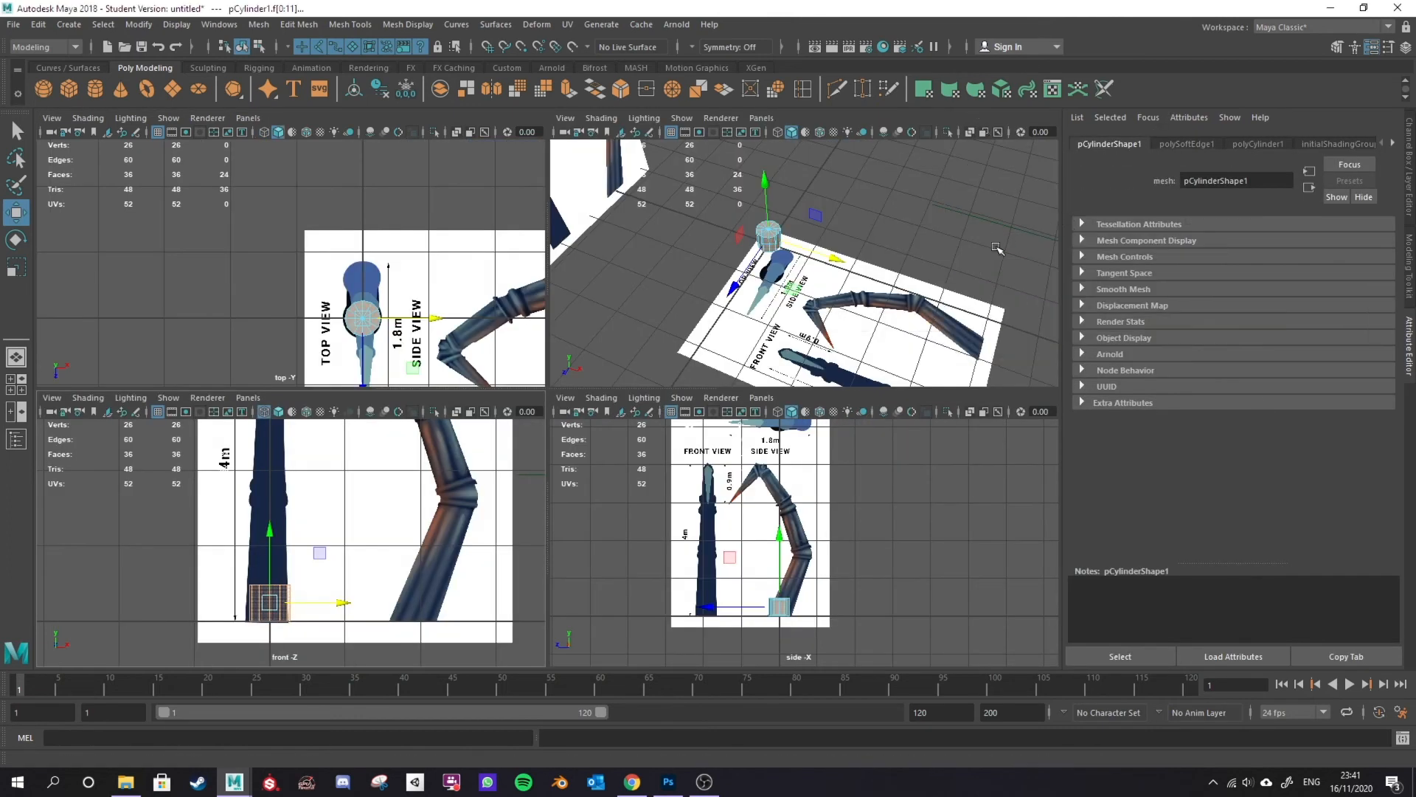
key(space)
alt+drag(476, 454, 546, 459)
alt+drag(475, 426, 408, 416)
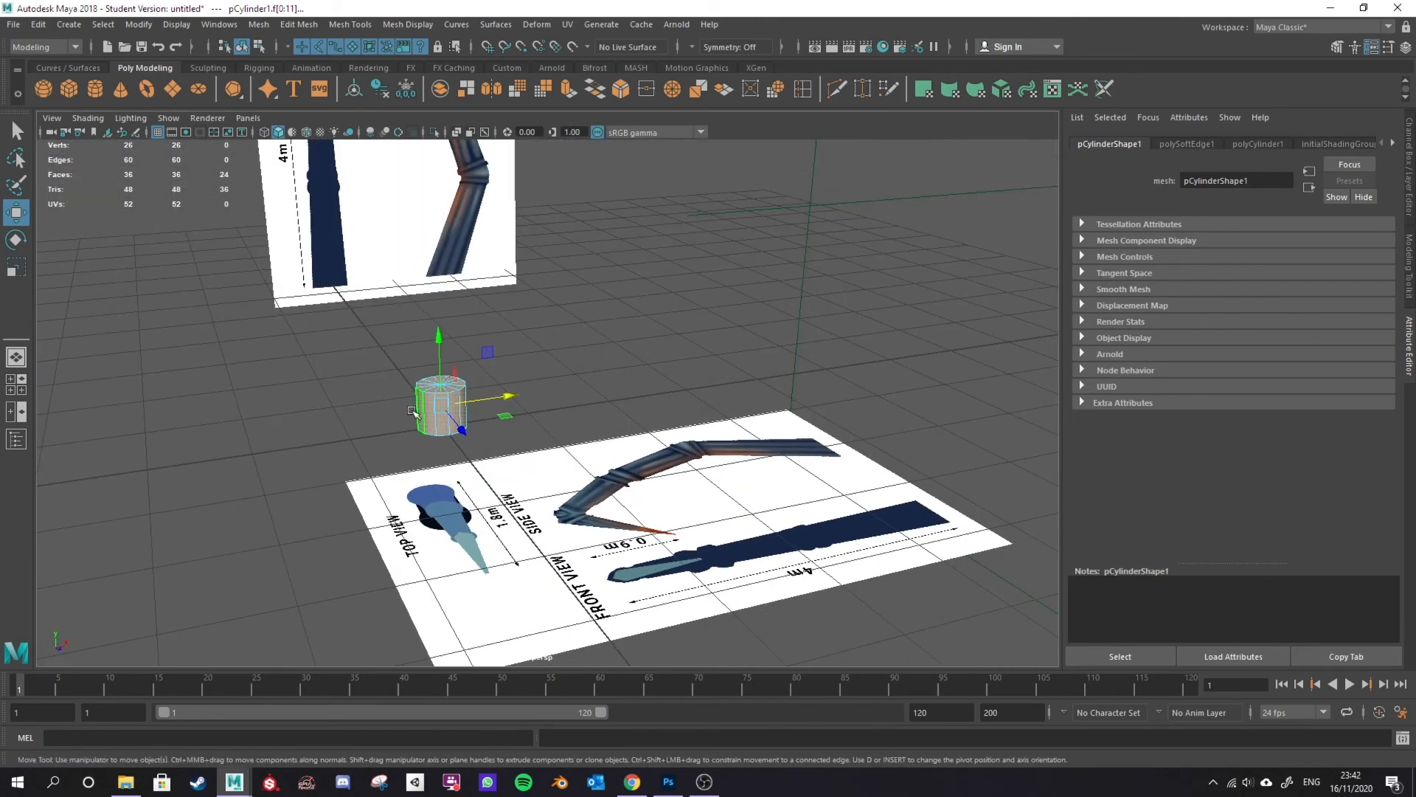
Step: Return to the front view and deselect the cylinder's side faces, keeping only the top cap faces
key(space)
key(space)
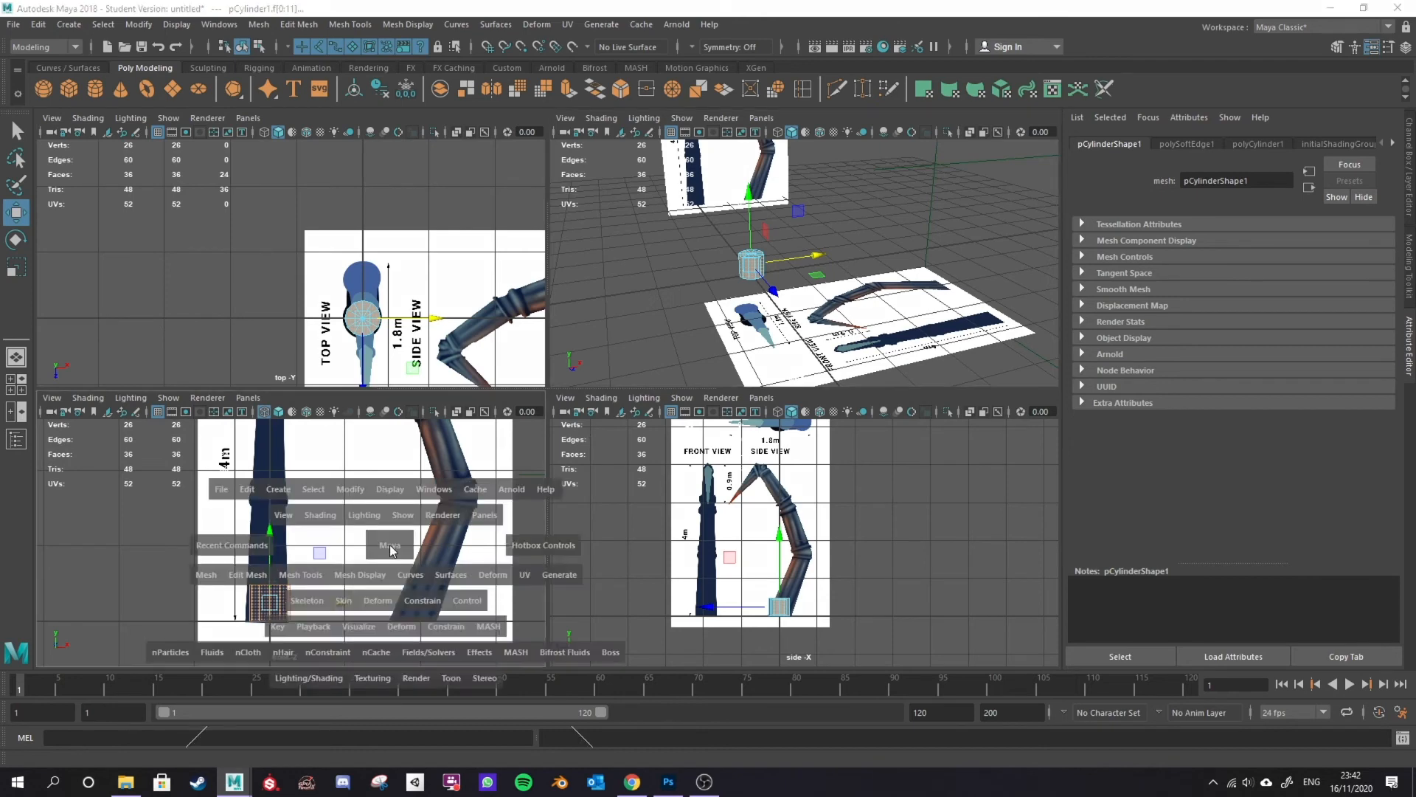
ctrl+drag(410, 522, 654, 515)
scroll(506, 484, up, 2)
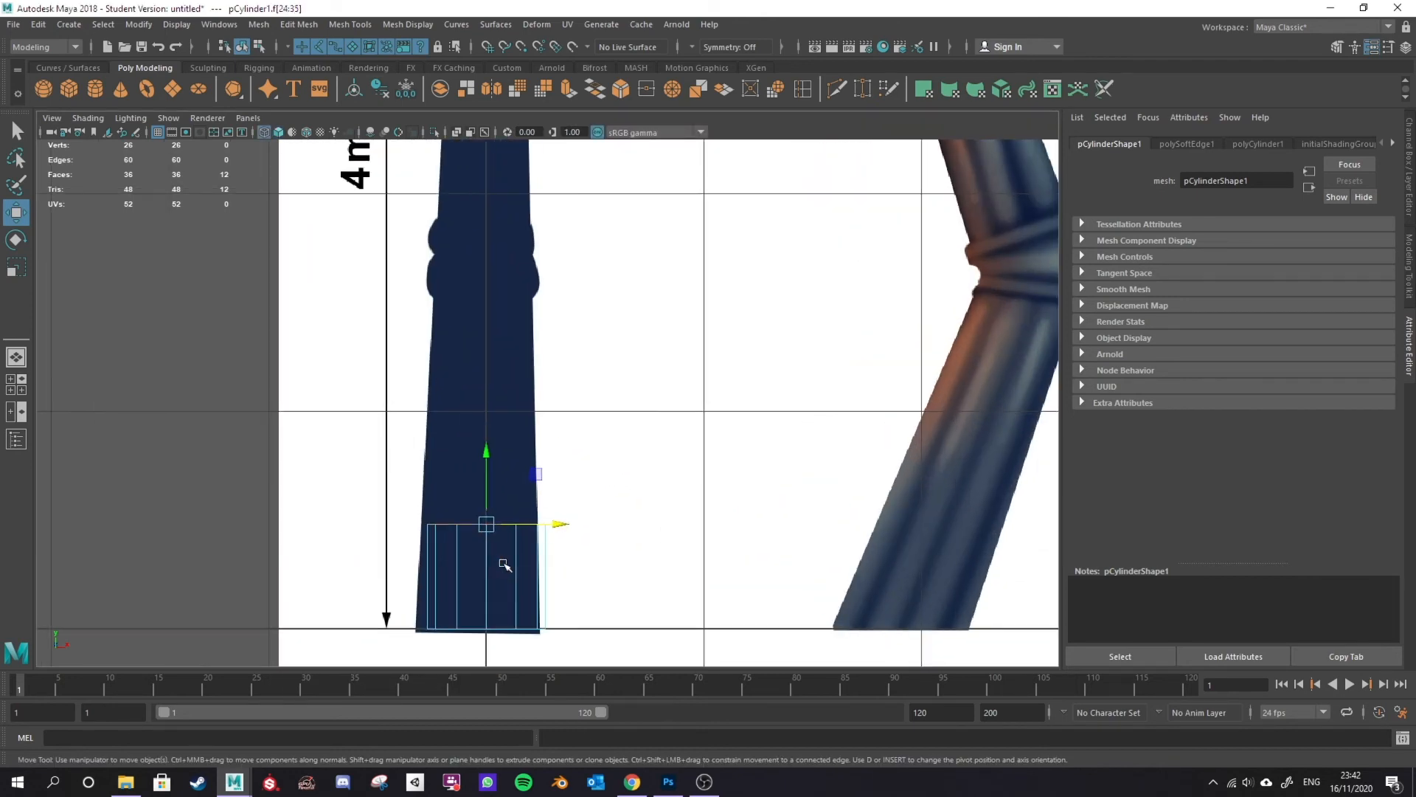
scroll(658, 525, up, 2)
Step: Reselect only the cylinder's top cap faces and raise them to the bottom of the reference pillar's lower ridge
drag(359, 420, 684, 538)
drag(260, 402, 795, 536)
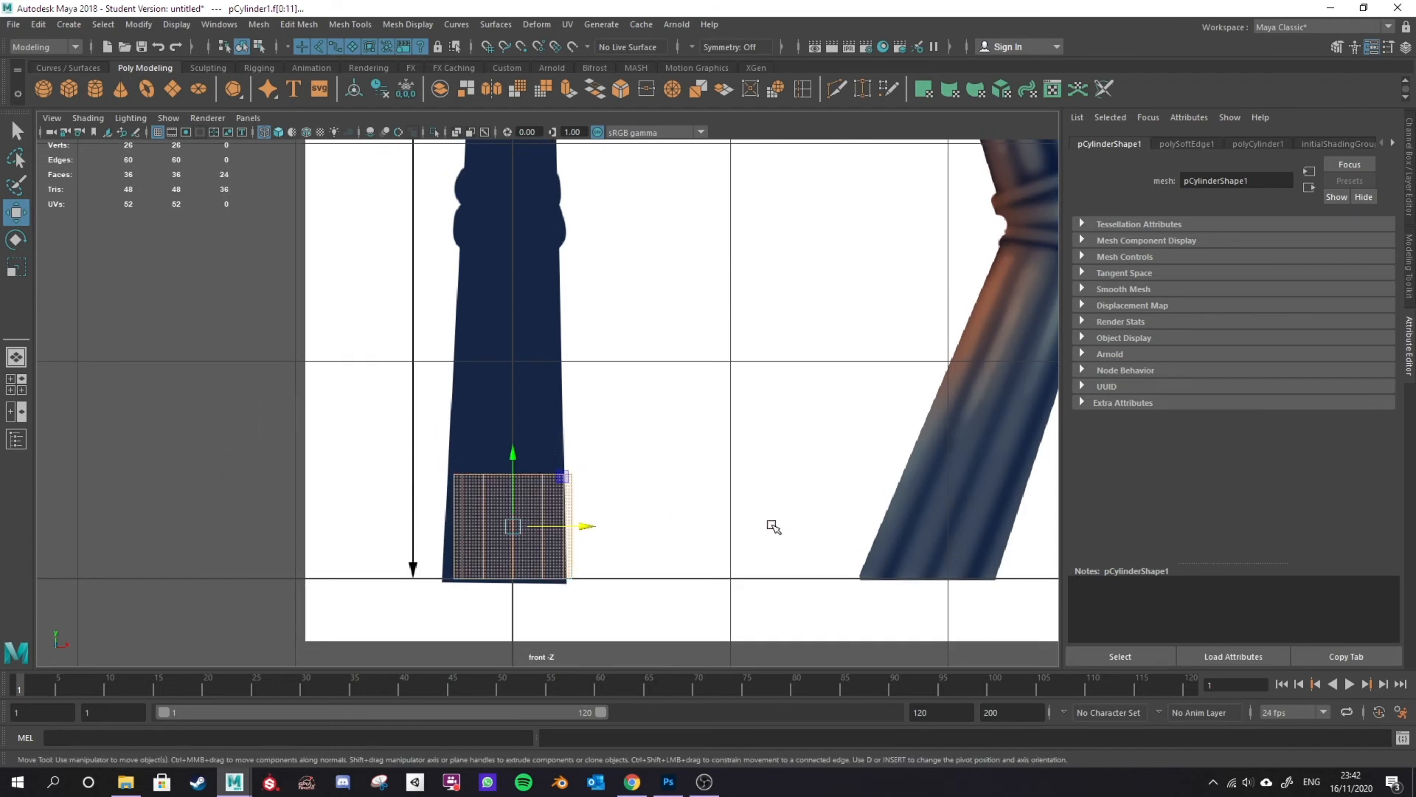
drag(411, 524, 679, 521)
drag(513, 401, 513, 173)
Step: Scale the top cap faces inward uniformly to match the reference pillar's taper just below the ridge
key(r)
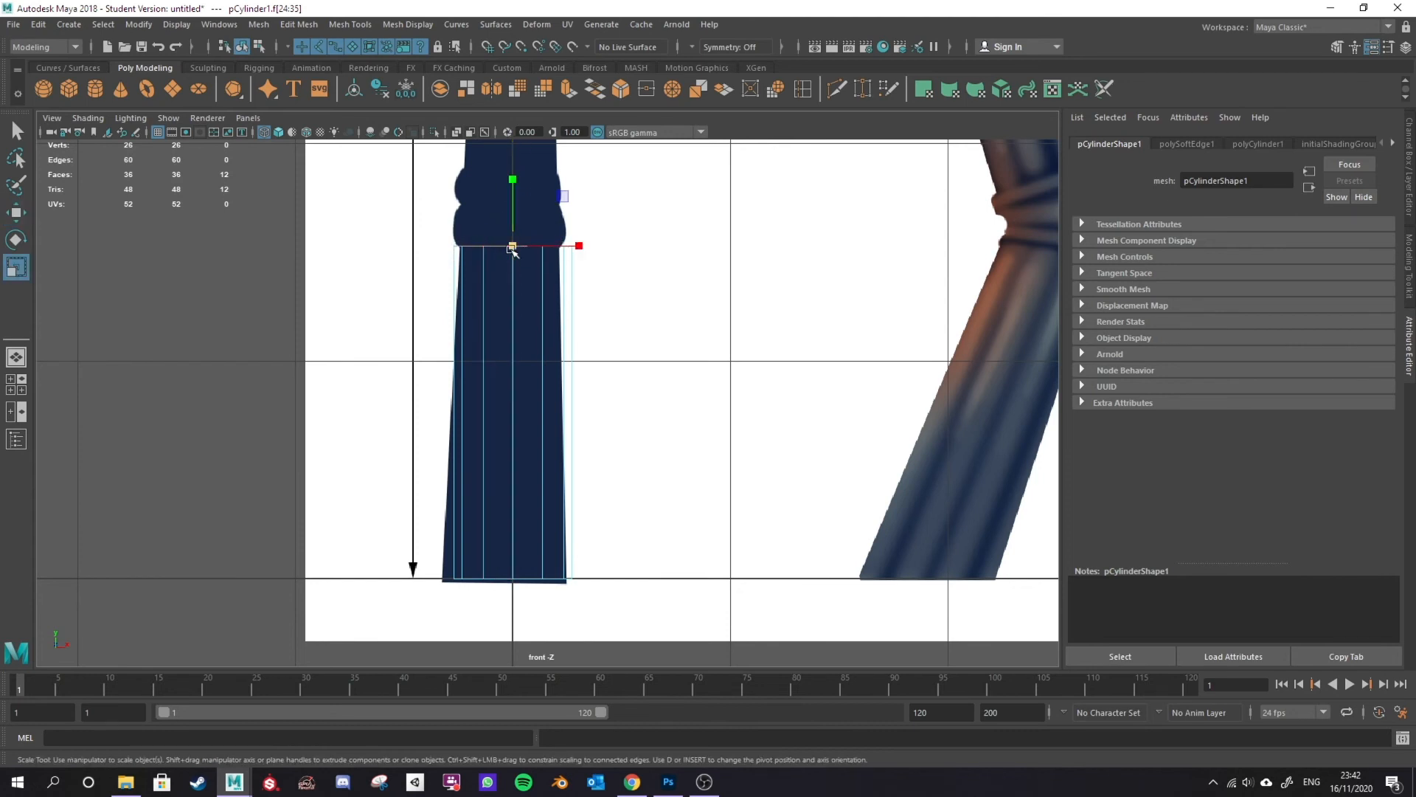
drag(514, 248, 504, 266)
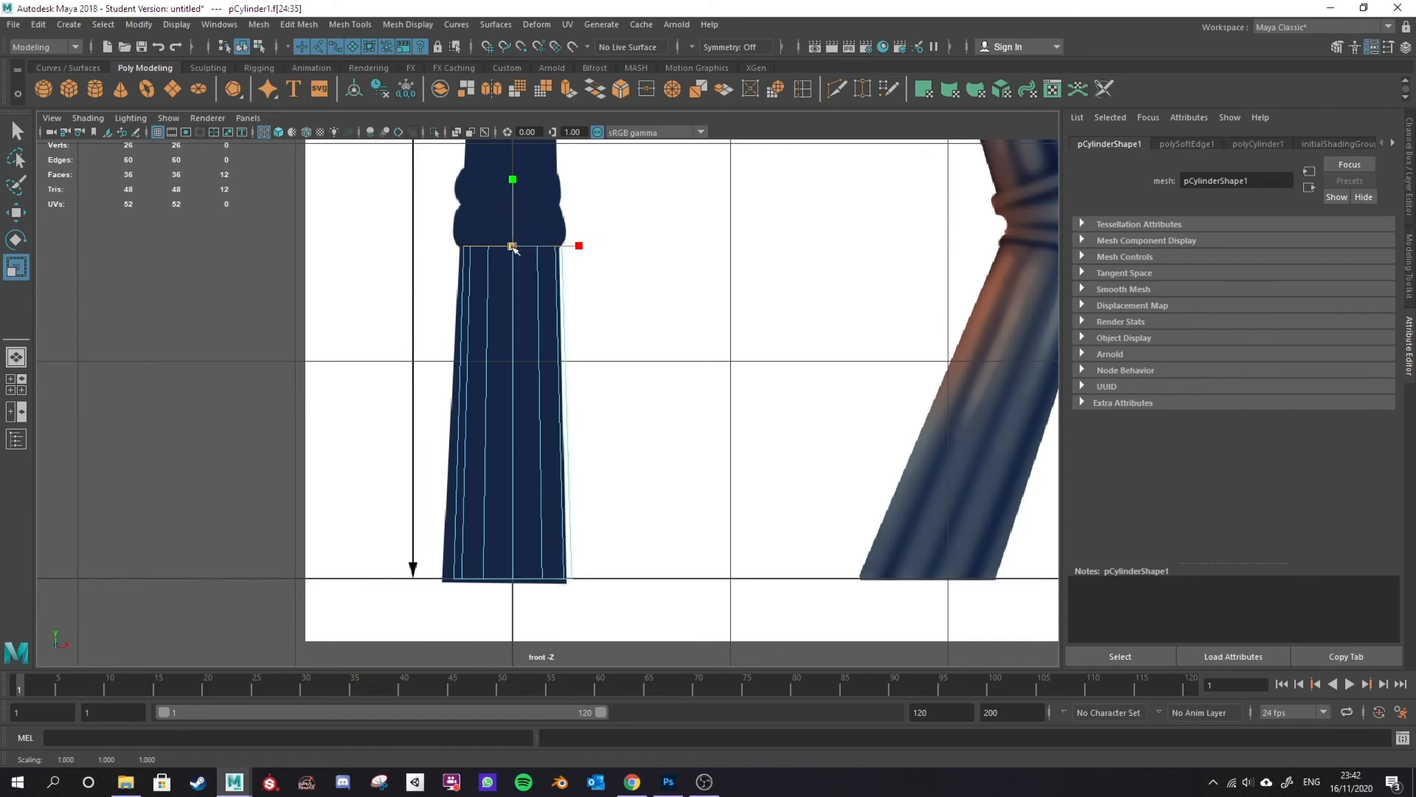
drag(513, 248, 507, 252)
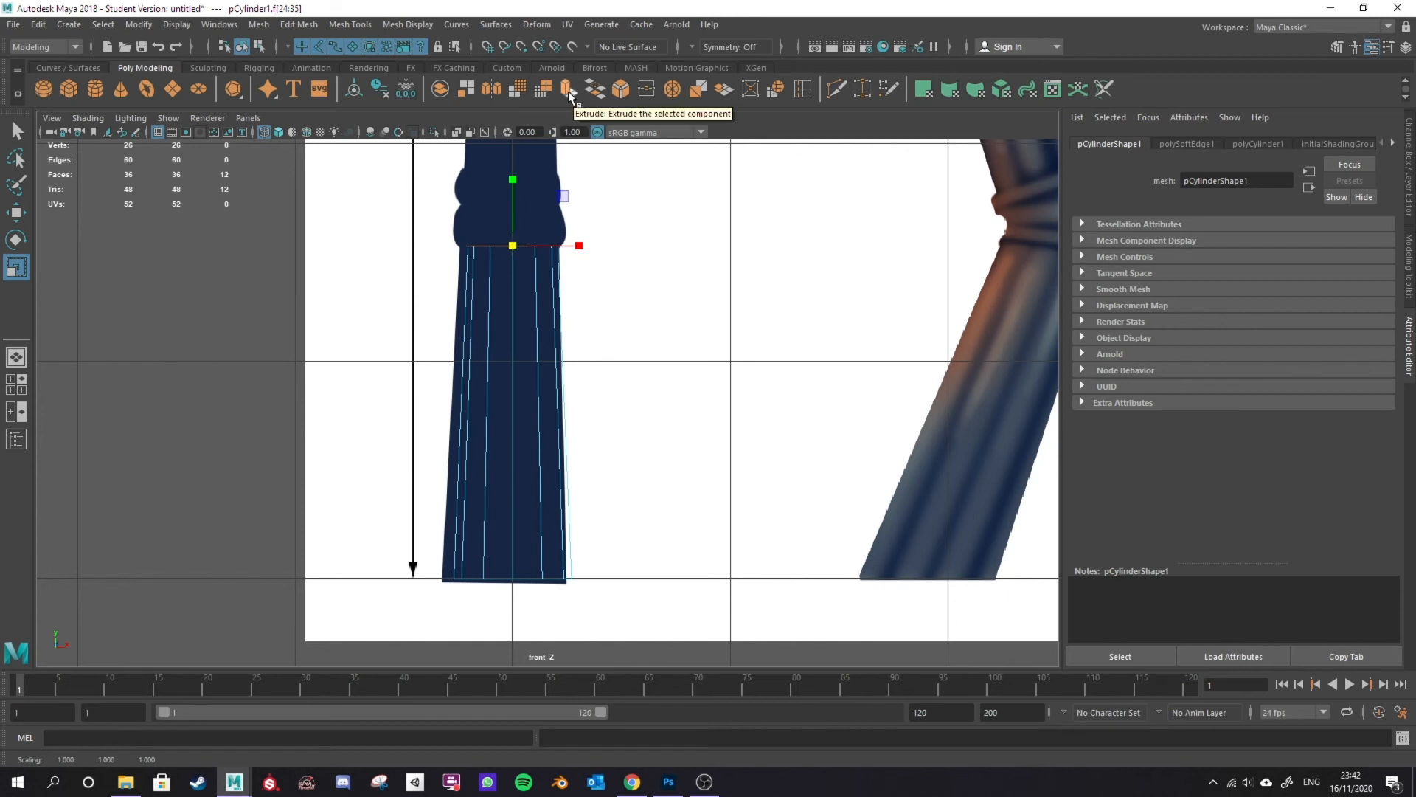
Step: Re-extrude the cylinder's top cap faces, raising them slightly and scaling them outward to try starting the reference pillar's lower ridge
key(ctrl+z)
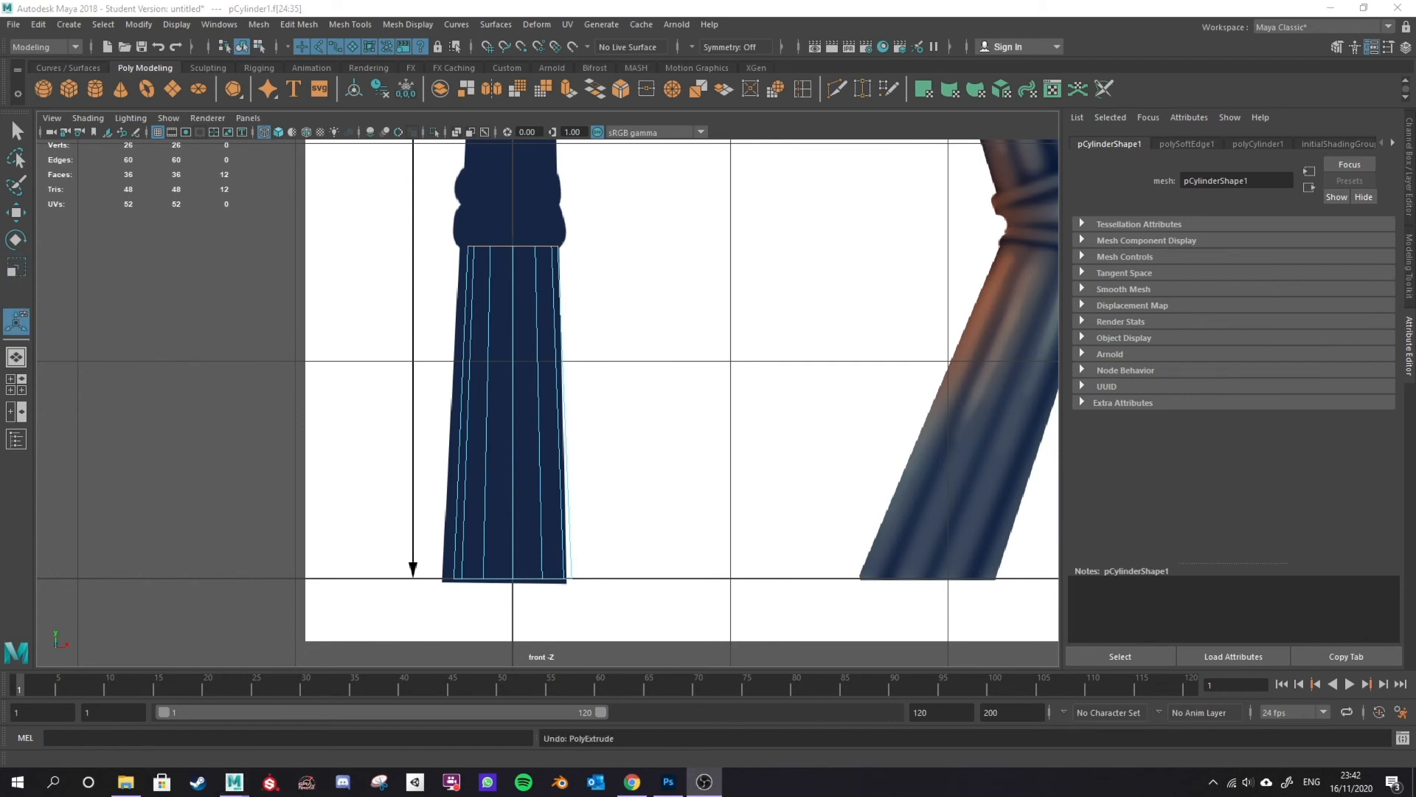
click(569, 89)
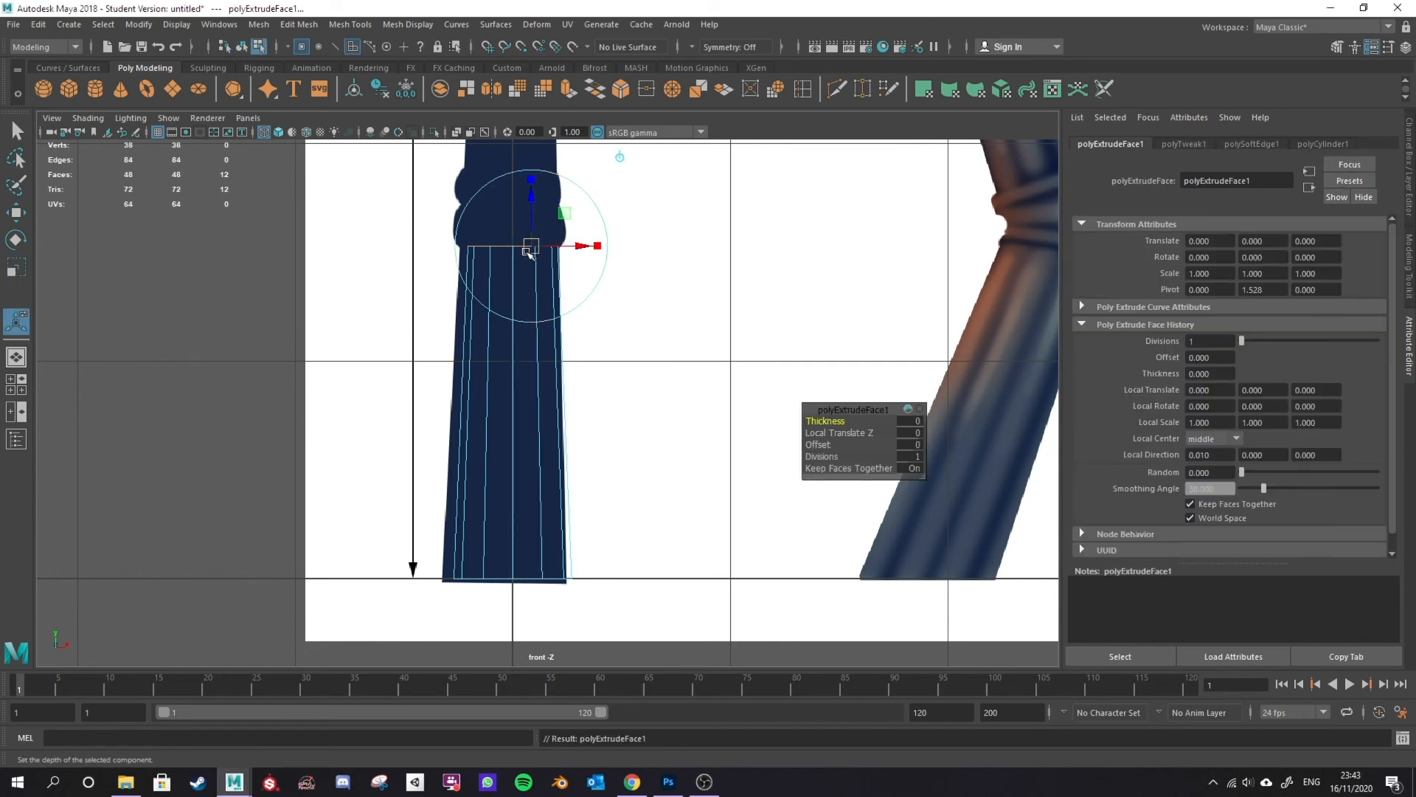
key(r)
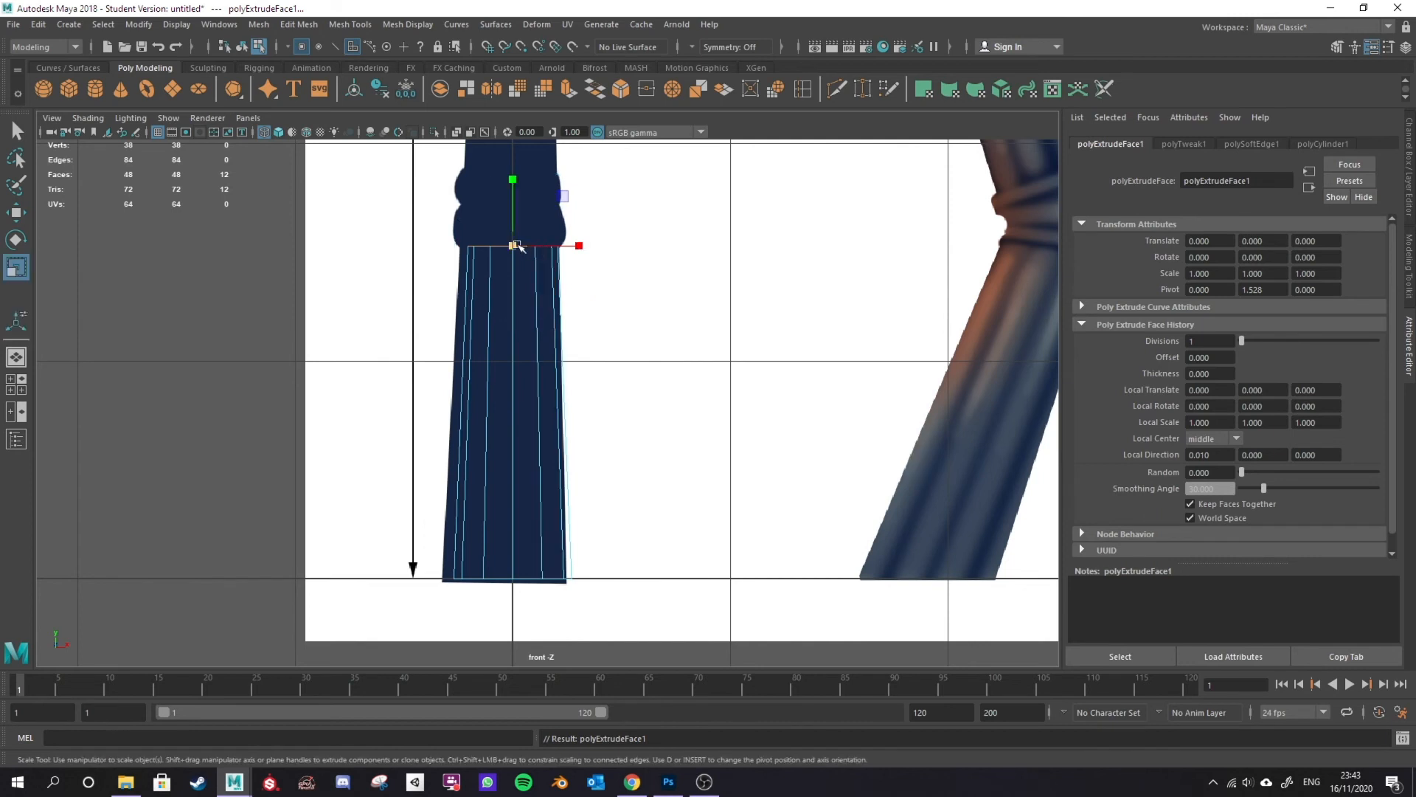
drag(514, 243, 515, 169)
key(w)
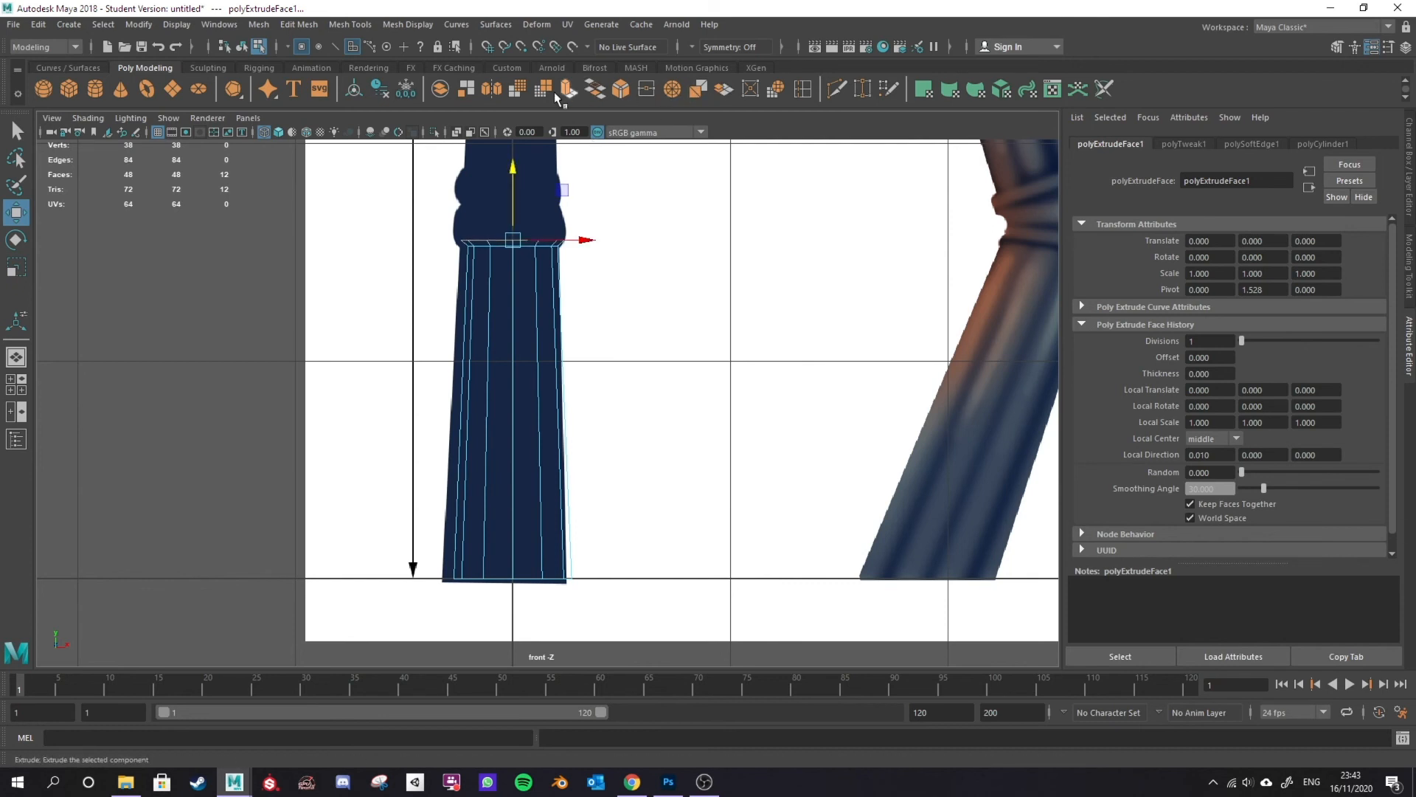
Step: Extrude the top cap faces again, raise them slightly and scale them outward by about 1.09 to follow the lower ridge
click(568, 90)
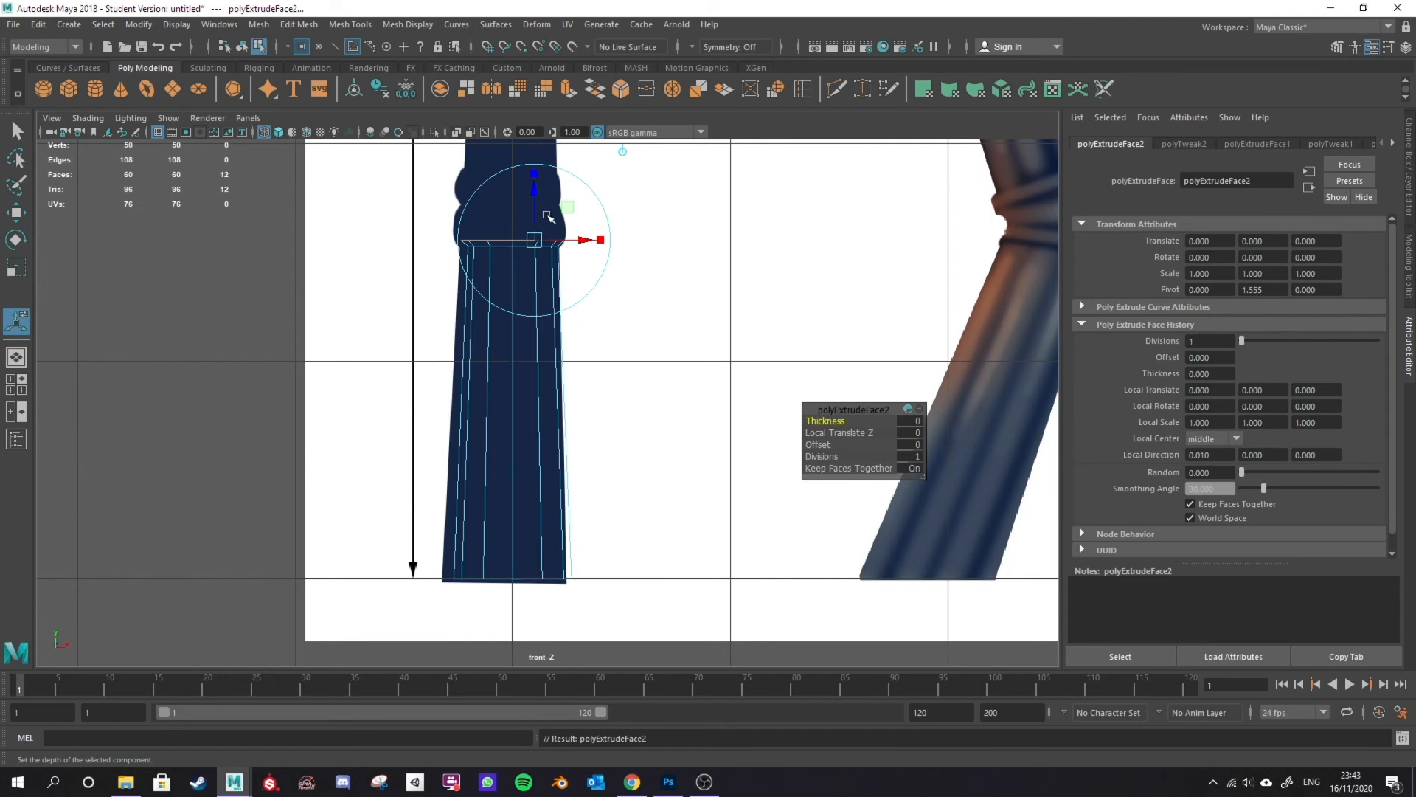
key(w)
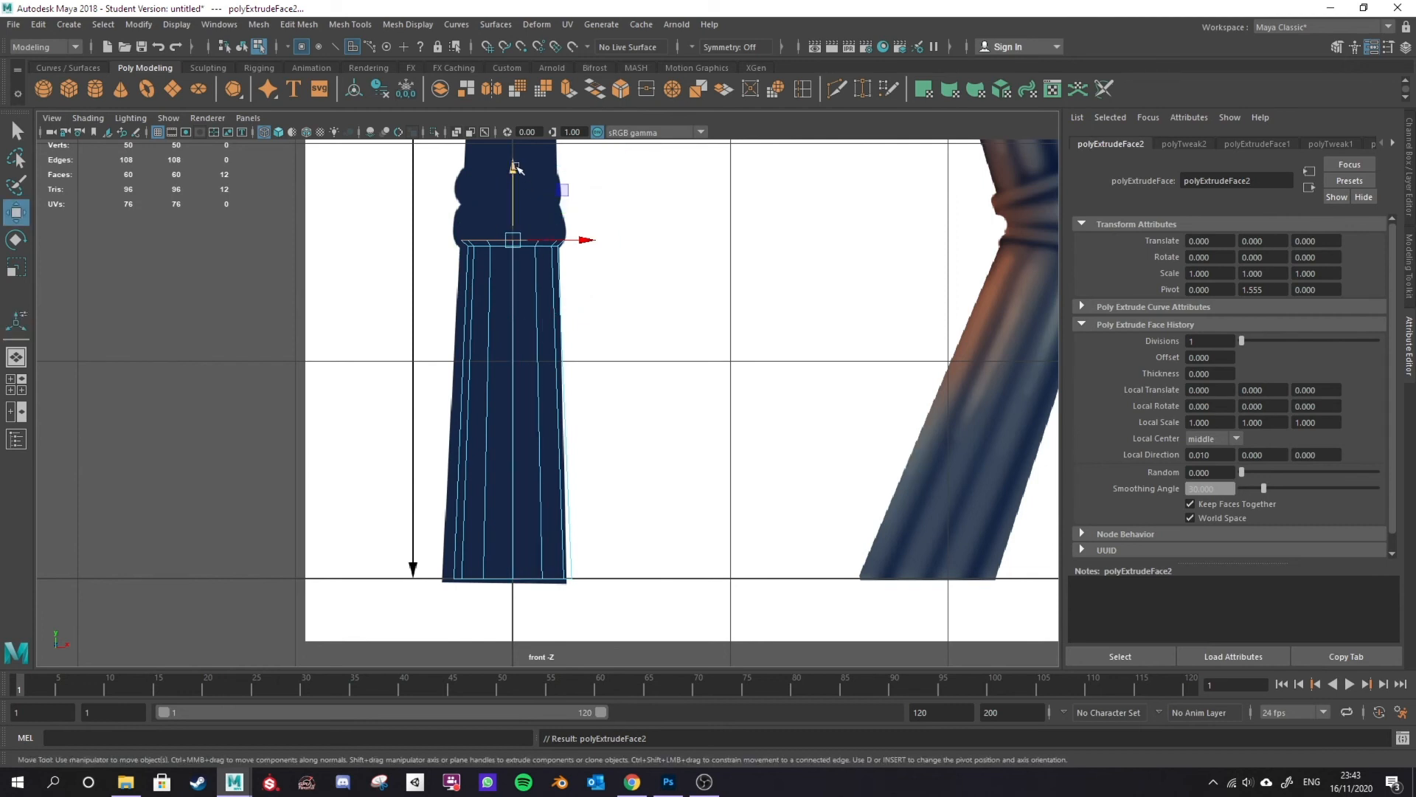
drag(512, 164, 512, 158)
key(r)
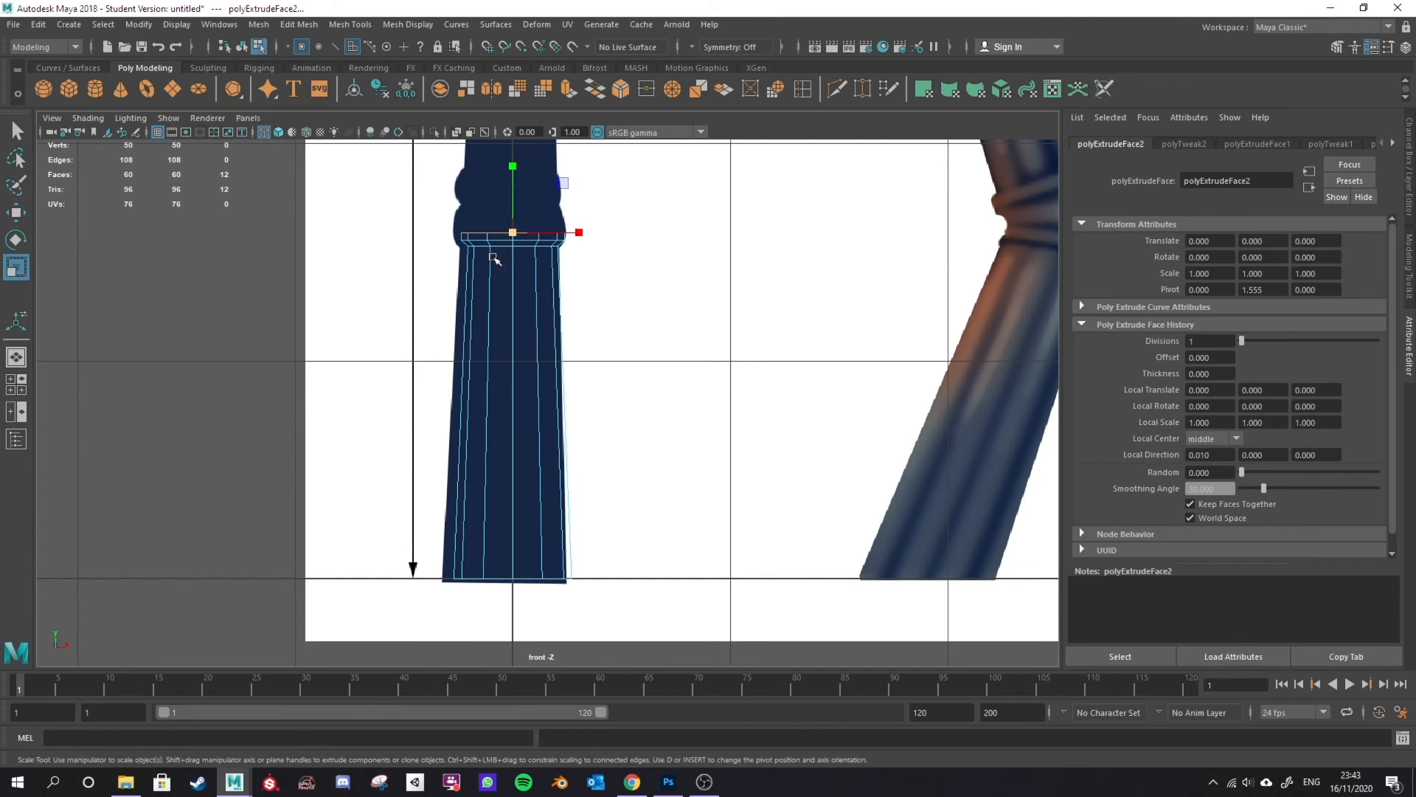
drag(515, 235, 520, 232)
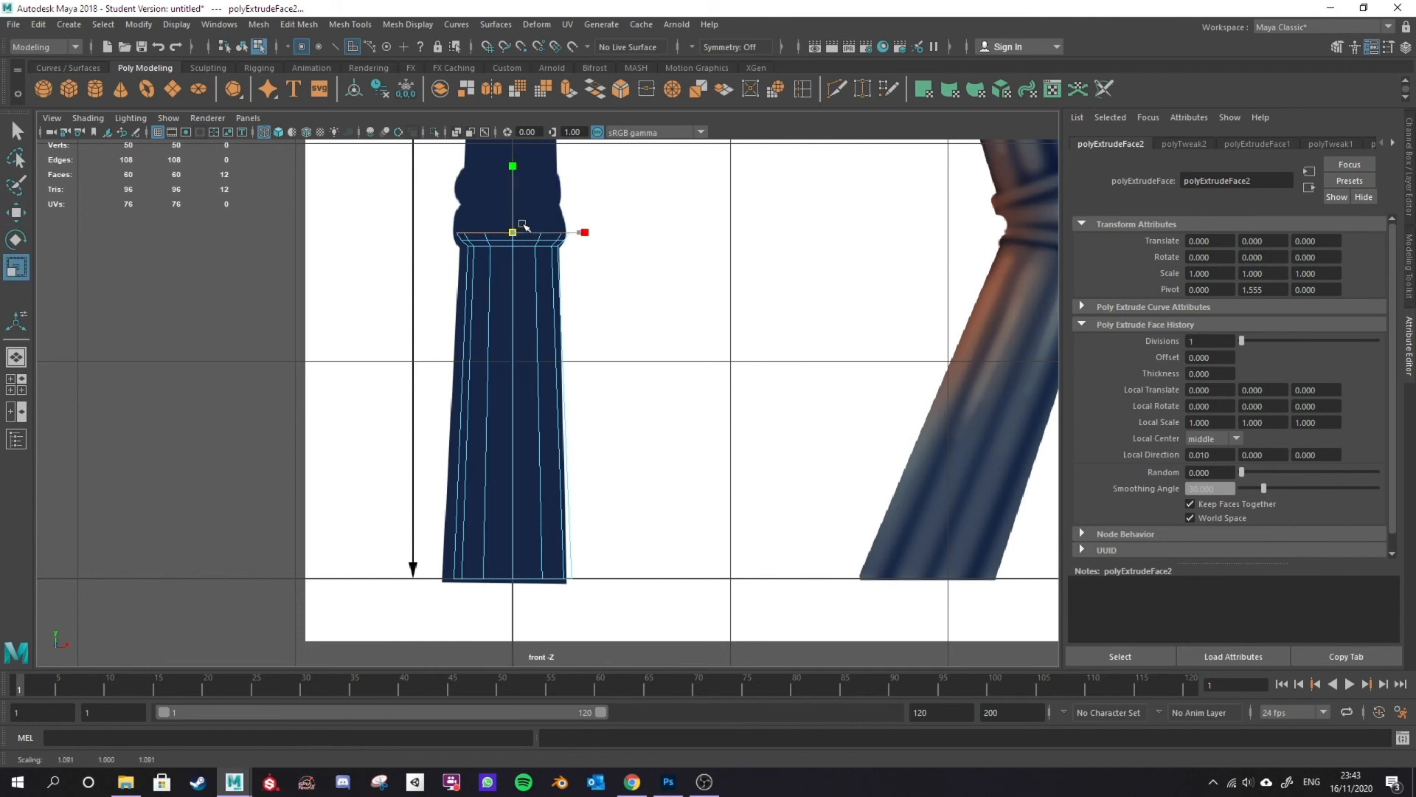
scroll(571, 286, up, 1)
scroll(571, 286, down, 2)
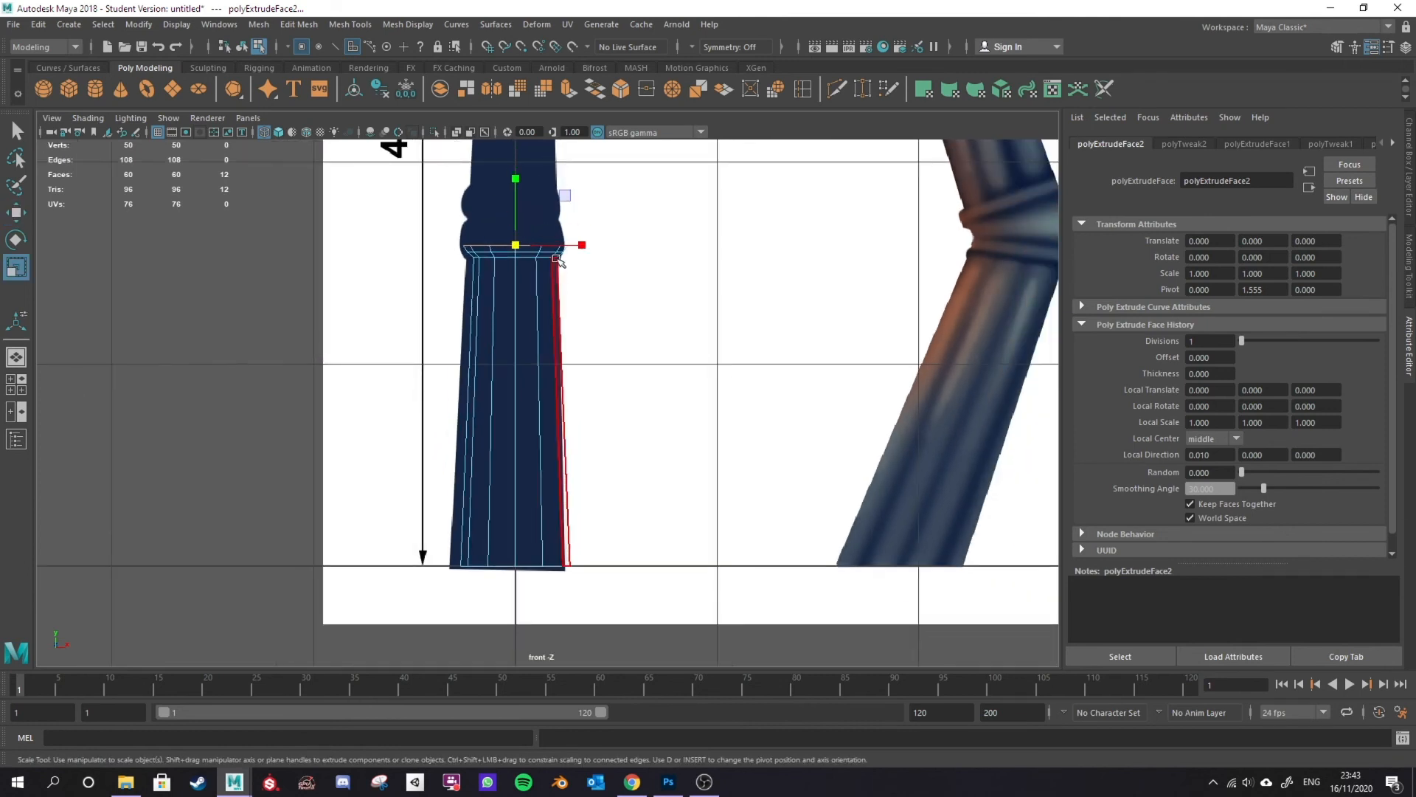
scroll(555, 251, down, 3)
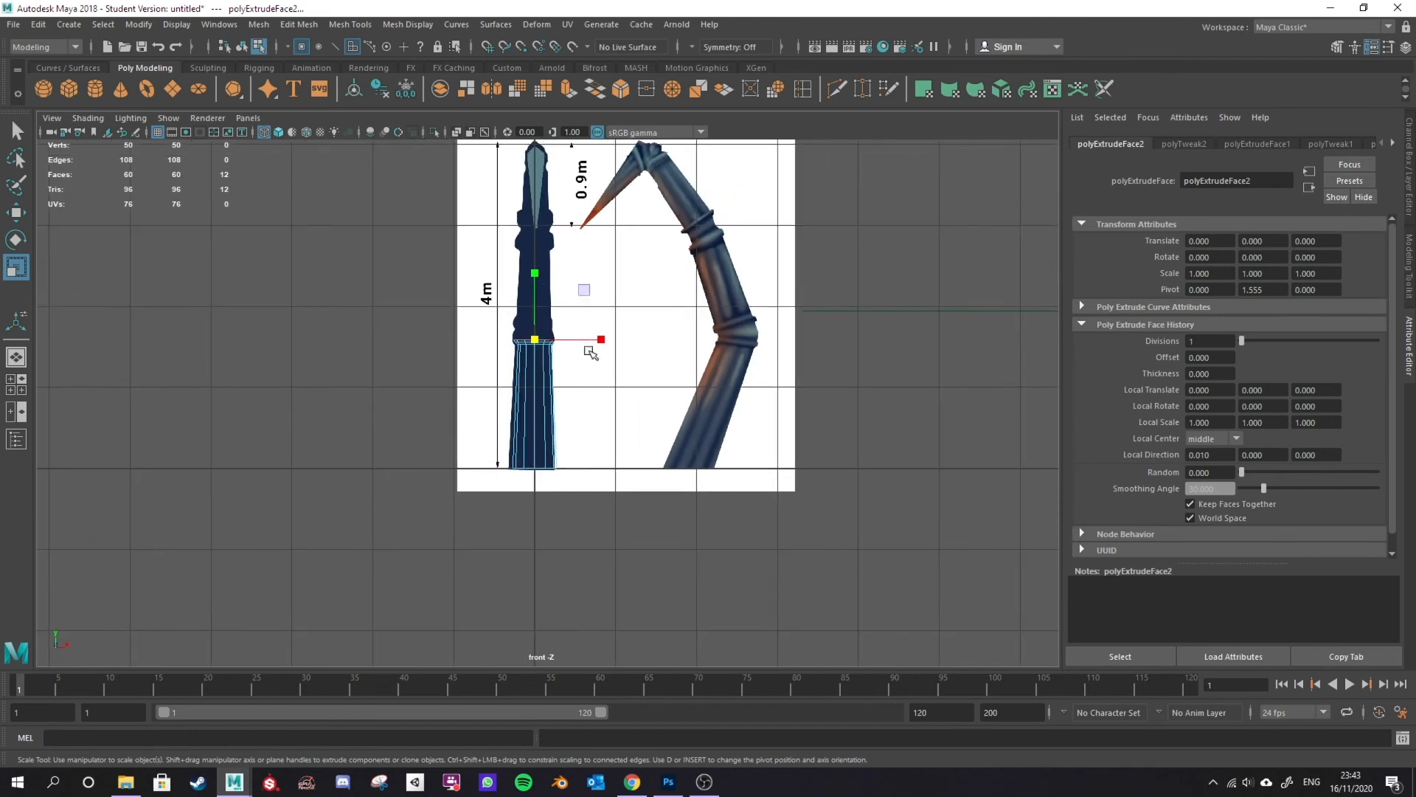
Step: Undo both ridge extrusions on the pillar's top cap faces and the last taper scaling
scroll(593, 443, up, 3)
key(ctrl+z)
key(ctrl+z)
key(ctrl+z)
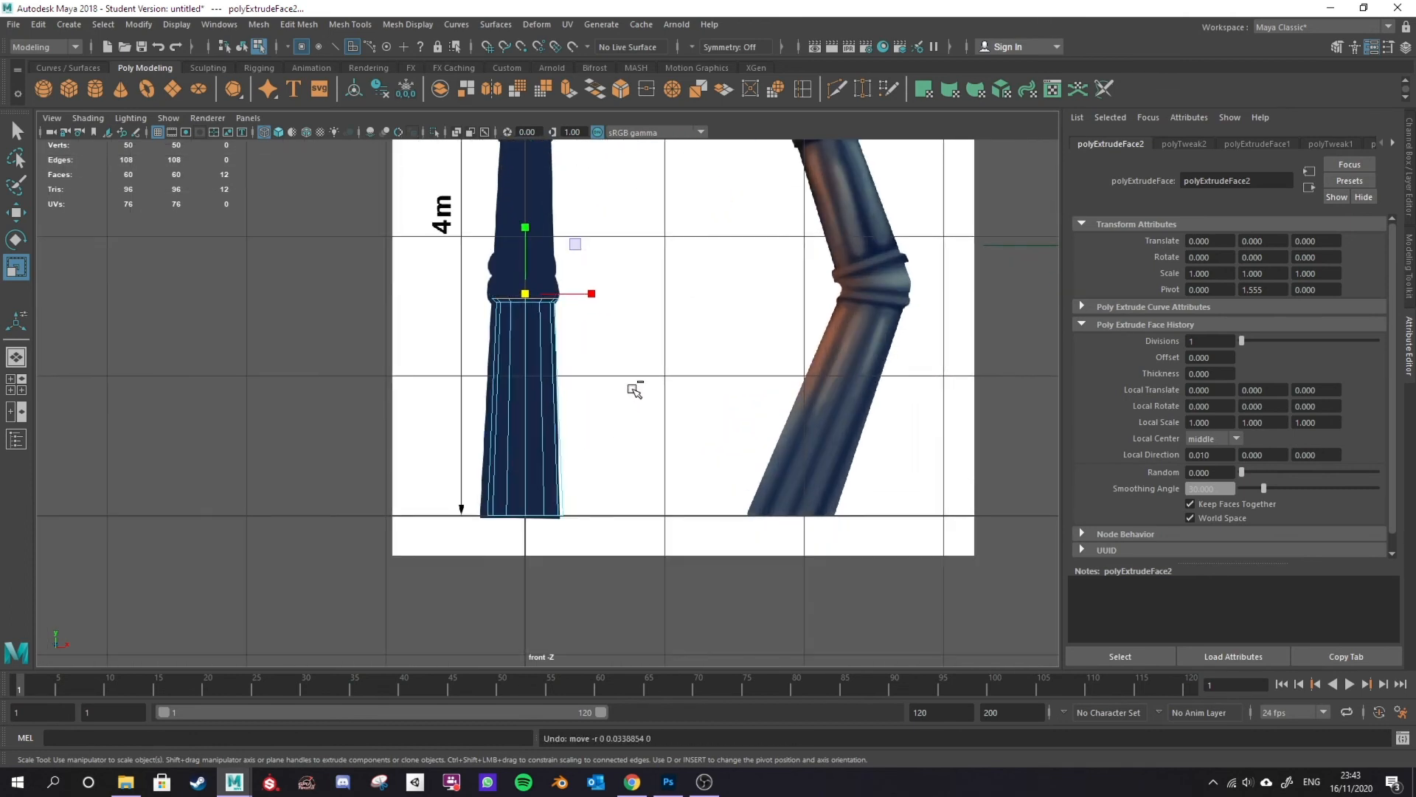
key(ctrl+z)
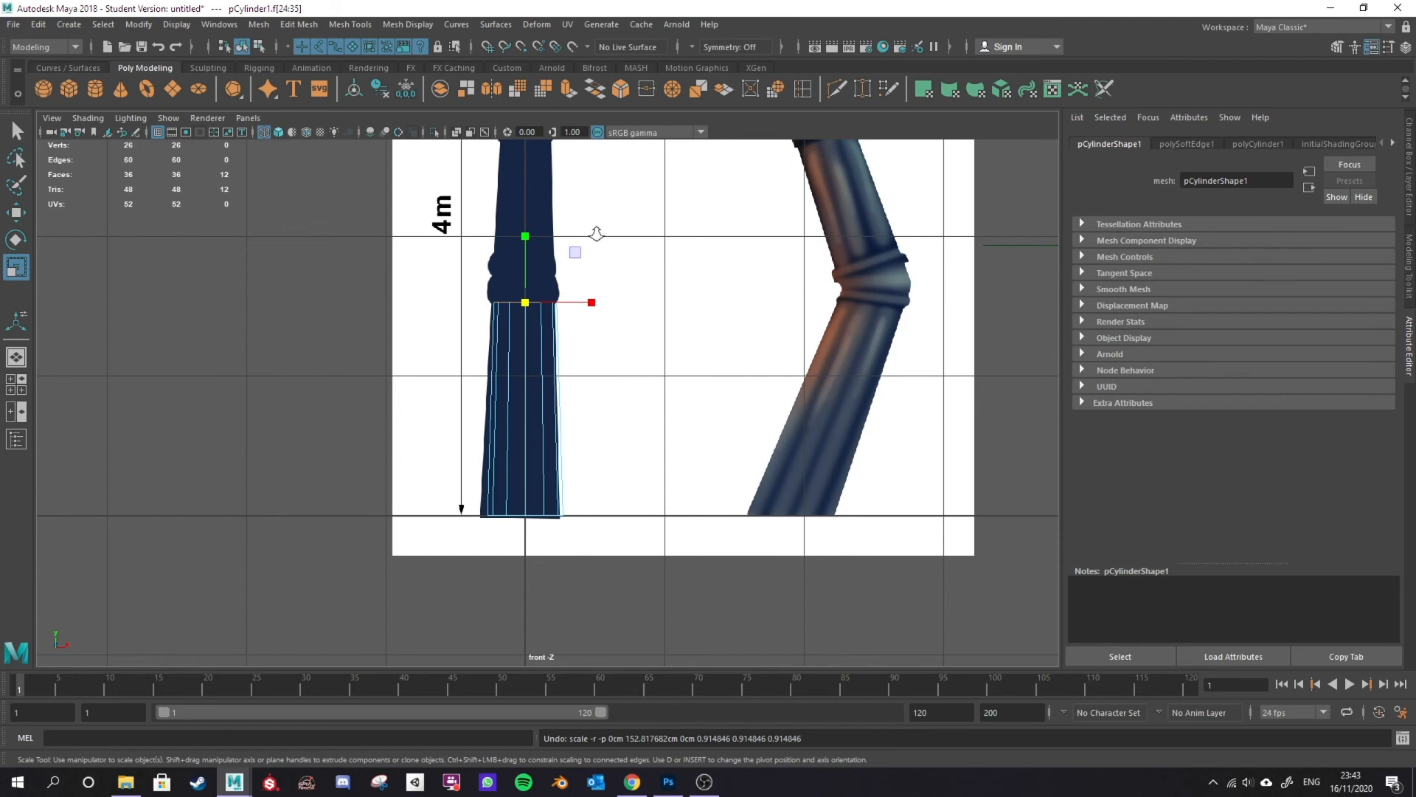
scroll(590, 310, down, 2)
alt+middle_drag(638, 263, 578, 421)
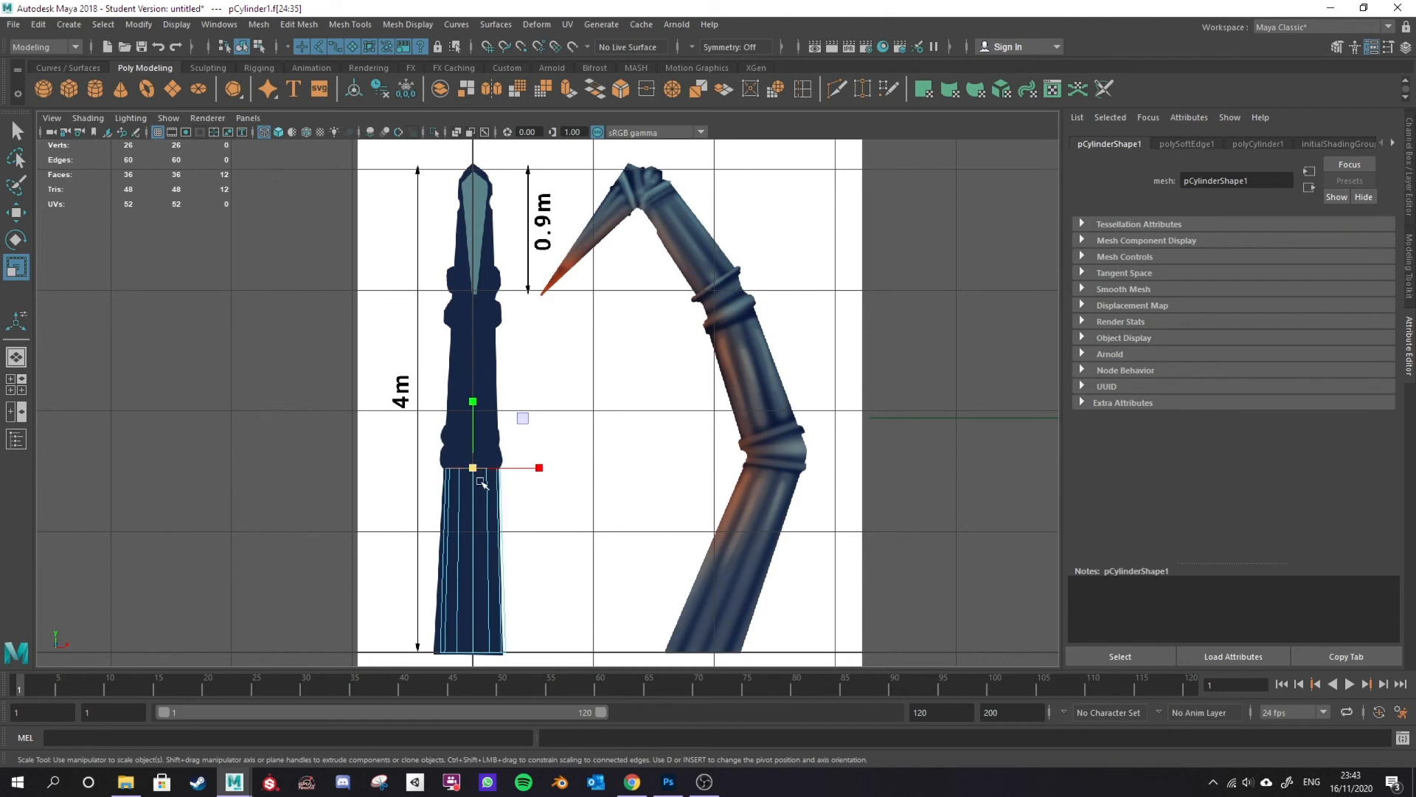
Step: Raise the top cap faces to a height of about 3.7 and scale them inward in X and Z to match the reference pillar's upper width
key(w)
drag(472, 399, 476, 138)
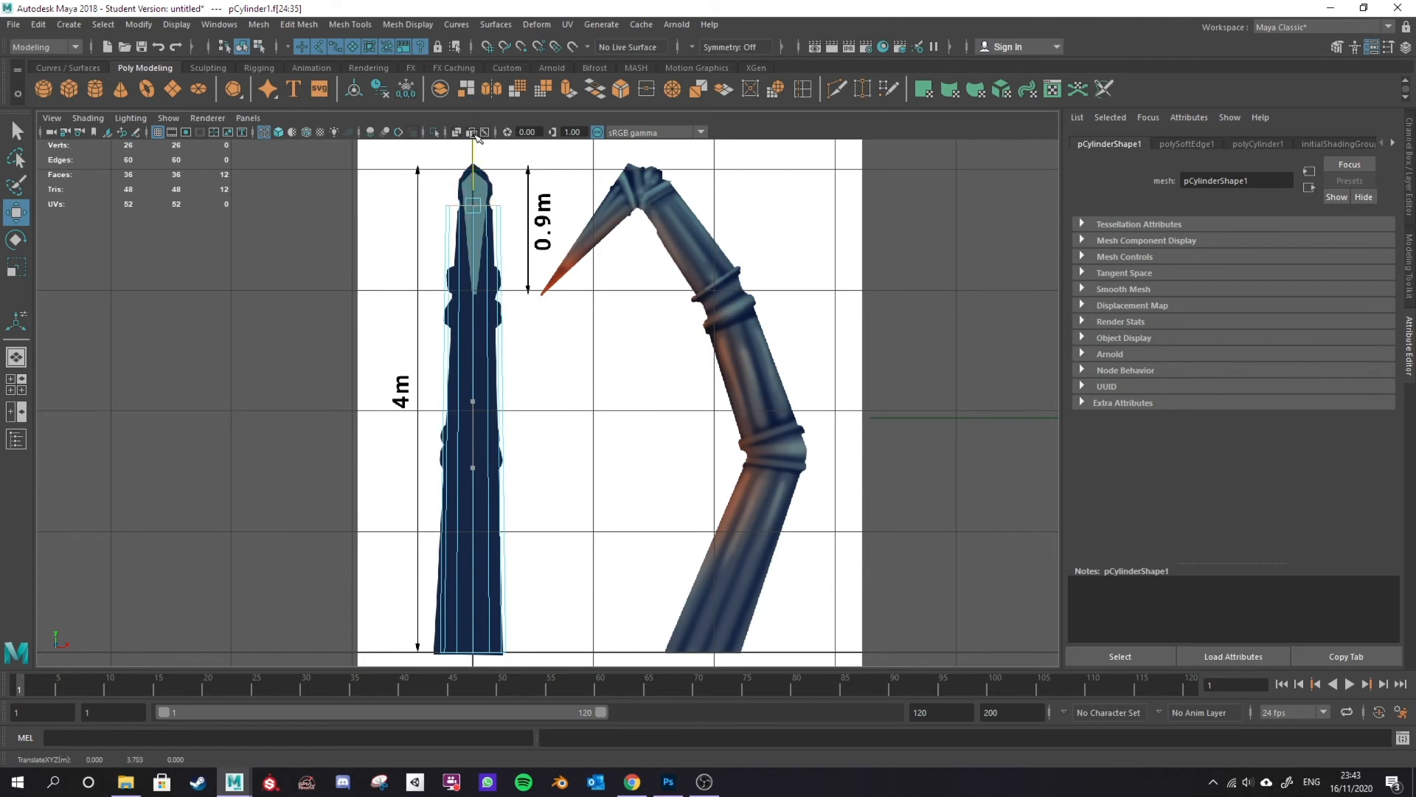
key(r)
drag(475, 207, 458, 211)
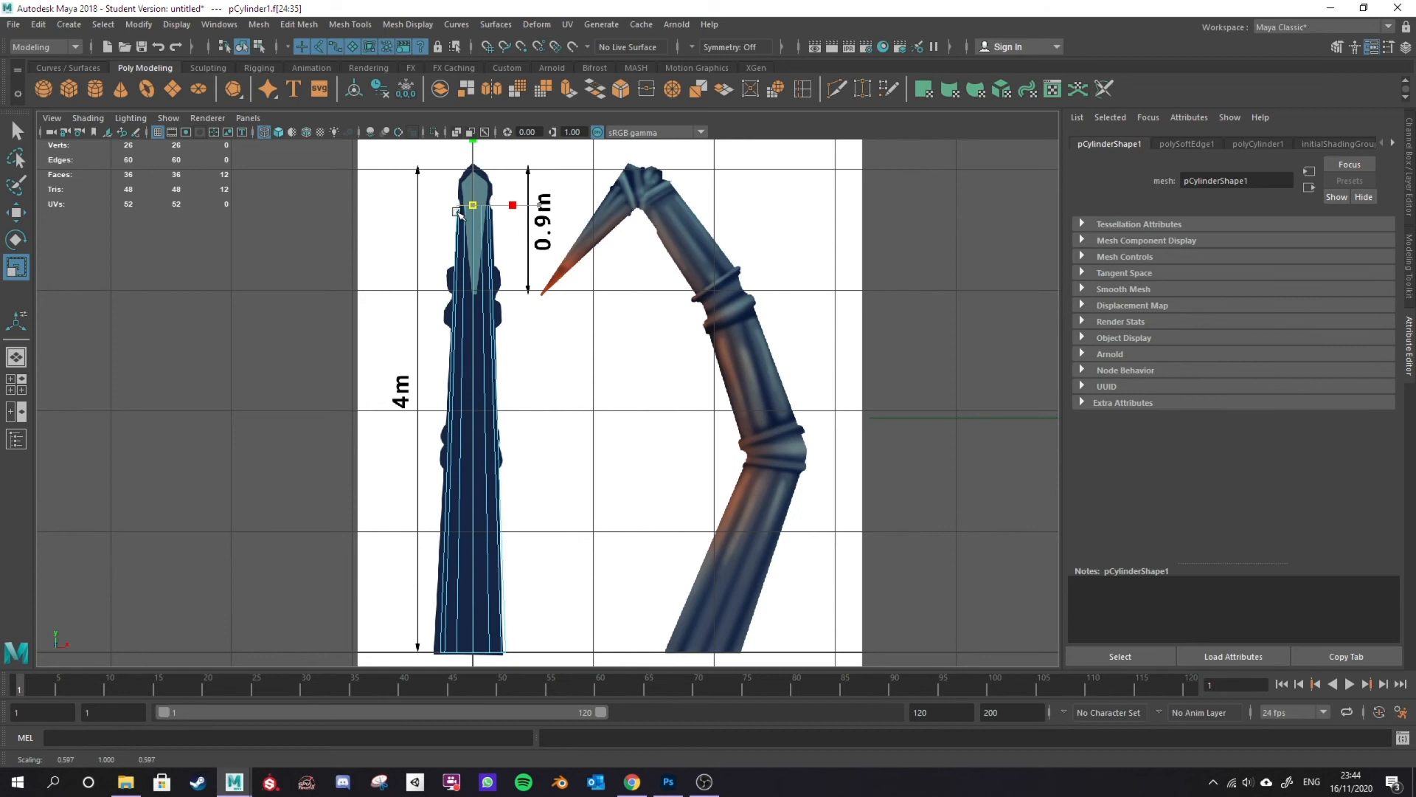
drag(457, 211, 458, 212)
Step: Insert seven horizontal edge loops around the pillar at the lower ridge using the Insert Edge Loop tool
click(351, 25)
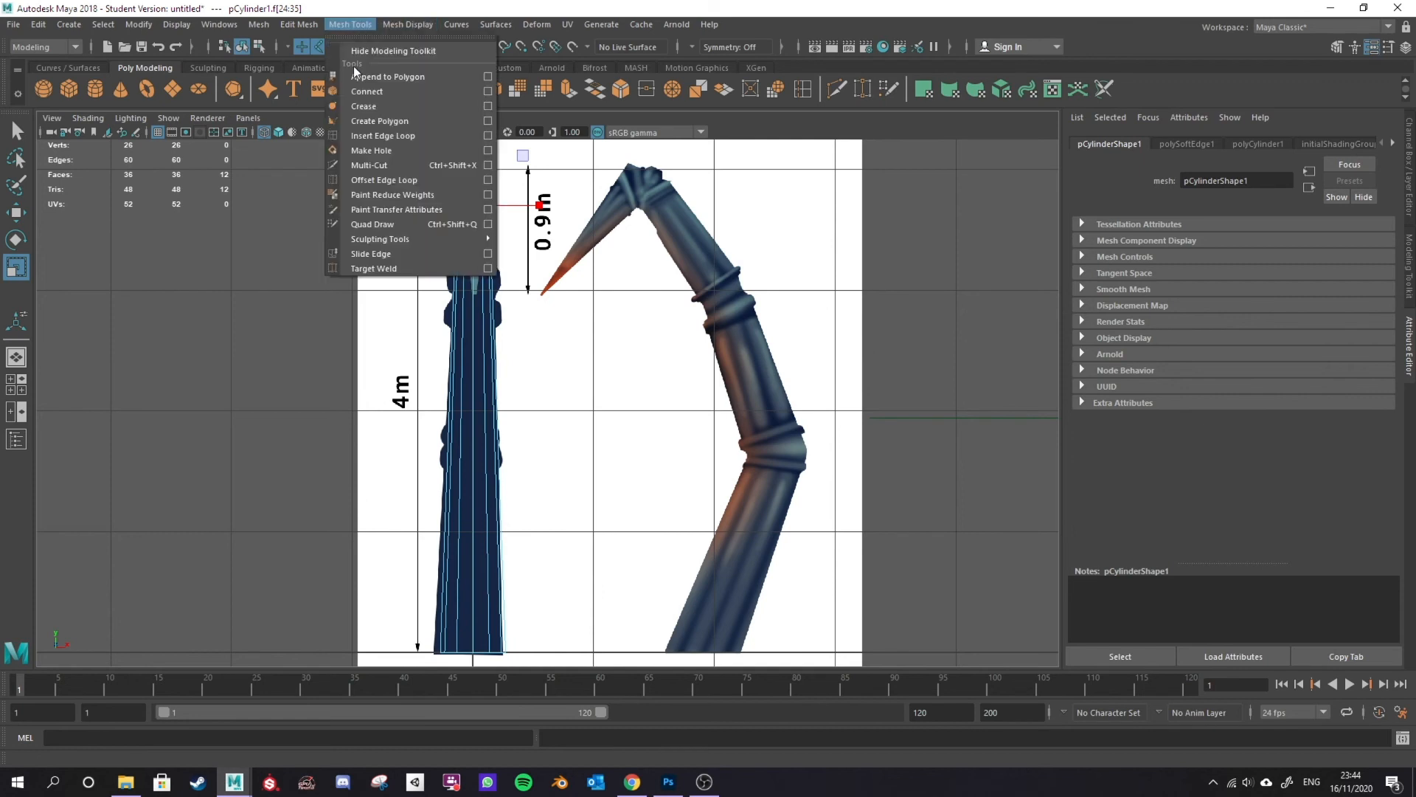
click(402, 137)
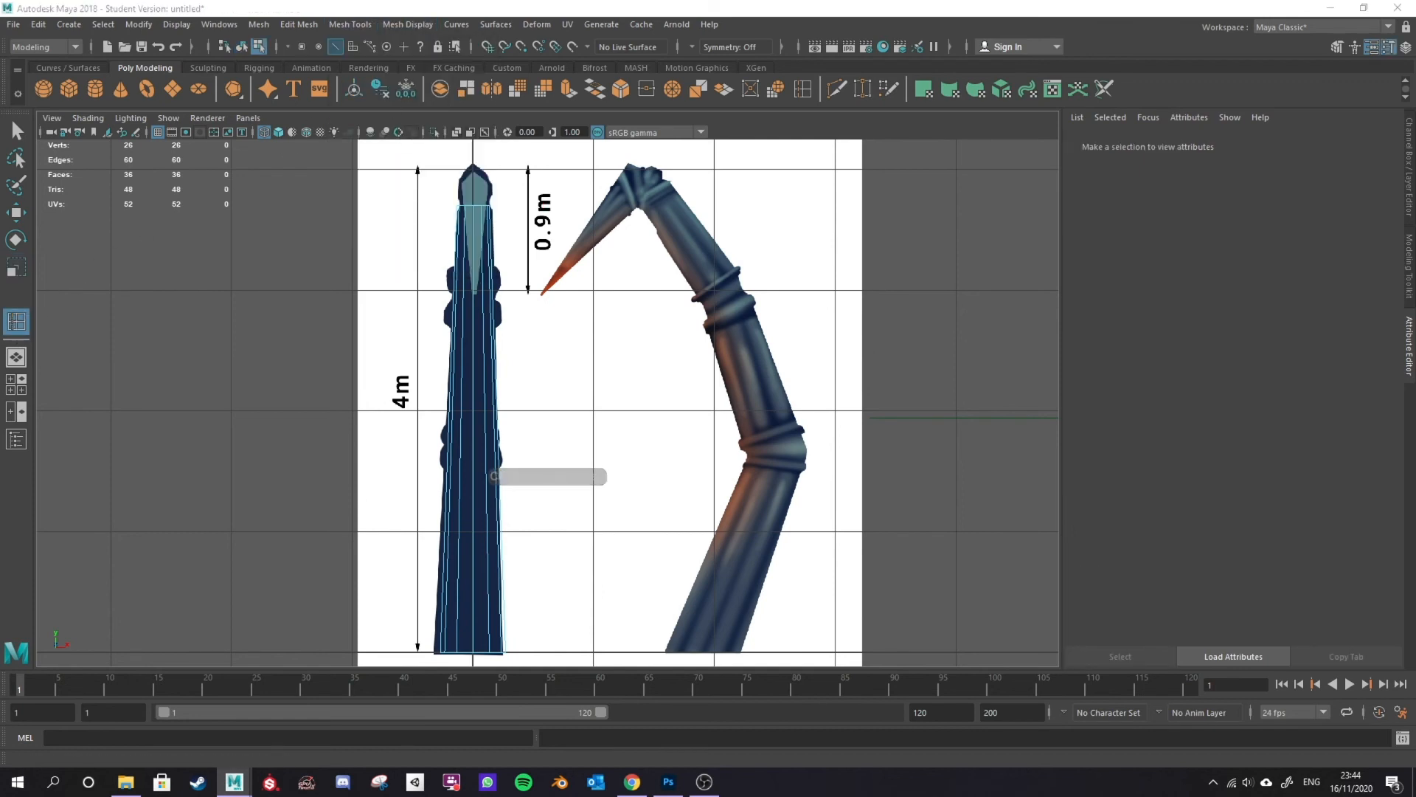
drag(207, 161, 267, 120)
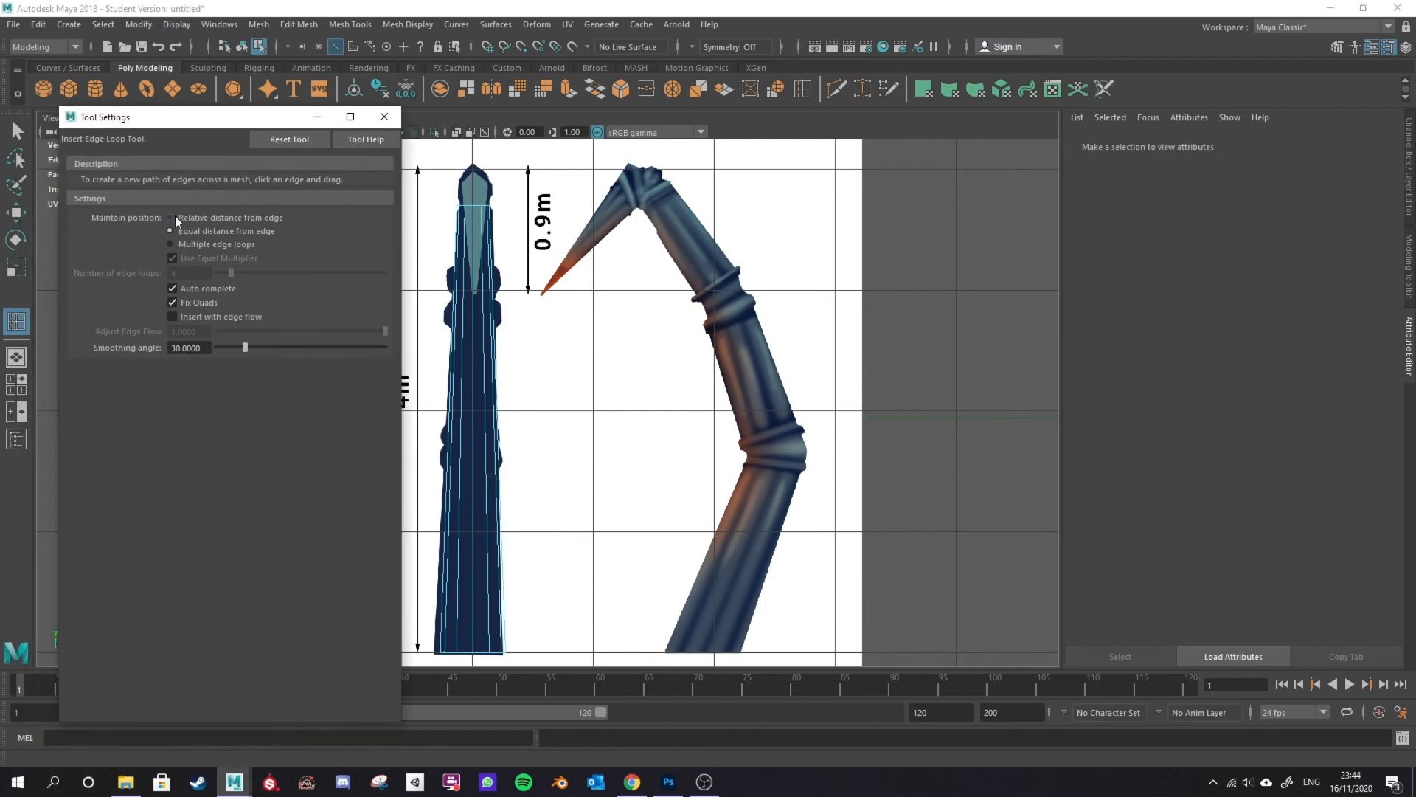
click(385, 117)
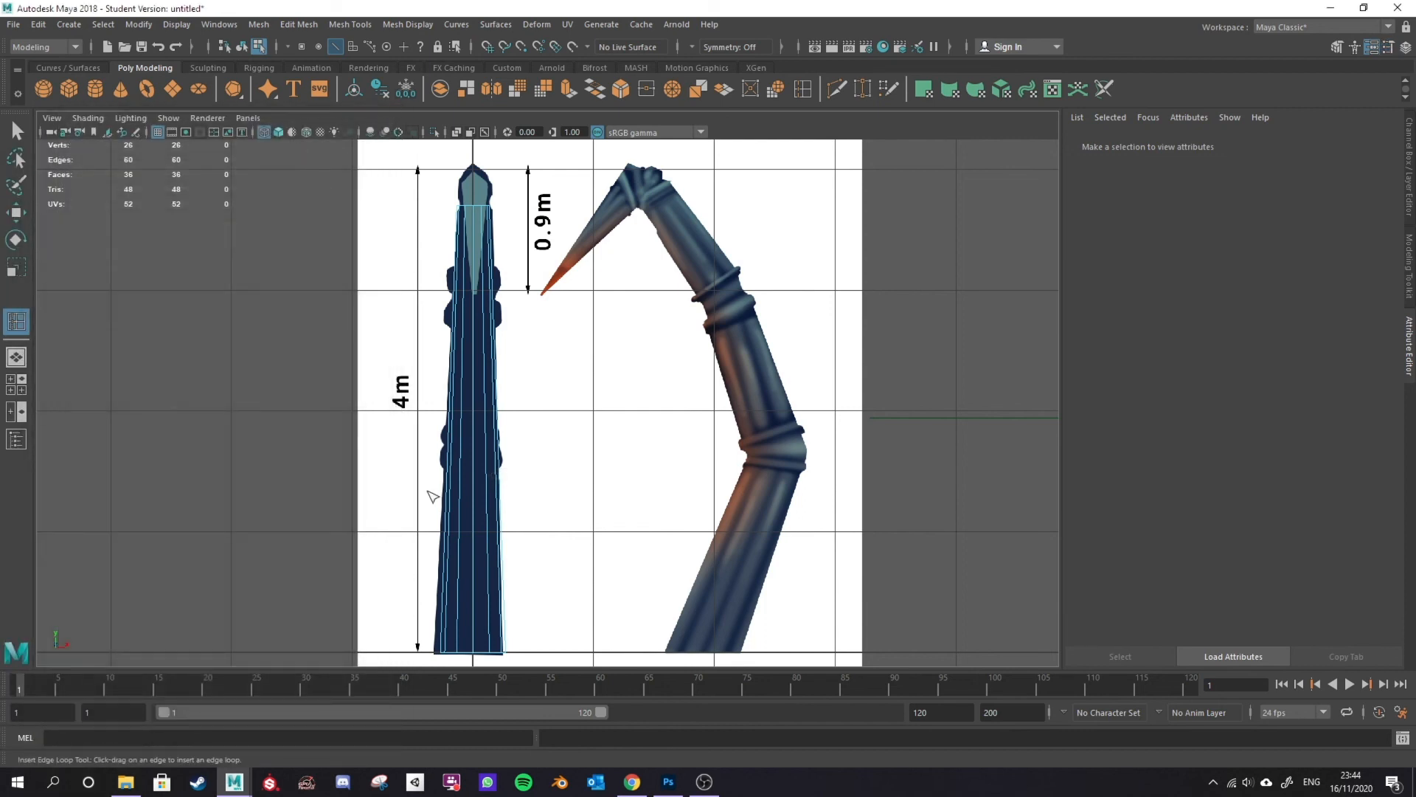
mouse_move(470, 478)
mouse_down()
mouse_move(464, 427)
mouse_move(466, 463)
mouse_up()
click(465, 445)
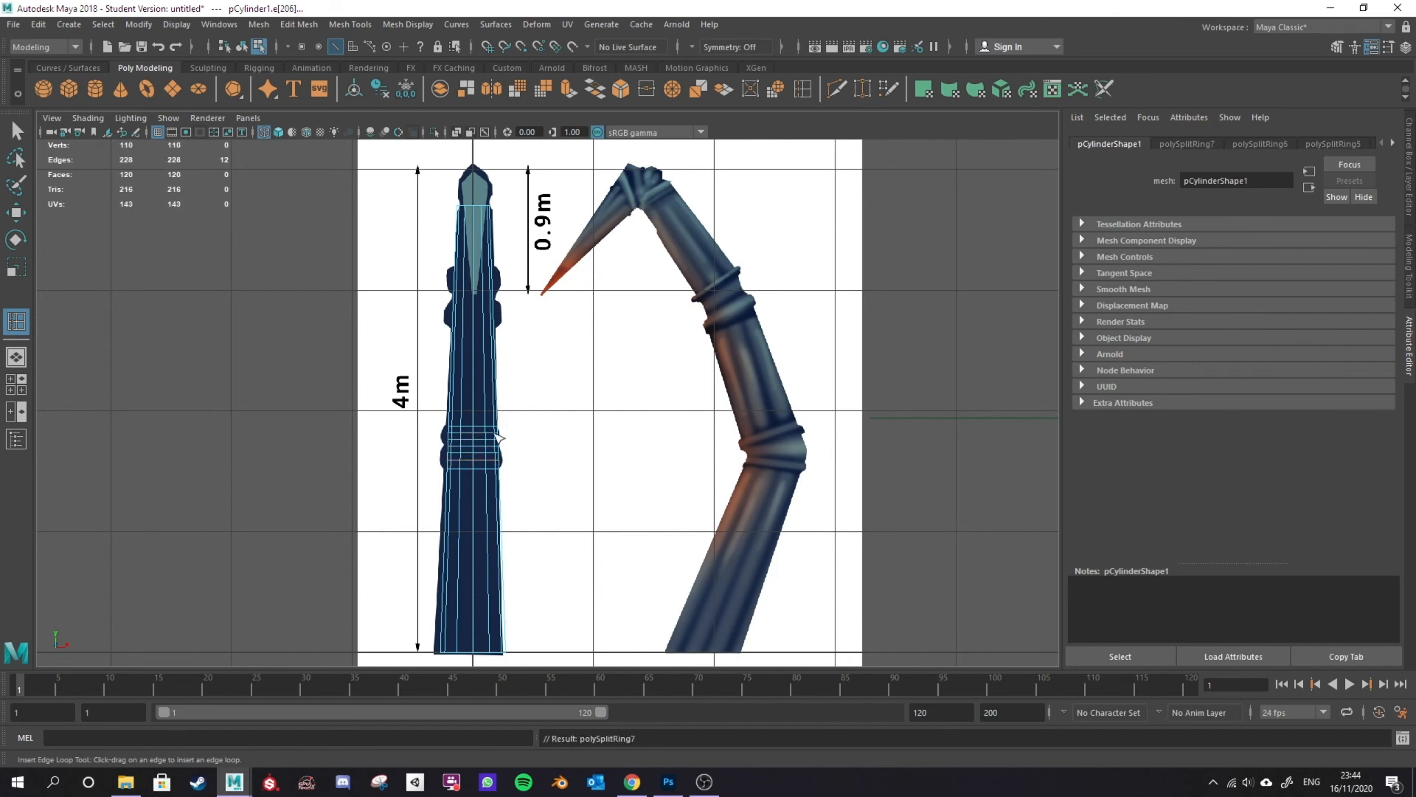
Step: Select the two bands of faces around the pillar that line up with the lower ridge's two bulges
right_drag(509, 444, 506, 398)
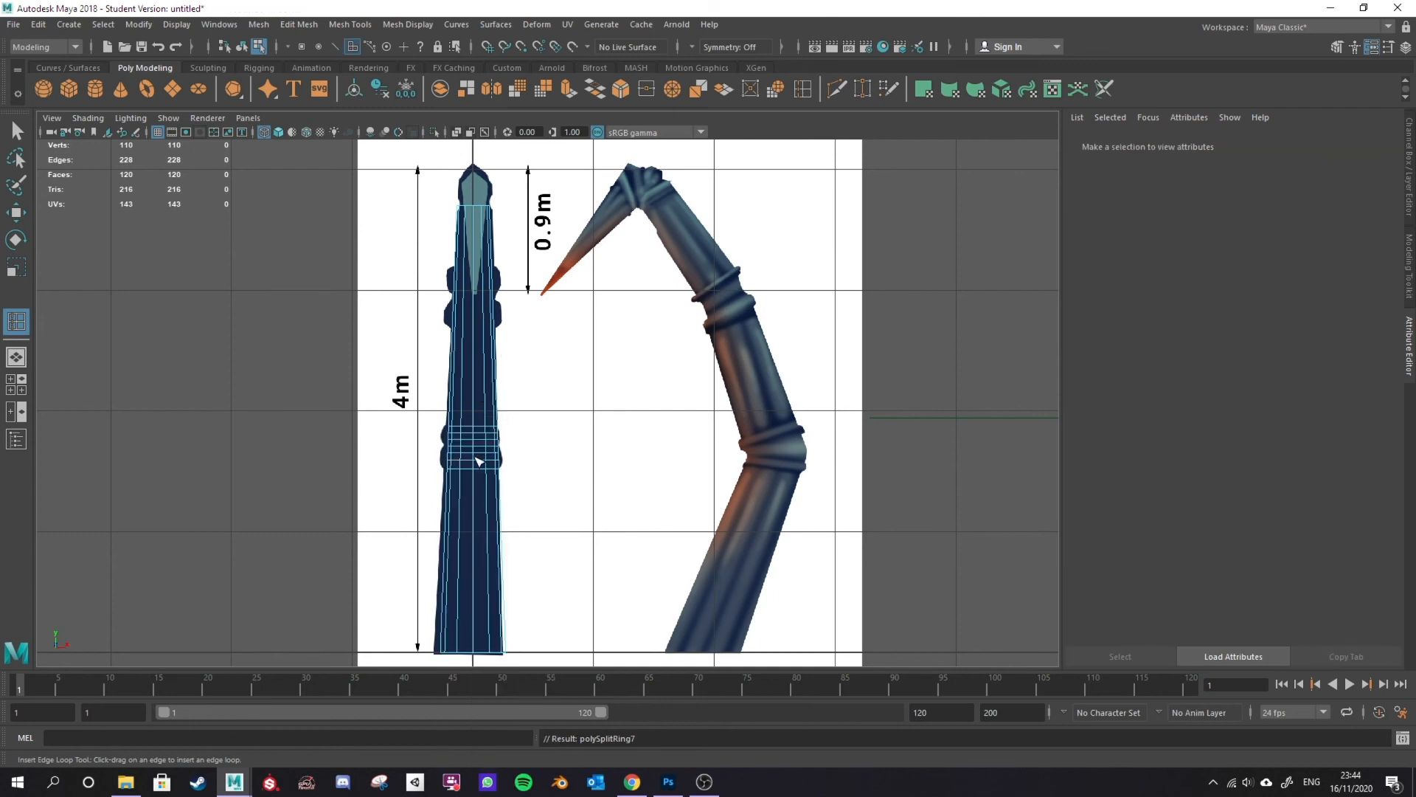
key(w)
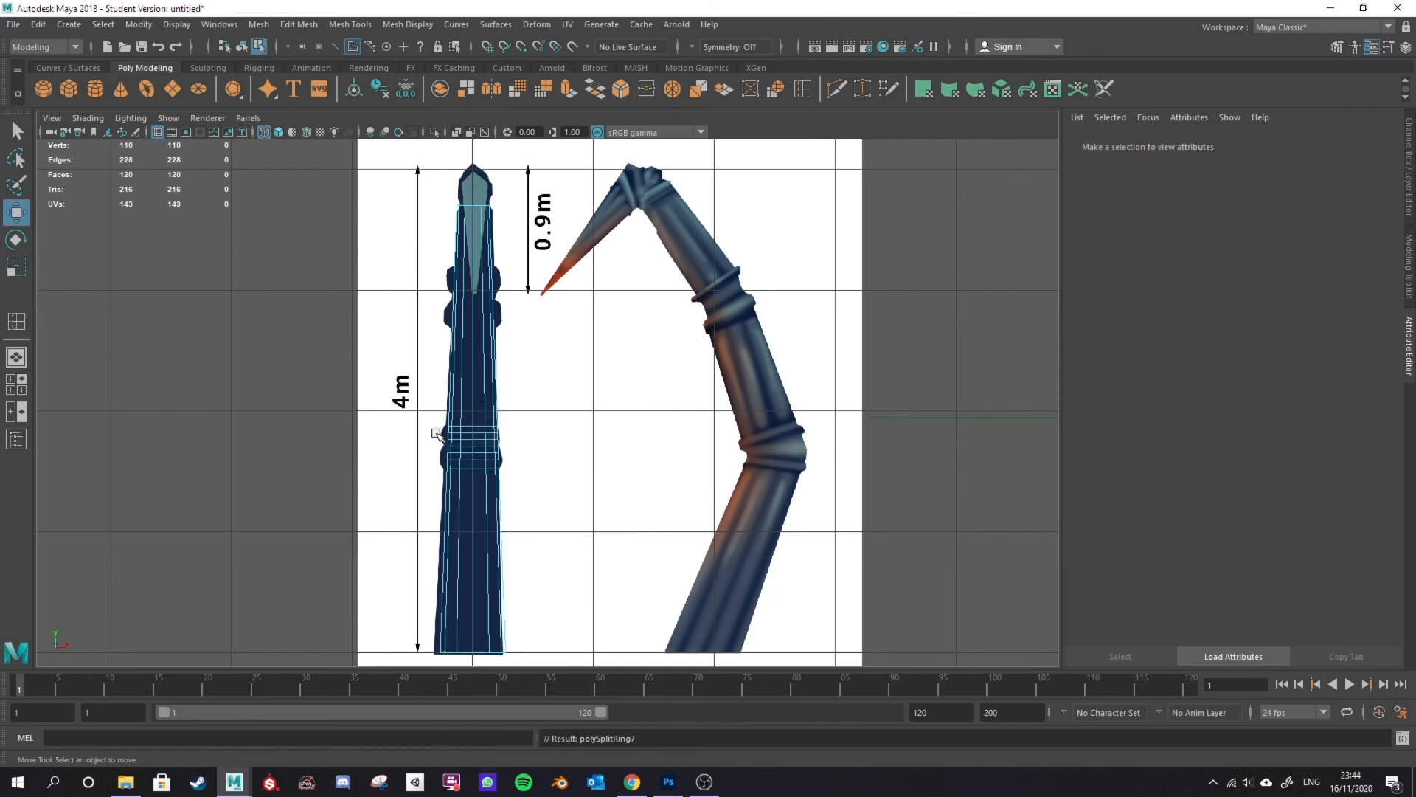
drag(437, 437, 544, 436)
scroll(509, 442, up, 5)
shift+drag(364, 495, 506, 498)
key(r)
Step: Scale the two selected face bands outward in X and Z by about 1.18 and inspect the ridge in the perspective view
drag(419, 479, 436, 472)
key(ctrl+z)
key(space)
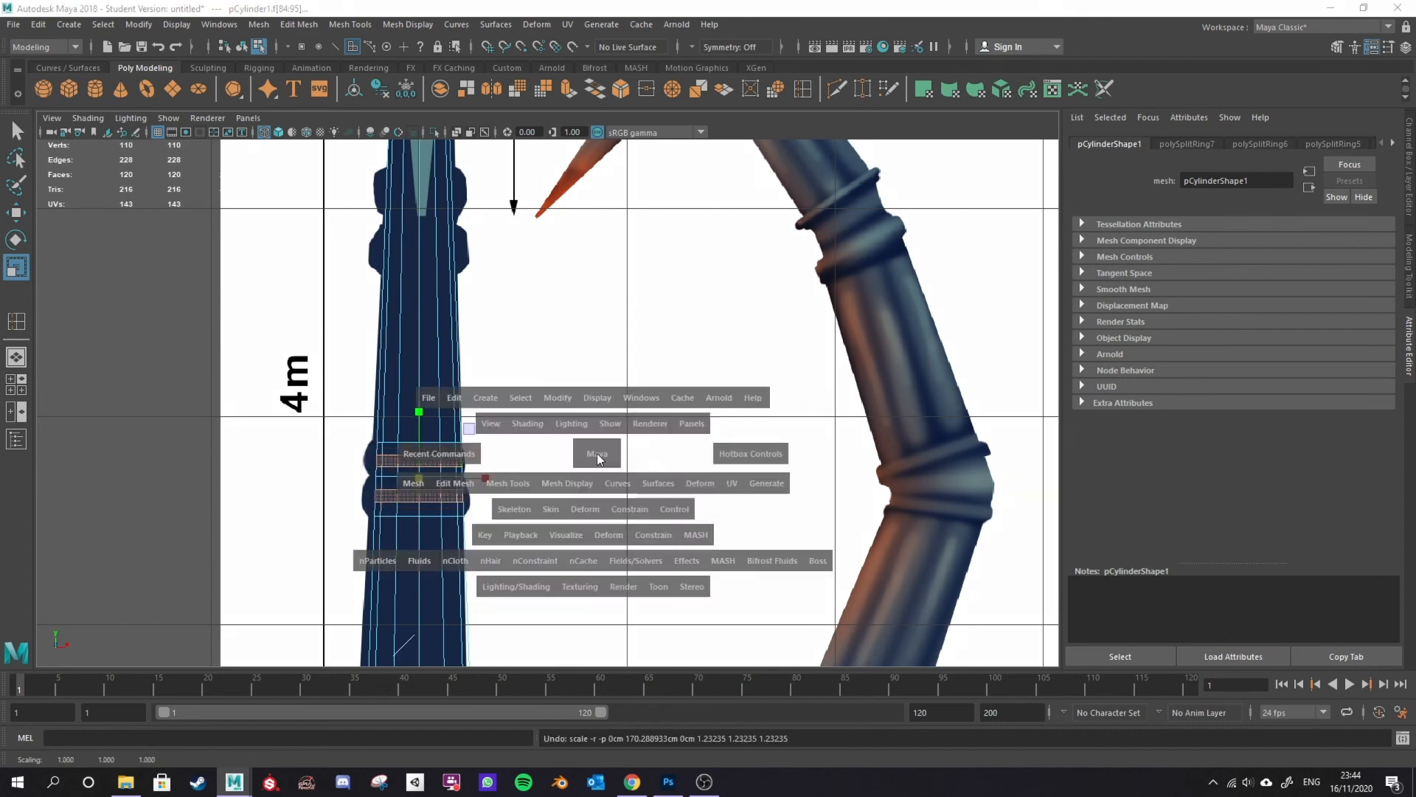
key(space)
scroll(734, 323, up, 5)
alt+middle_drag(451, 391, 624, 566)
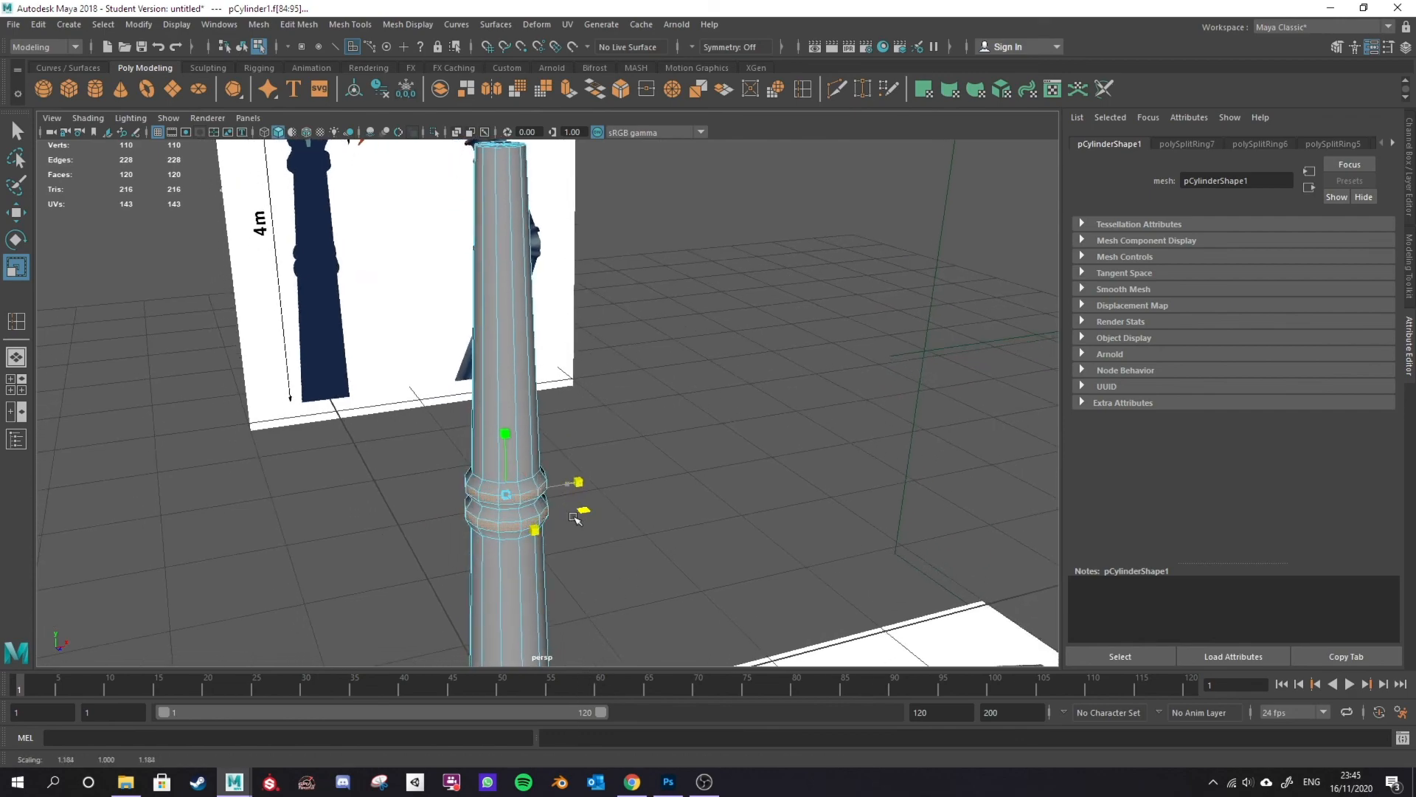
drag(574, 518, 575, 517)
scroll(574, 520, down, 3)
alt+drag(564, 602, 472, 583)
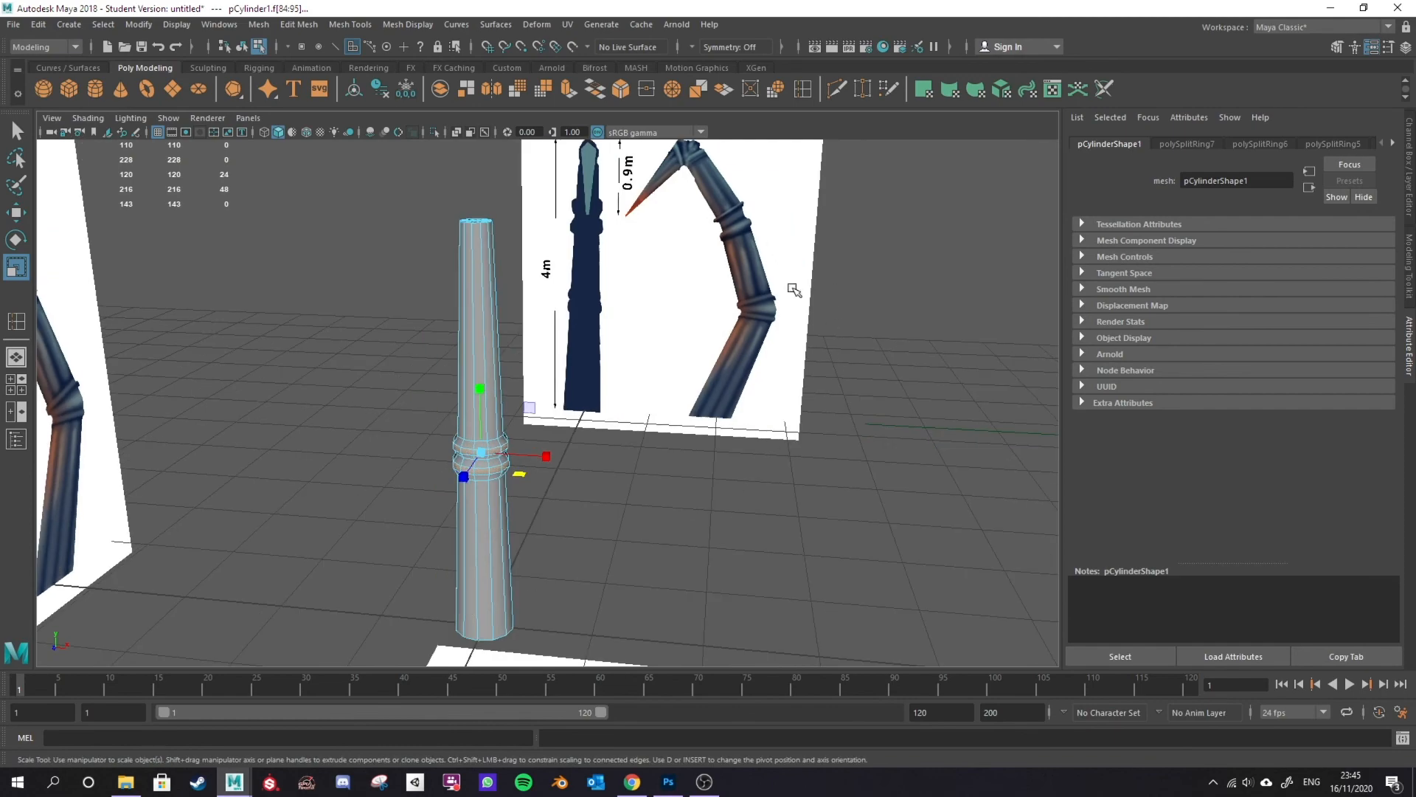
alt+drag(633, 376, 701, 550)
scroll(701, 550, down, 5)
alt+drag(649, 426, 592, 448)
Step: In the side view, select the ridge's edge loops and shift them horizontally onto the reference's elbow to try bending the pillar
key(space)
key(space)
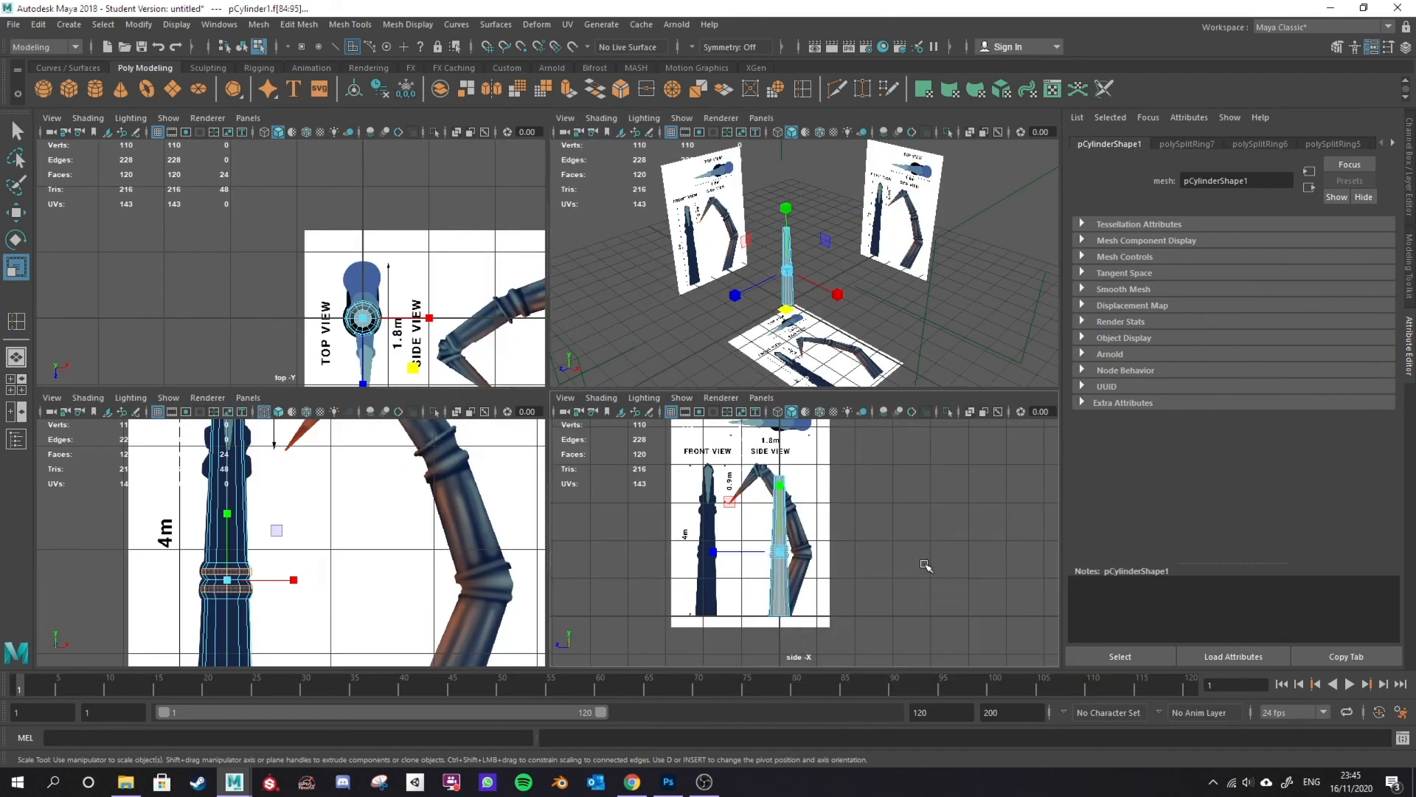
key(space)
scroll(544, 568, up, 5)
scroll(546, 517, down, 1)
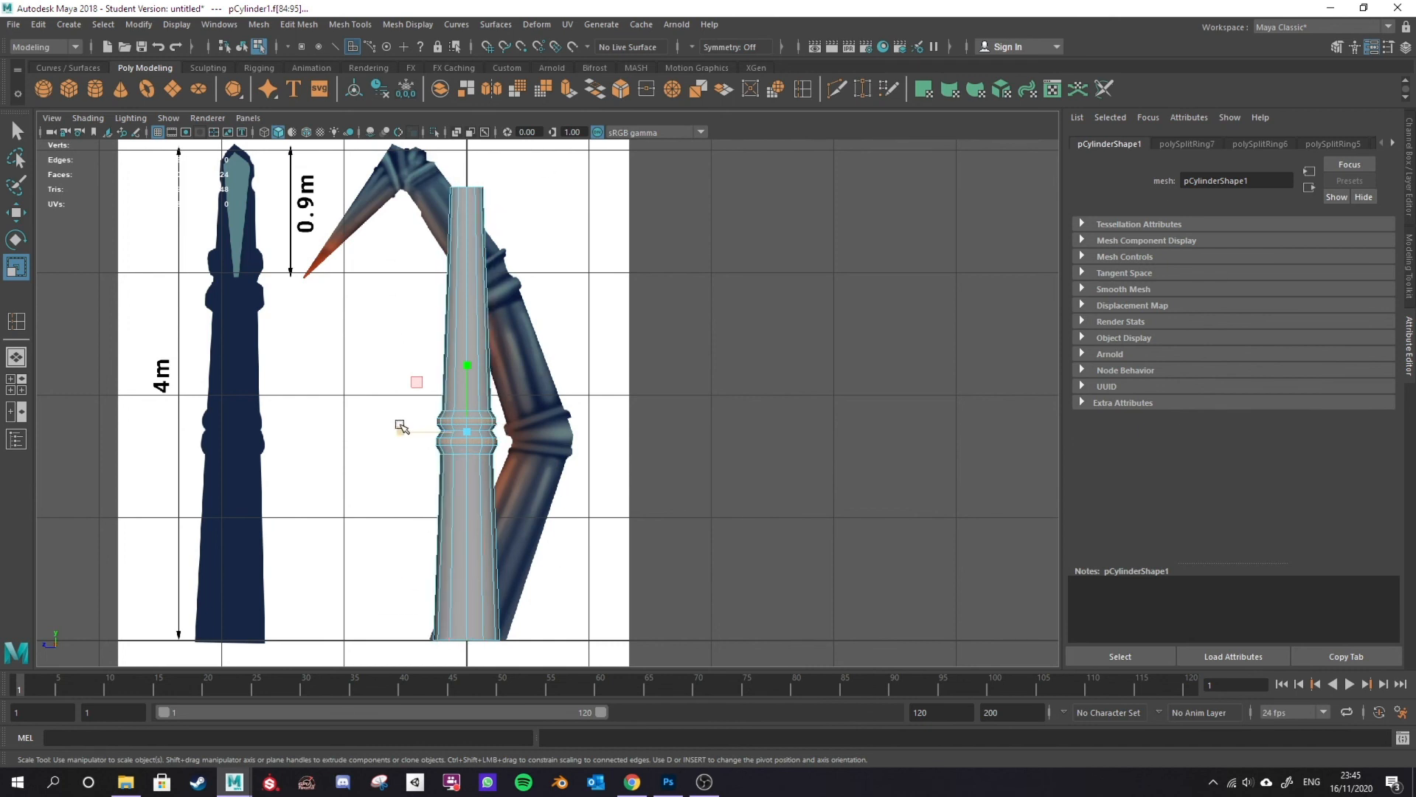
right_click(301, 305)
click(301, 263)
drag(447, 371, 514, 467)
click(398, 411)
drag(504, 417, 539, 455)
key(w)
drag(401, 432, 468, 433)
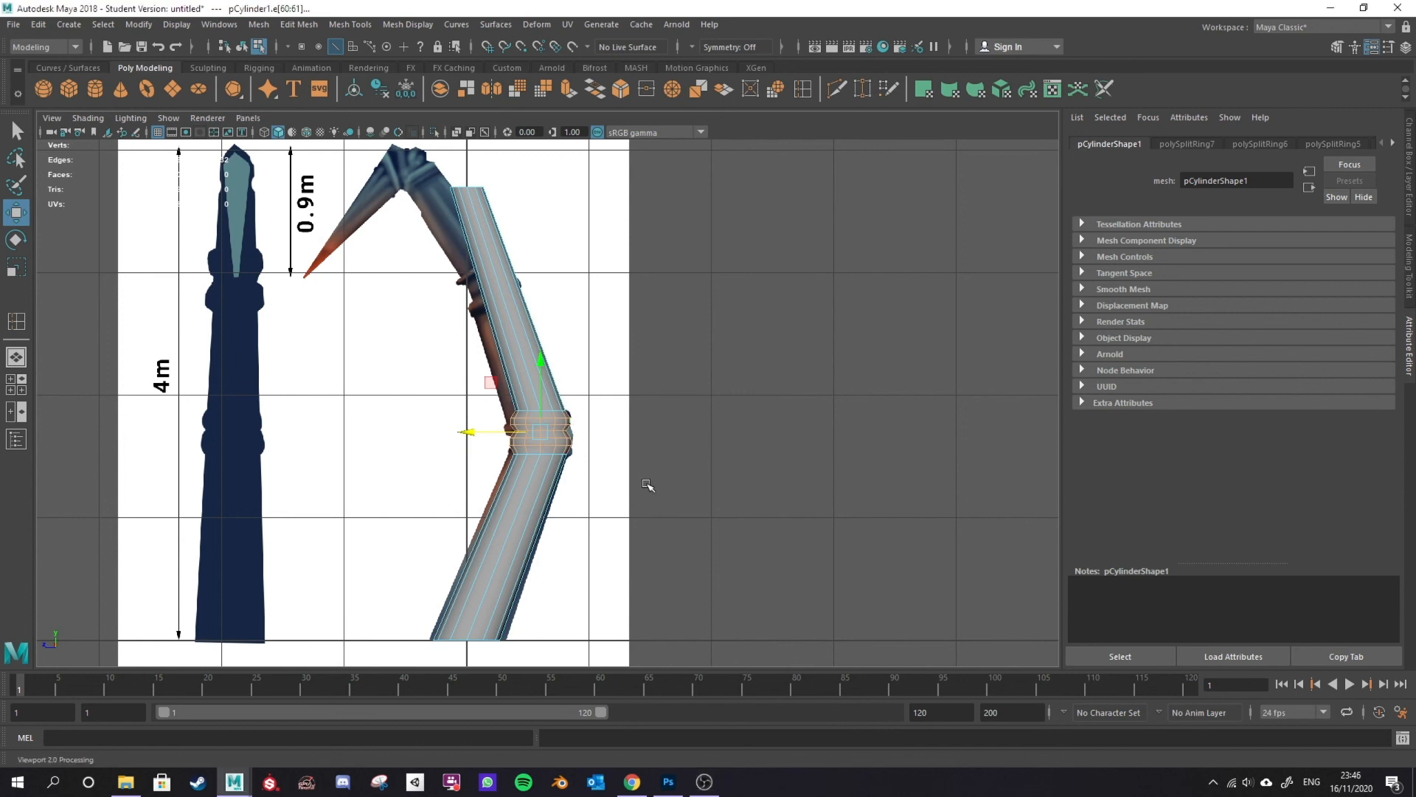
Step: Compare wireframe and shaded display, and examine the bent pillar in the perspective view
key(4)
key(5)
key(space)
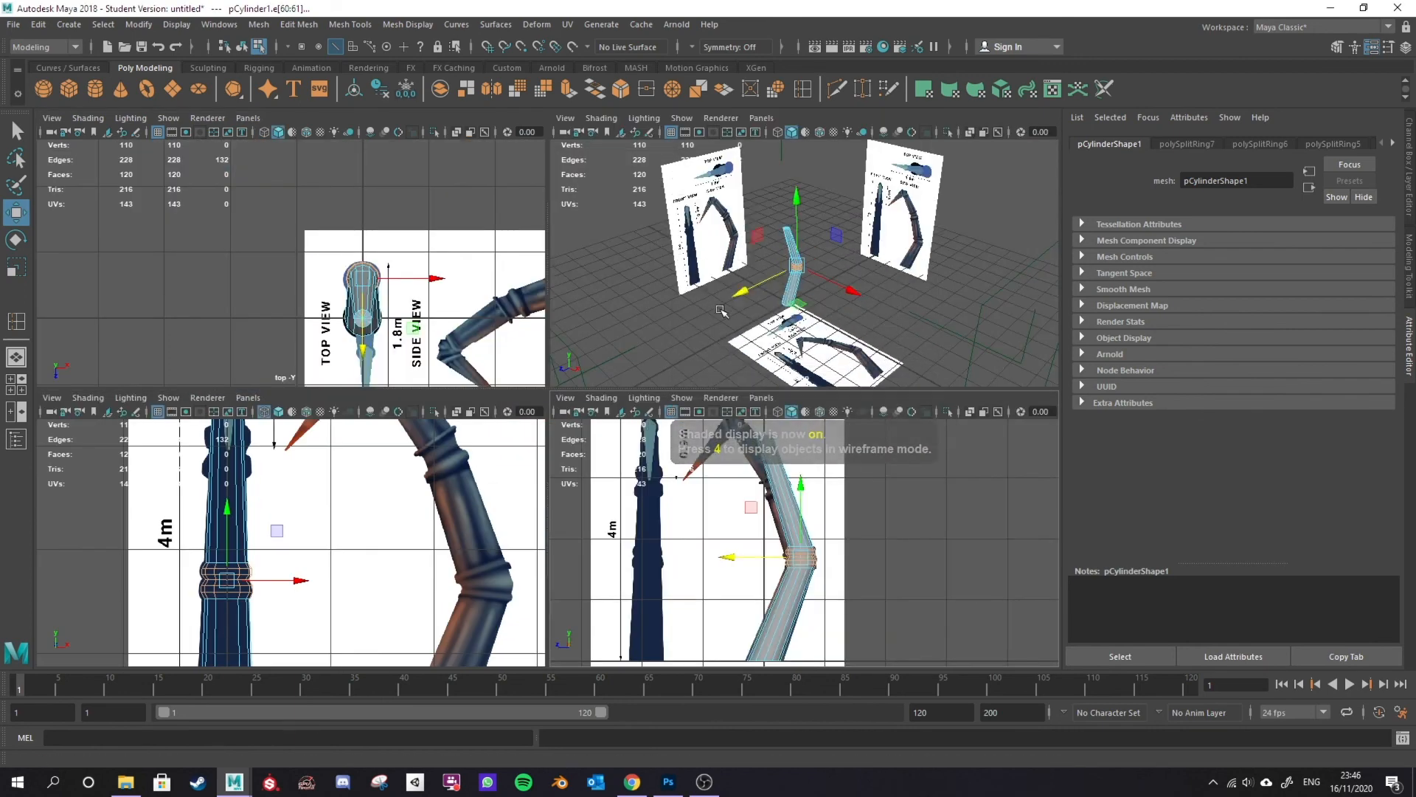
key(f)
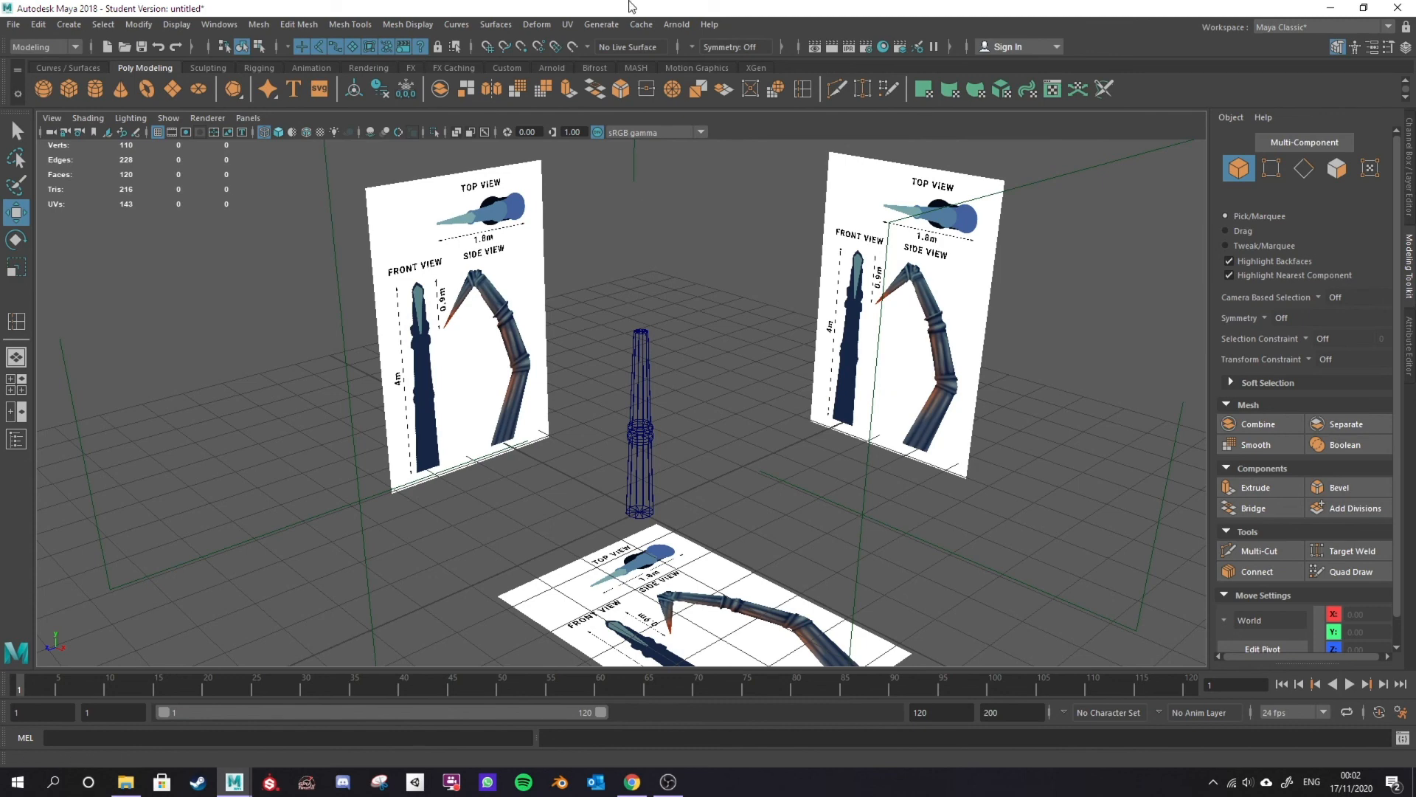
Step: Start saving the scene and choose the scenes folder inside Diorama_Project as its location
key(ctrl+s)
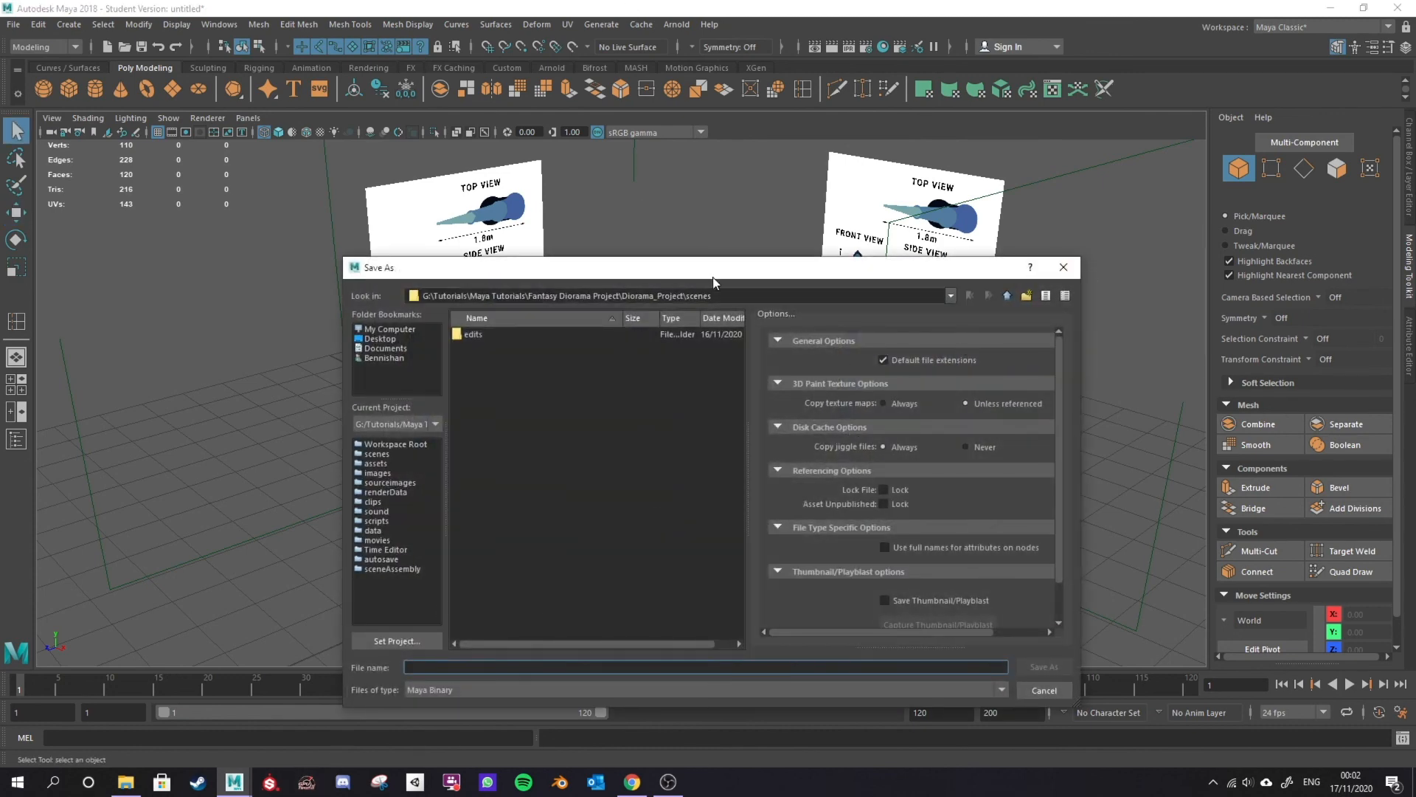
click(1063, 267)
click(13, 23)
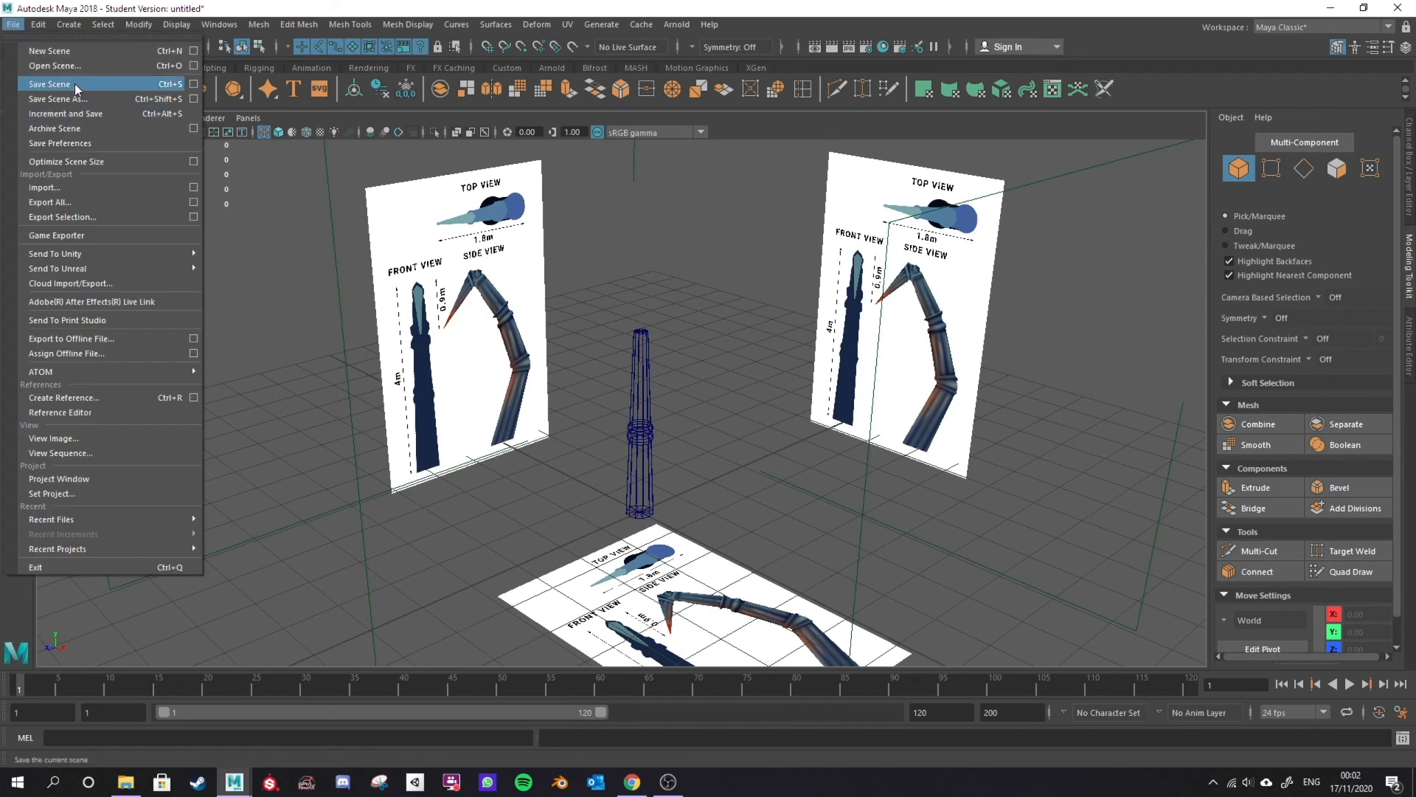
click(74, 83)
drag(735, 270, 711, 229)
key(BackSpace)
key(Return)
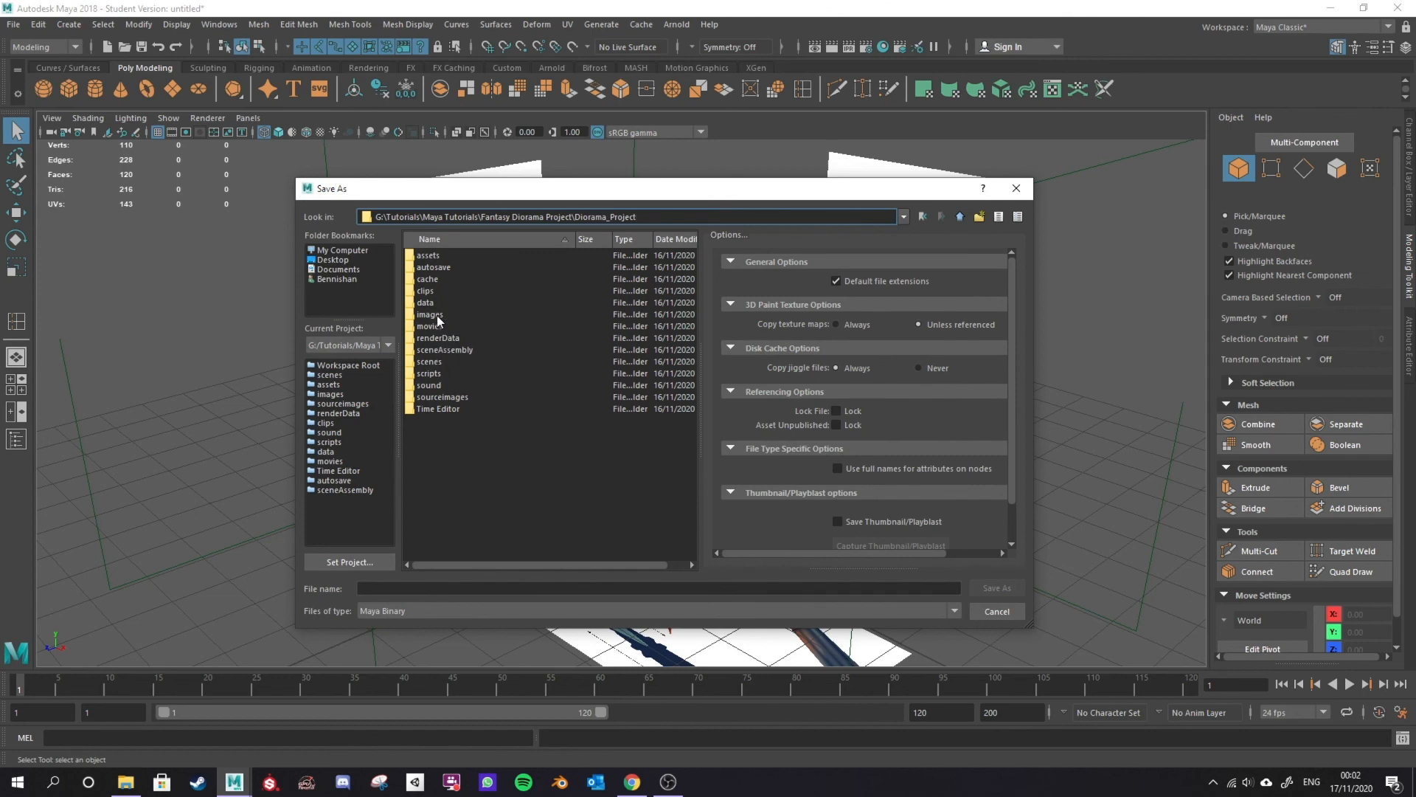
double_click(437, 361)
Step: Name the file Fantasy Diorama Scene and save it as Maya Binary, accepting the student version notice
click(421, 588)
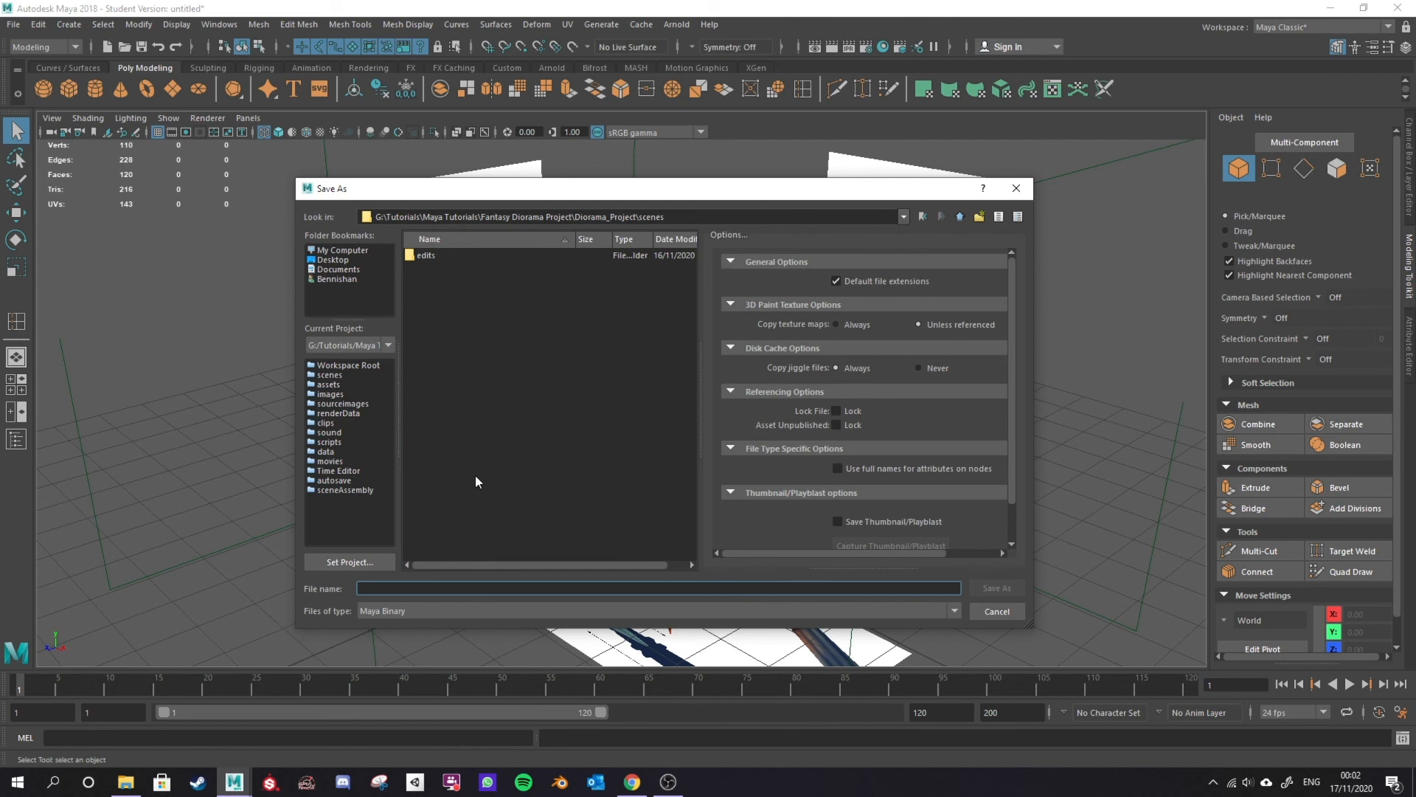
text(Fantasy Diorama Scene)
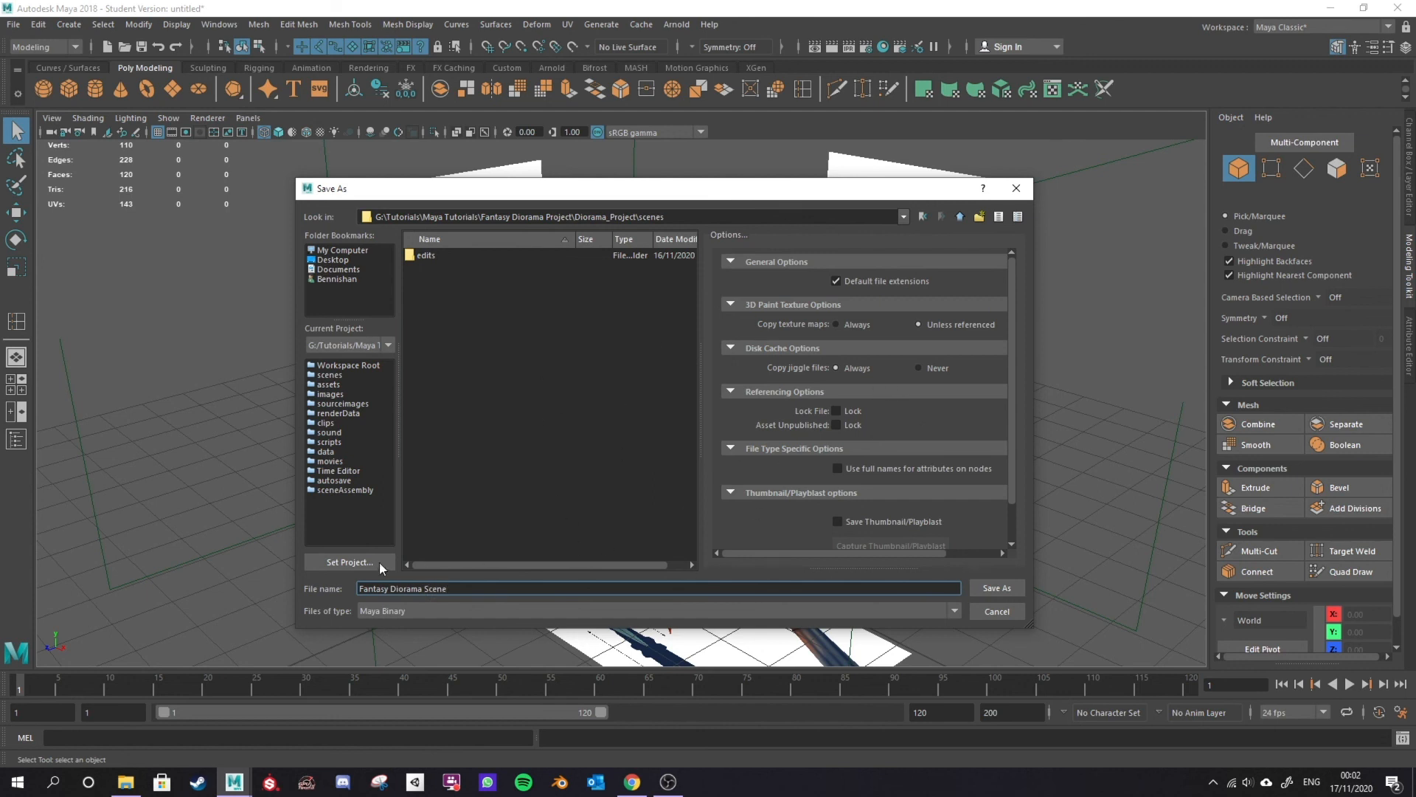
scroll(840, 383, down, 1)
scroll(919, 421, up, 1)
click(995, 587)
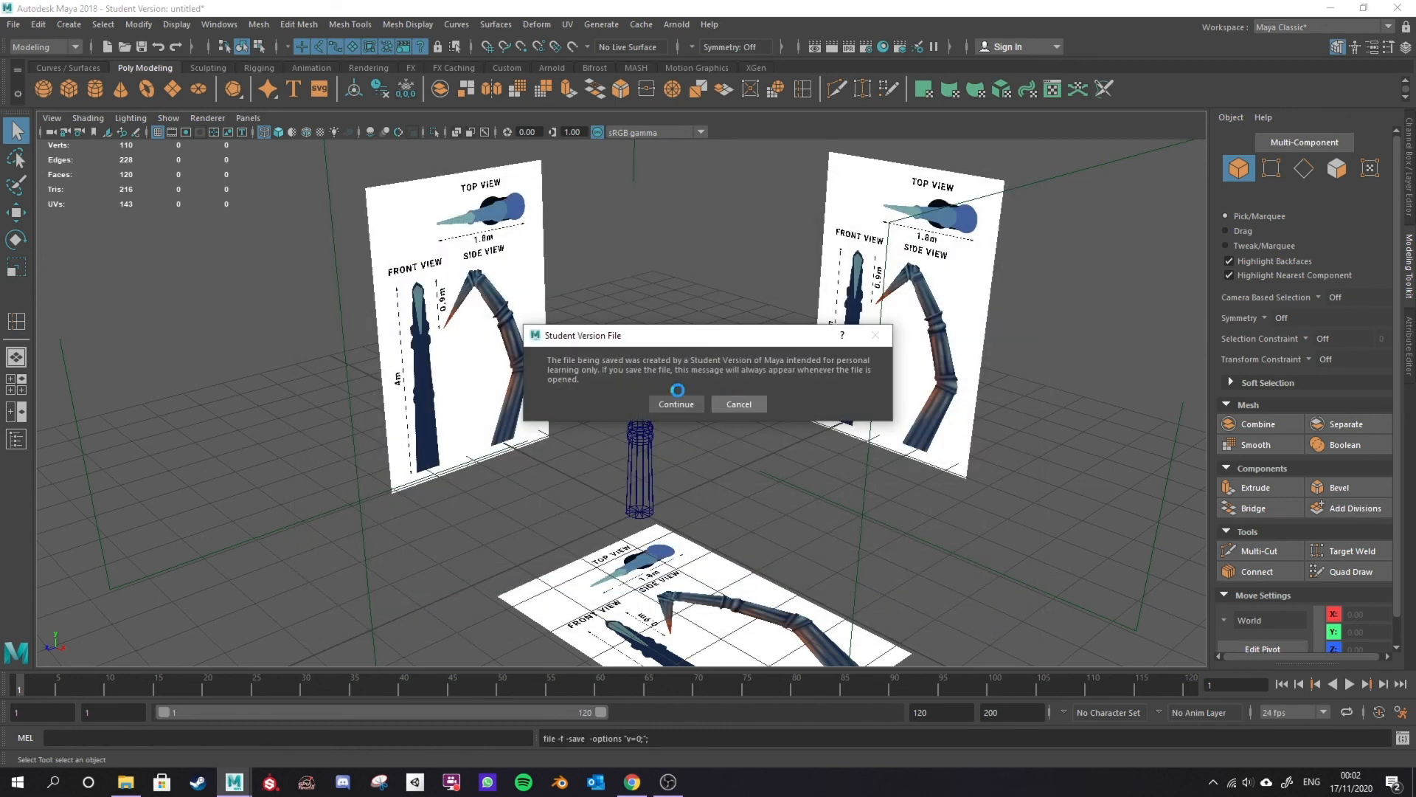
click(656, 404)
key(w)
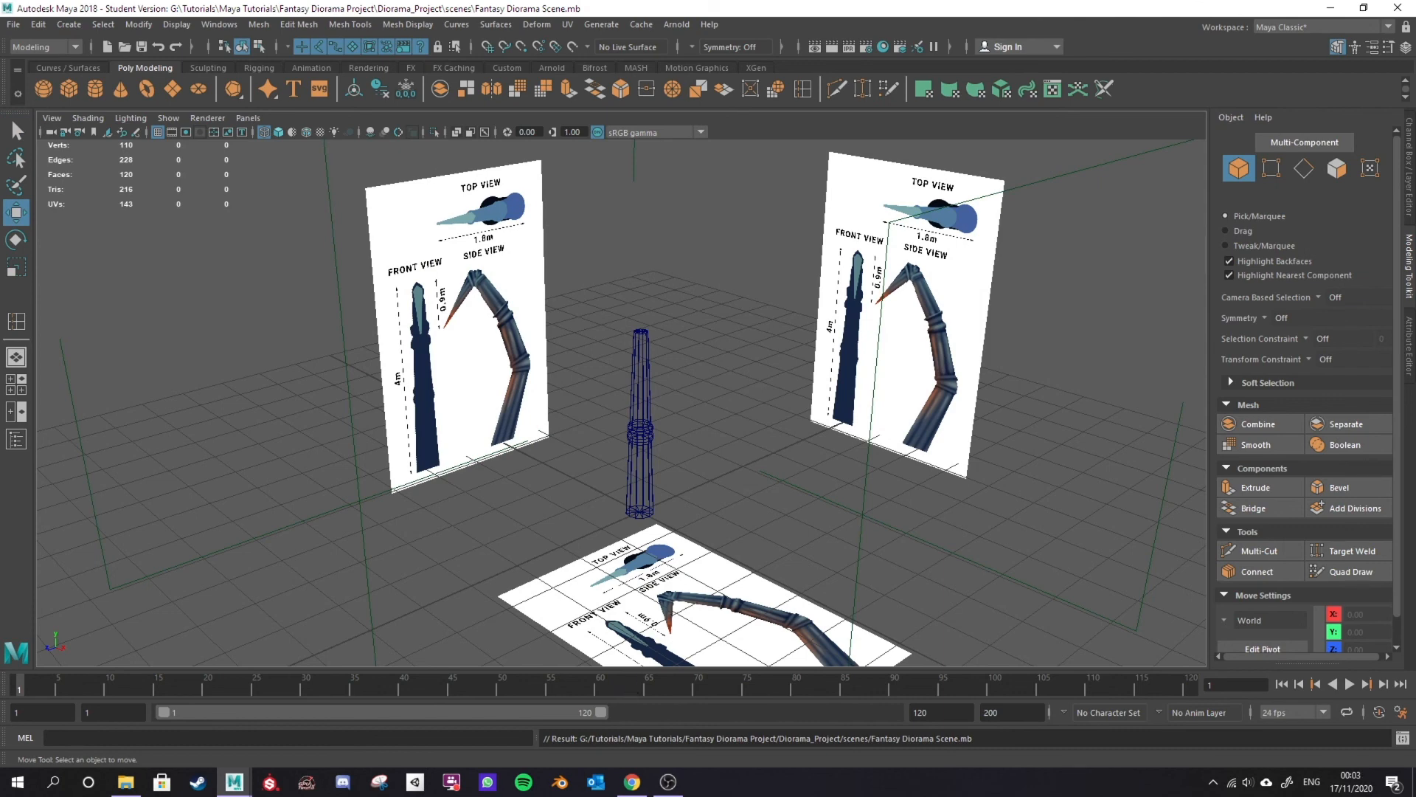
Step: Switch to File Explorer and check the saved Fantasy Diorama Scene file in the project's scenes folder
click(135, 782)
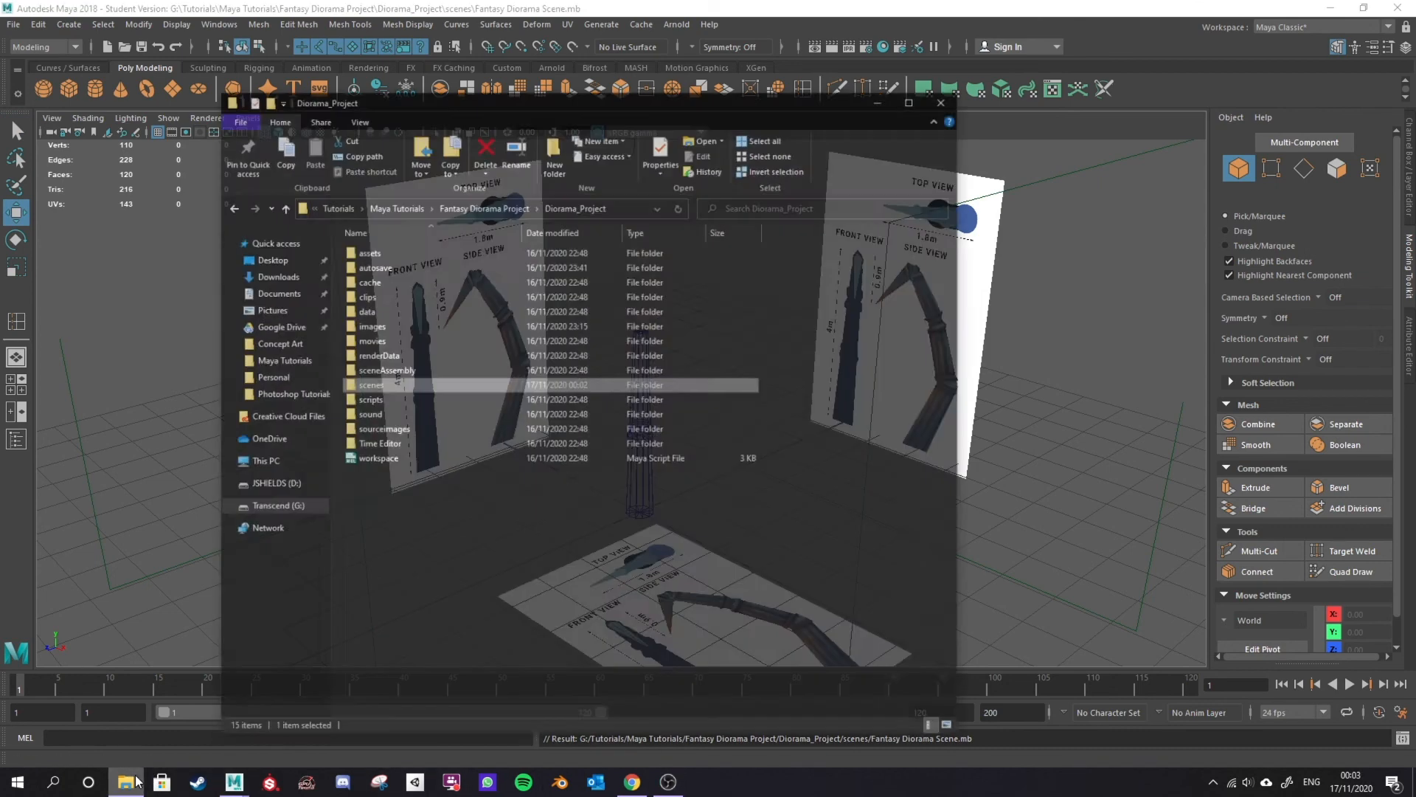
double_click(428, 350)
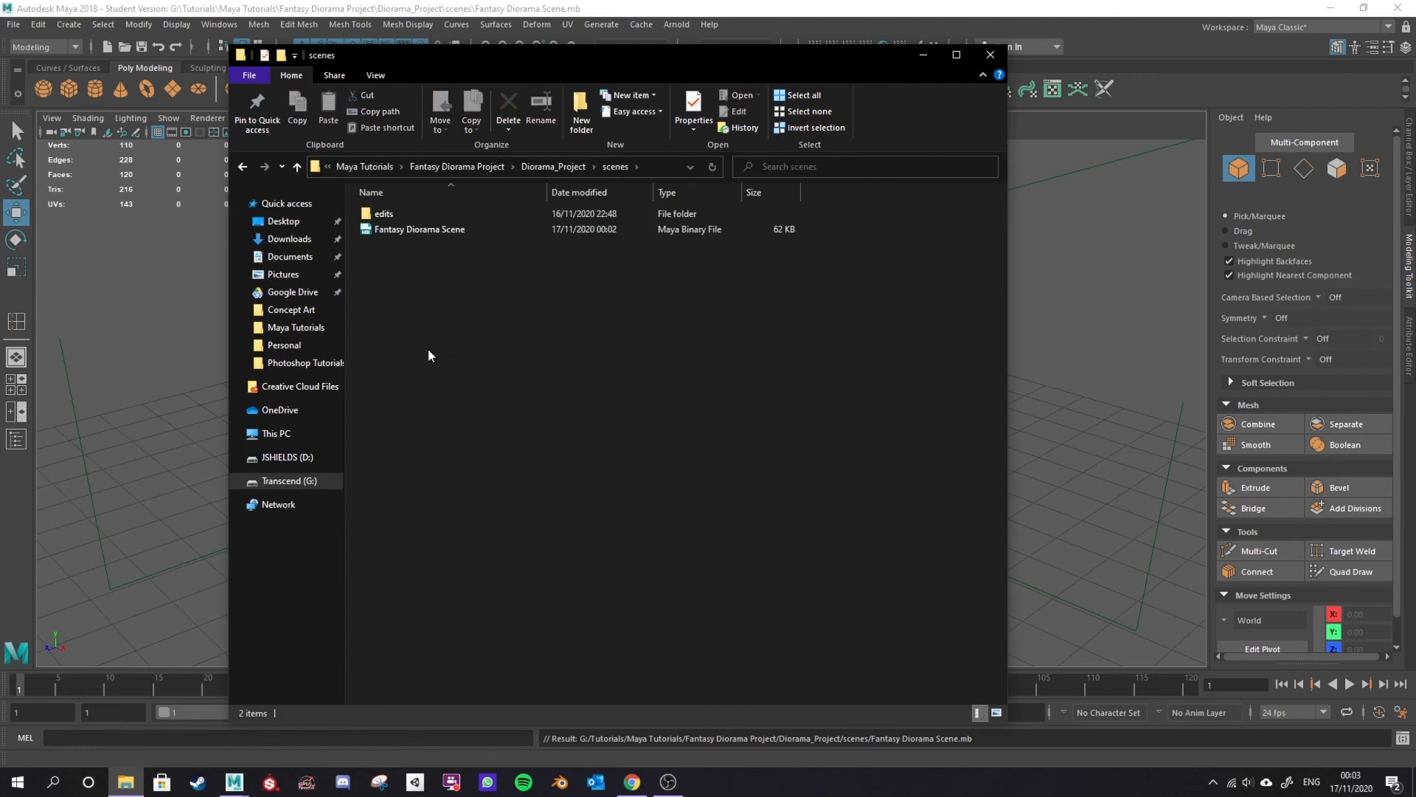
click(431, 228)
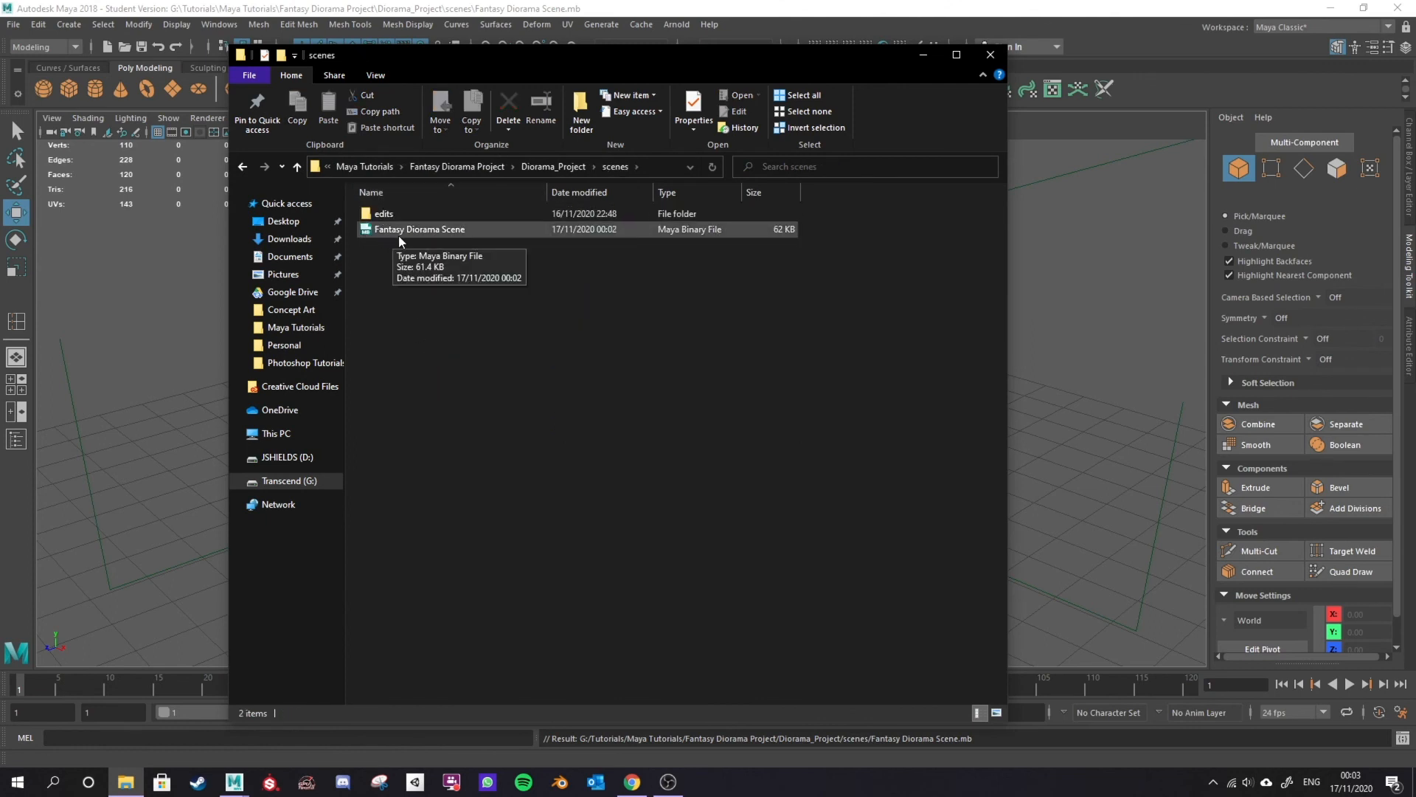